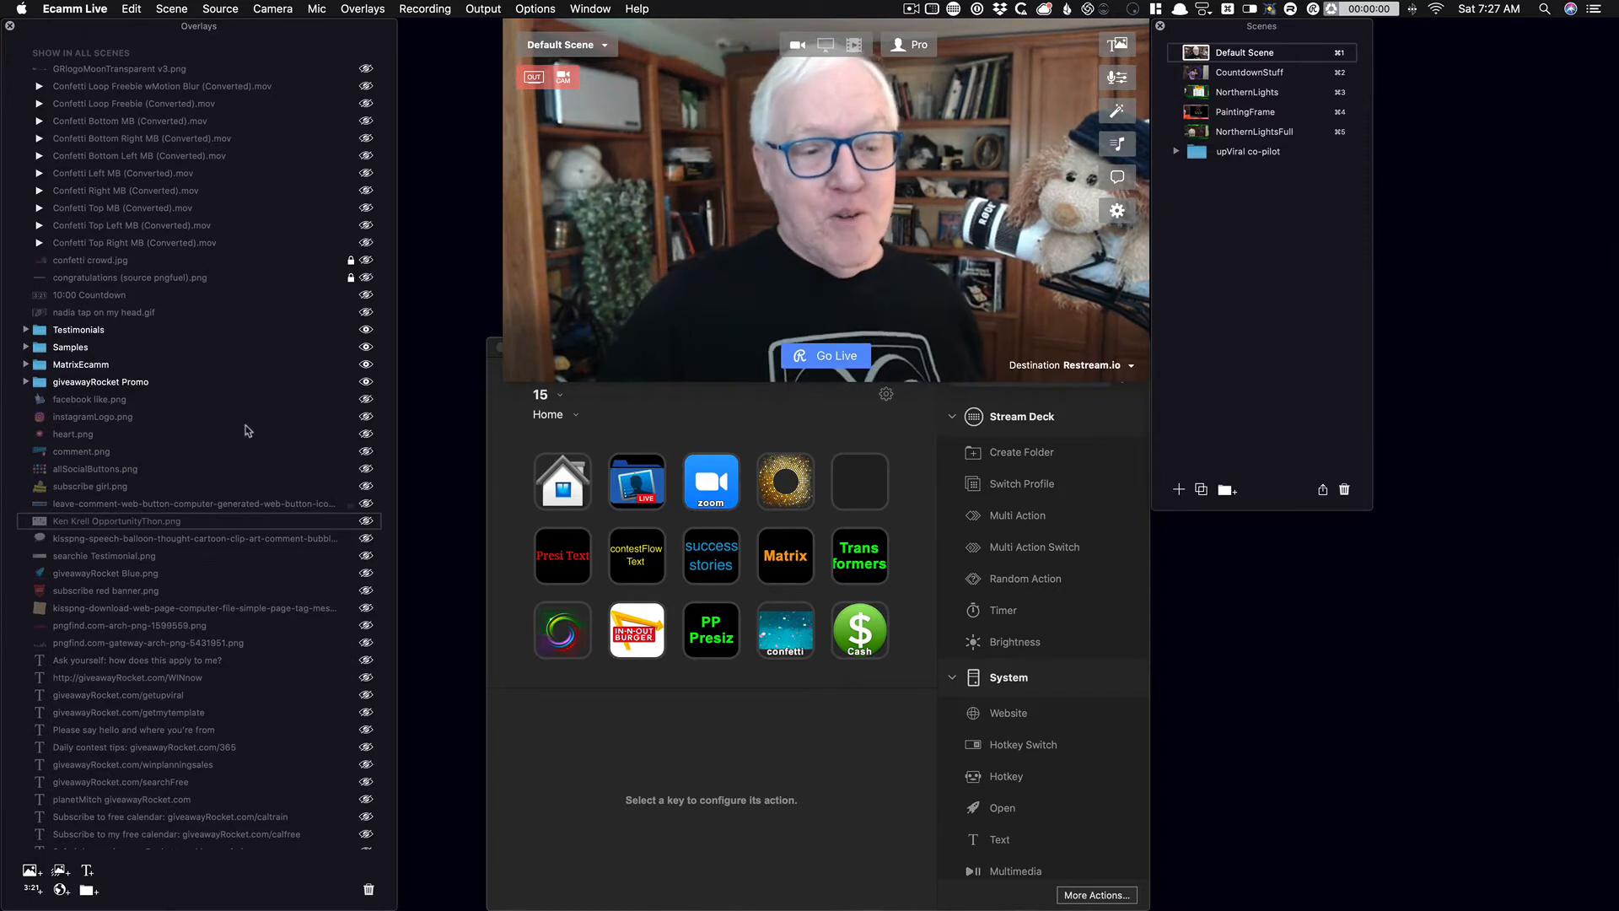
Browse the overlays list and expand the giveawayRocket Promo, MatrixEcamm, Samples and Testimonials folders.
scroll(247, 426, down, 5)
scroll(247, 422, down, 9)
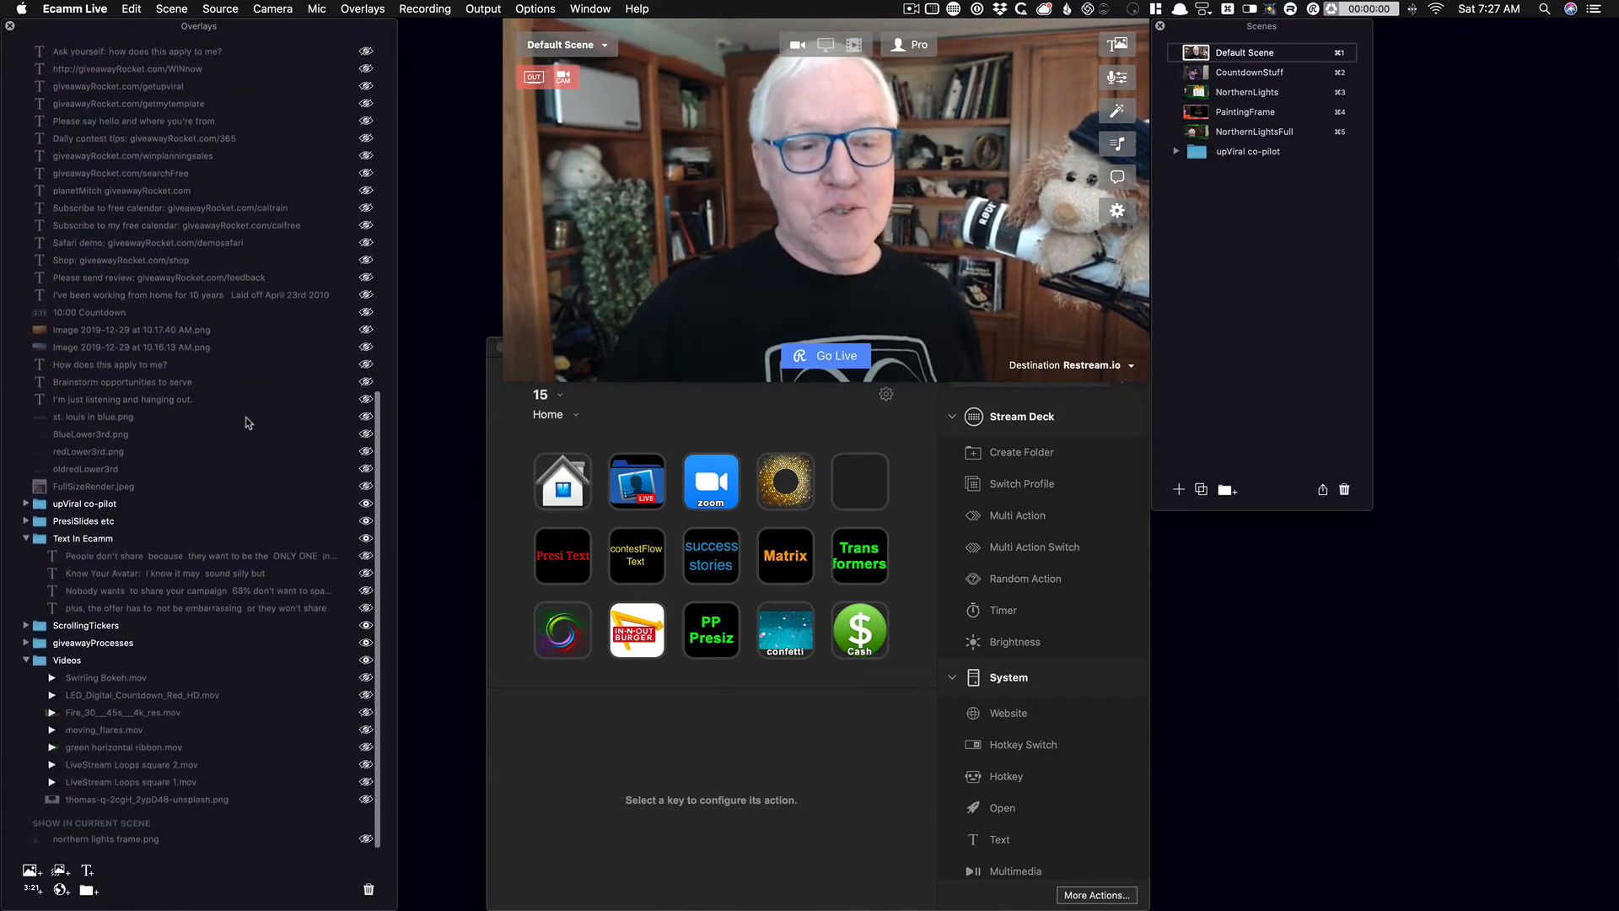
scroll(245, 420, up, 12)
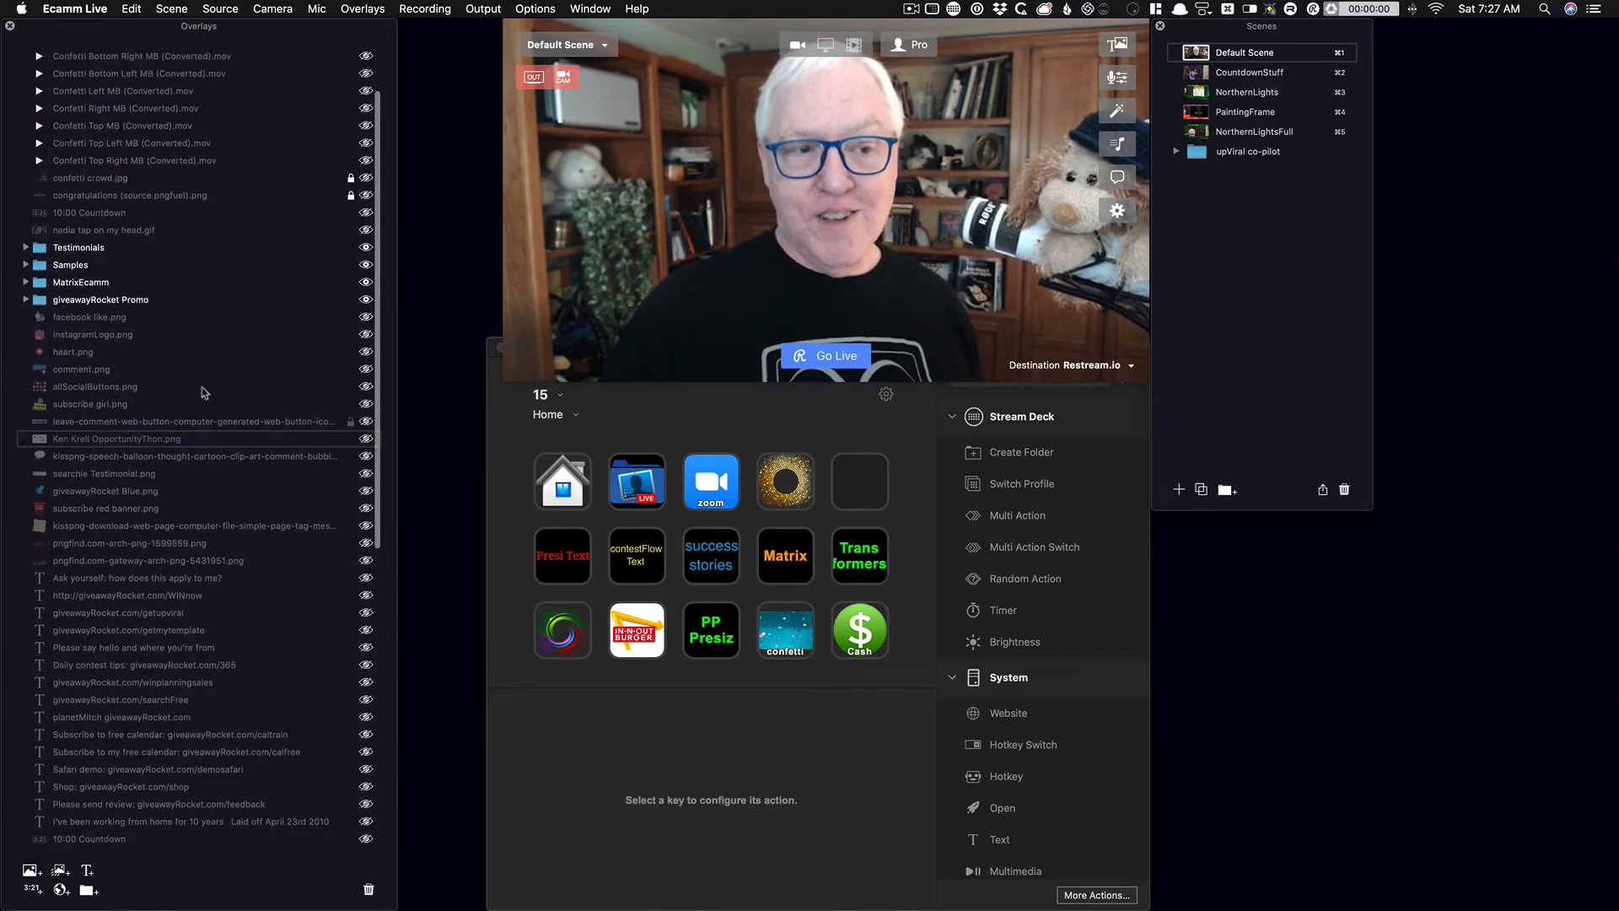
click(27, 300)
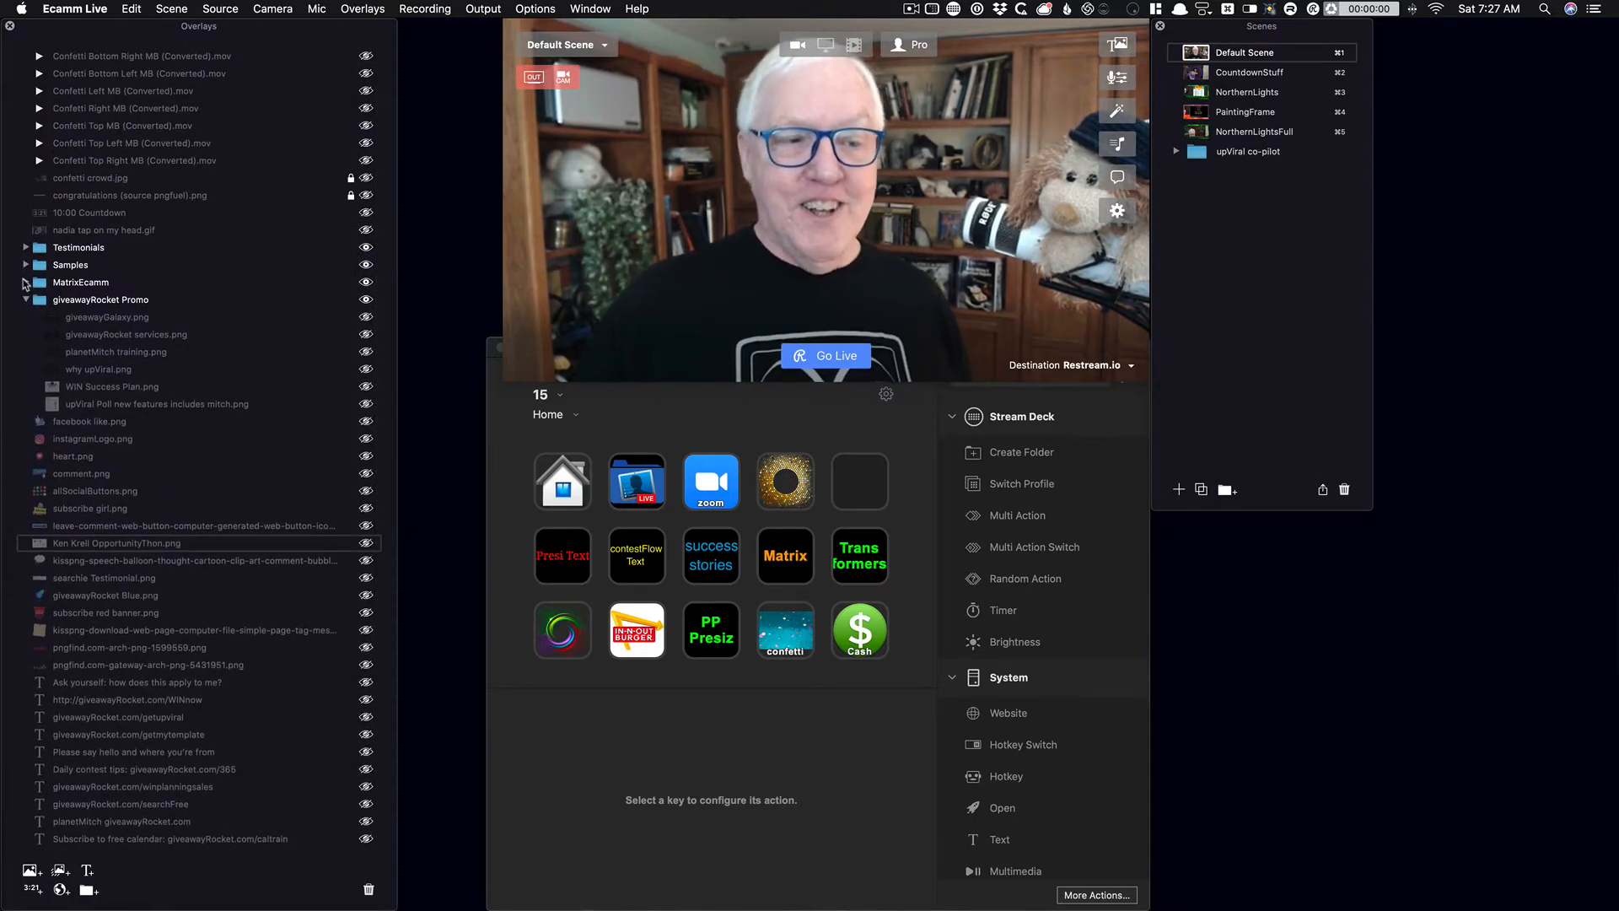
click(27, 283)
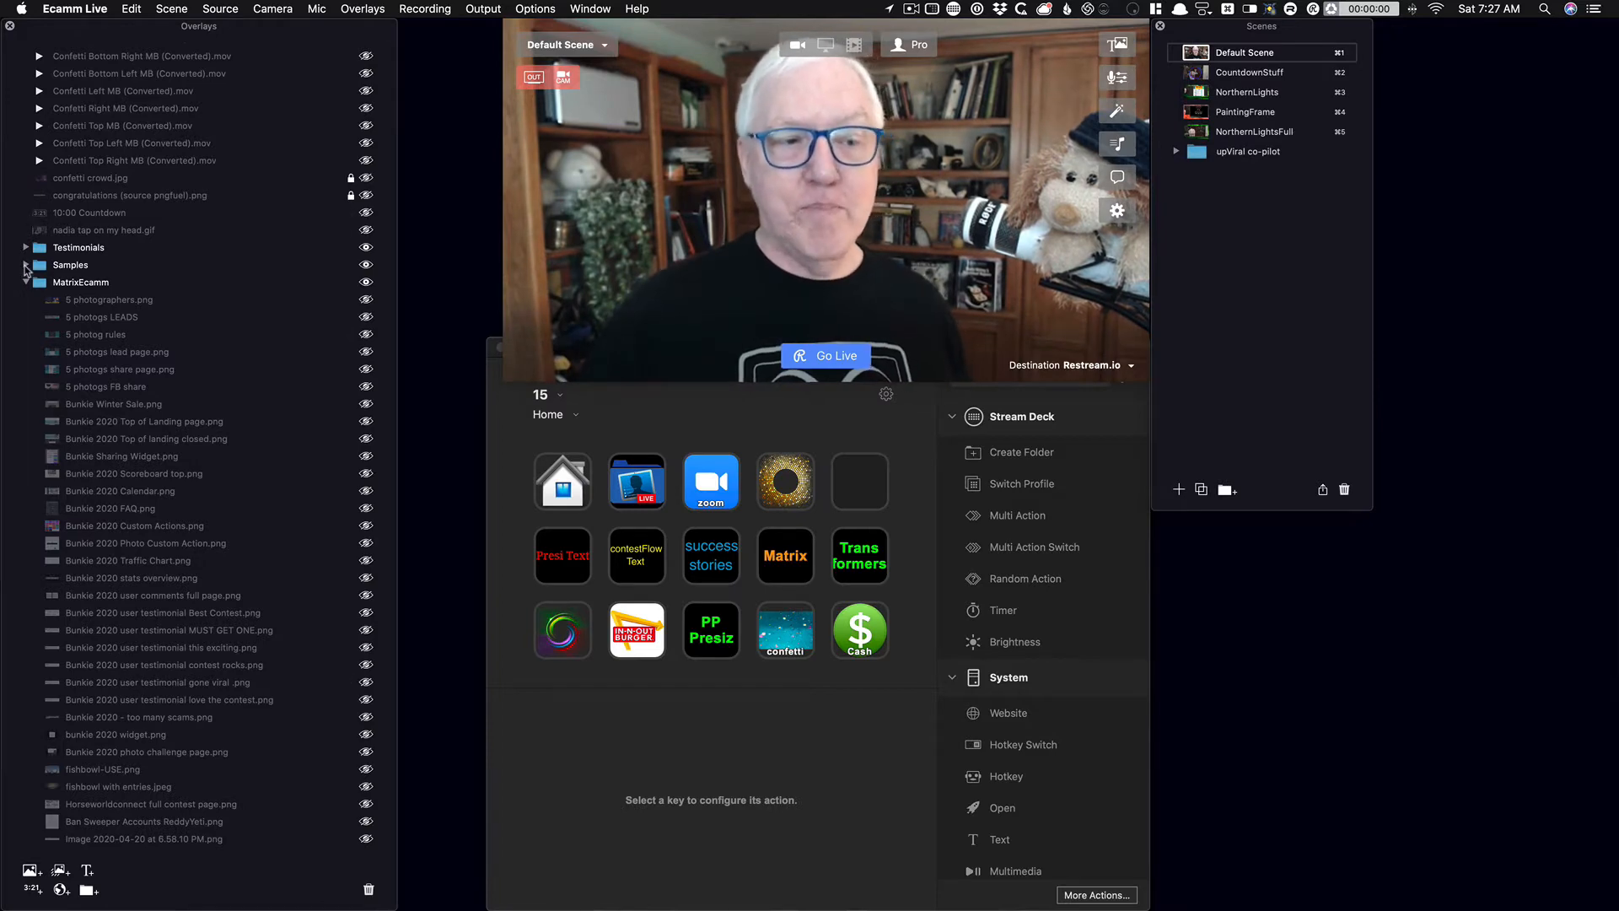
click(26, 266)
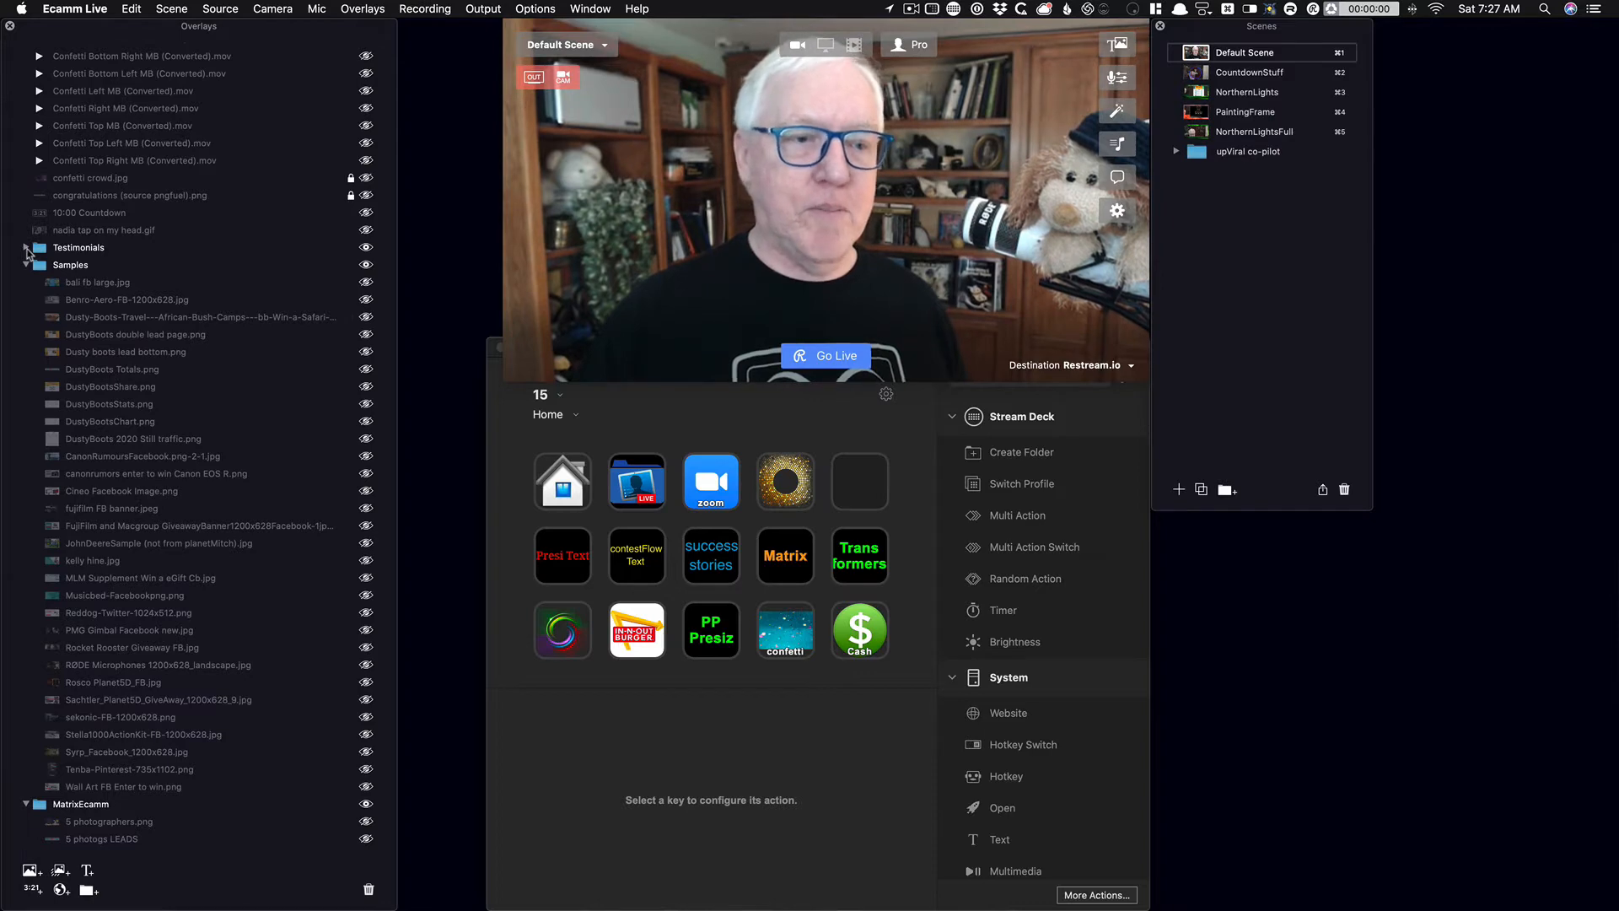
click(26, 248)
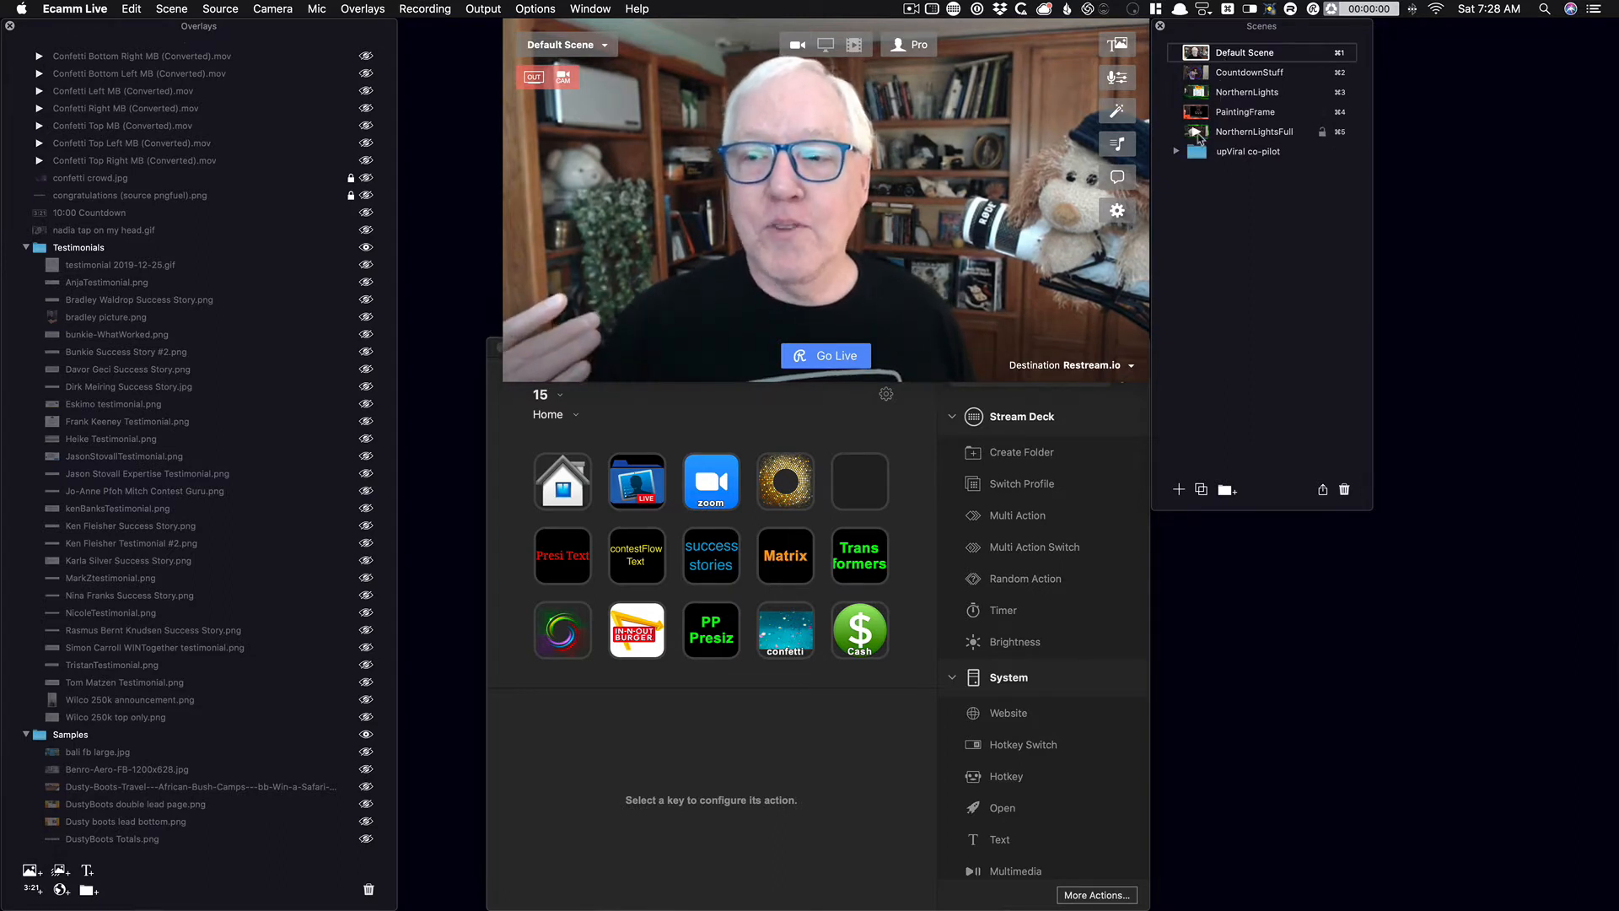
Preview the NorthernLightsFull and NorthernLights scenes, and return to the Default Scene to see its camera choices.
click(1199, 133)
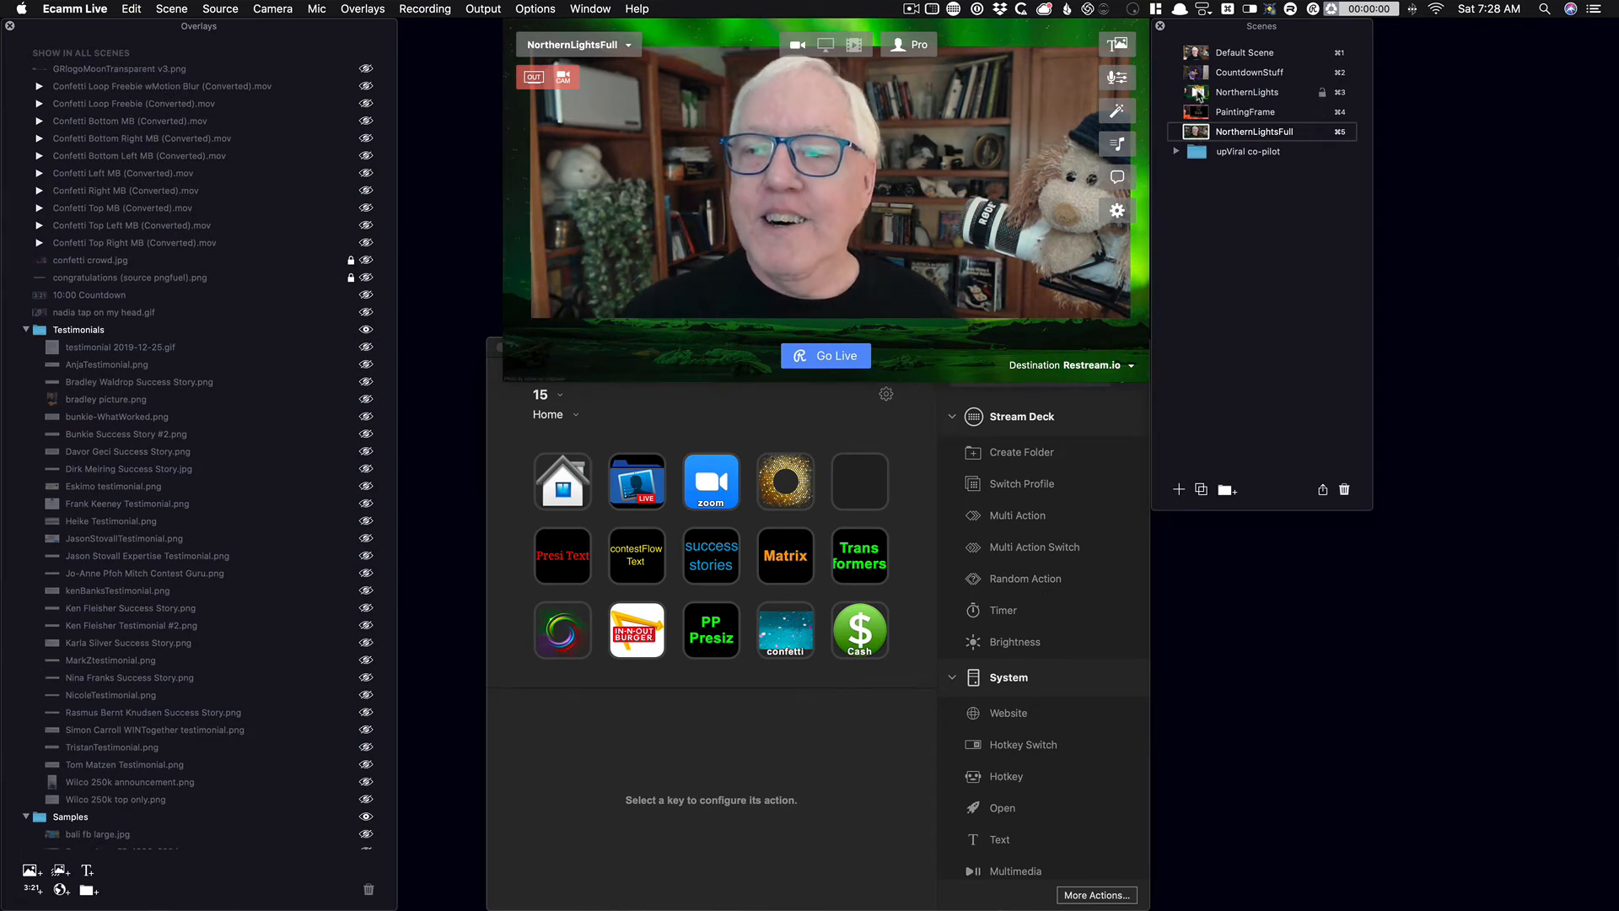
click(1198, 95)
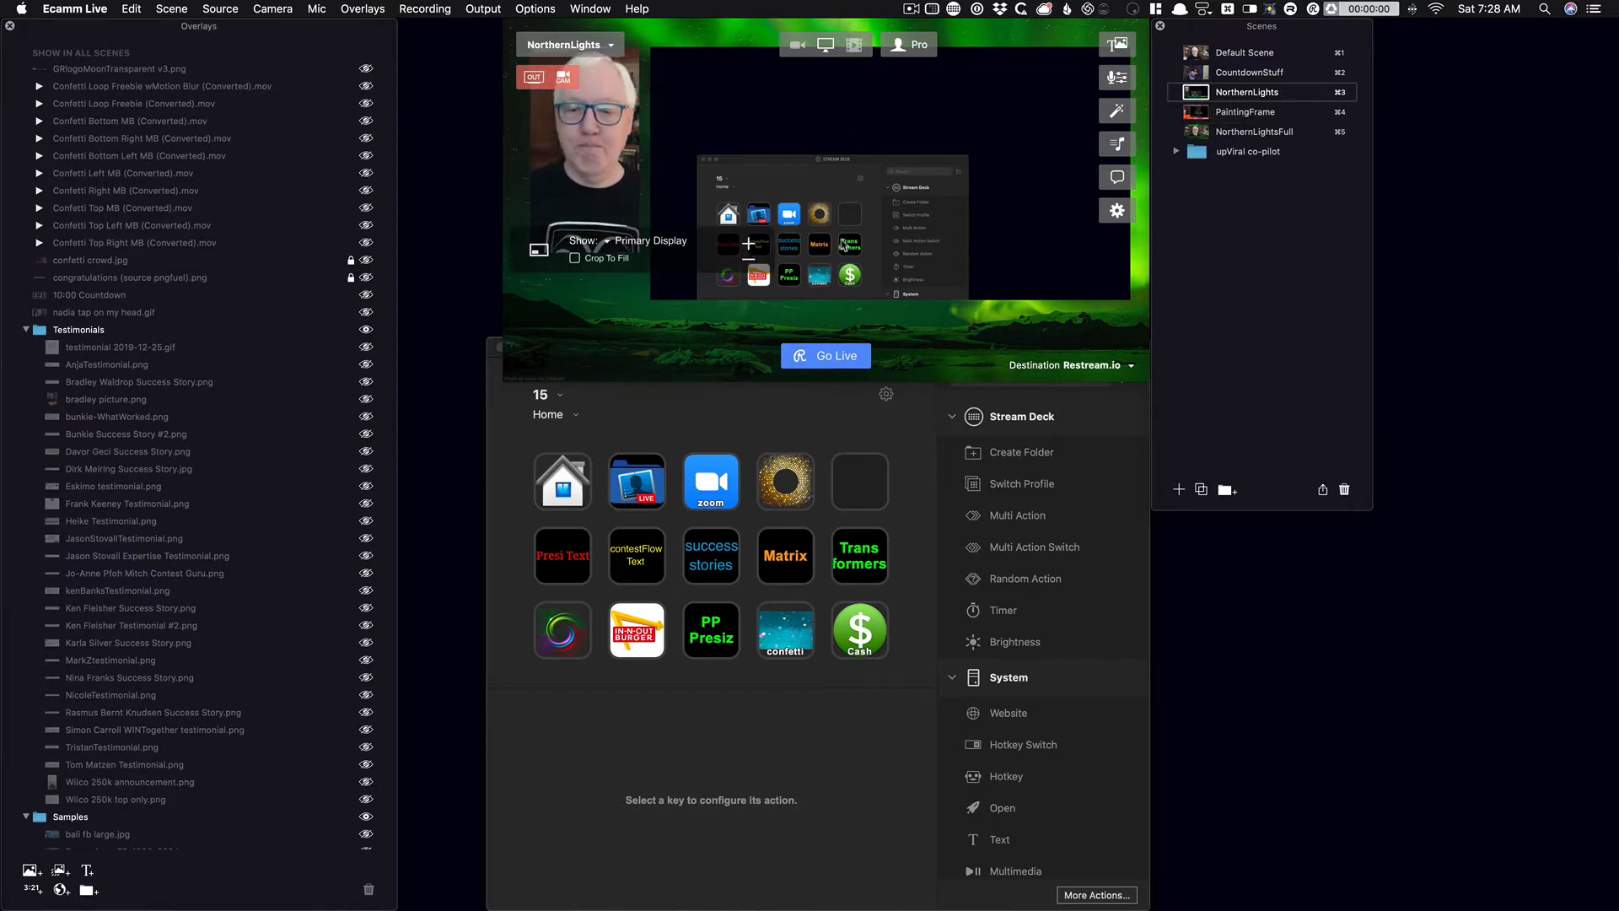
click(1195, 57)
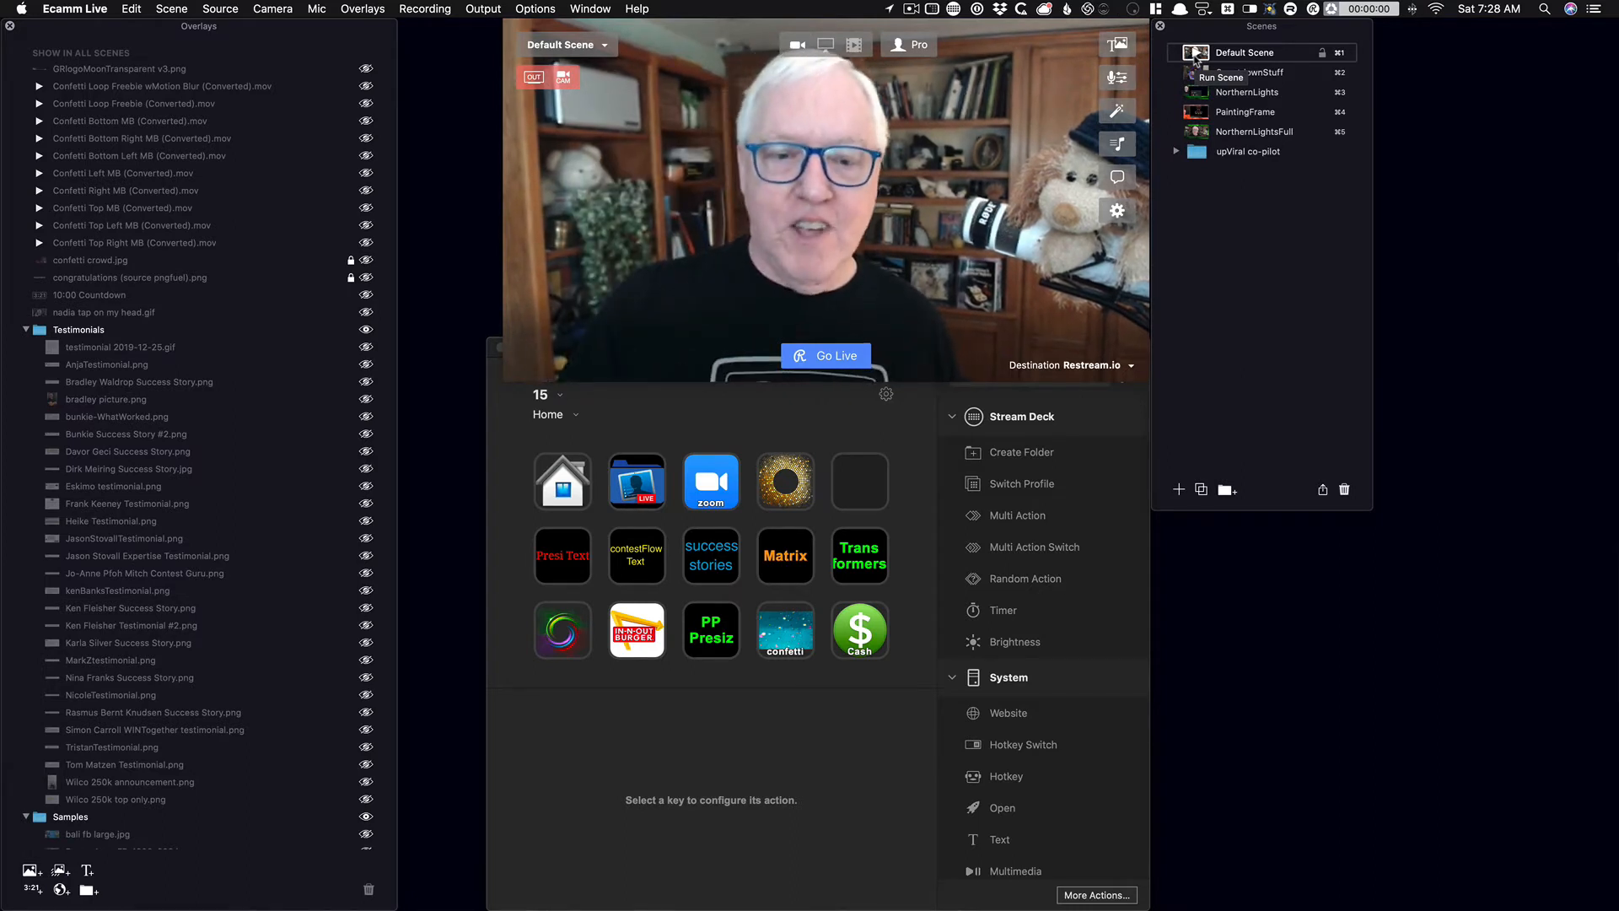
mouse_move(588, 299)
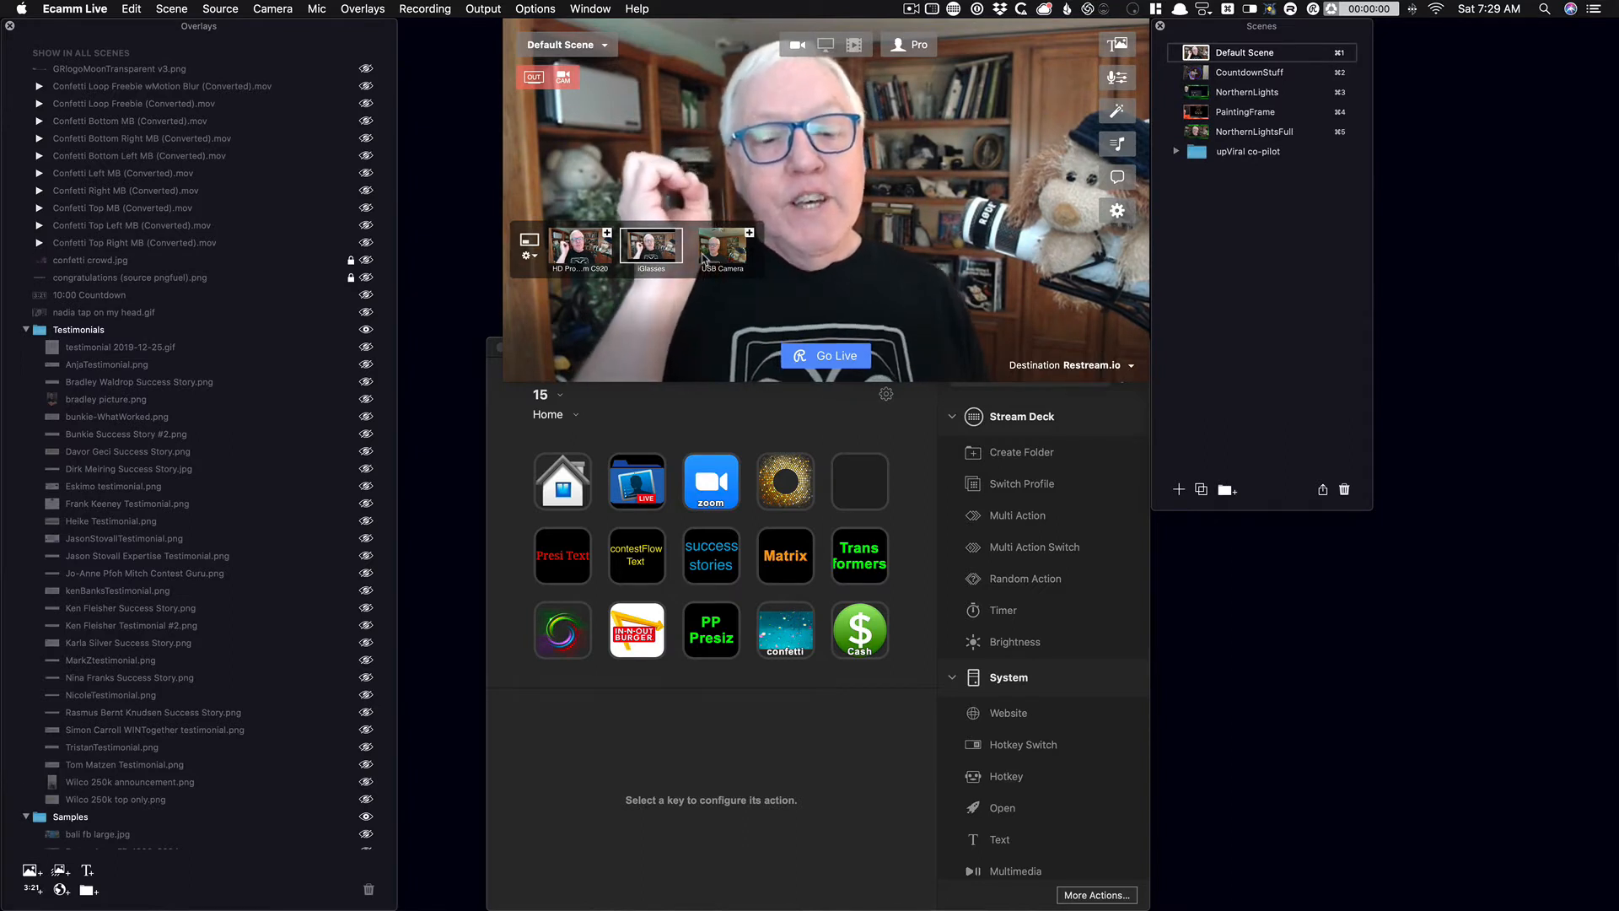
Switch to the Stream Deck window and view the XL device's key layout before returning to the 15 device.
click(663, 412)
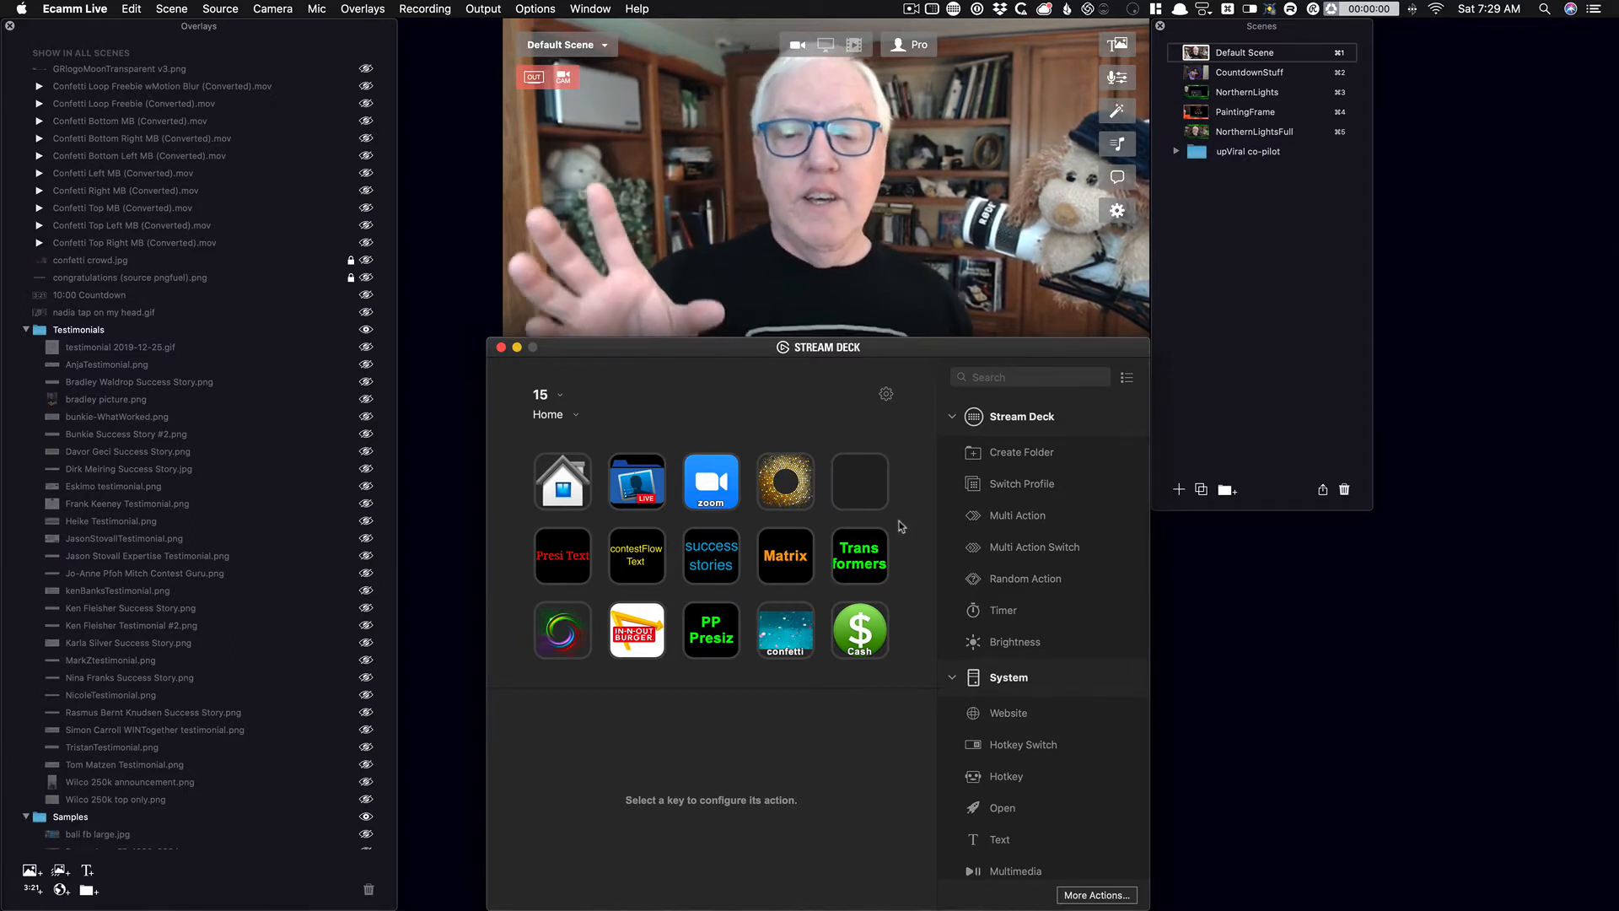
click(544, 394)
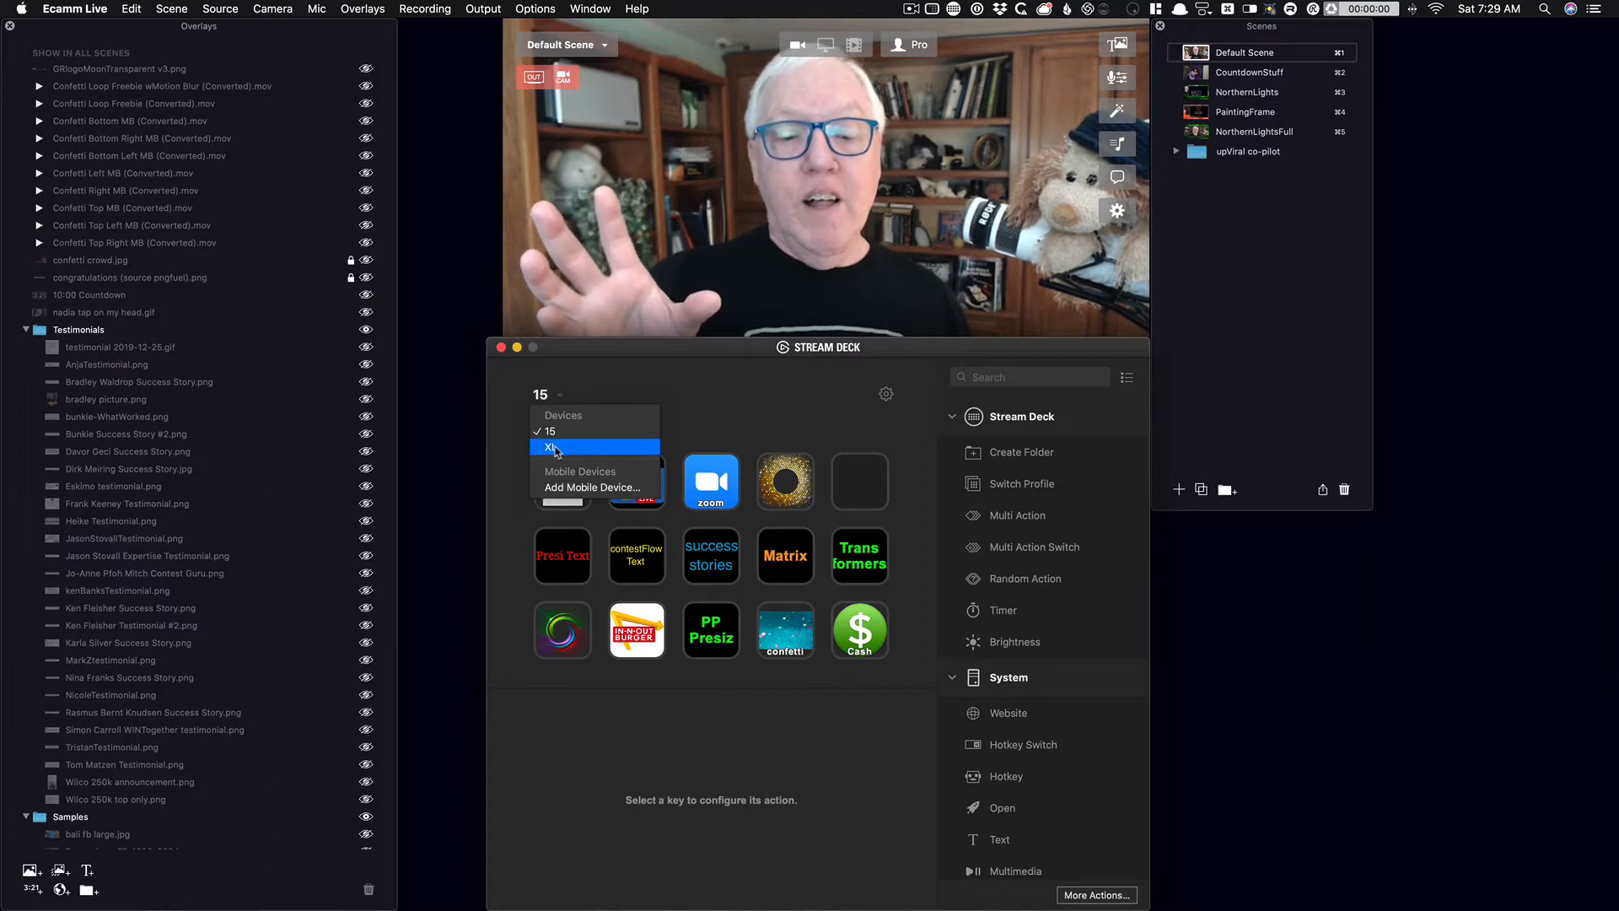
click(555, 447)
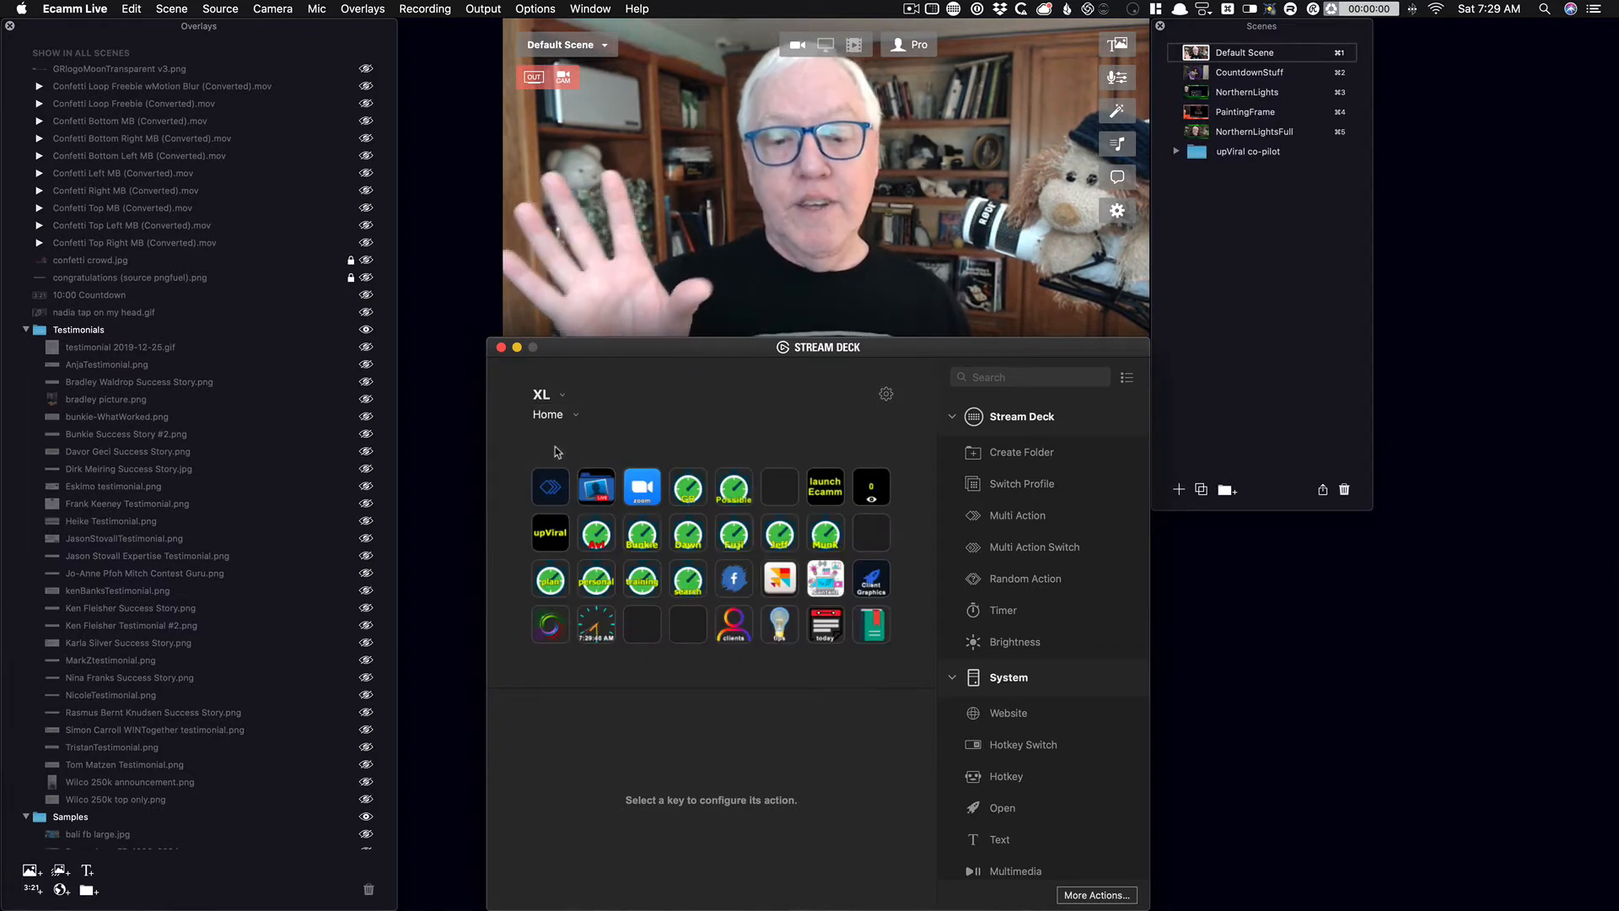
click(544, 394)
click(595, 431)
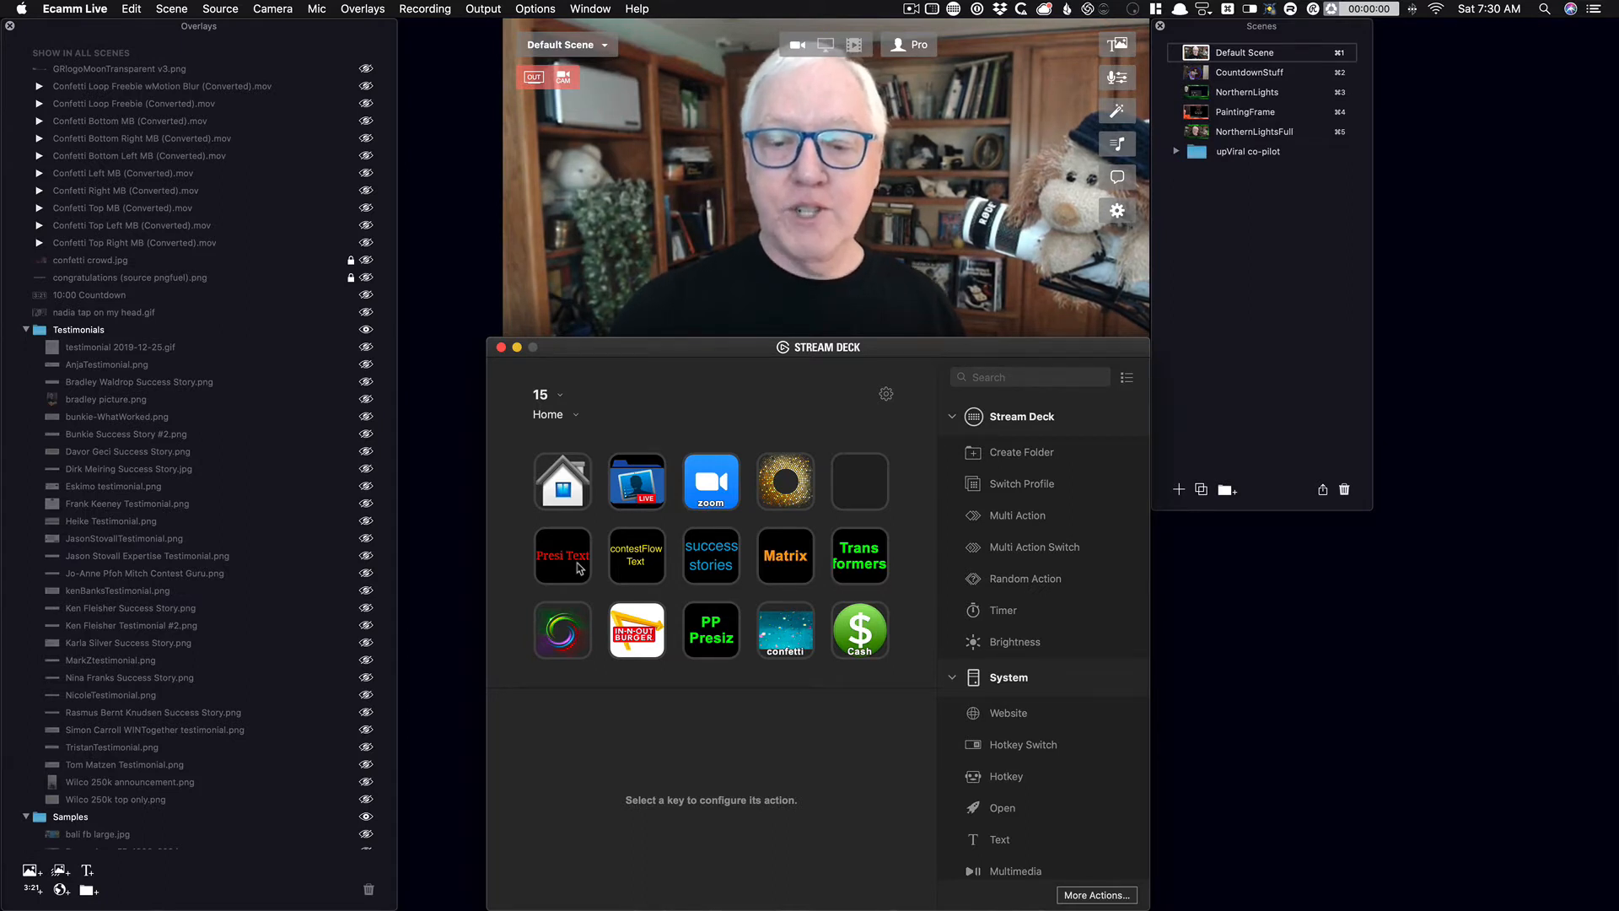
Show the XL device and view the keys of its PresieStuff and Ecamm profiles.
click(540, 398)
click(550, 447)
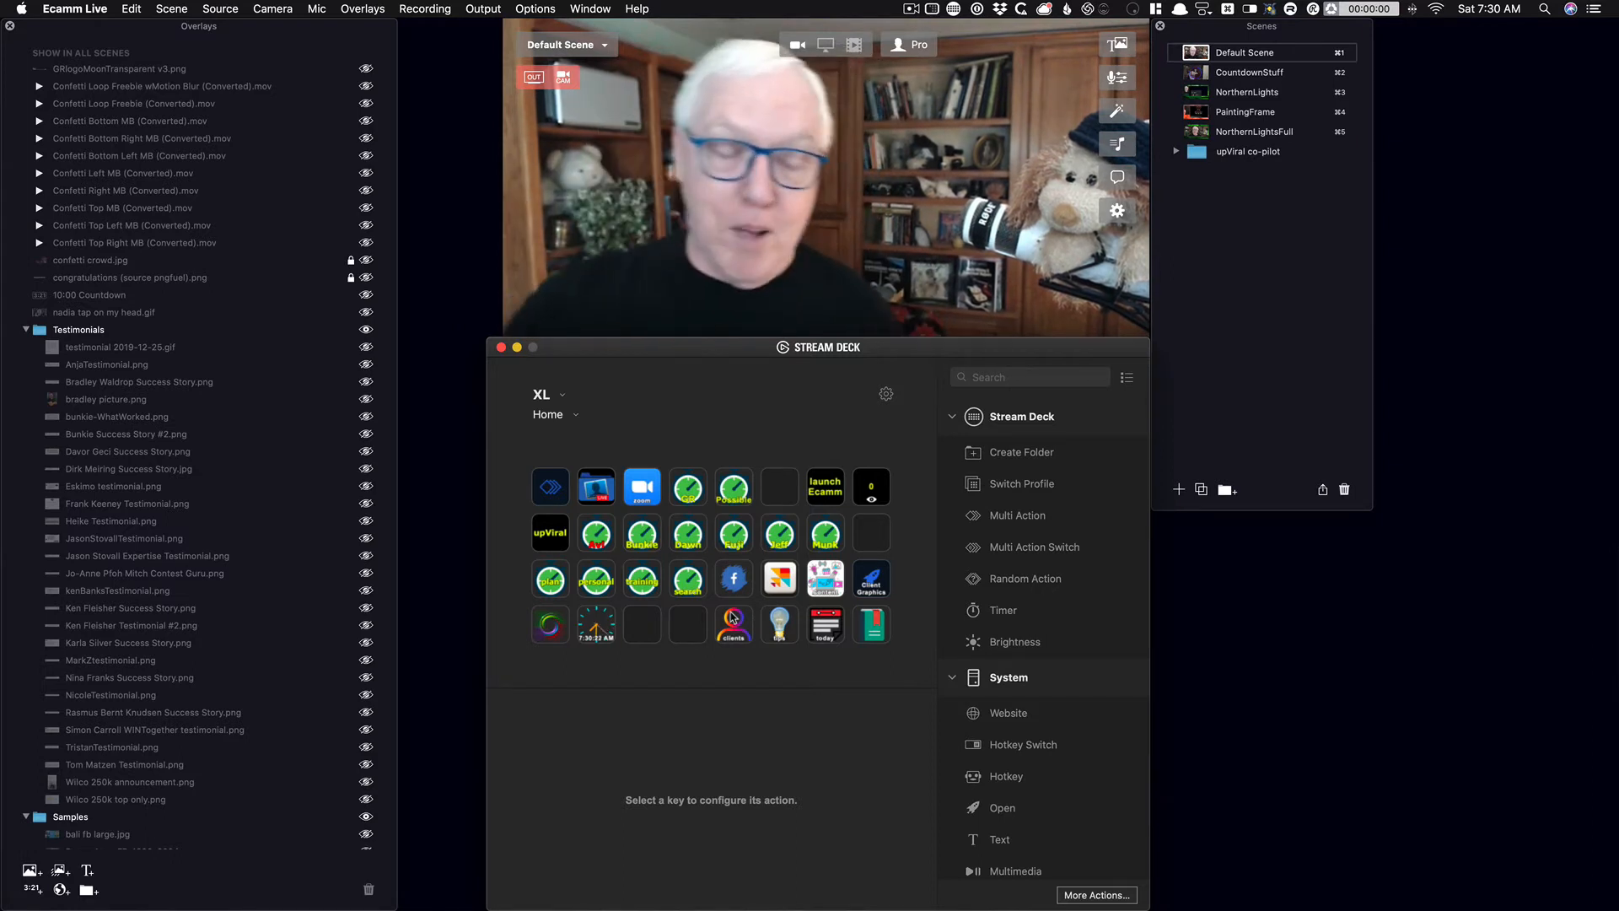
click(550, 418)
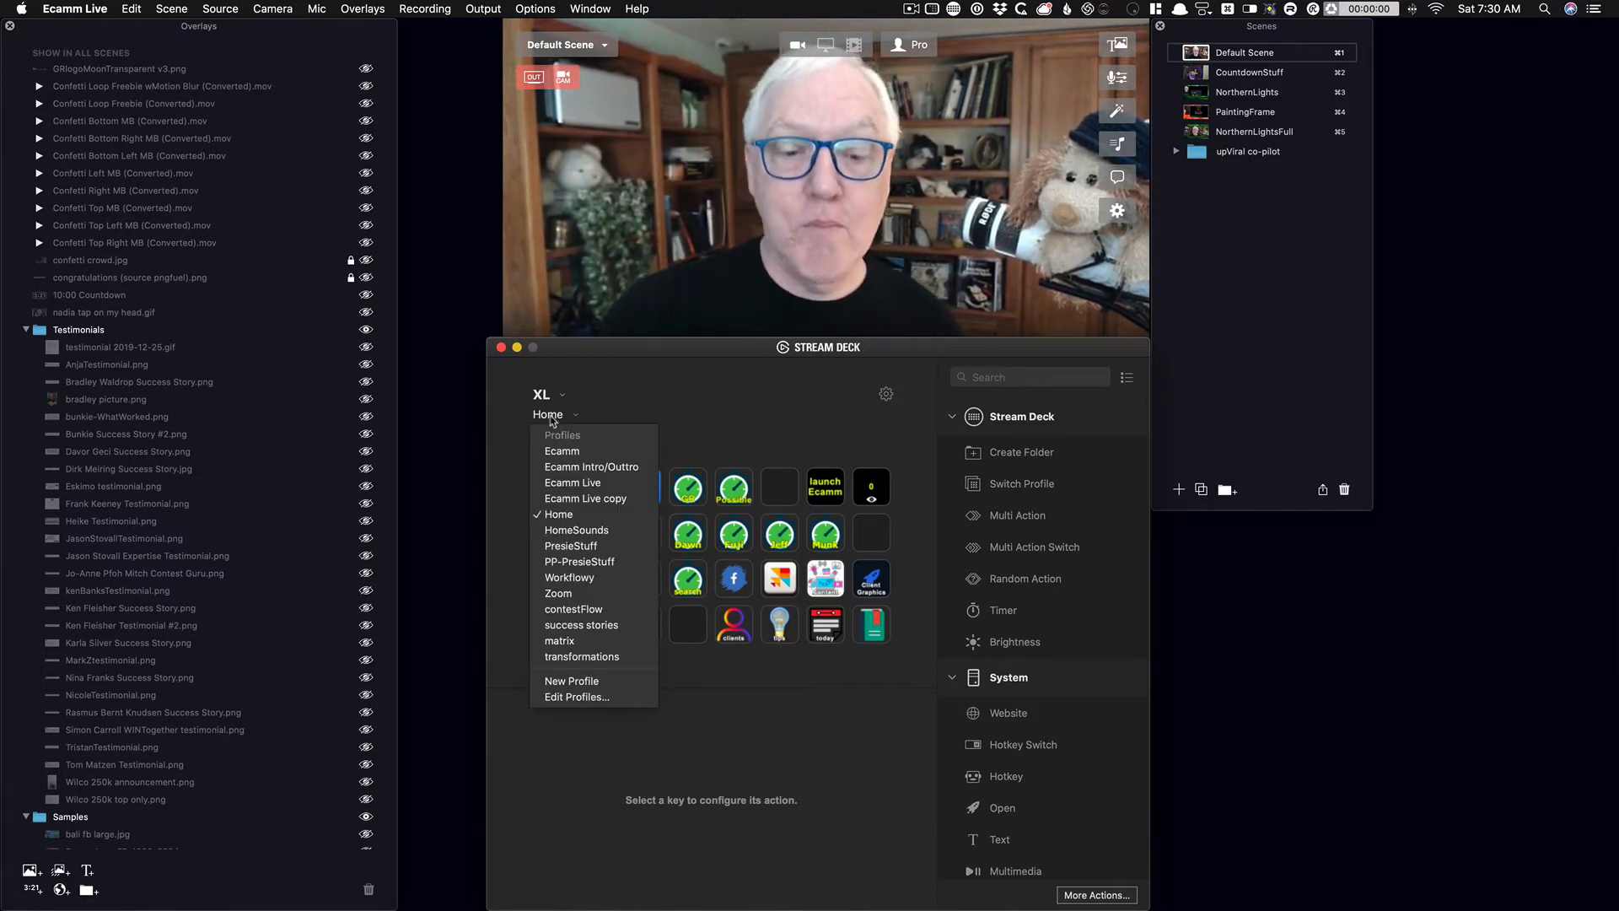
click(592, 548)
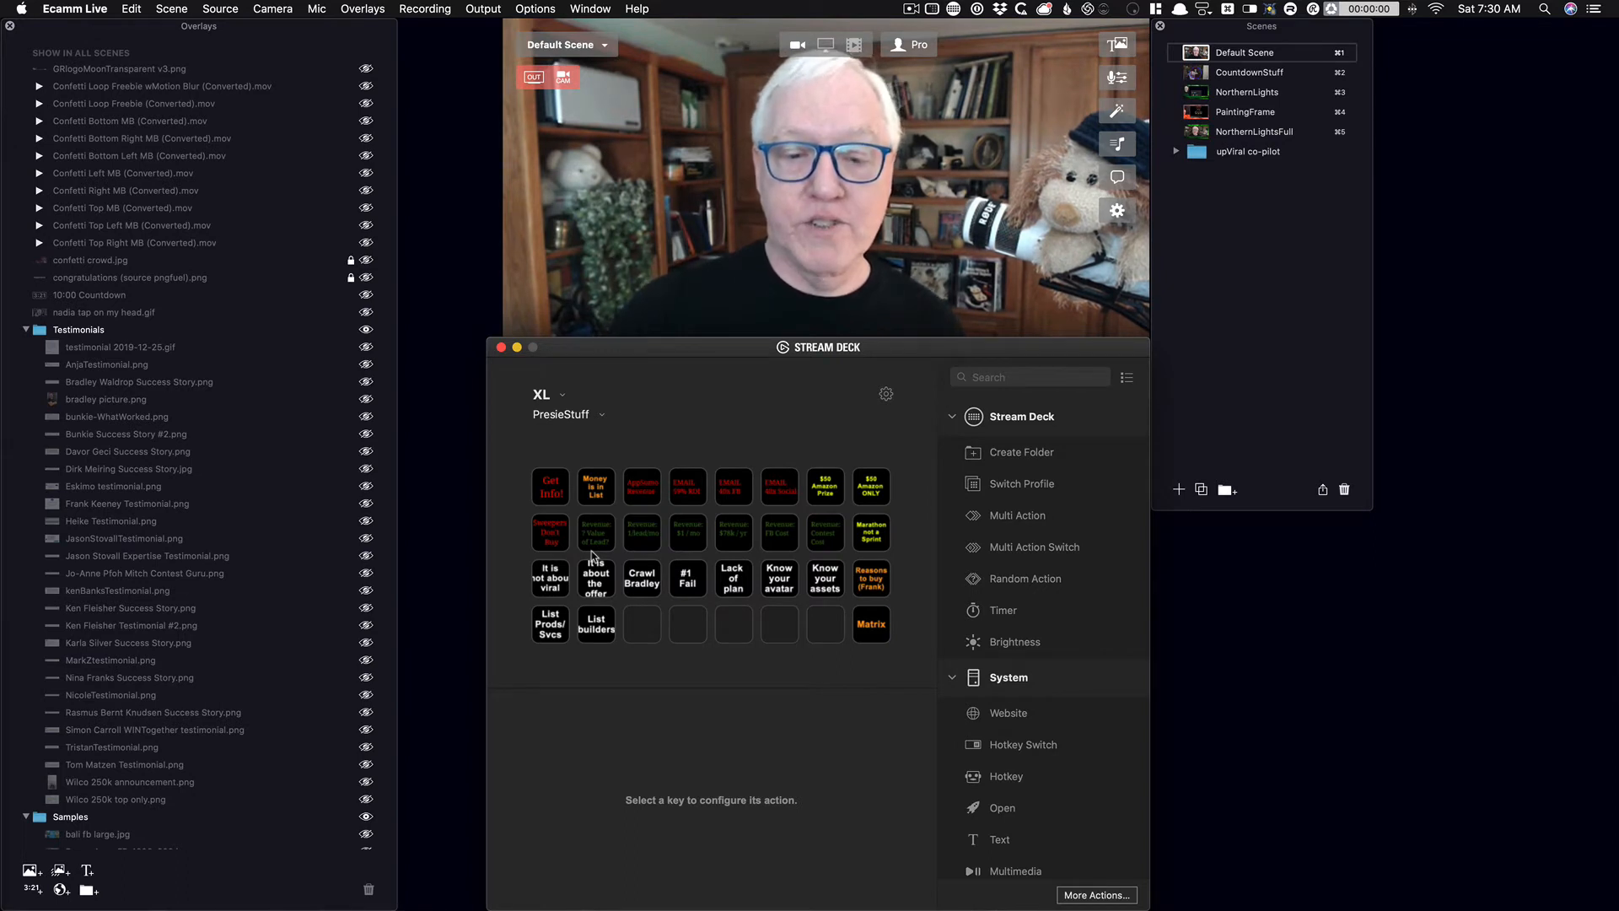
click(542, 420)
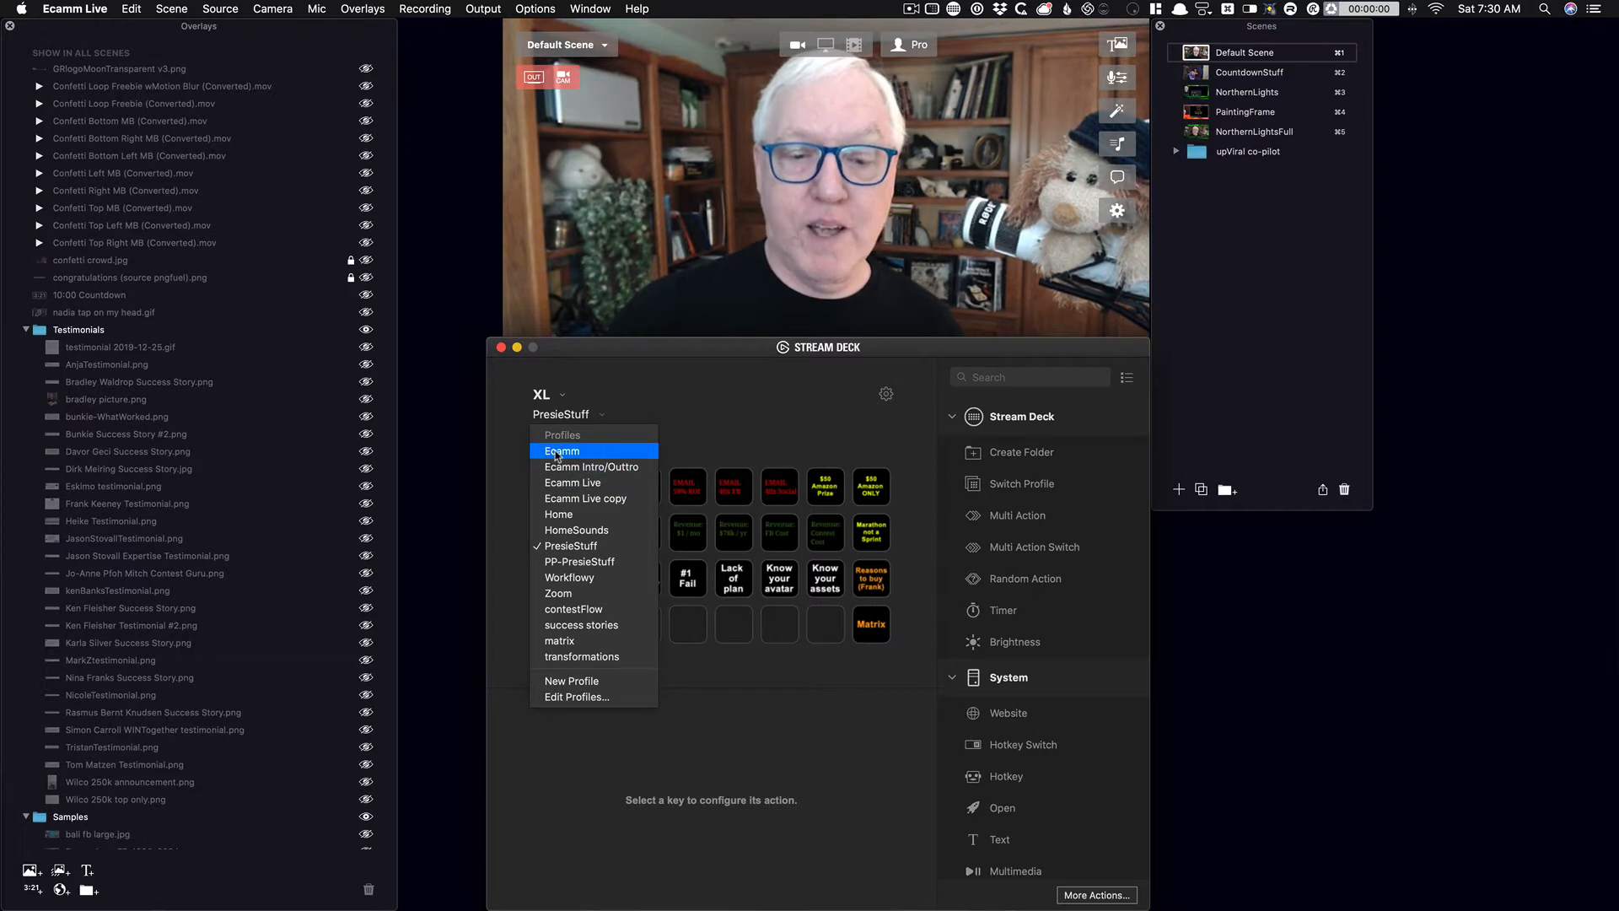
click(560, 451)
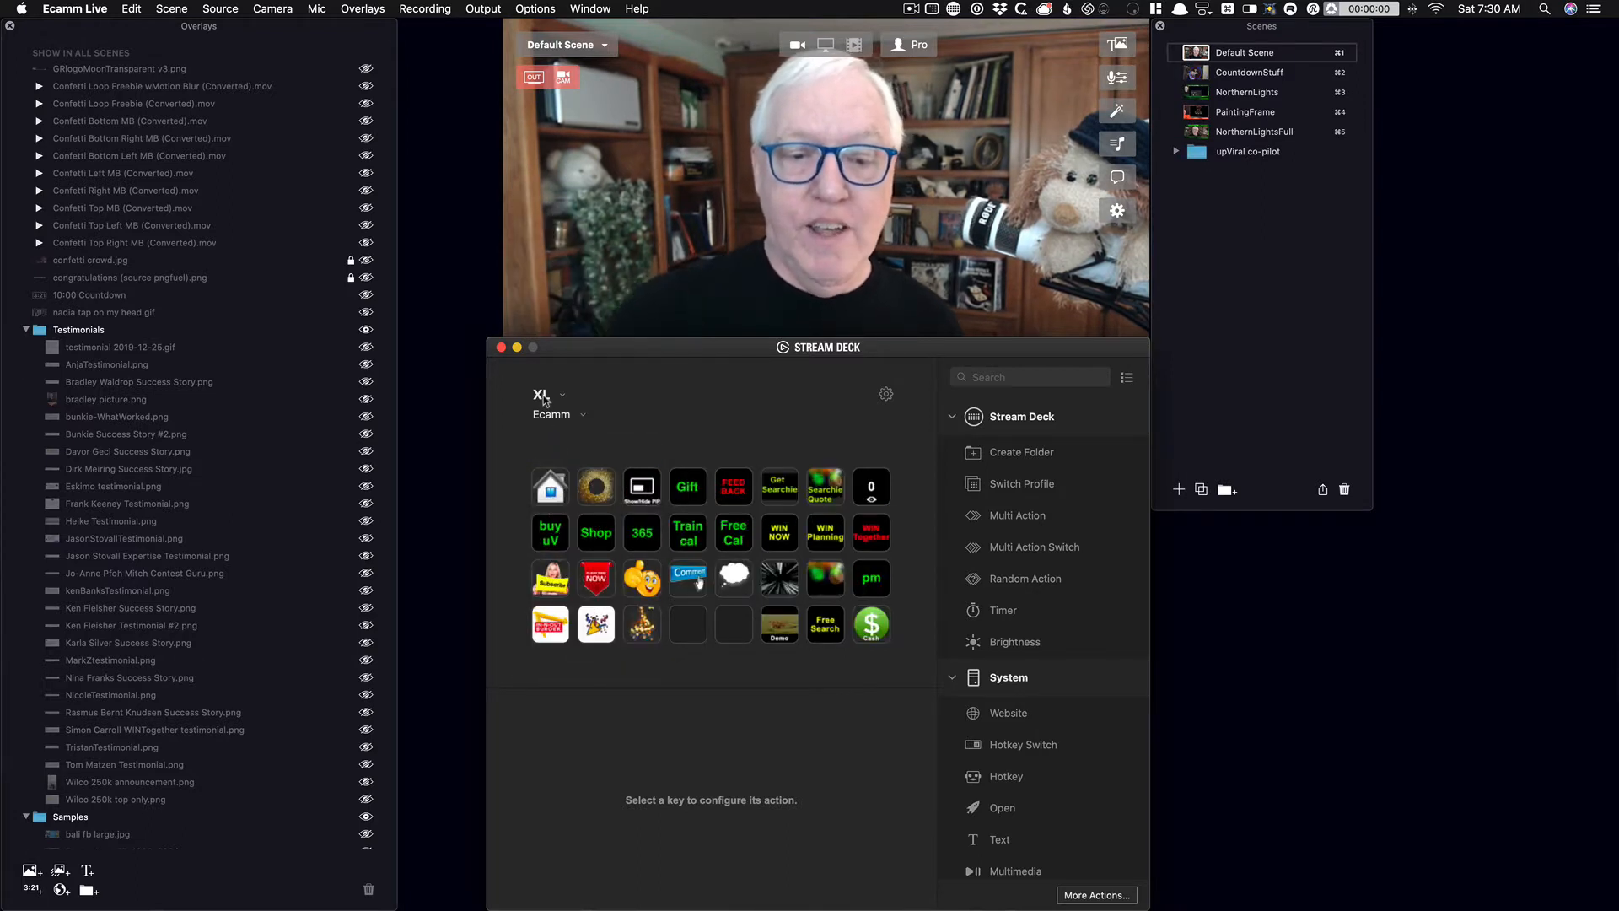
Review the list of profiles on the 15 device and return to the XL device.
click(543, 396)
click(549, 430)
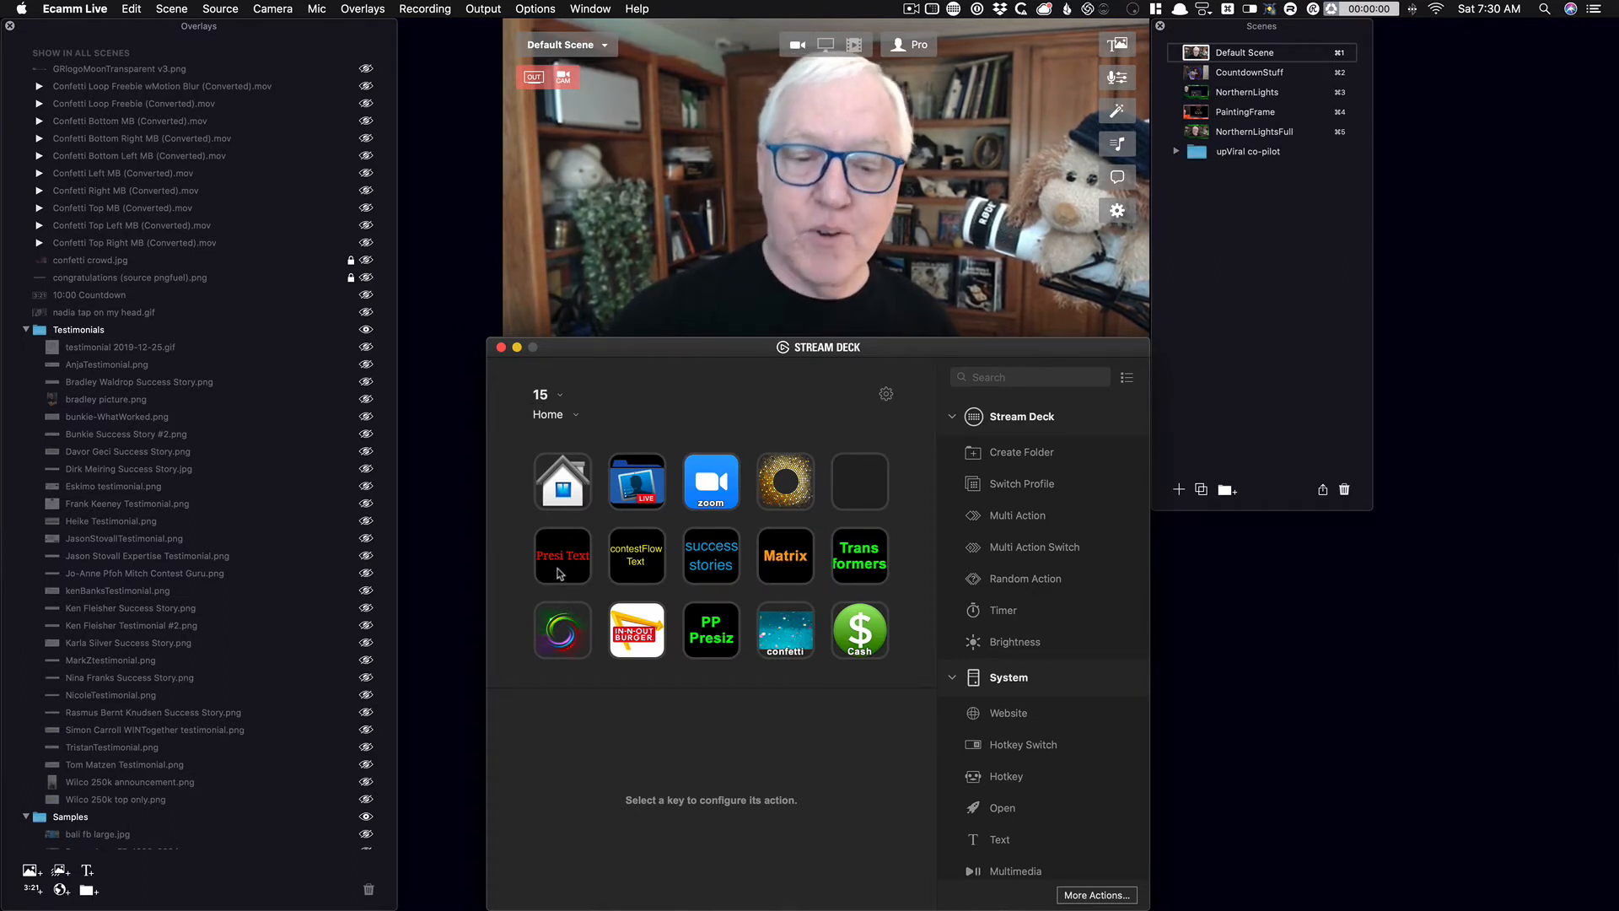
click(557, 422)
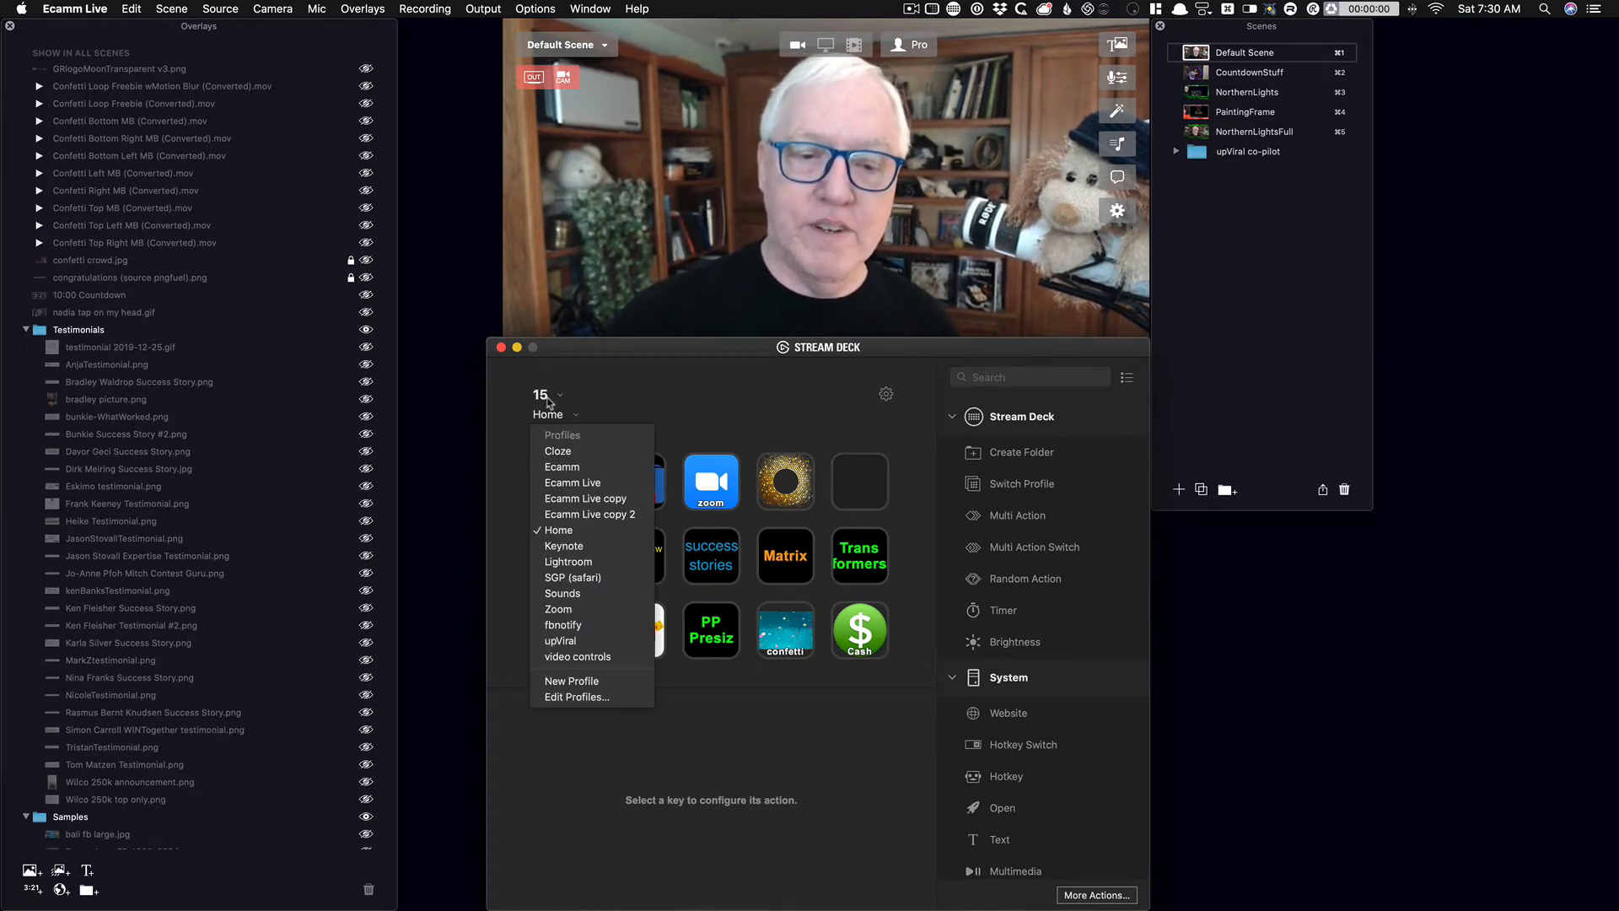
click(554, 415)
click(542, 396)
click(557, 448)
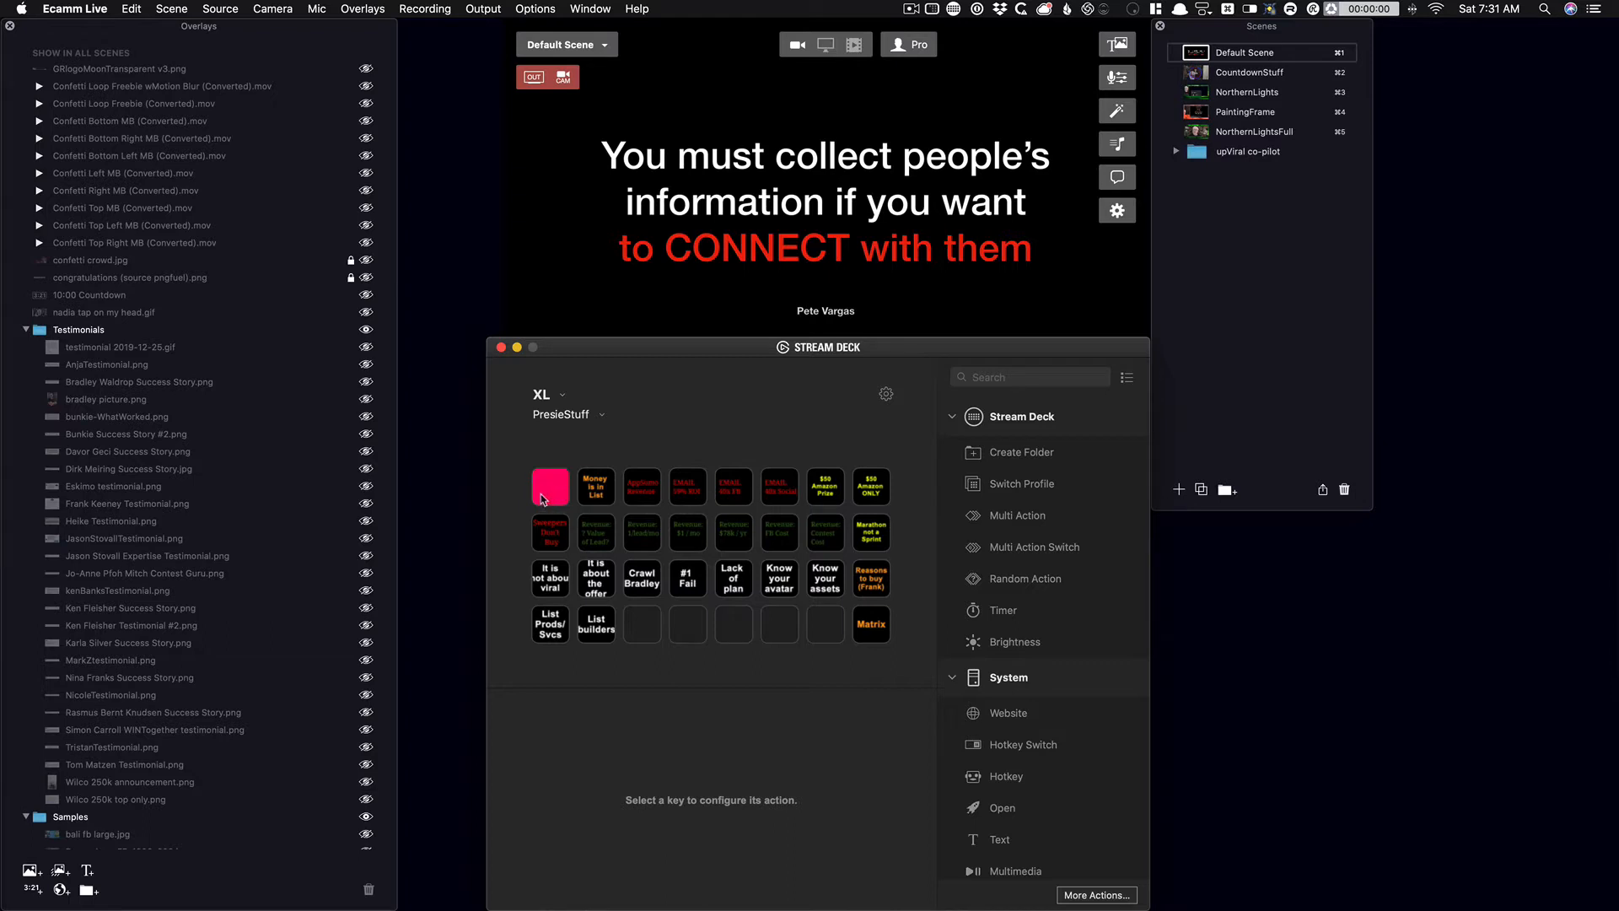
Examine the Get Info! key's Multi Action Switch and the Show/Hide Overlay settings in its first action set.
double_click(541, 496)
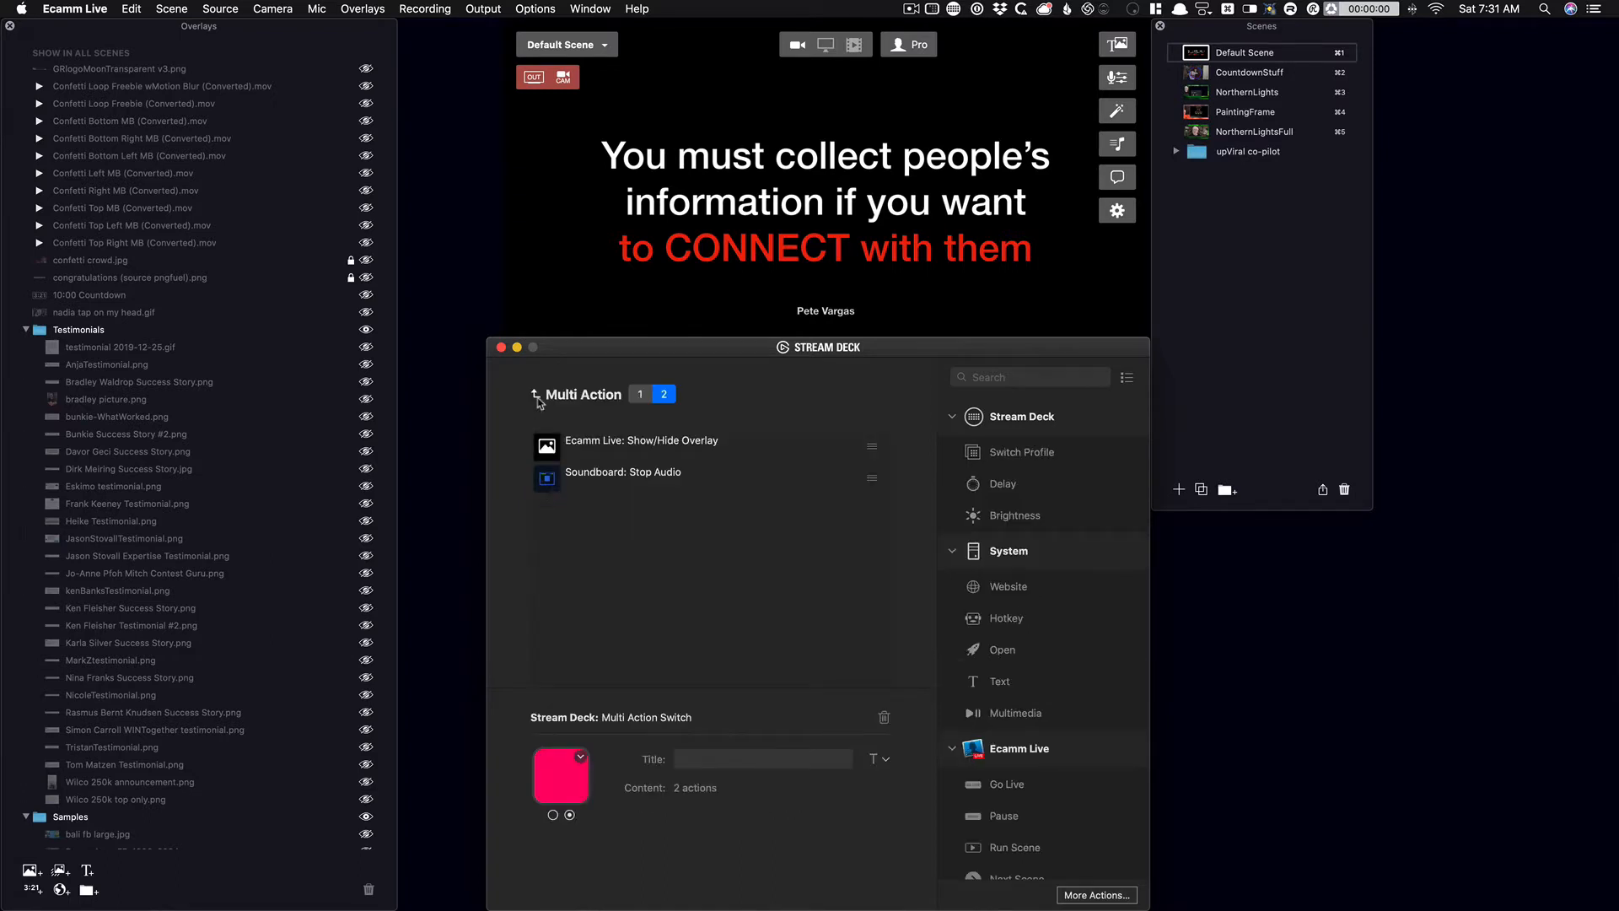
click(537, 396)
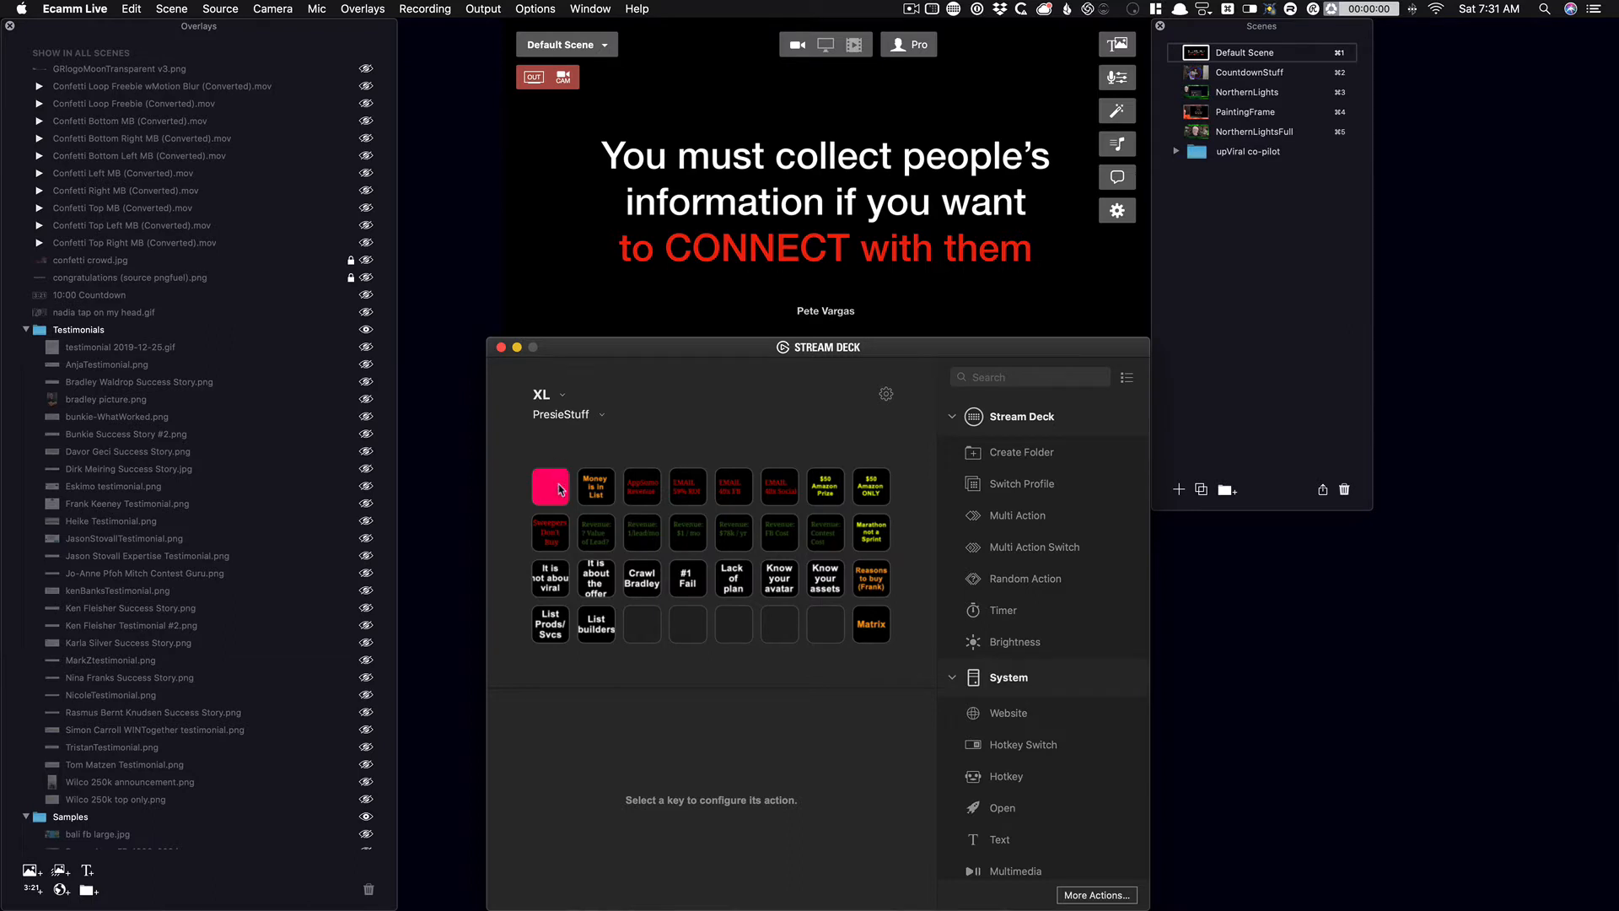
mouse_move(700, 228)
double_click(548, 498)
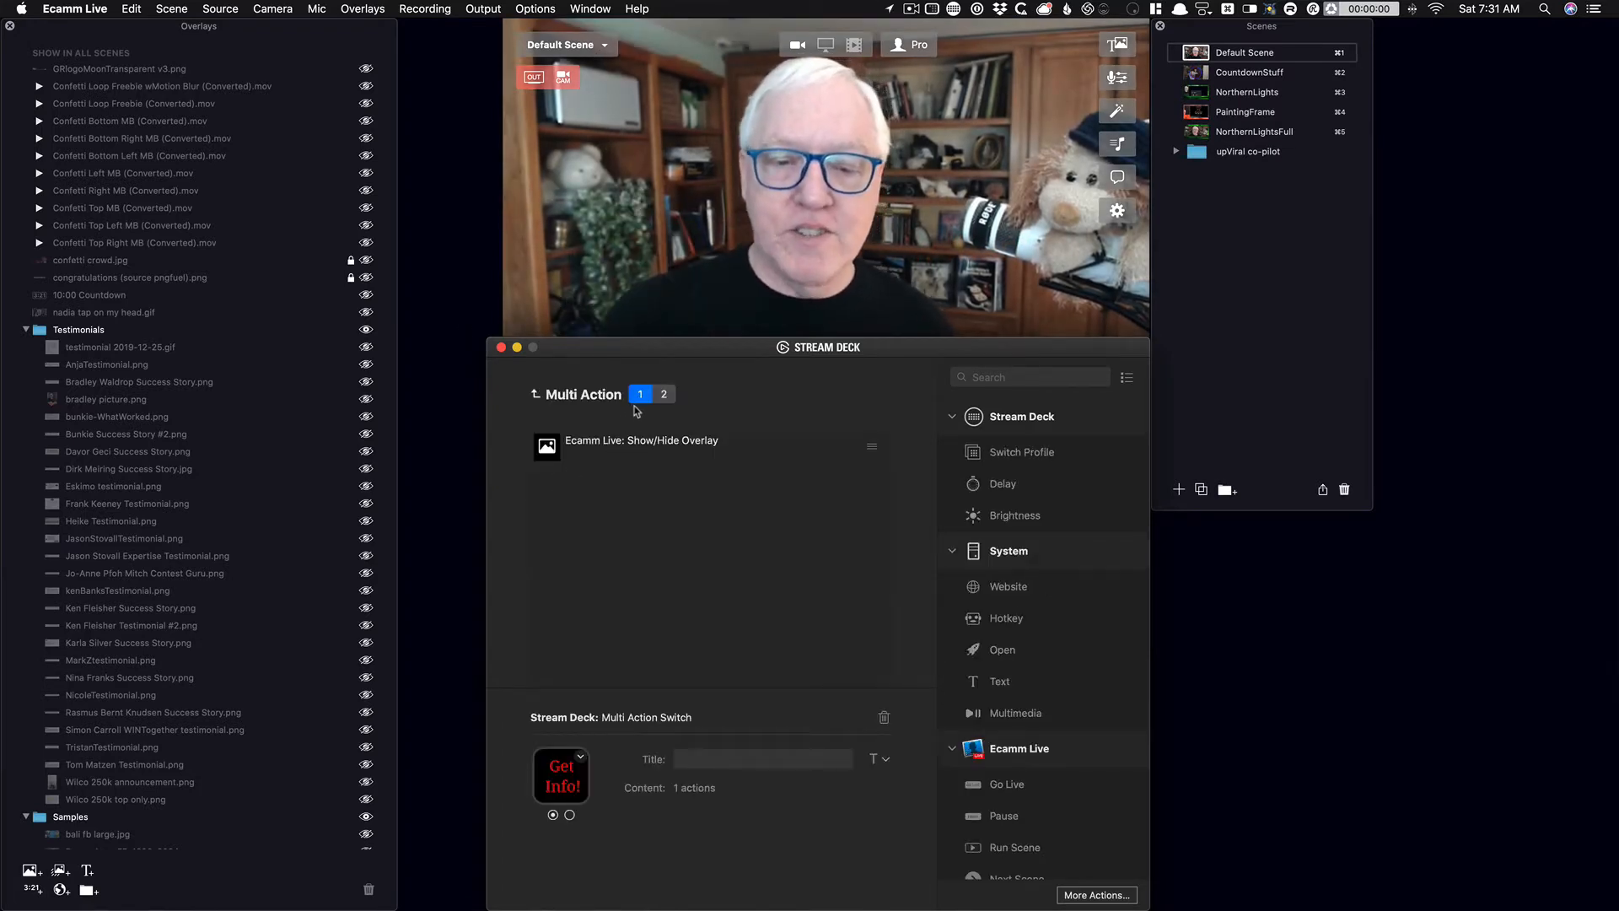
click(638, 457)
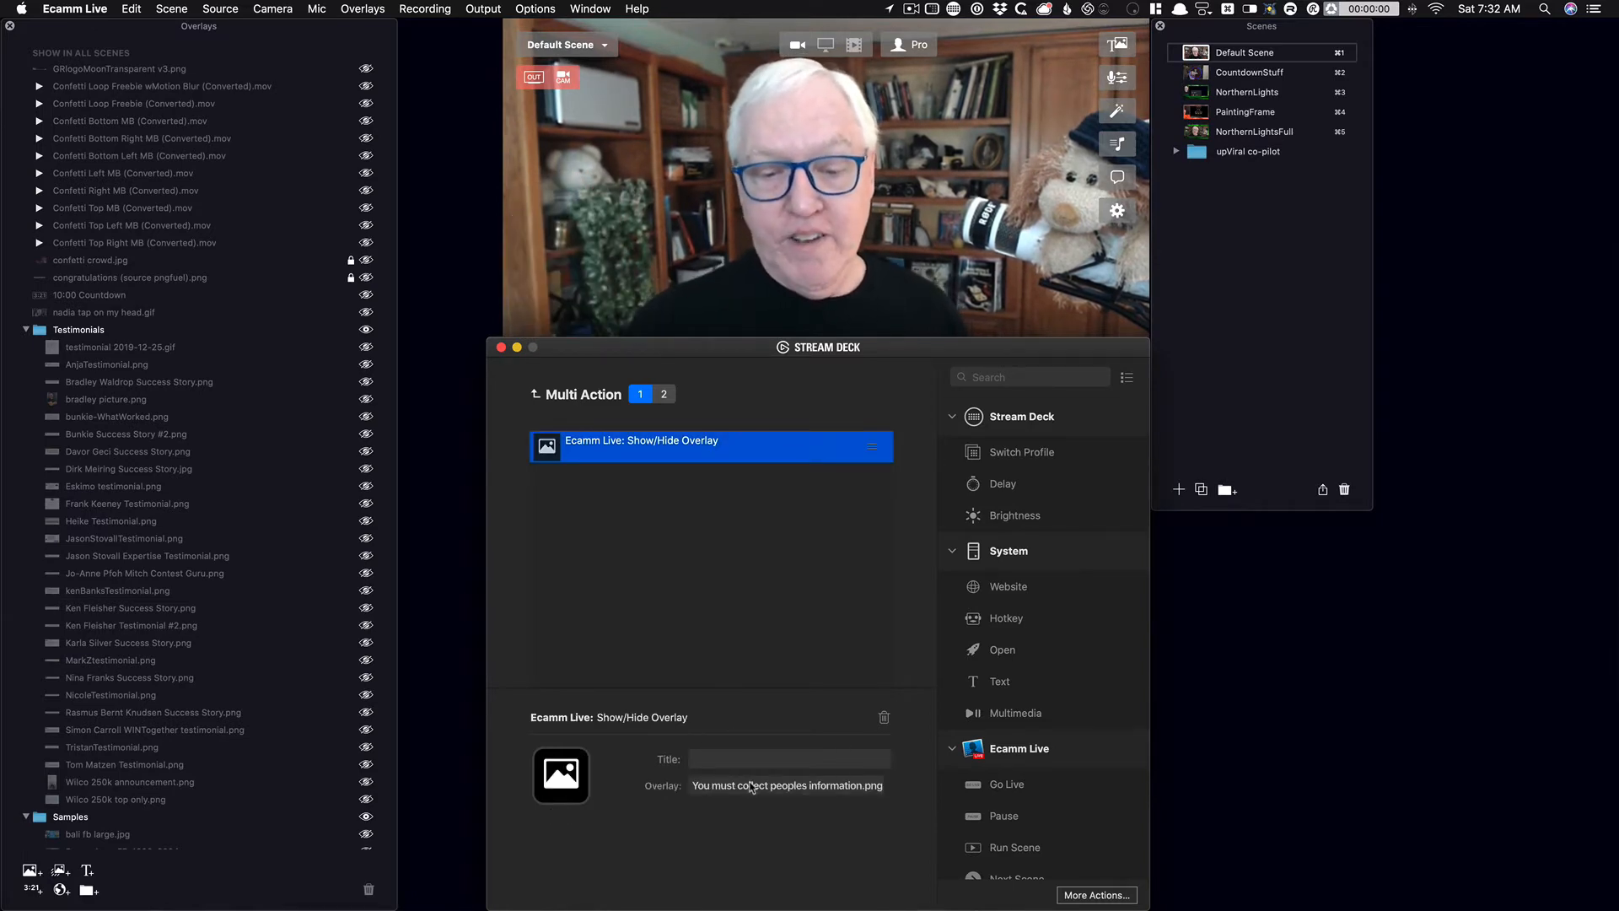
Expand the PresiSlides etc overlay folder and select the "You must collect peoples information.png" overlay.
scroll(237, 519, down, 20)
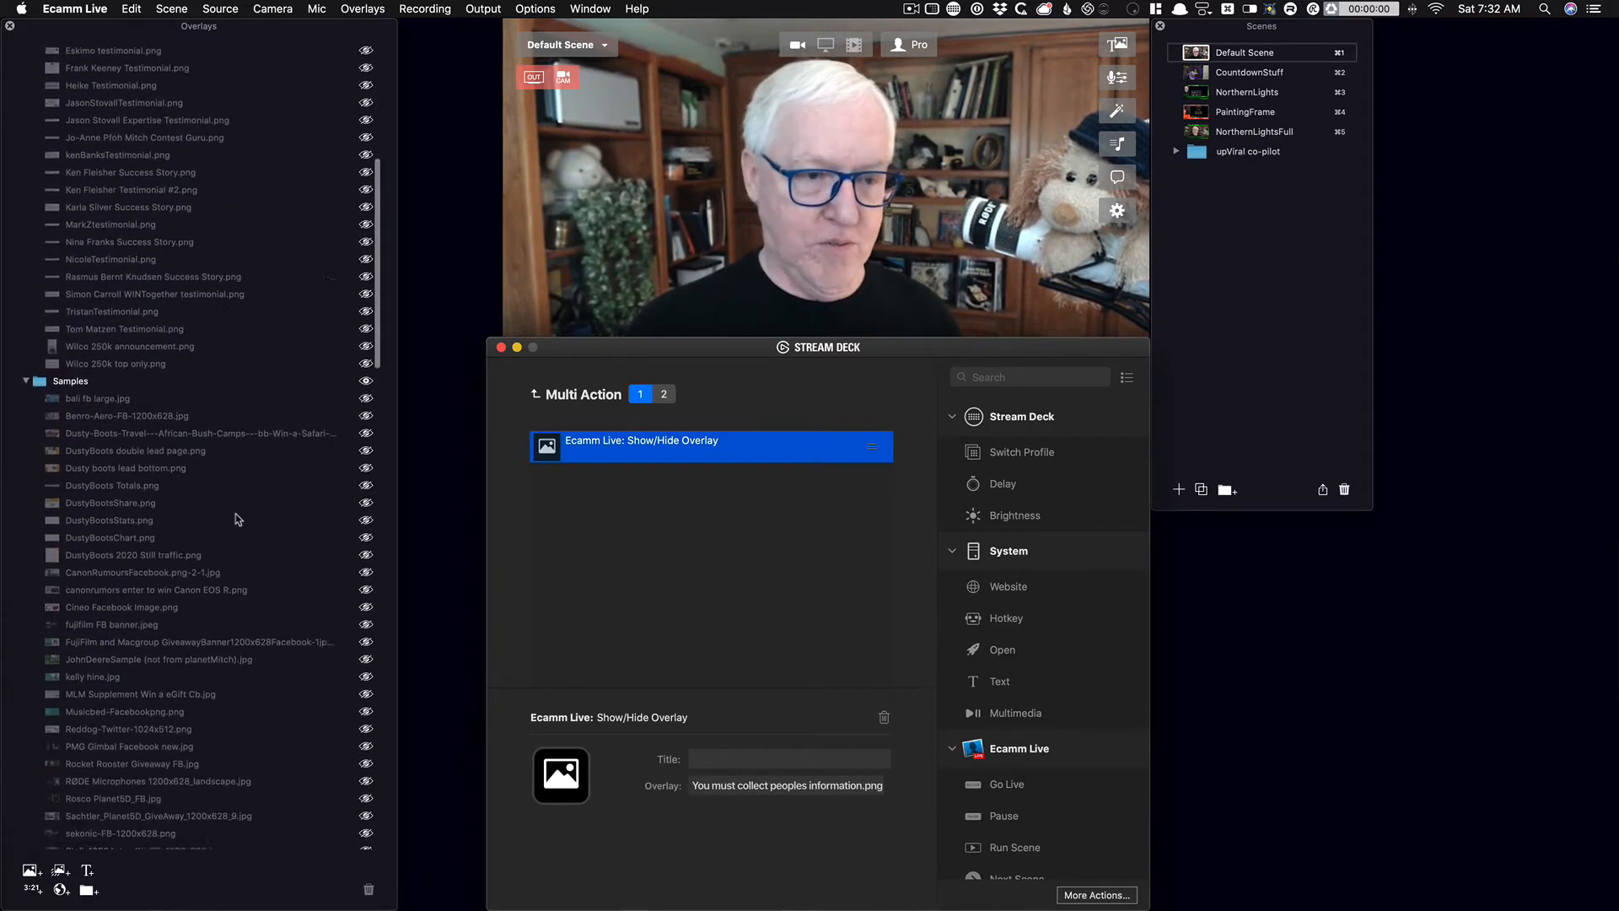
scroll(237, 520, down, 20)
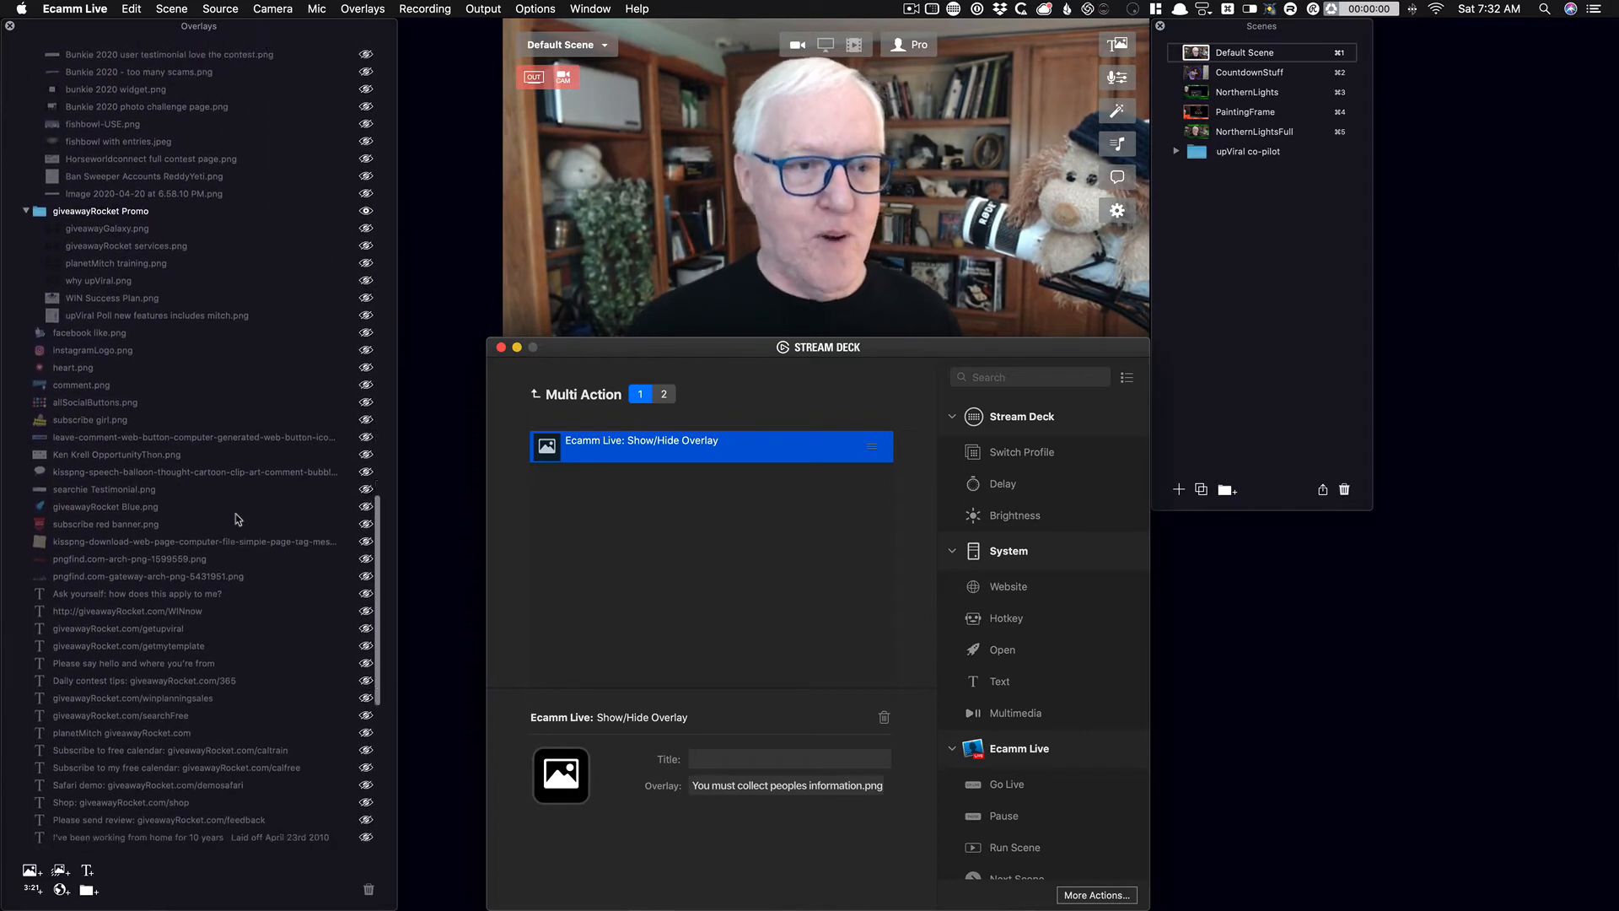
scroll(237, 520, down, 3)
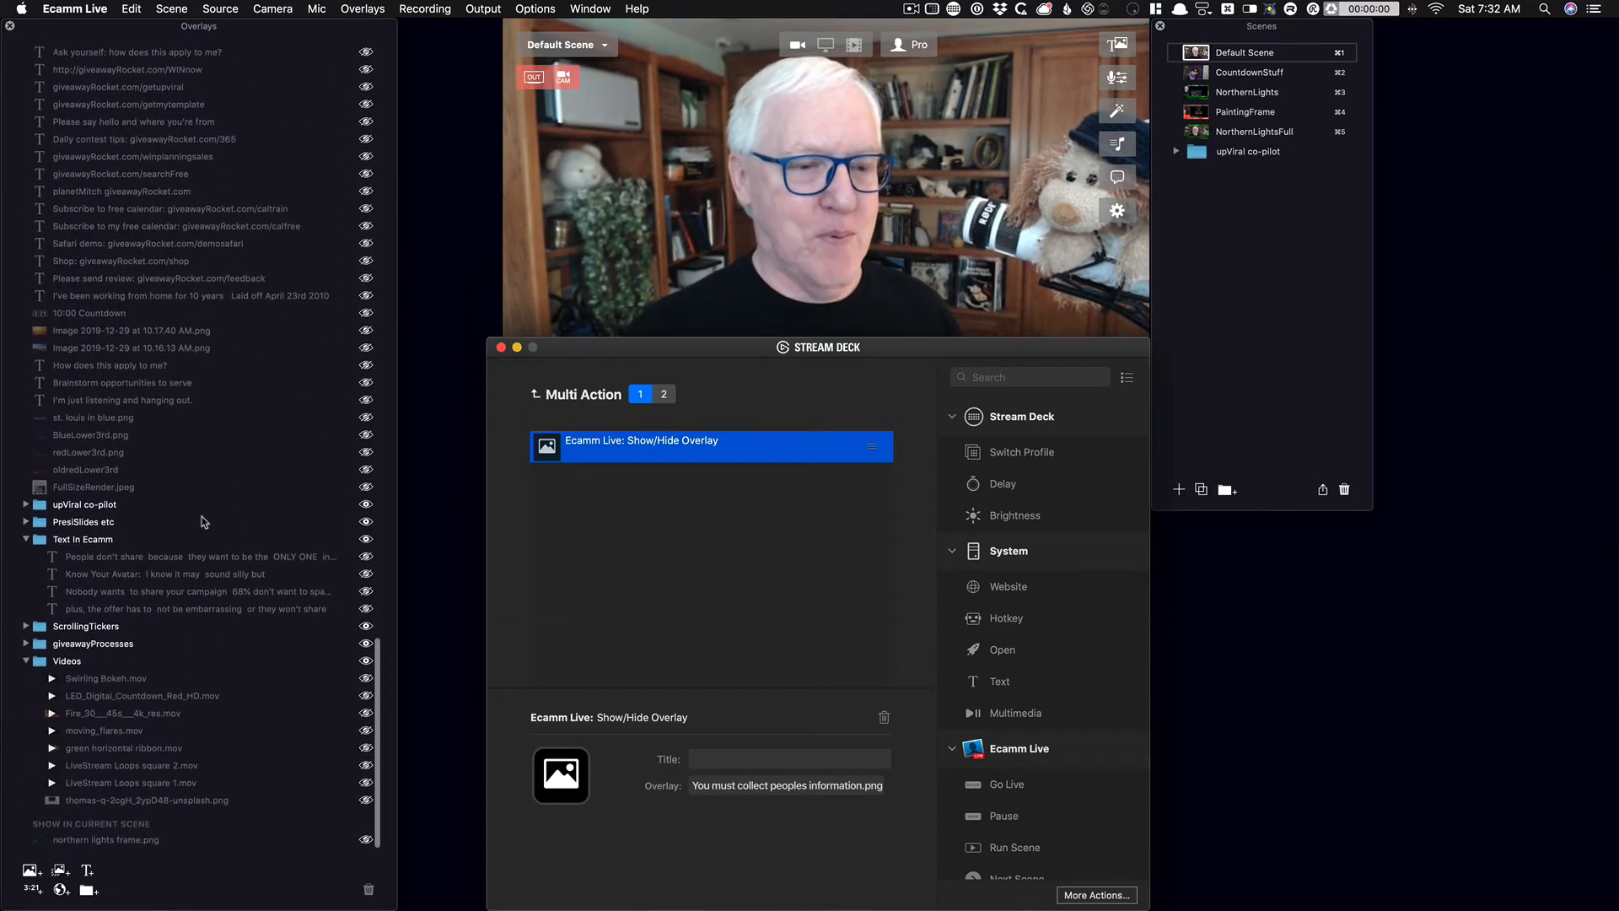
click(26, 523)
scroll(199, 519, down, 4)
scroll(199, 520, down, 18)
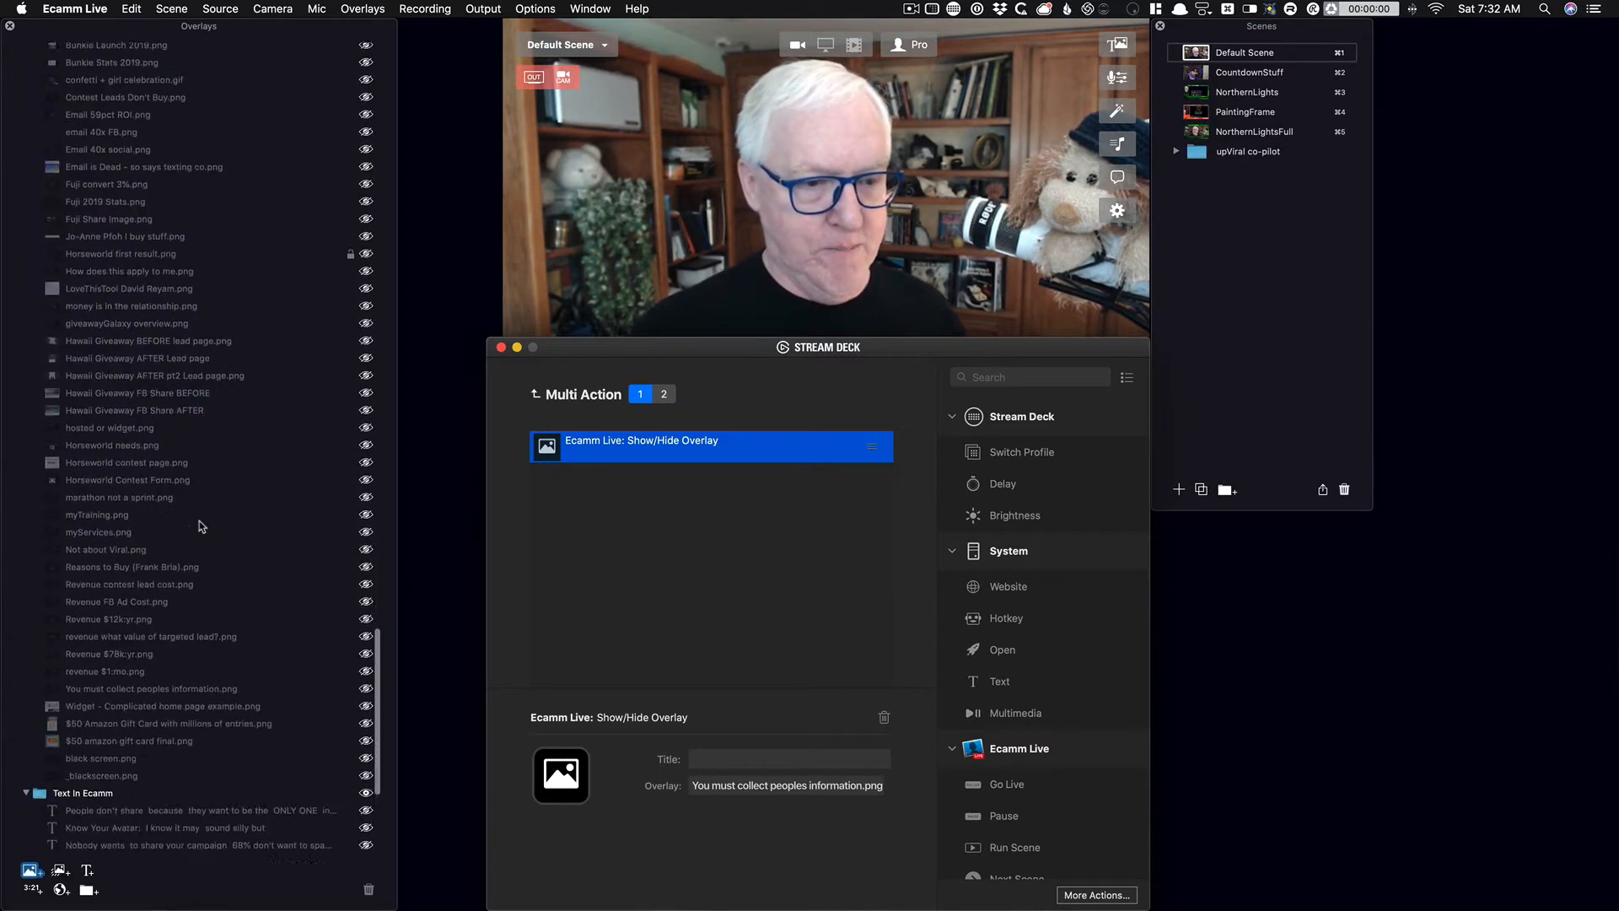
click(127, 491)
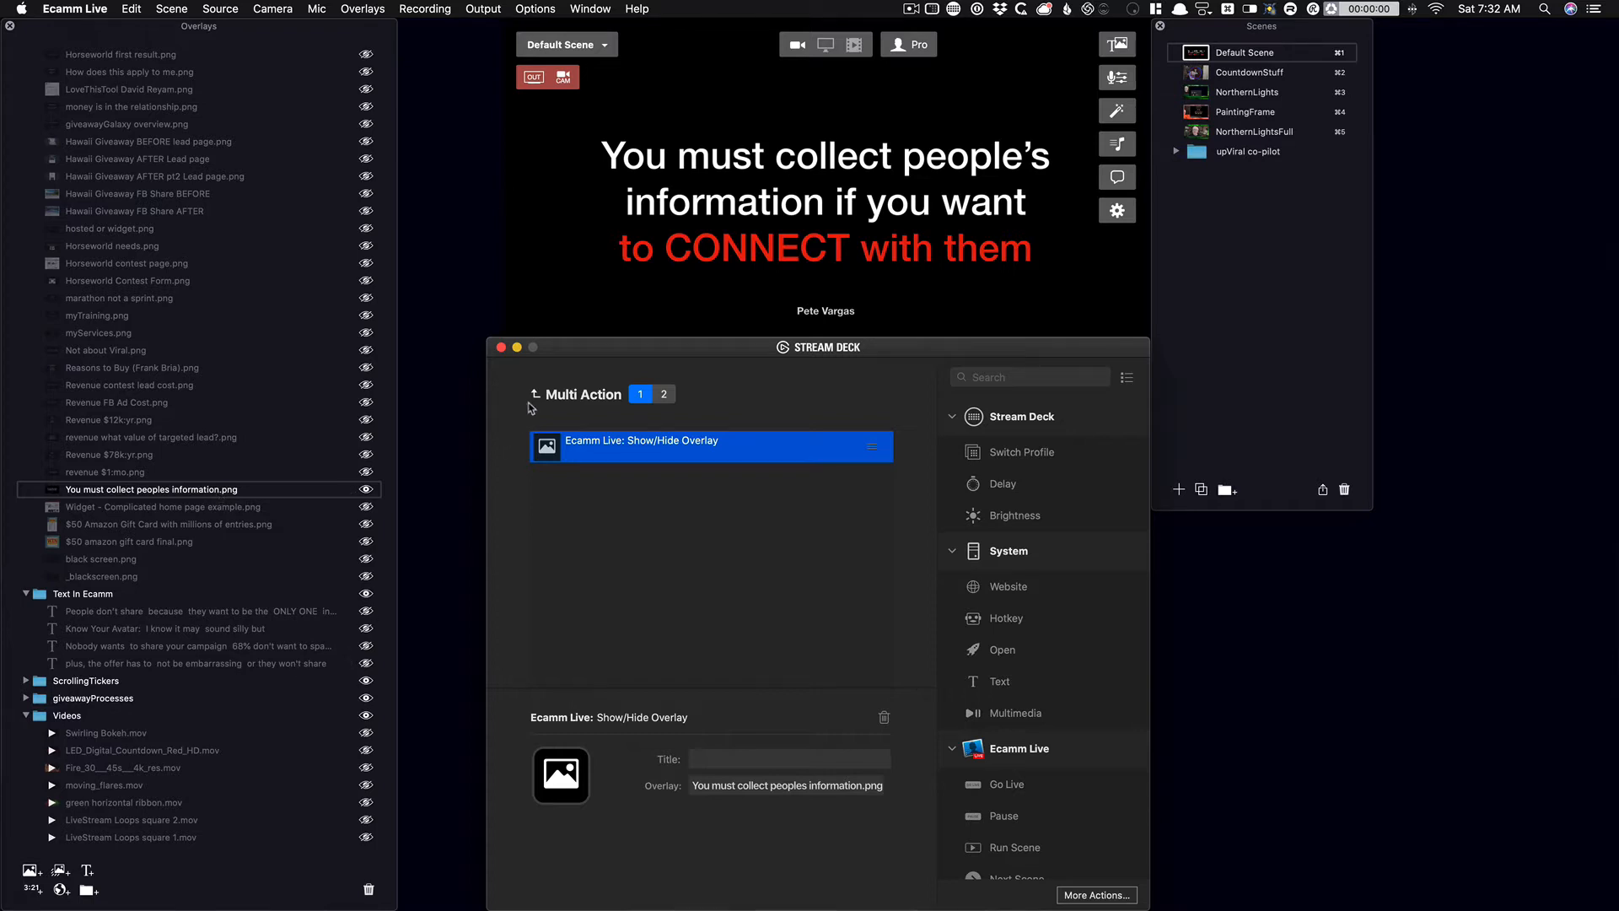
Inspect the Stop Audio and Show/Hide Overlay actions in the switch's second action set, and return to the key grid.
click(664, 395)
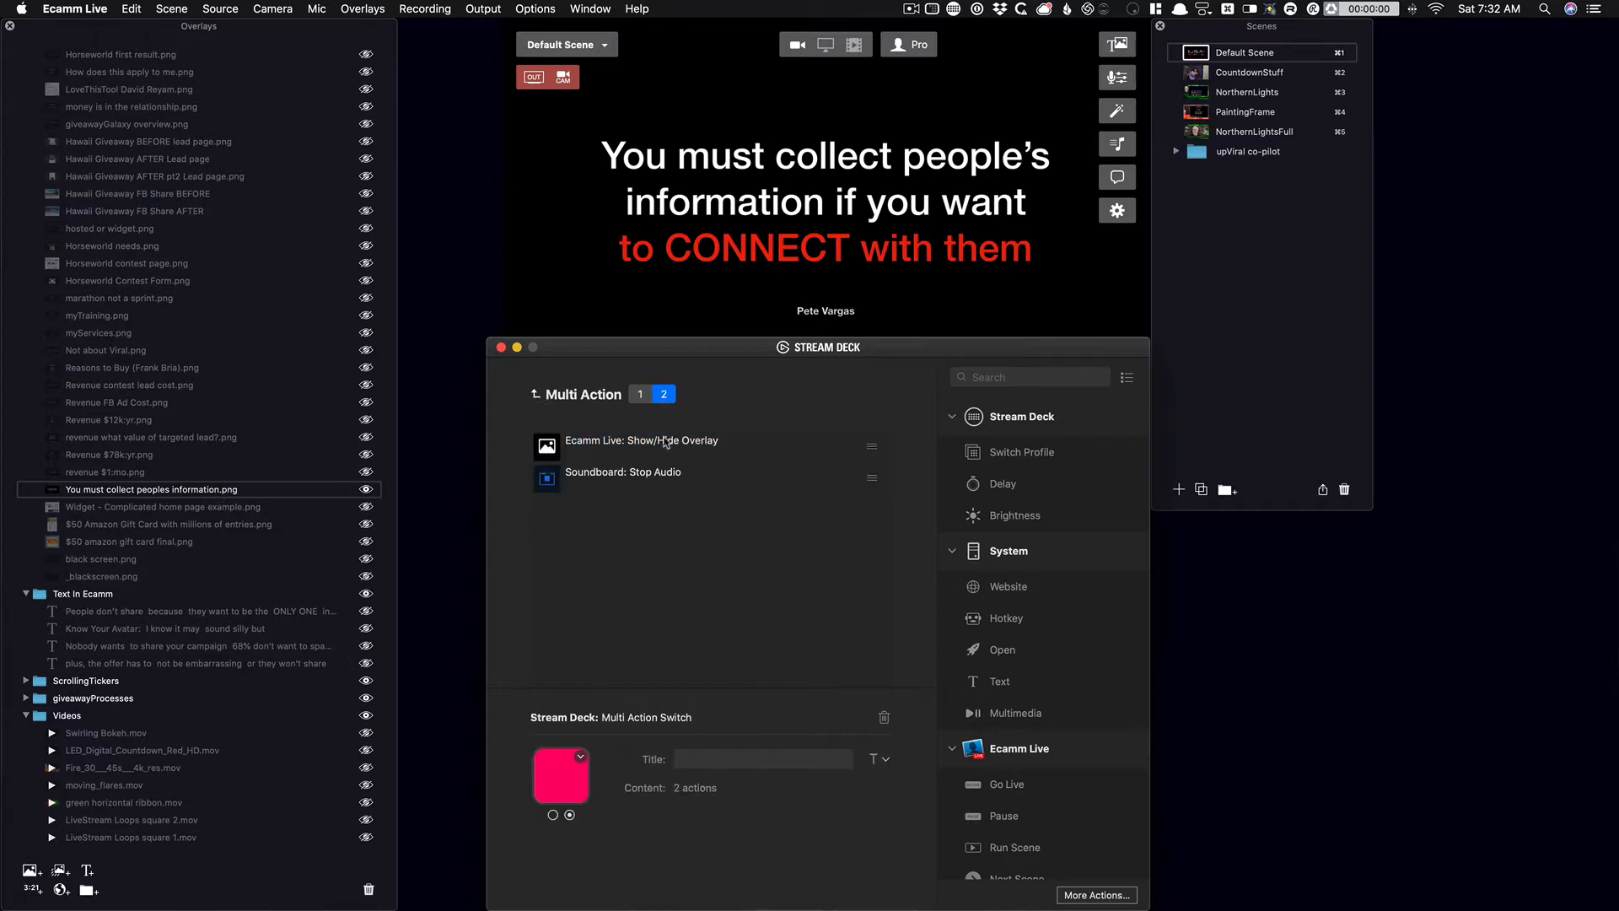
click(665, 487)
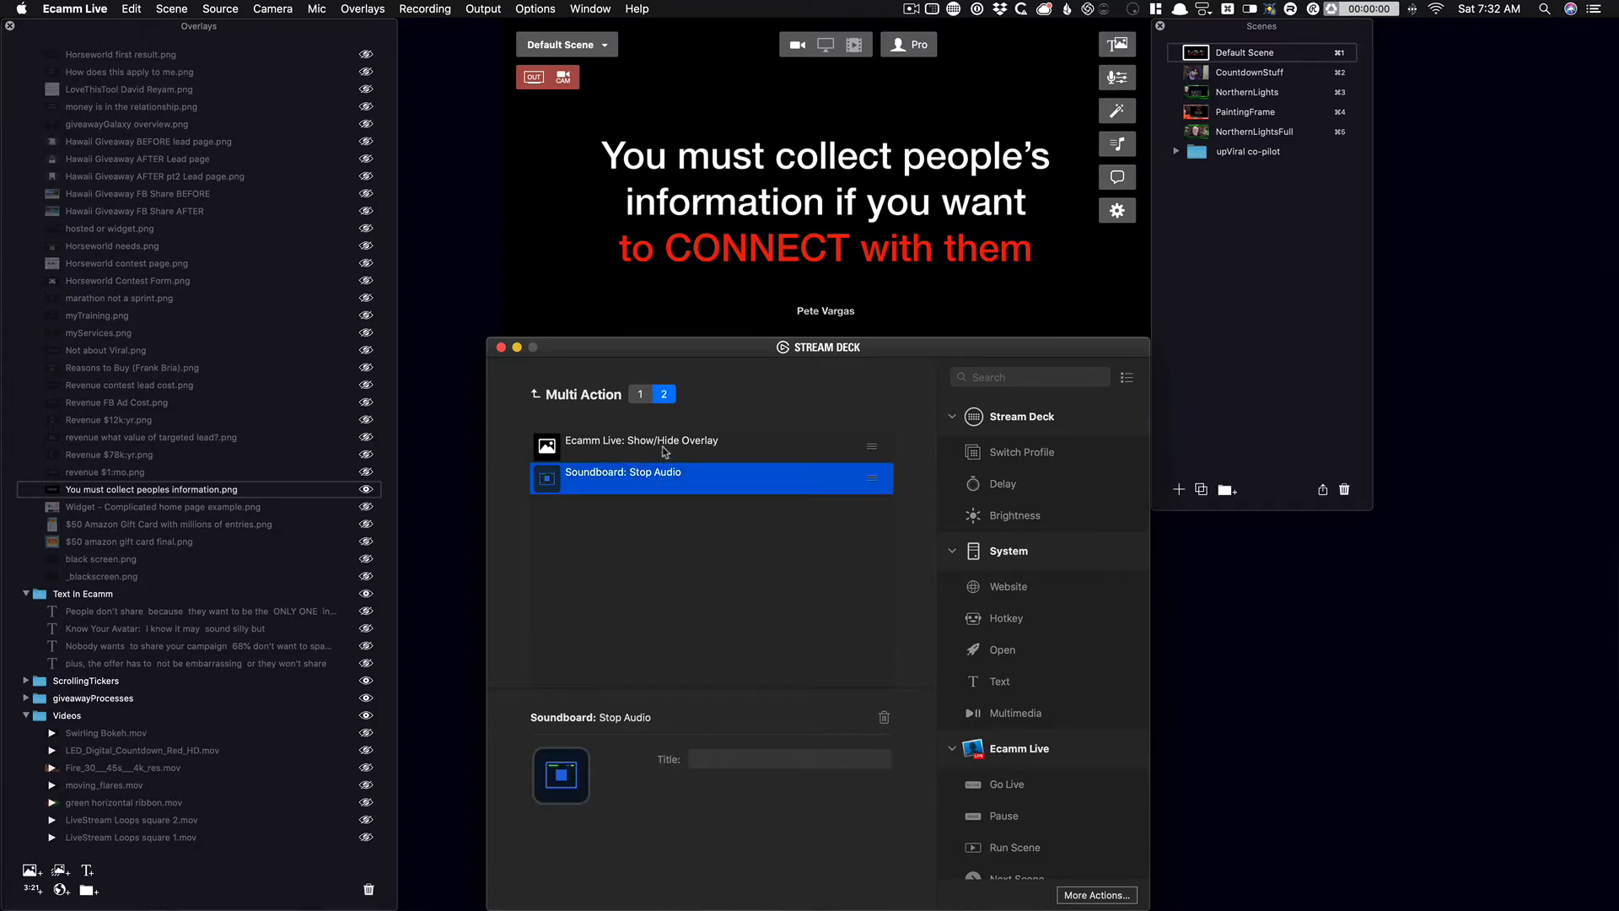
click(666, 452)
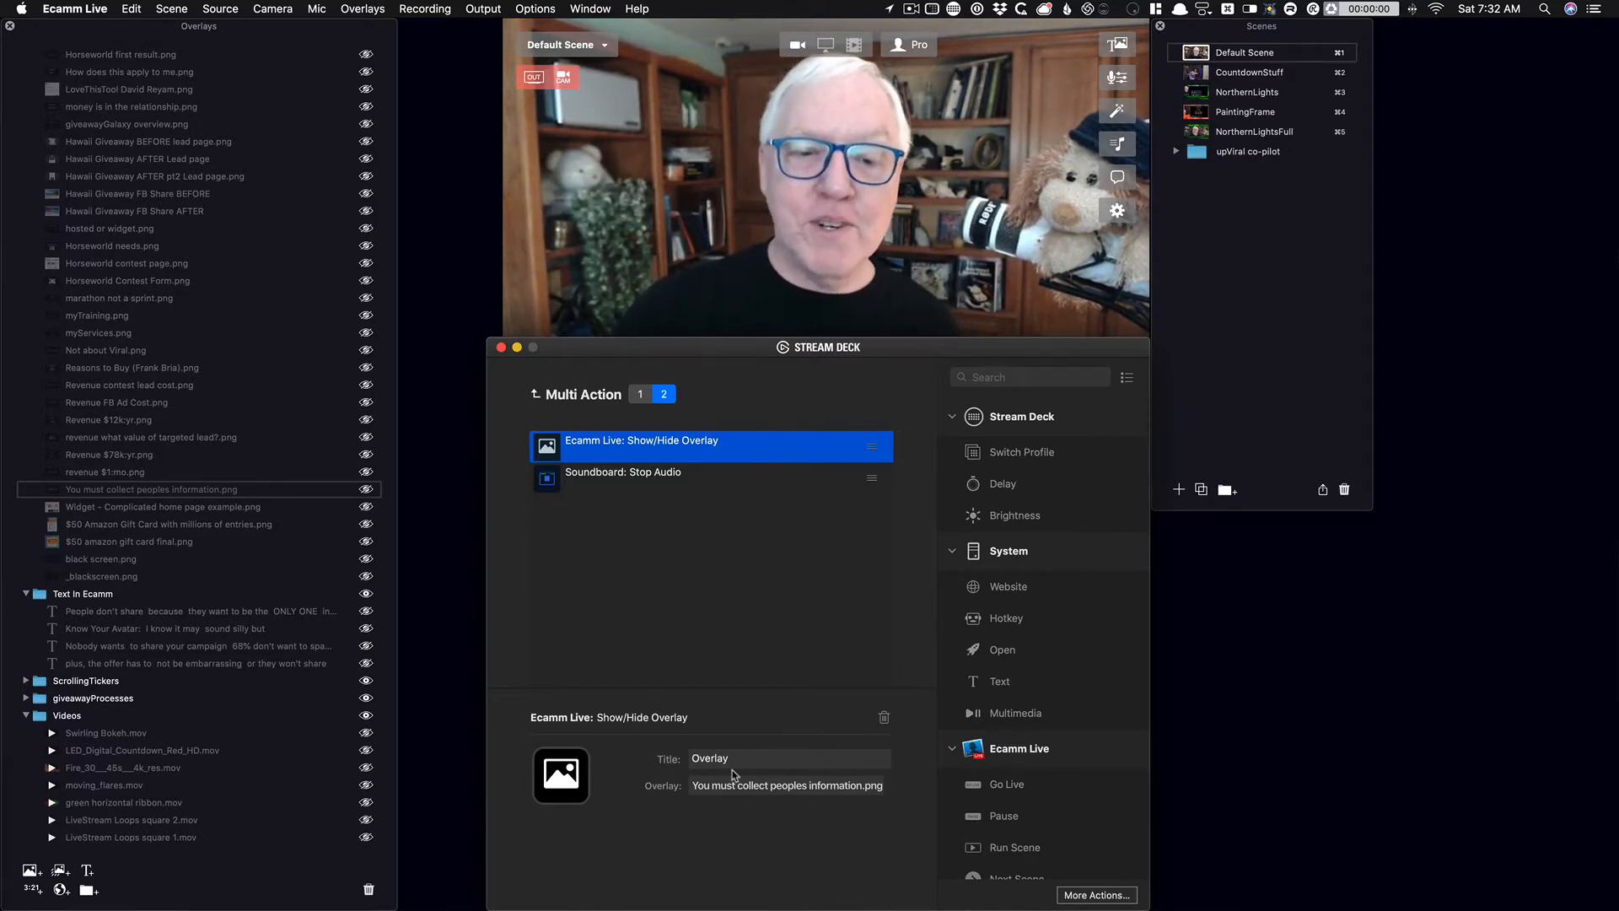
click(535, 395)
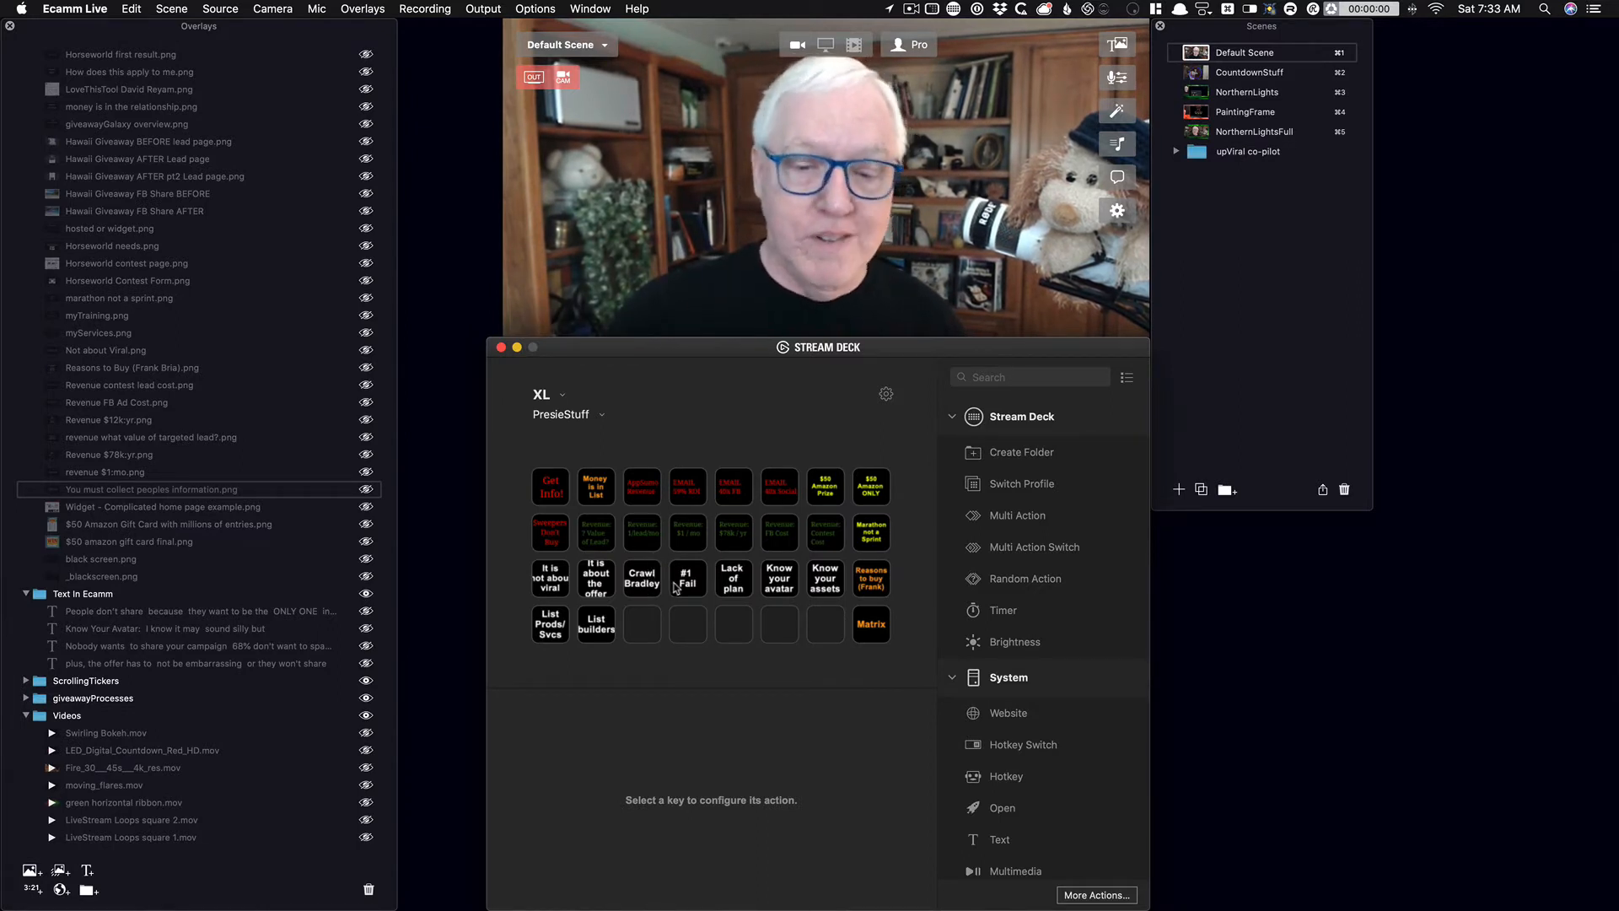
Show the #1 Fail overlay in the Default Scene and switch to Safari's national enquirer covers image results.
click(675, 588)
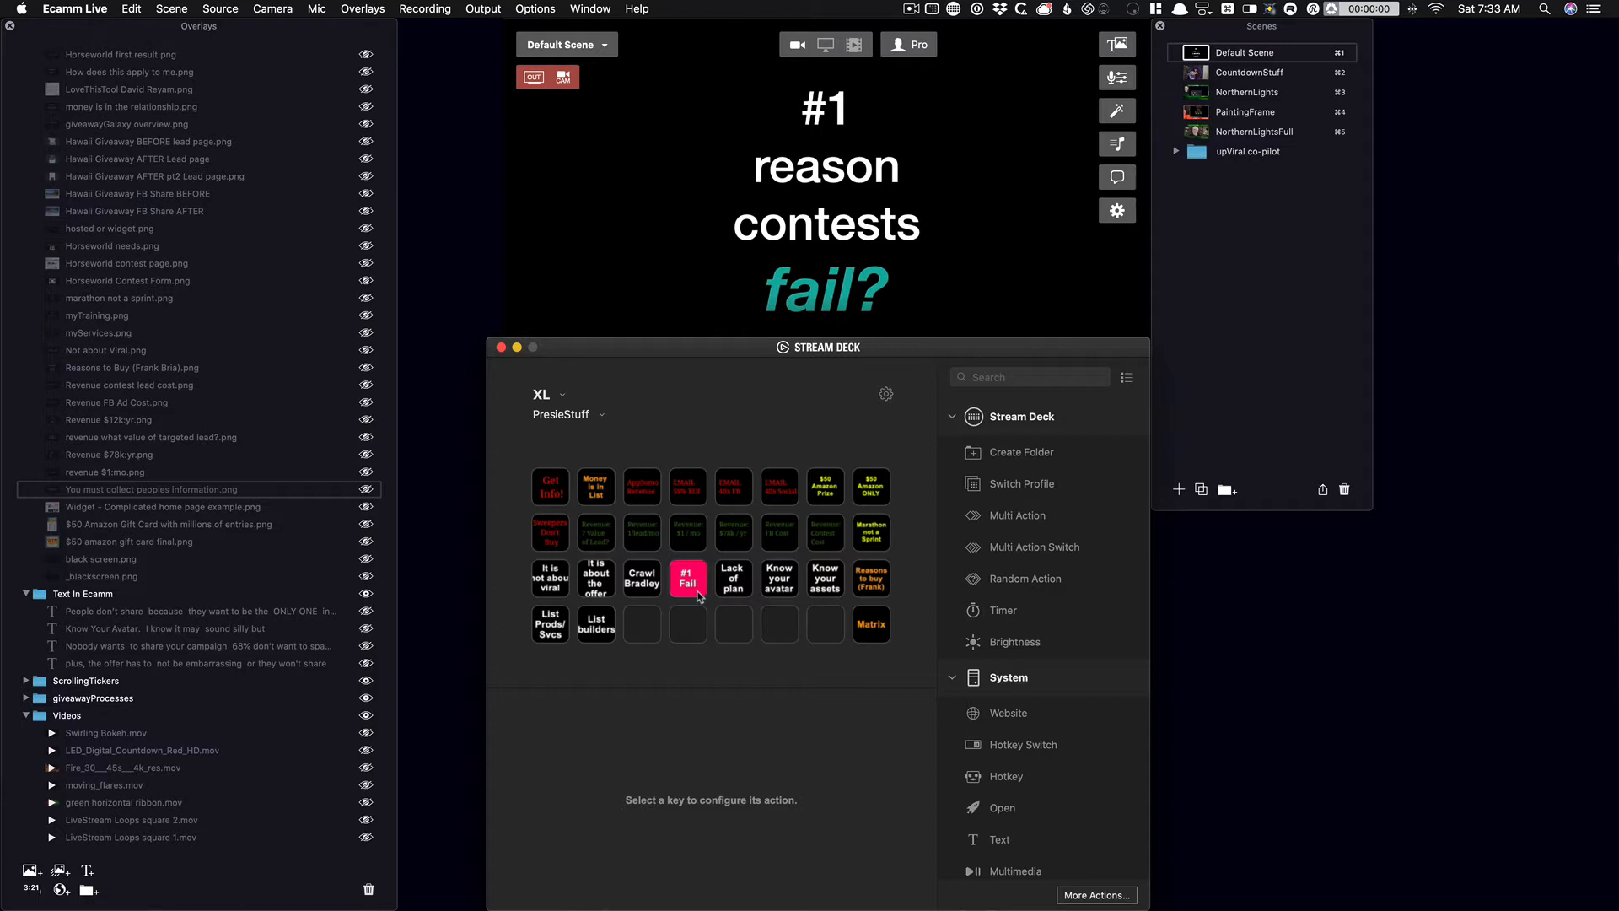
key(super+Tab)
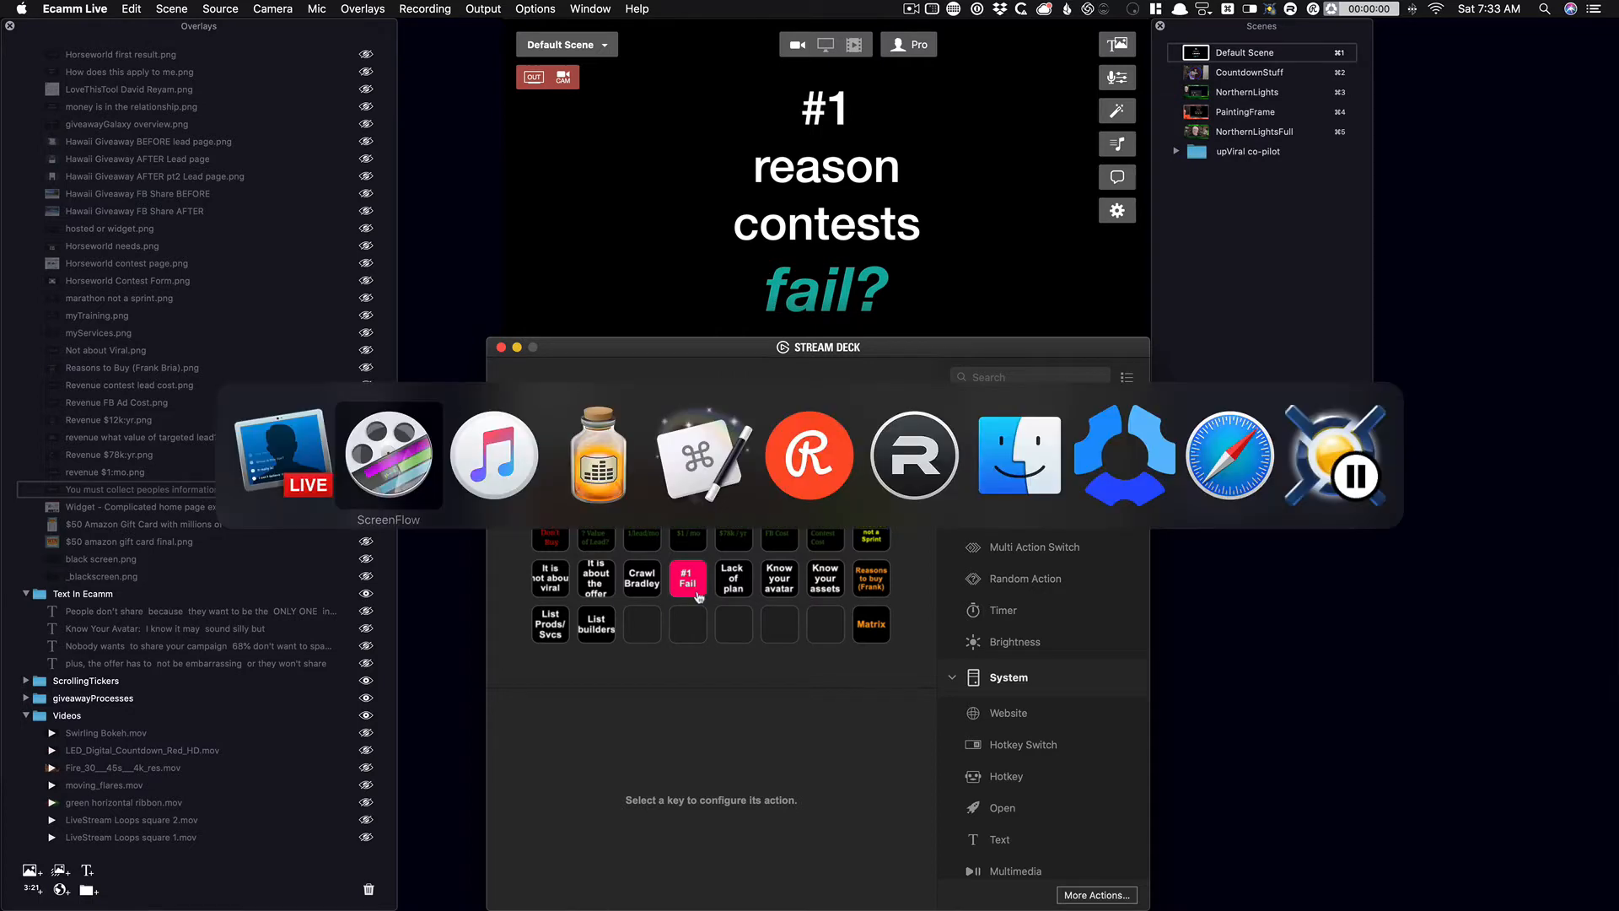
key(super+Tab)
key(super+Tab)
key(super+Tab)
key(super+Tab)
key(super+Tab)
key(super+Tab)
key(super+Tab)
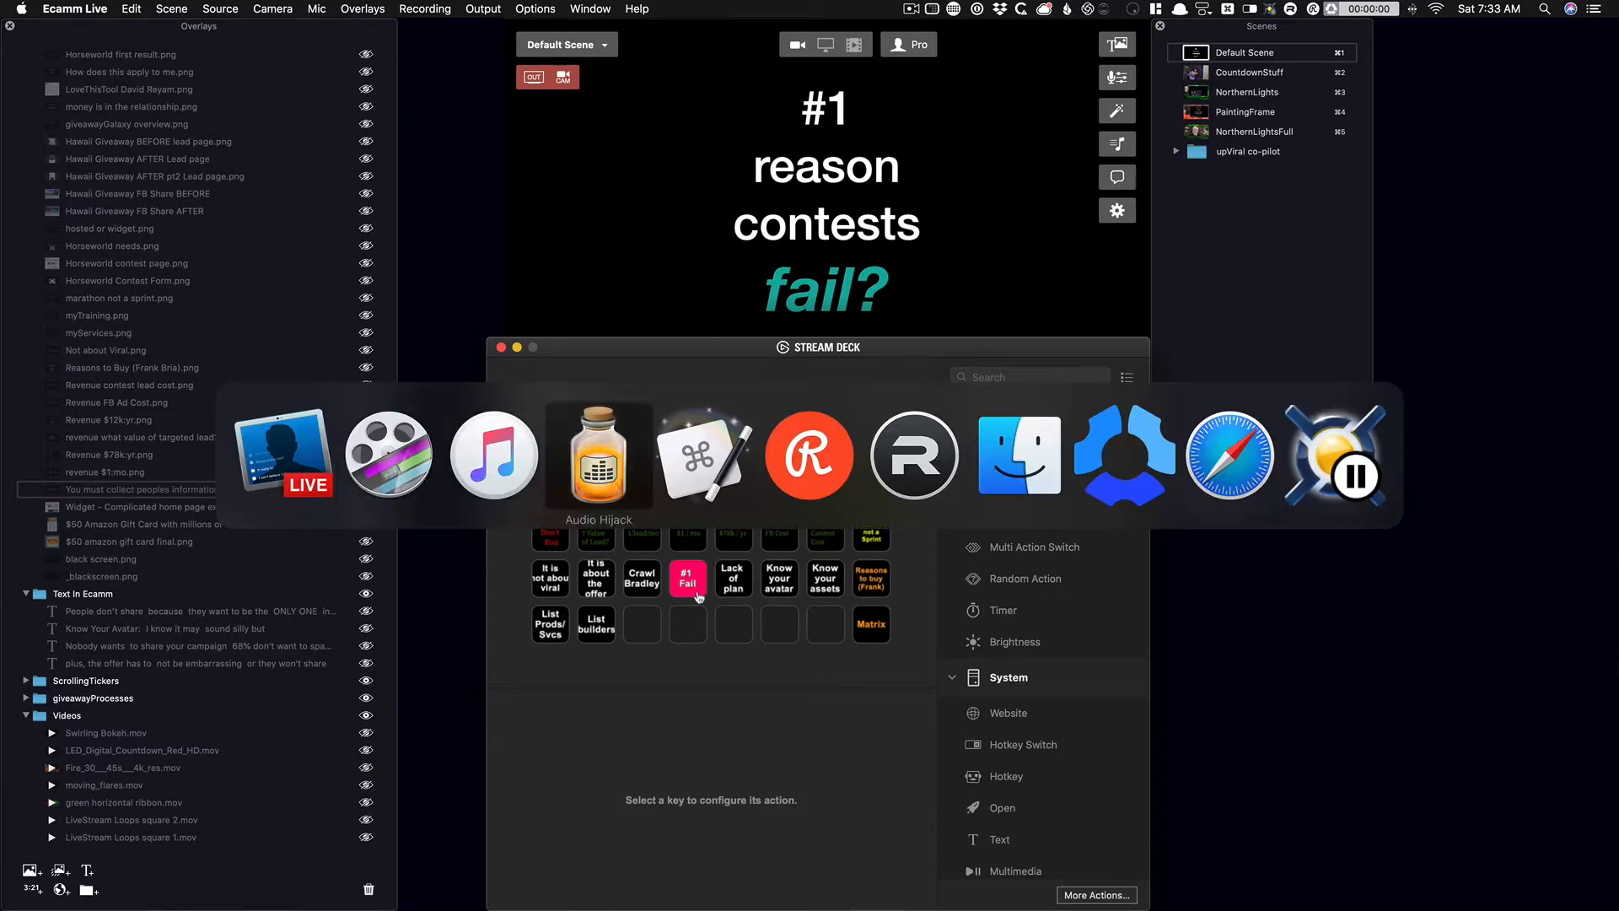
key(super+Tab)
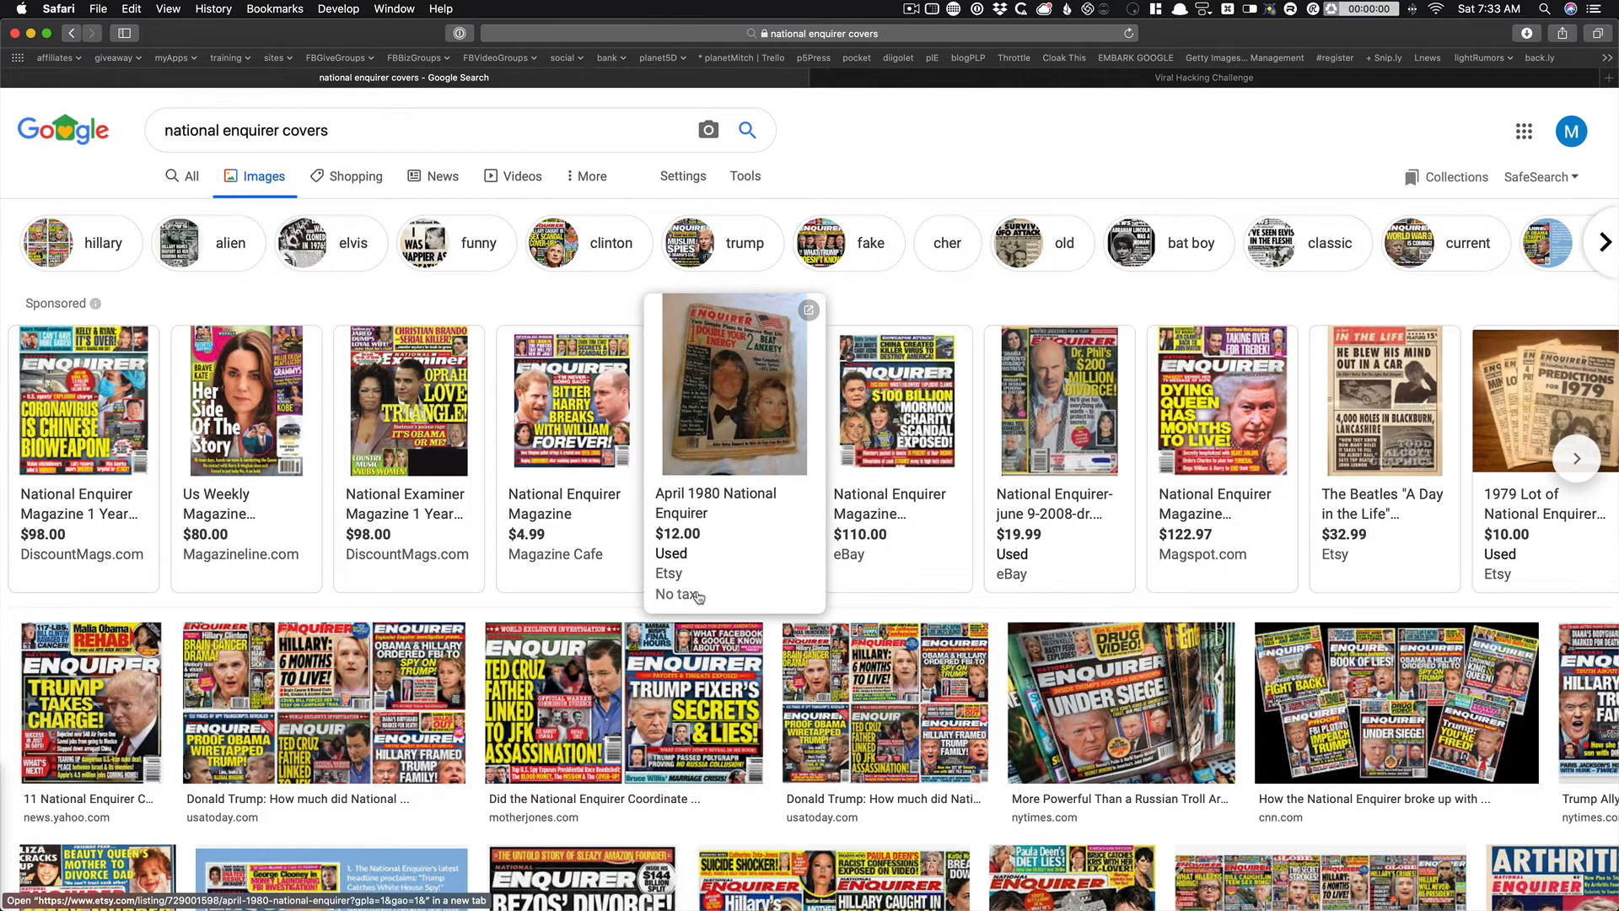
Alternate between Ecamm Live and the Safari image results, and hide Safari to get back to the Stream Deck window.
key(super+Tab)
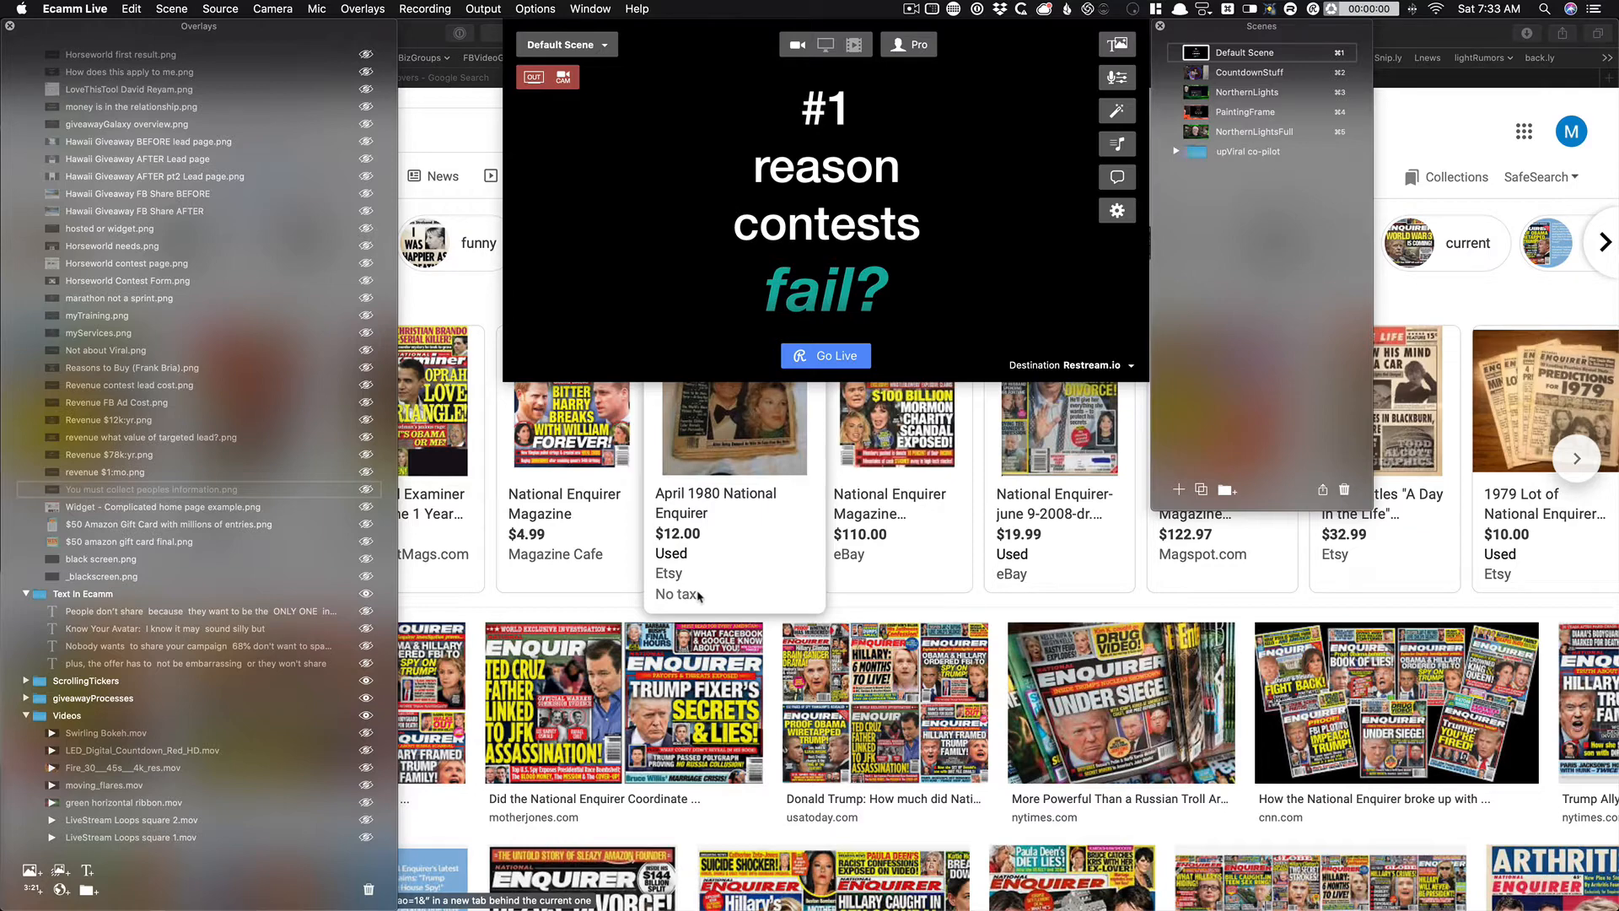
key(super+Tab)
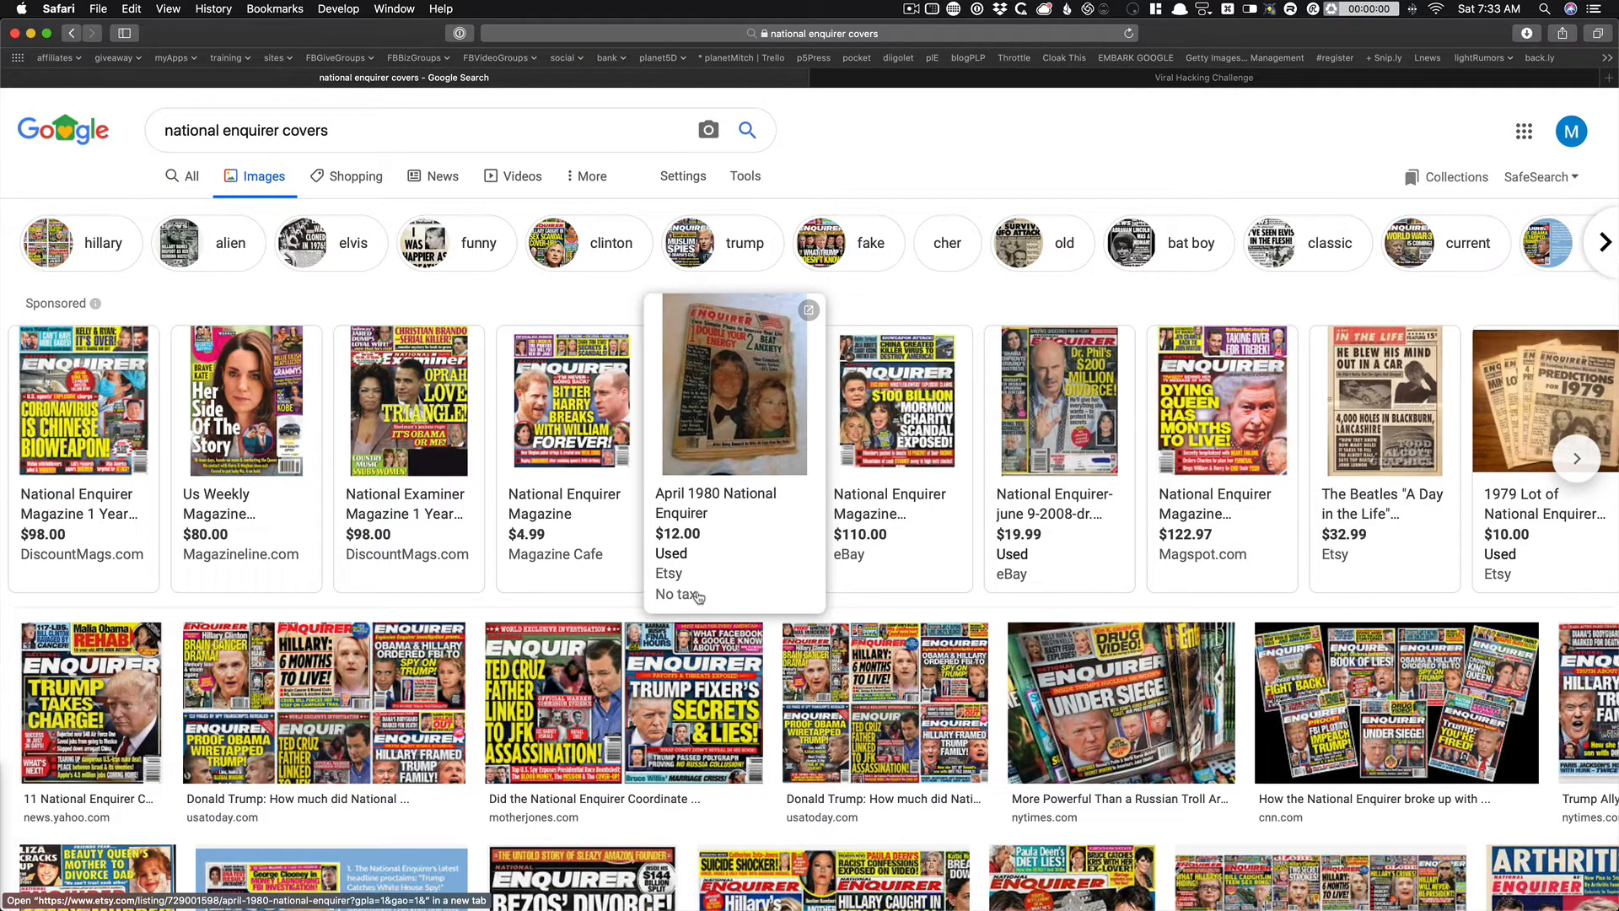
key(super+Tab)
key(Tab)
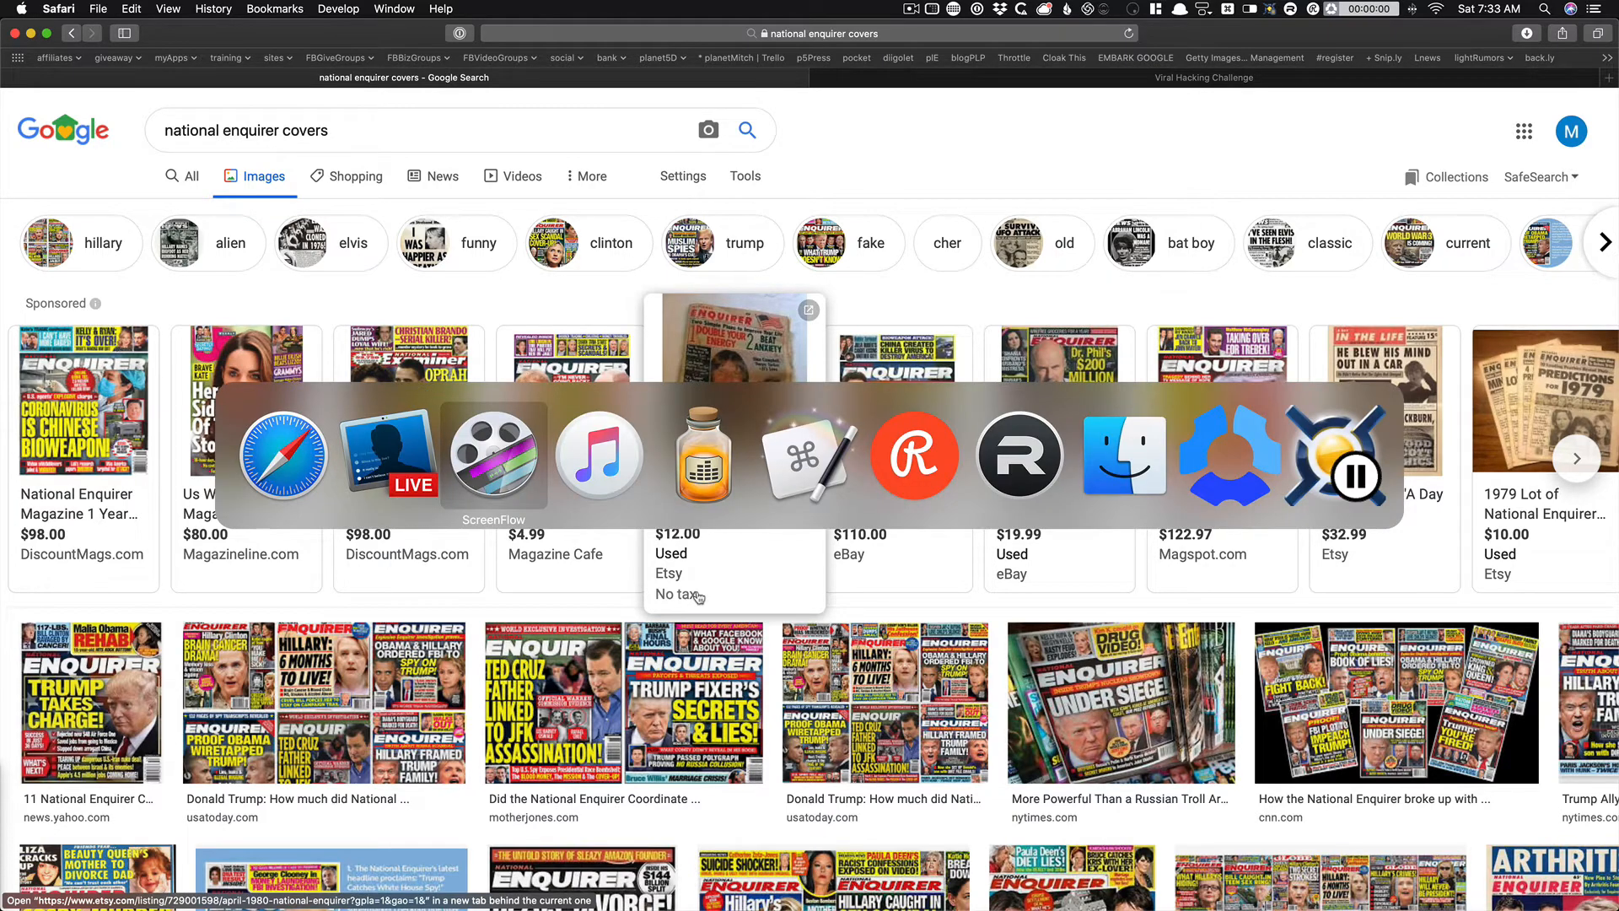
key(super+shift+Tab)
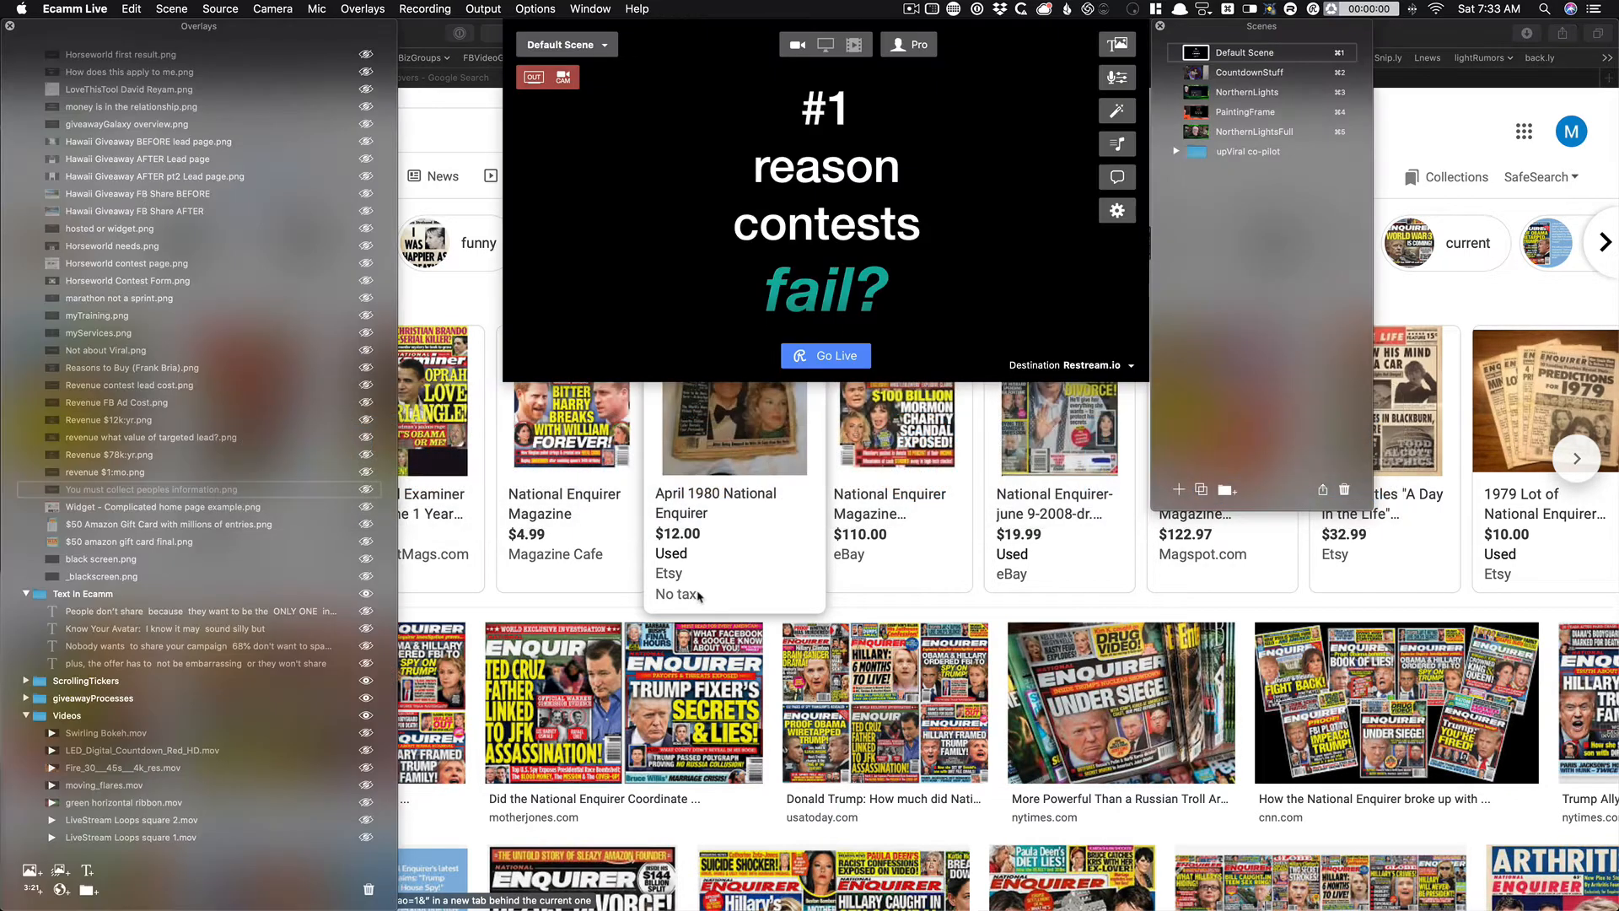
click(895, 612)
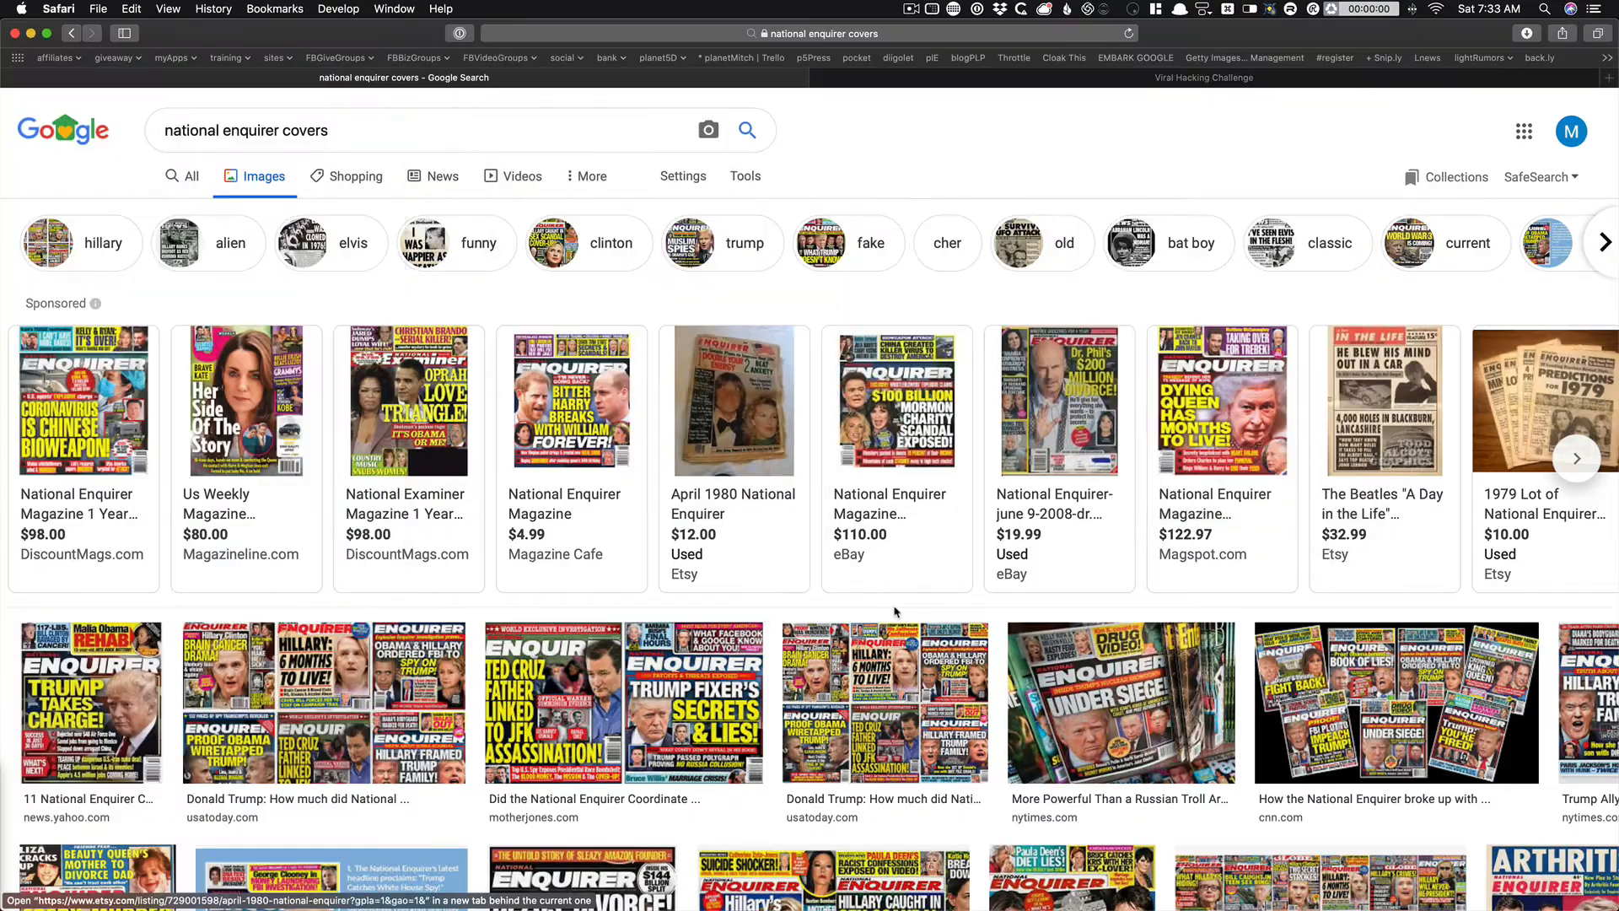
key(super+h)
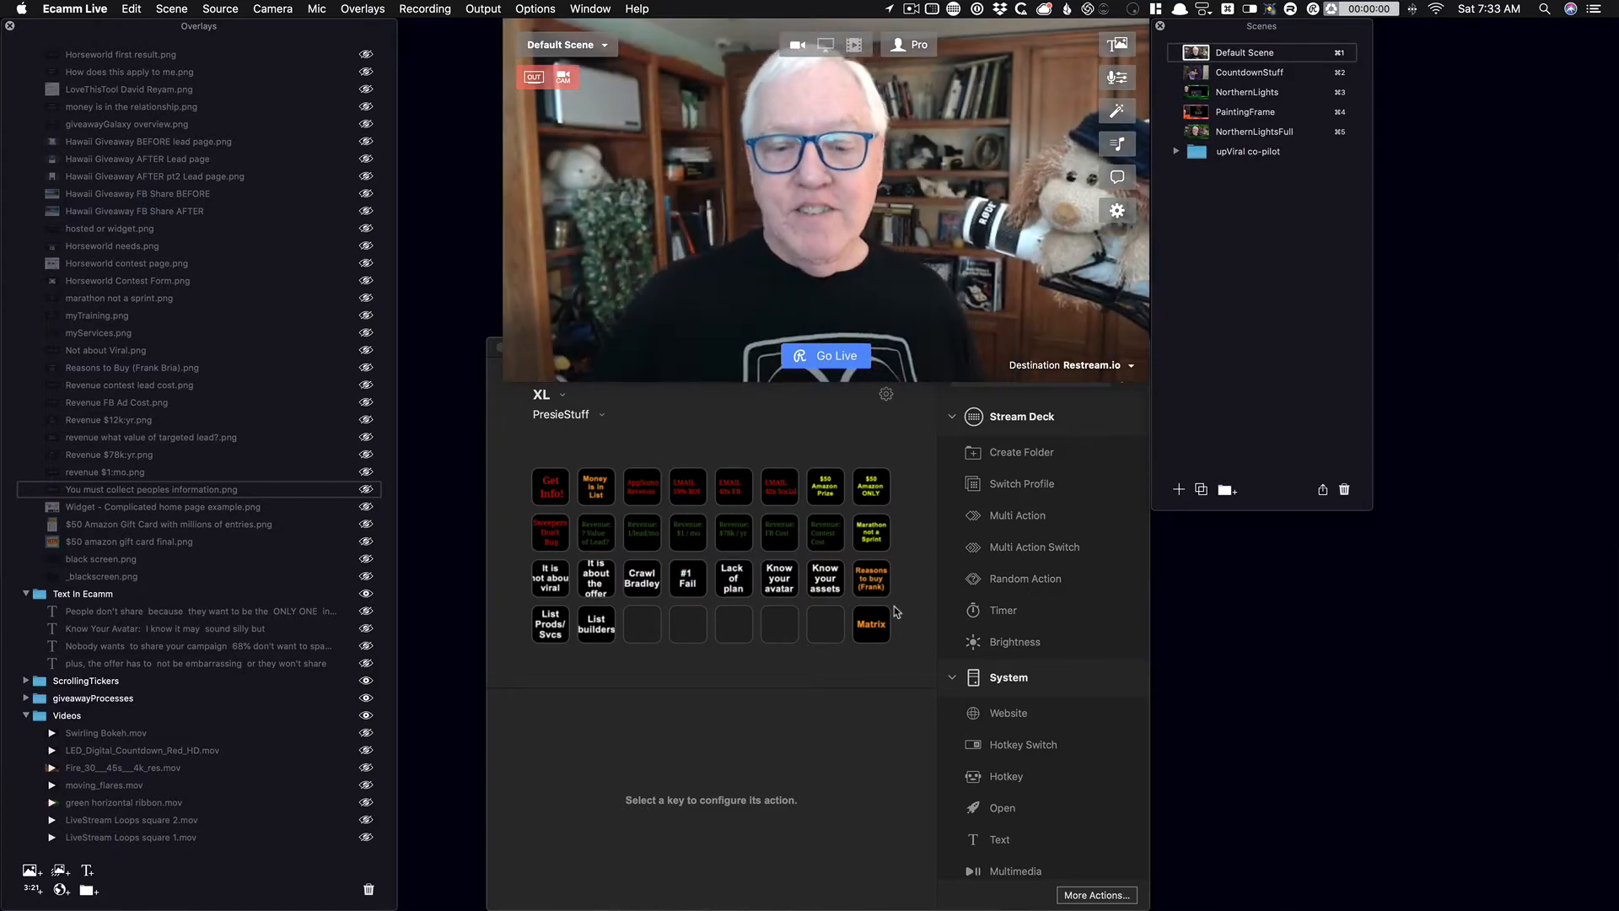
Inspect the Show/Hide Overlay actions in both action sets of the #1 Fail switch, and return to the key grid.
double_click(688, 578)
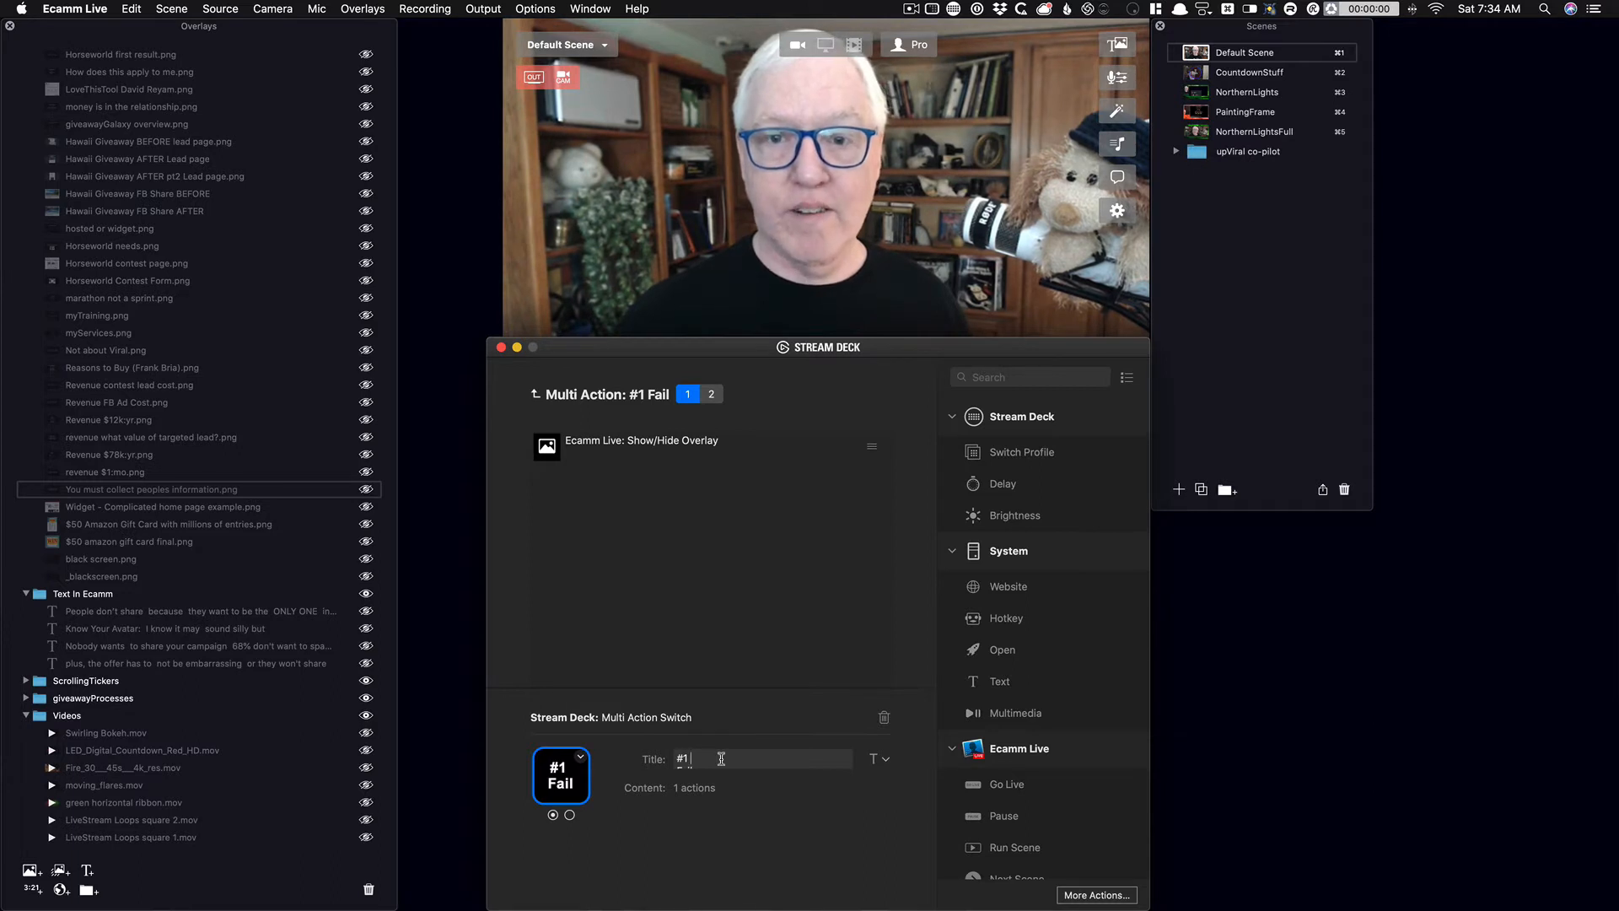
click(712, 395)
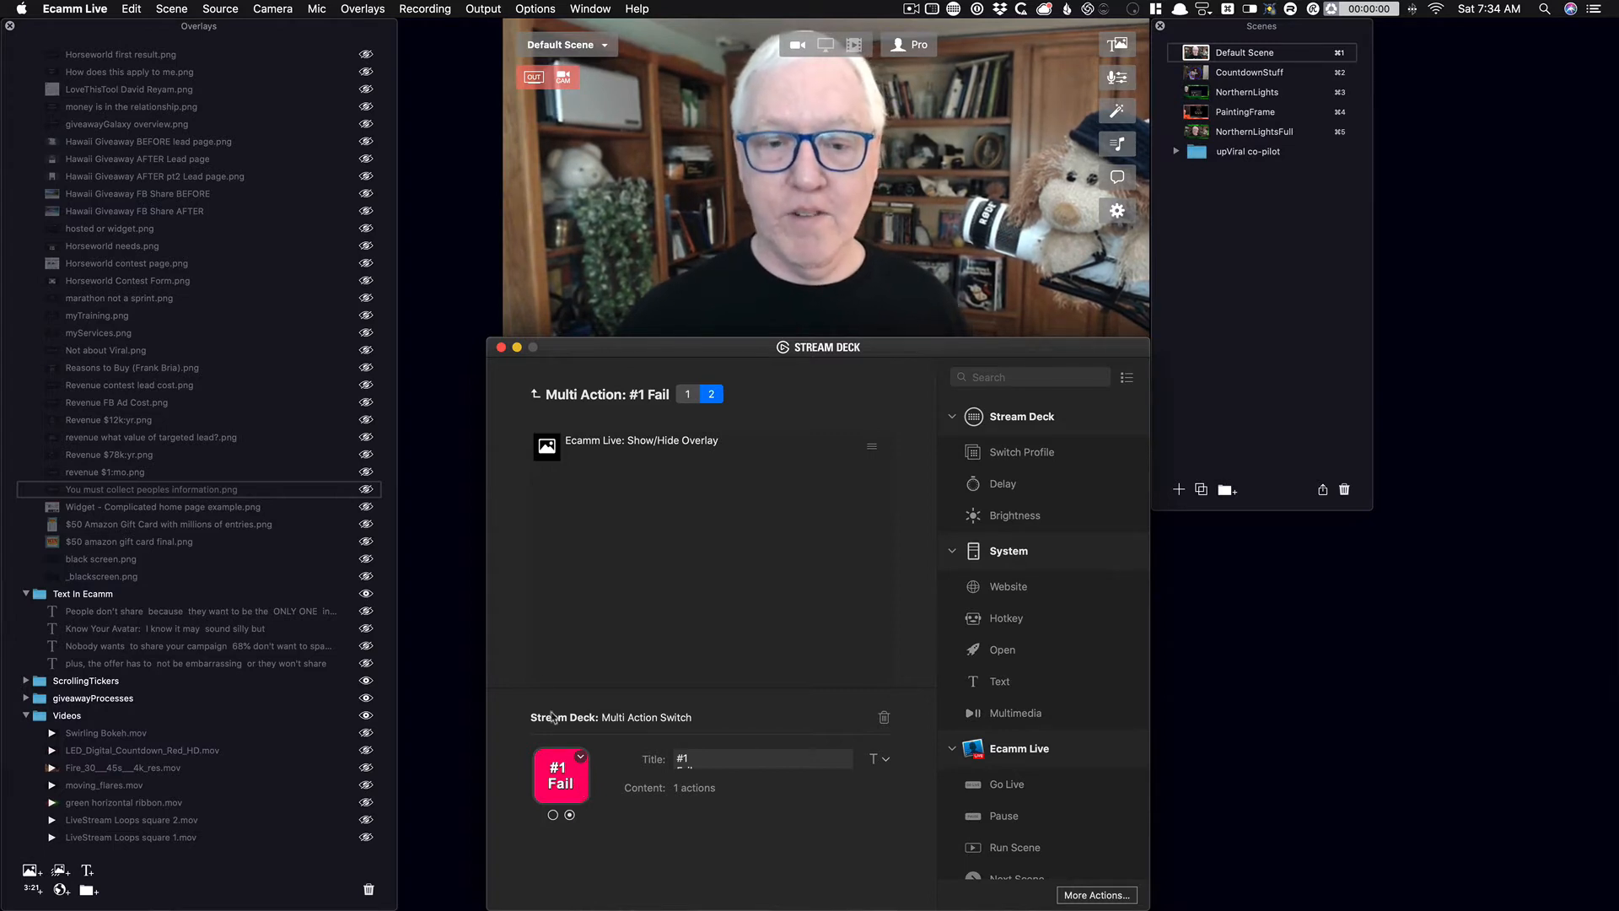
click(536, 394)
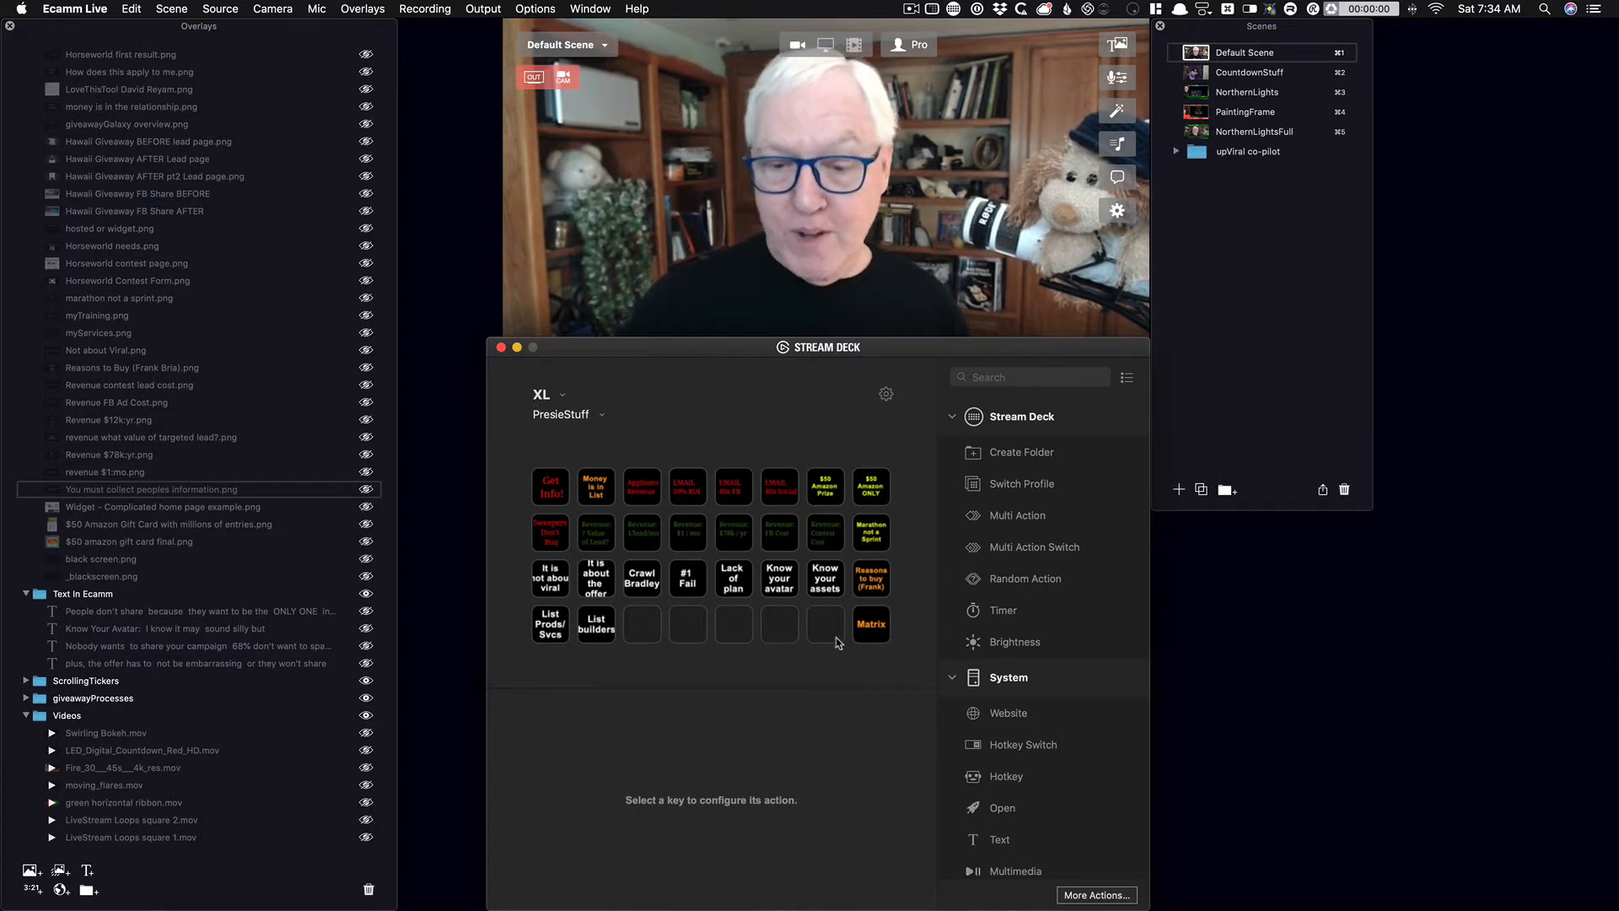
Open the Fuji folder in the matrix profile and look through the overlays list up to the Show in All Scenes section.
click(871, 639)
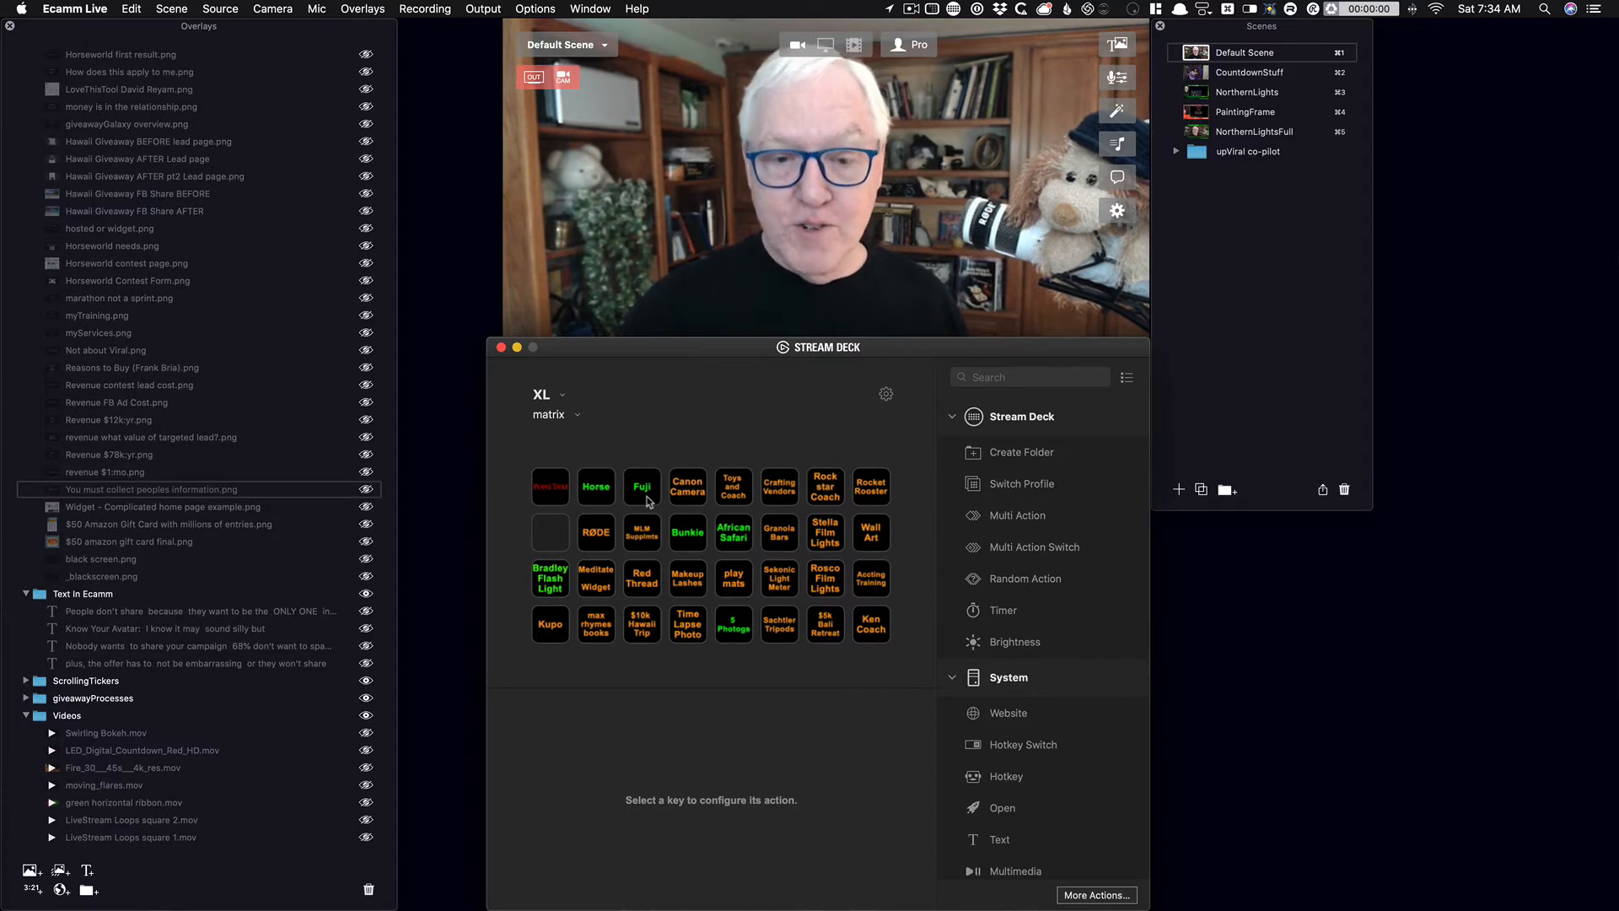
double_click(643, 486)
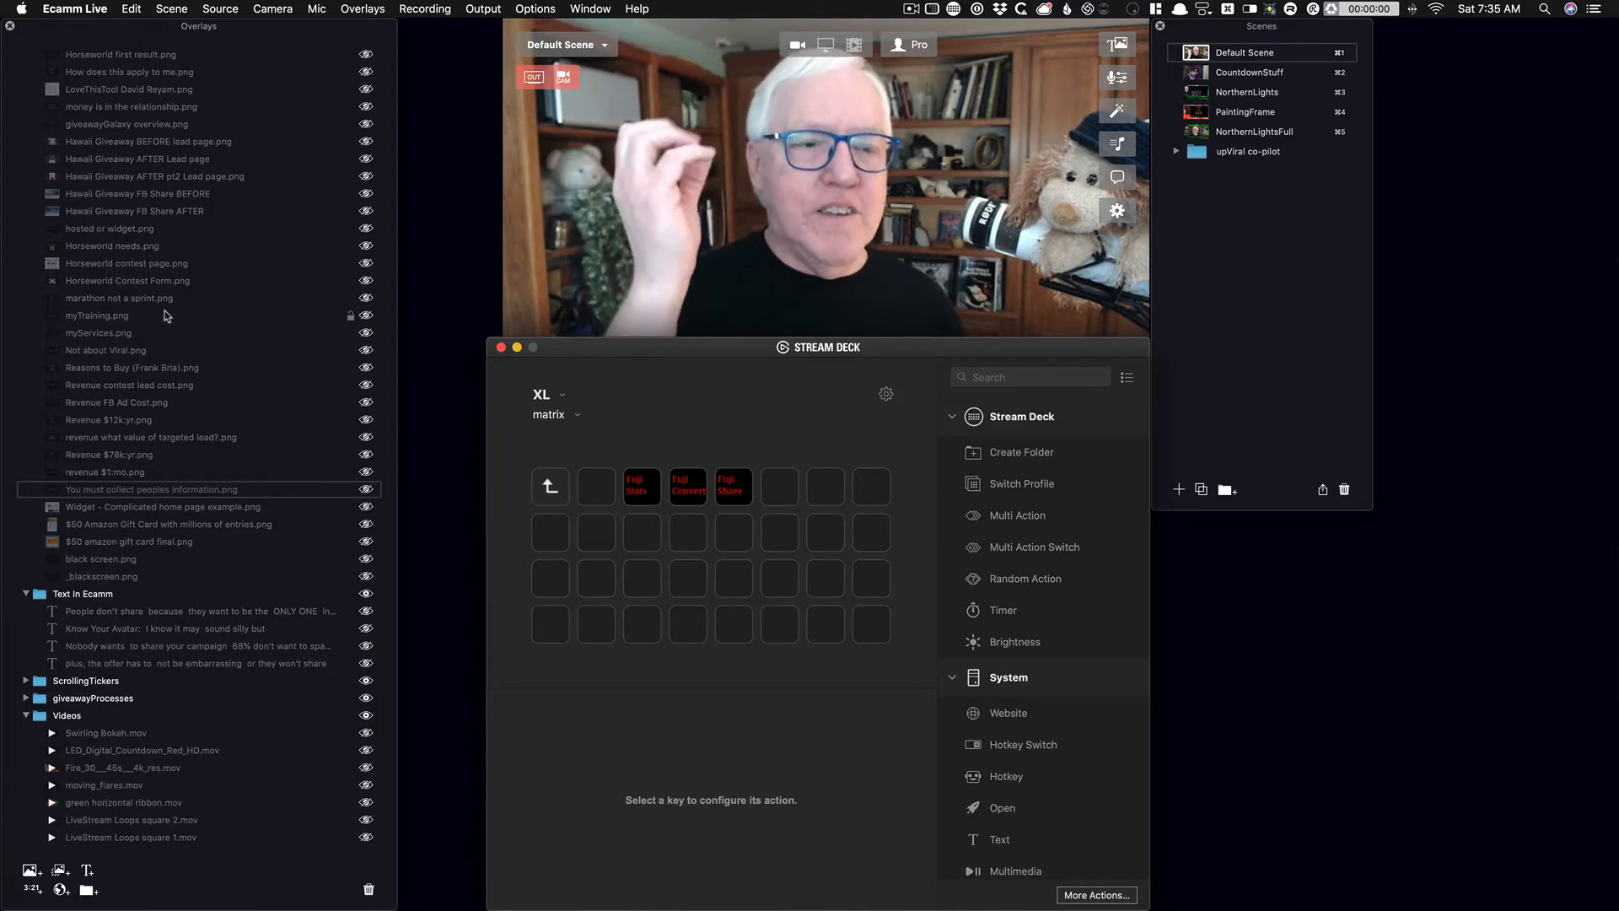
scroll(165, 310, up, 2)
scroll(164, 310, up, 15)
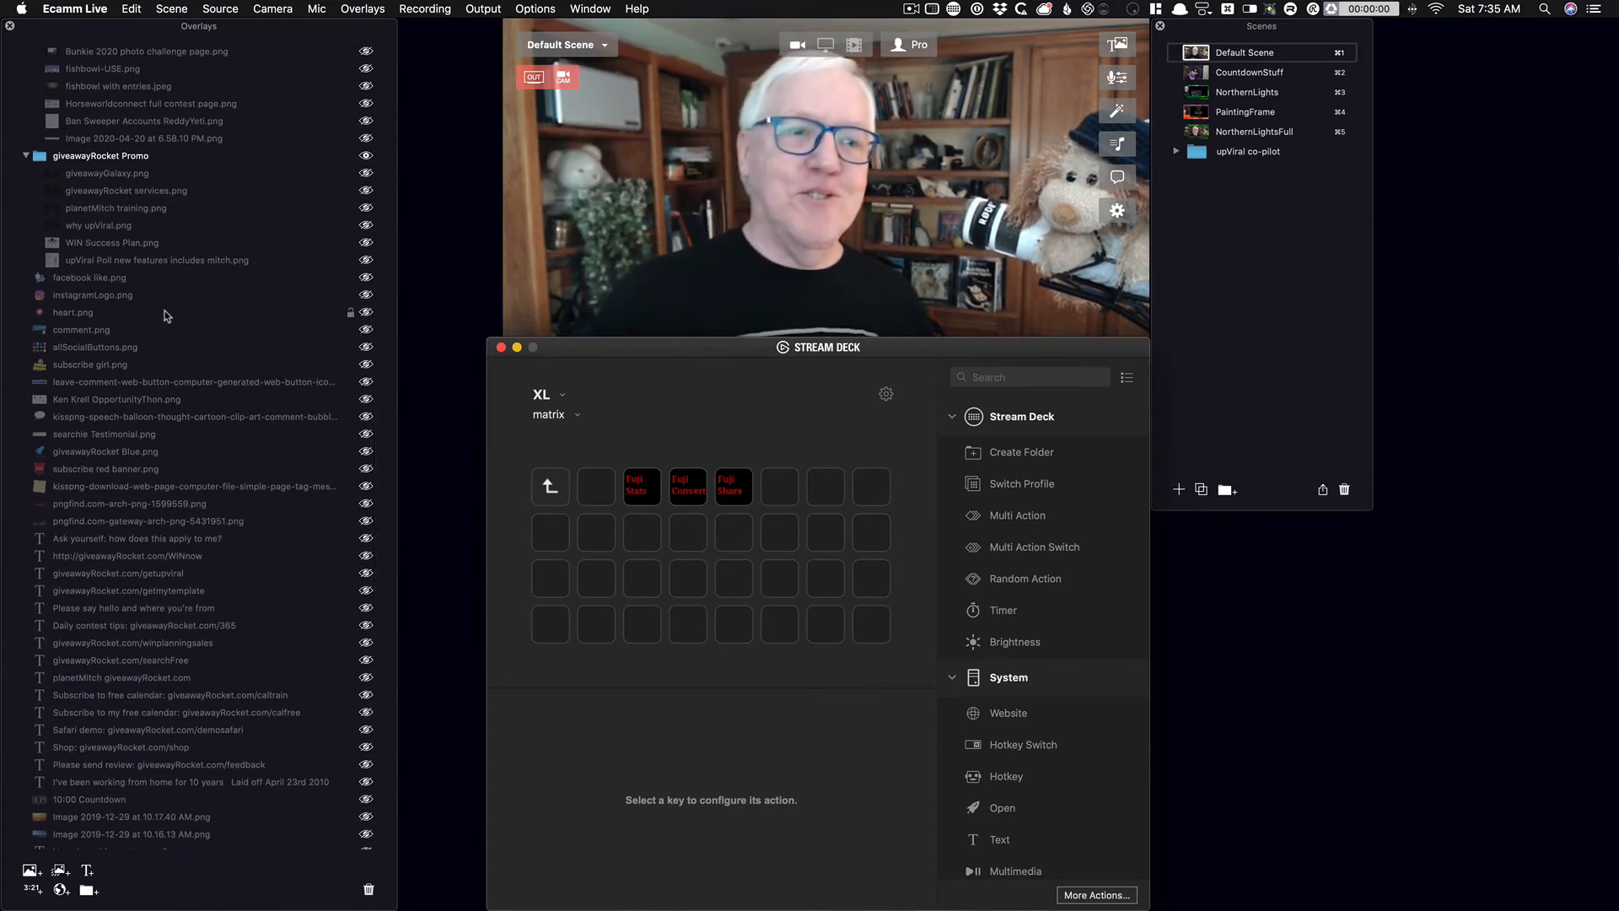
scroll(164, 314, up, 10)
scroll(165, 314, up, 15)
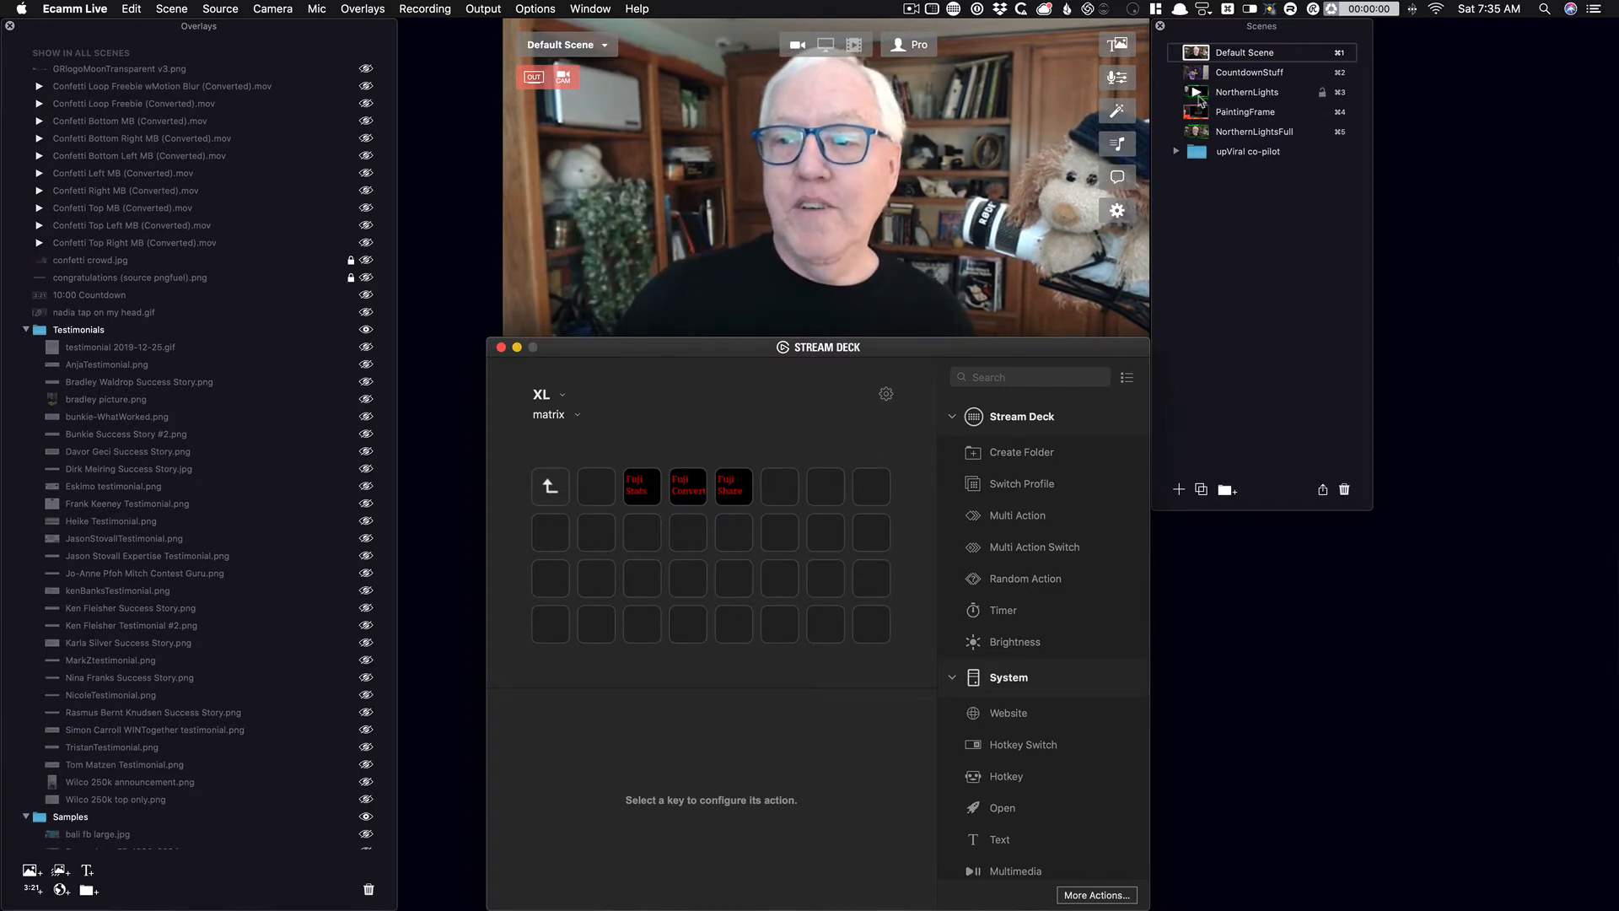
Run the NorthernLightsFull scene, and switch to the PaintingFrame scene.
click(1198, 133)
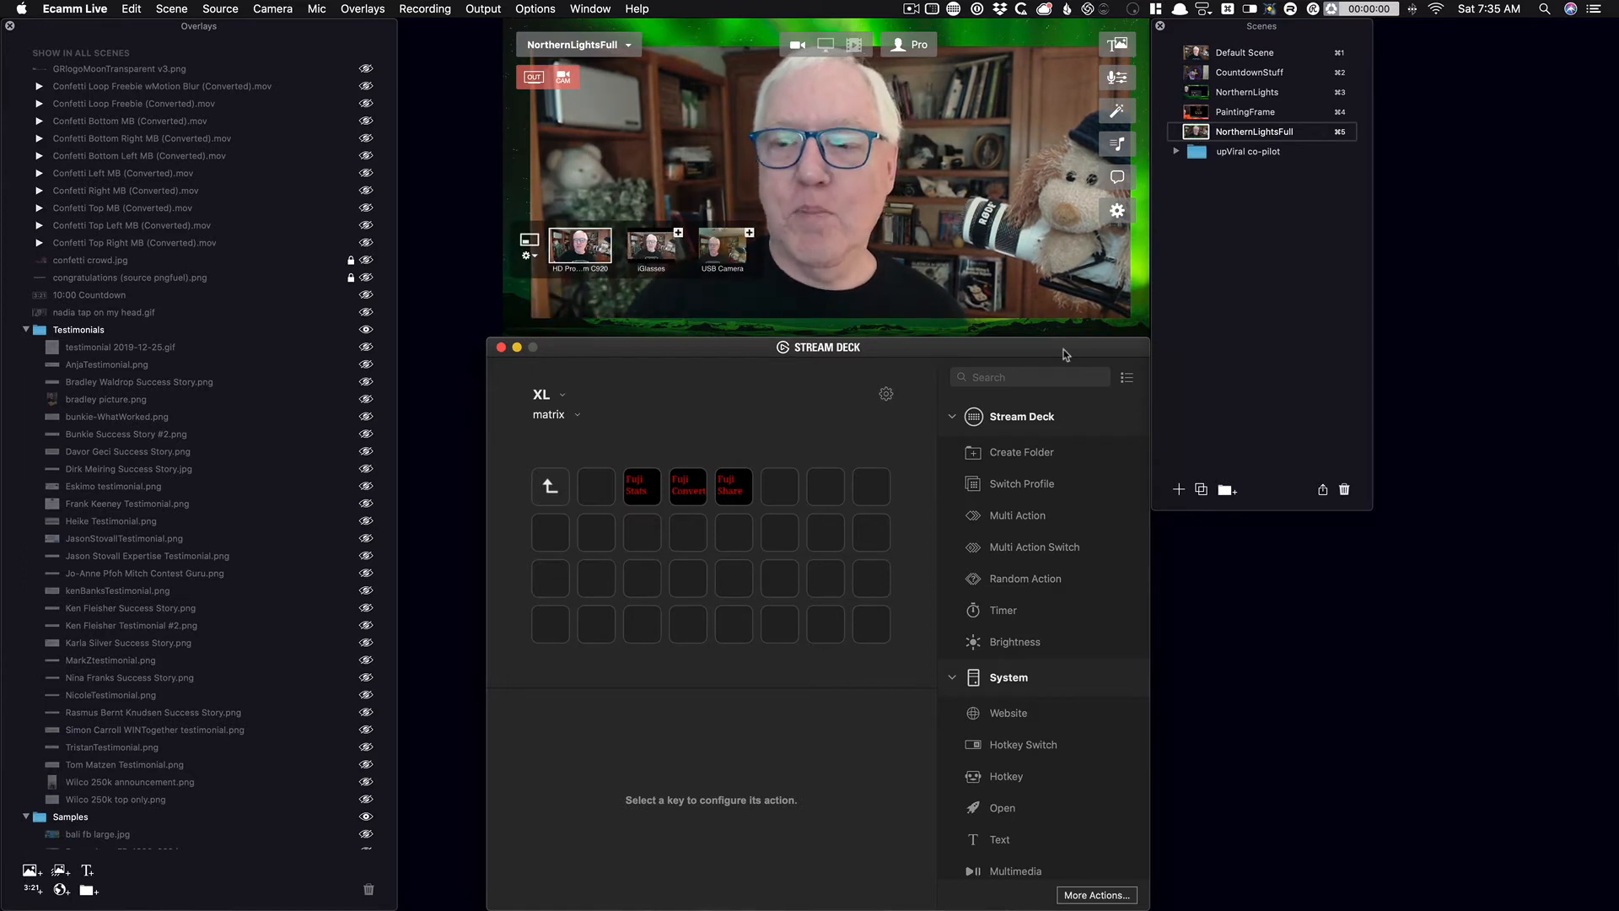
click(1063, 330)
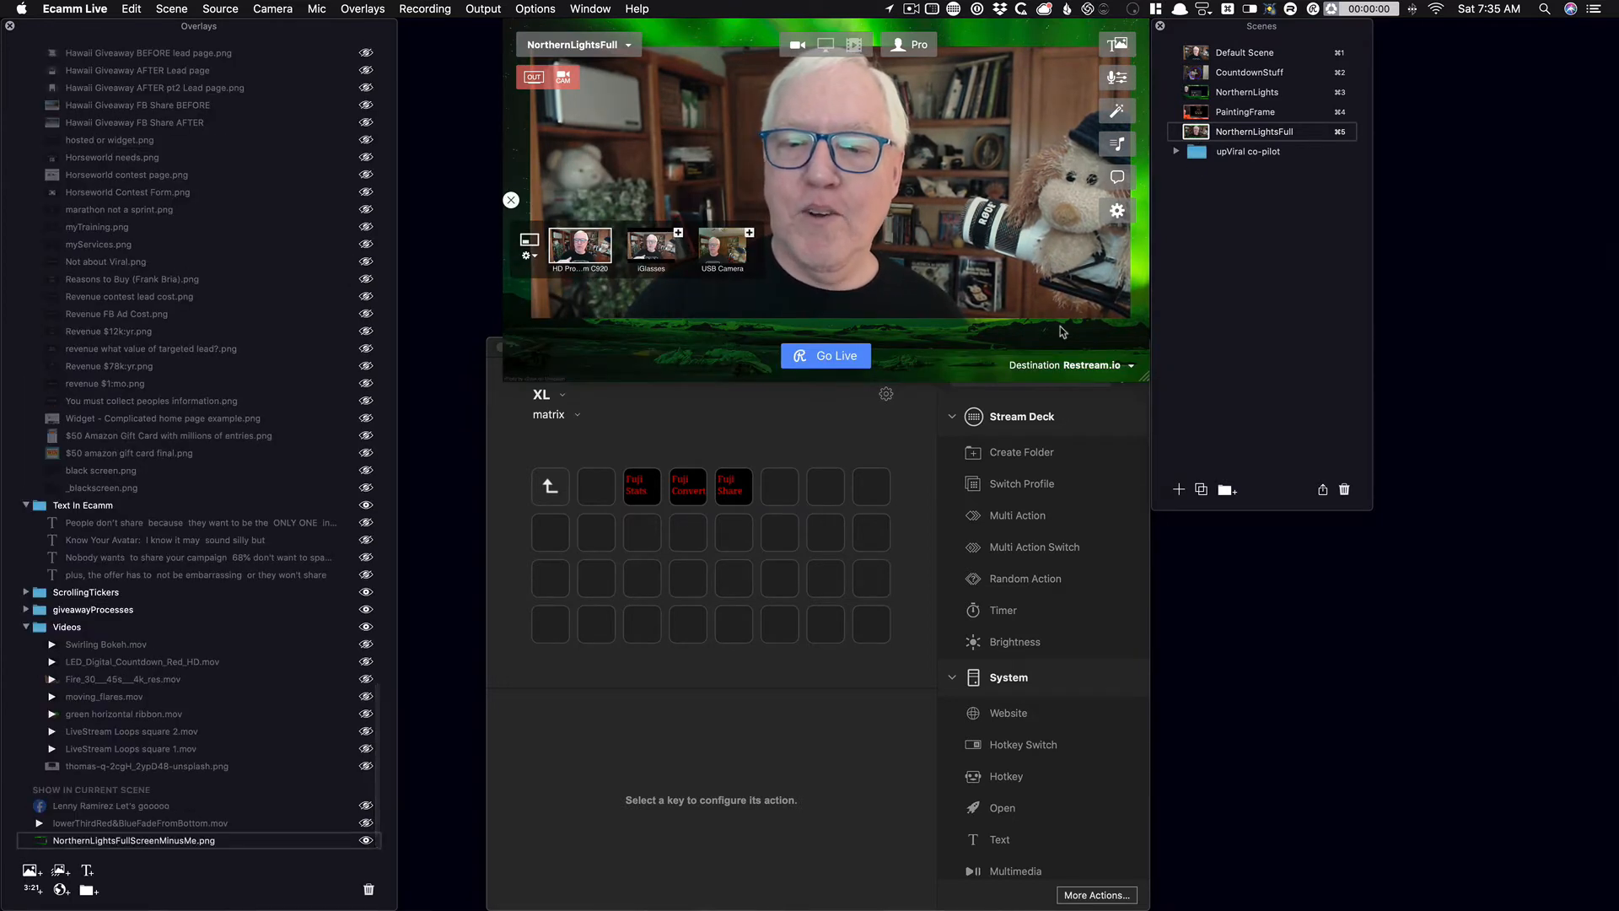
click(1195, 115)
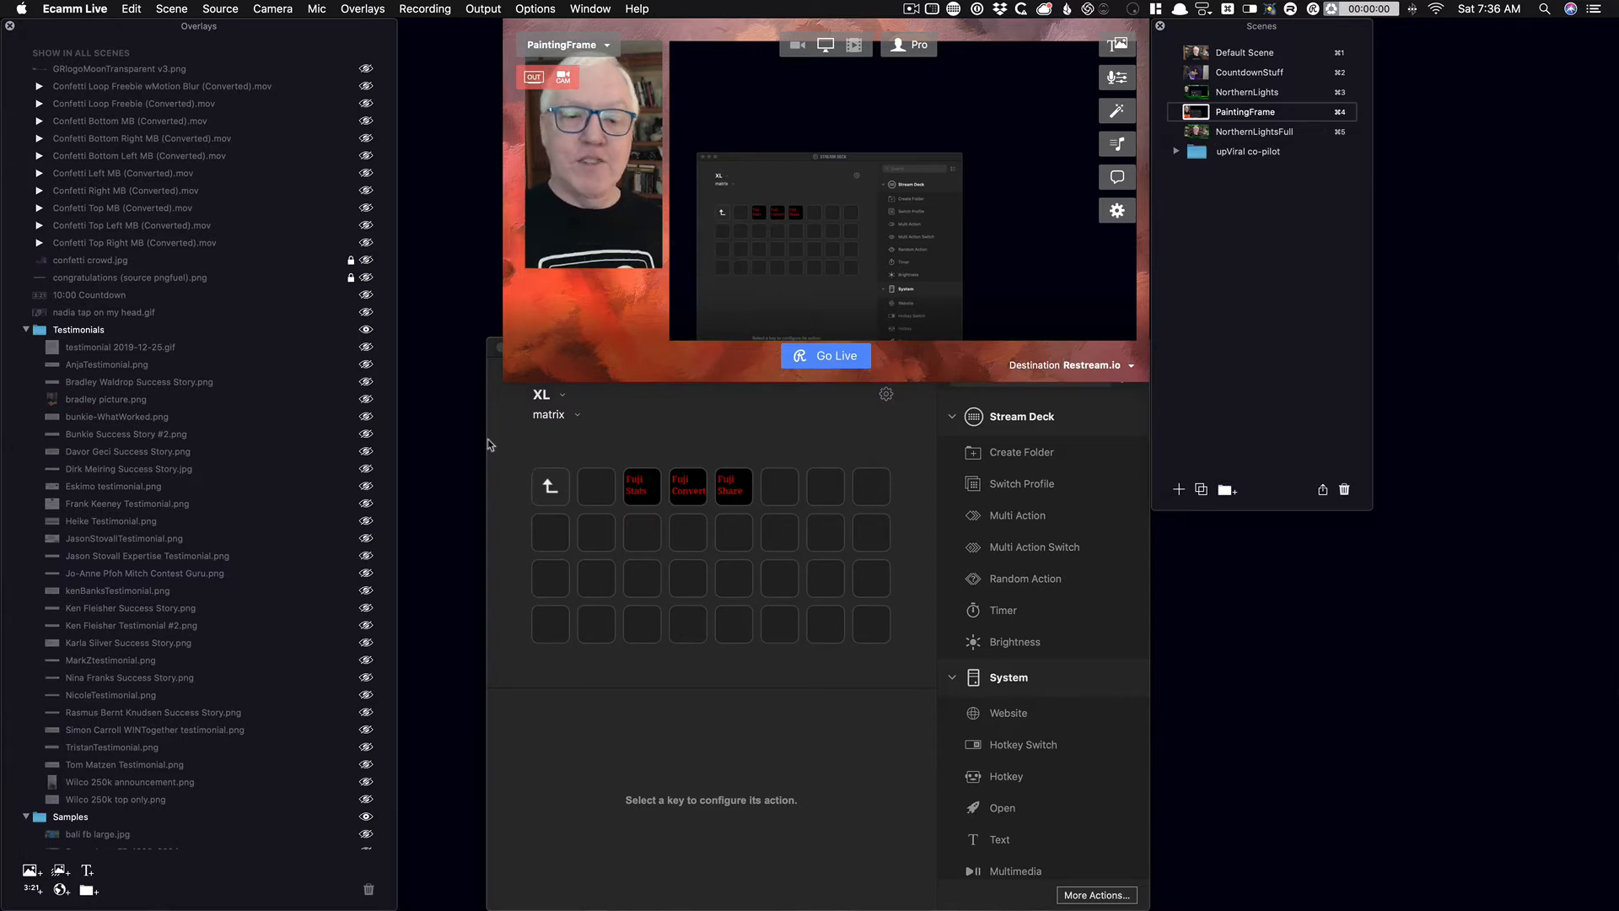
Leave the Fuji folder, go through the transformations profile to PP-PresieStuff, and select its green Get Info key.
click(549, 489)
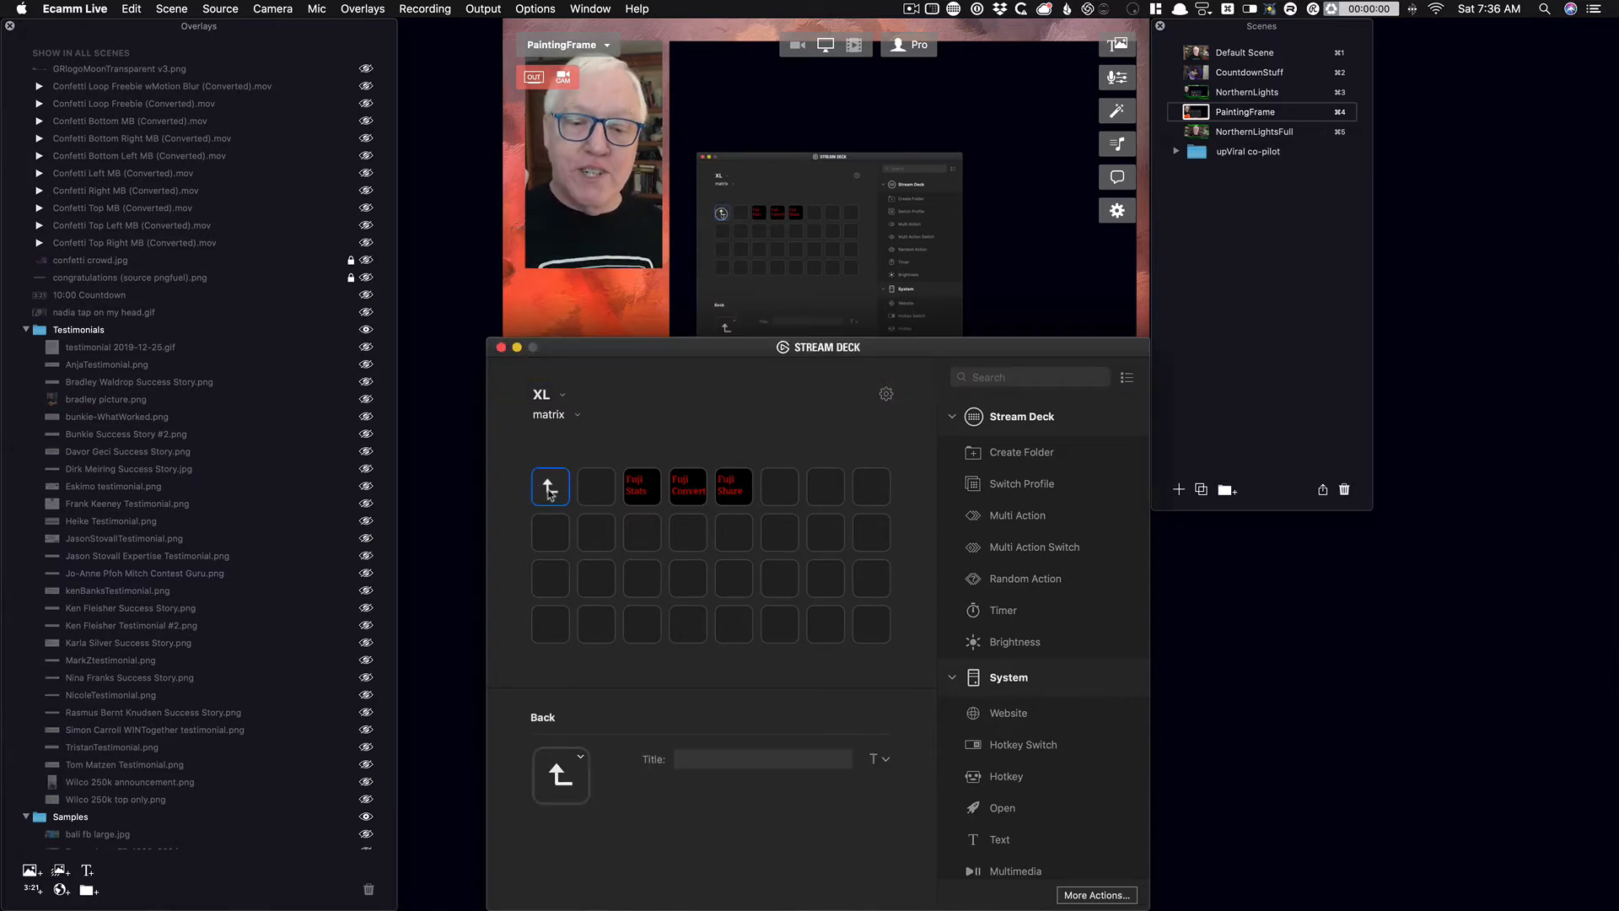
click(549, 489)
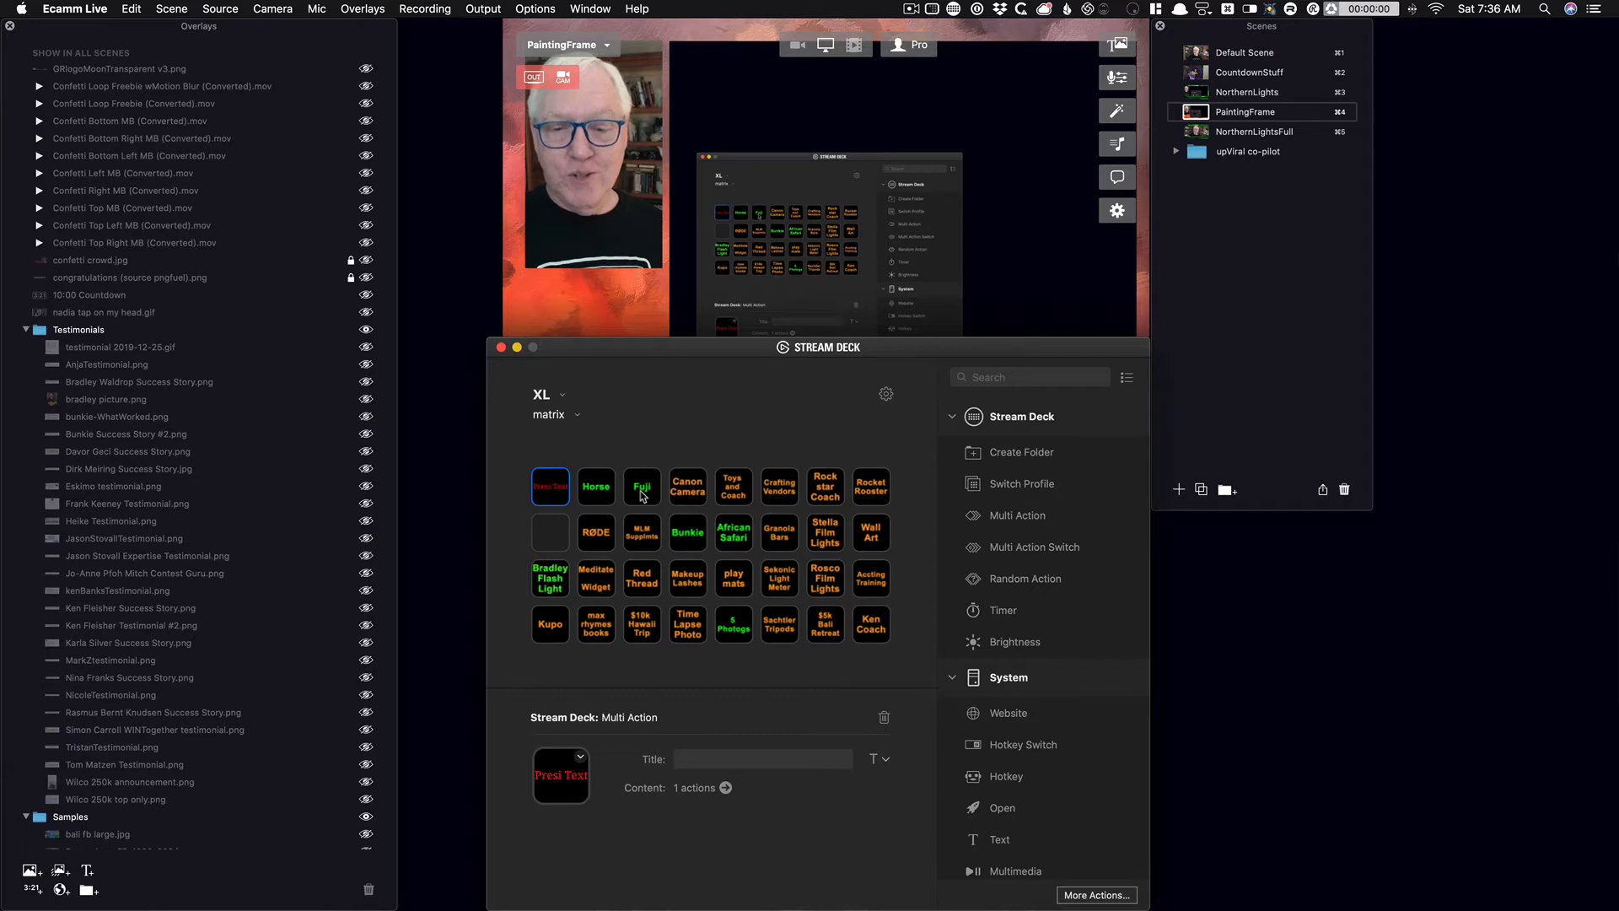
click(545, 625)
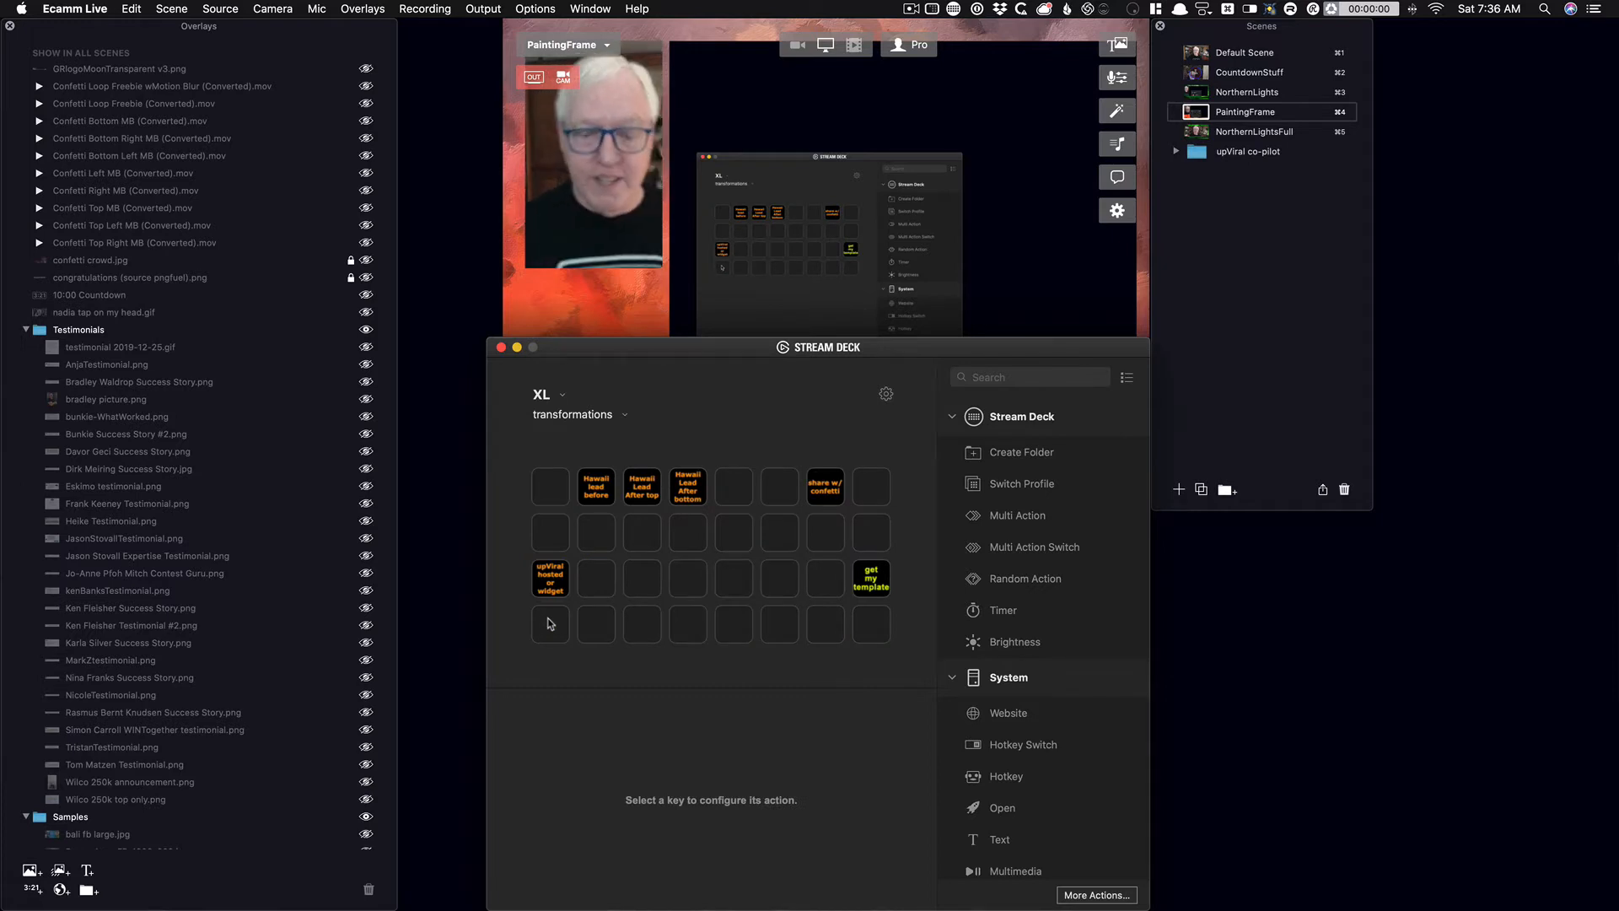
click(550, 625)
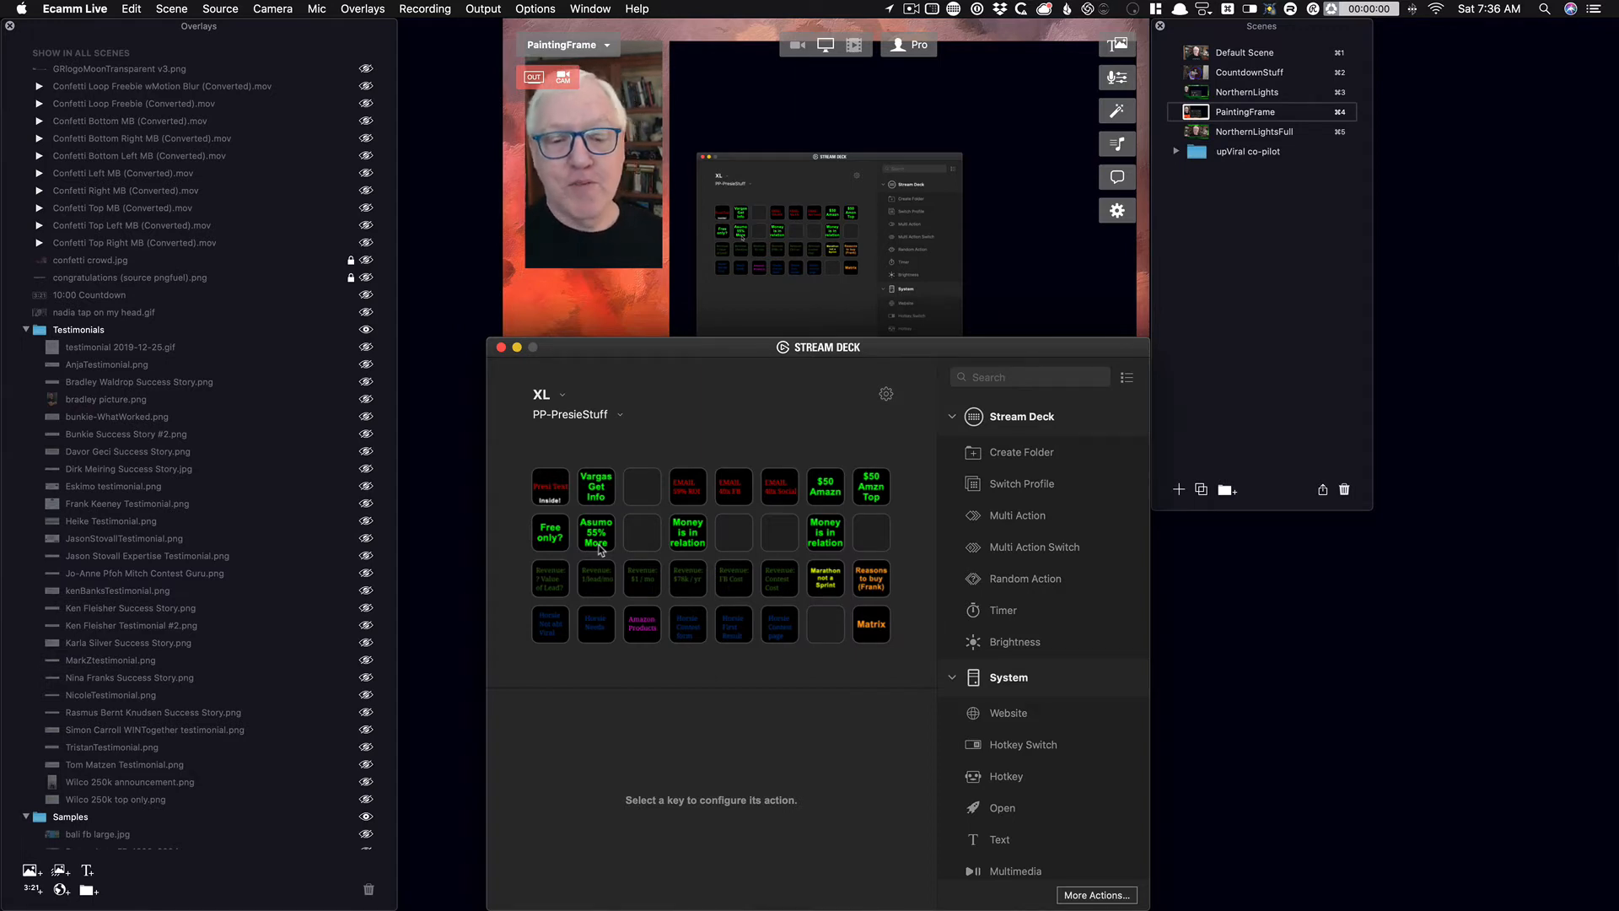
click(599, 492)
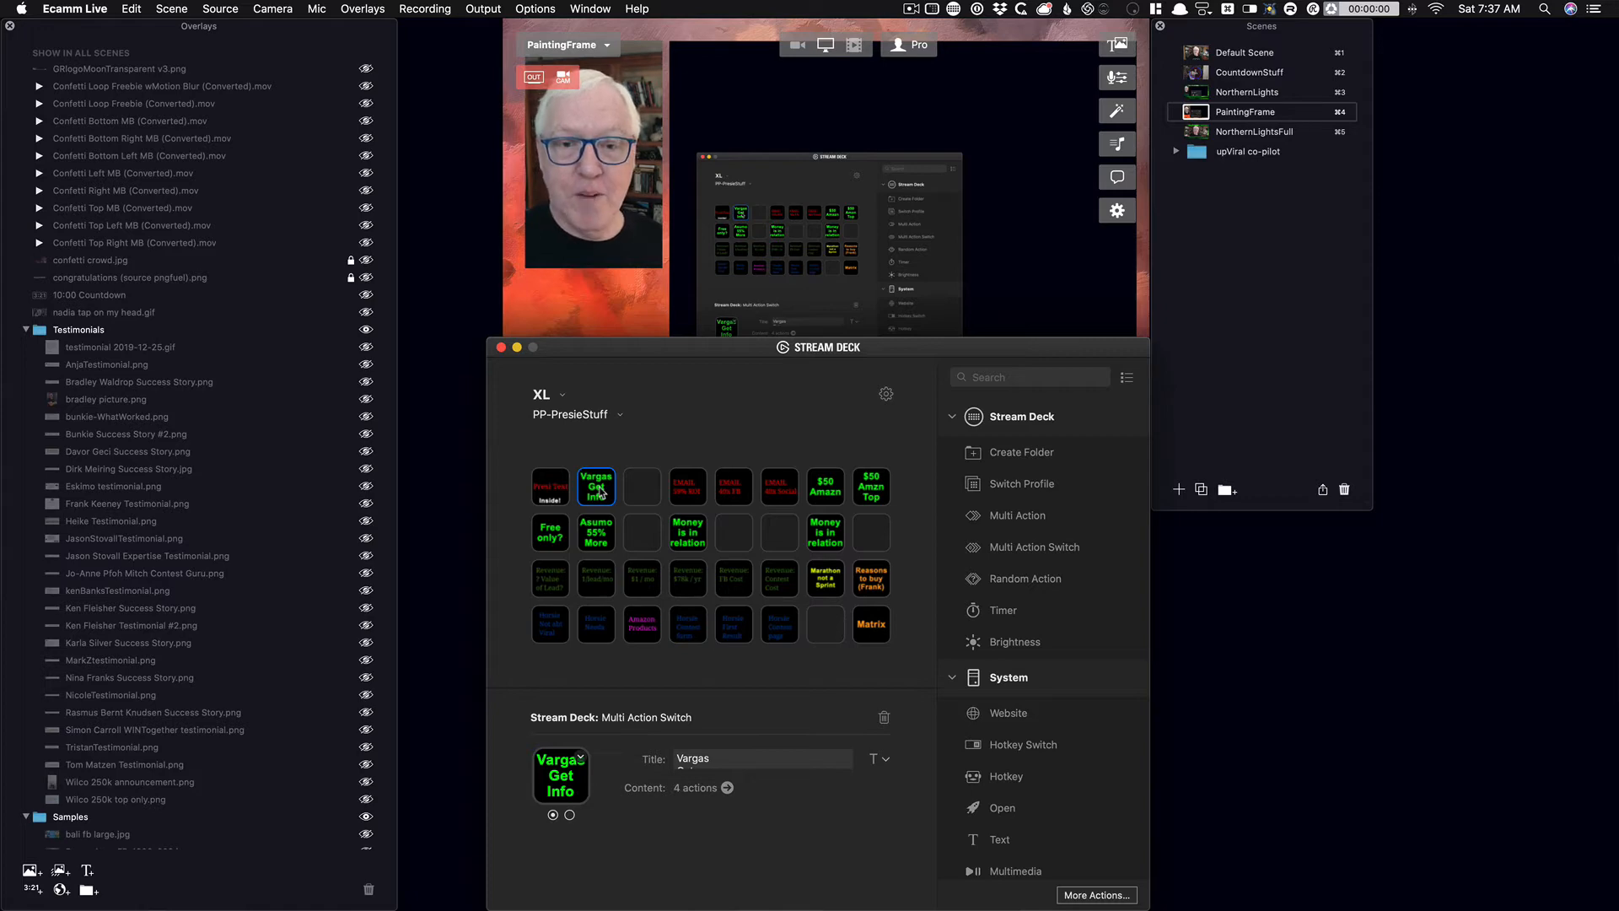
Run the NorthernLights scene with the You must collect peoples information.png slide, view the slide in Preview, and return to Stream Deck.
key(super+3)
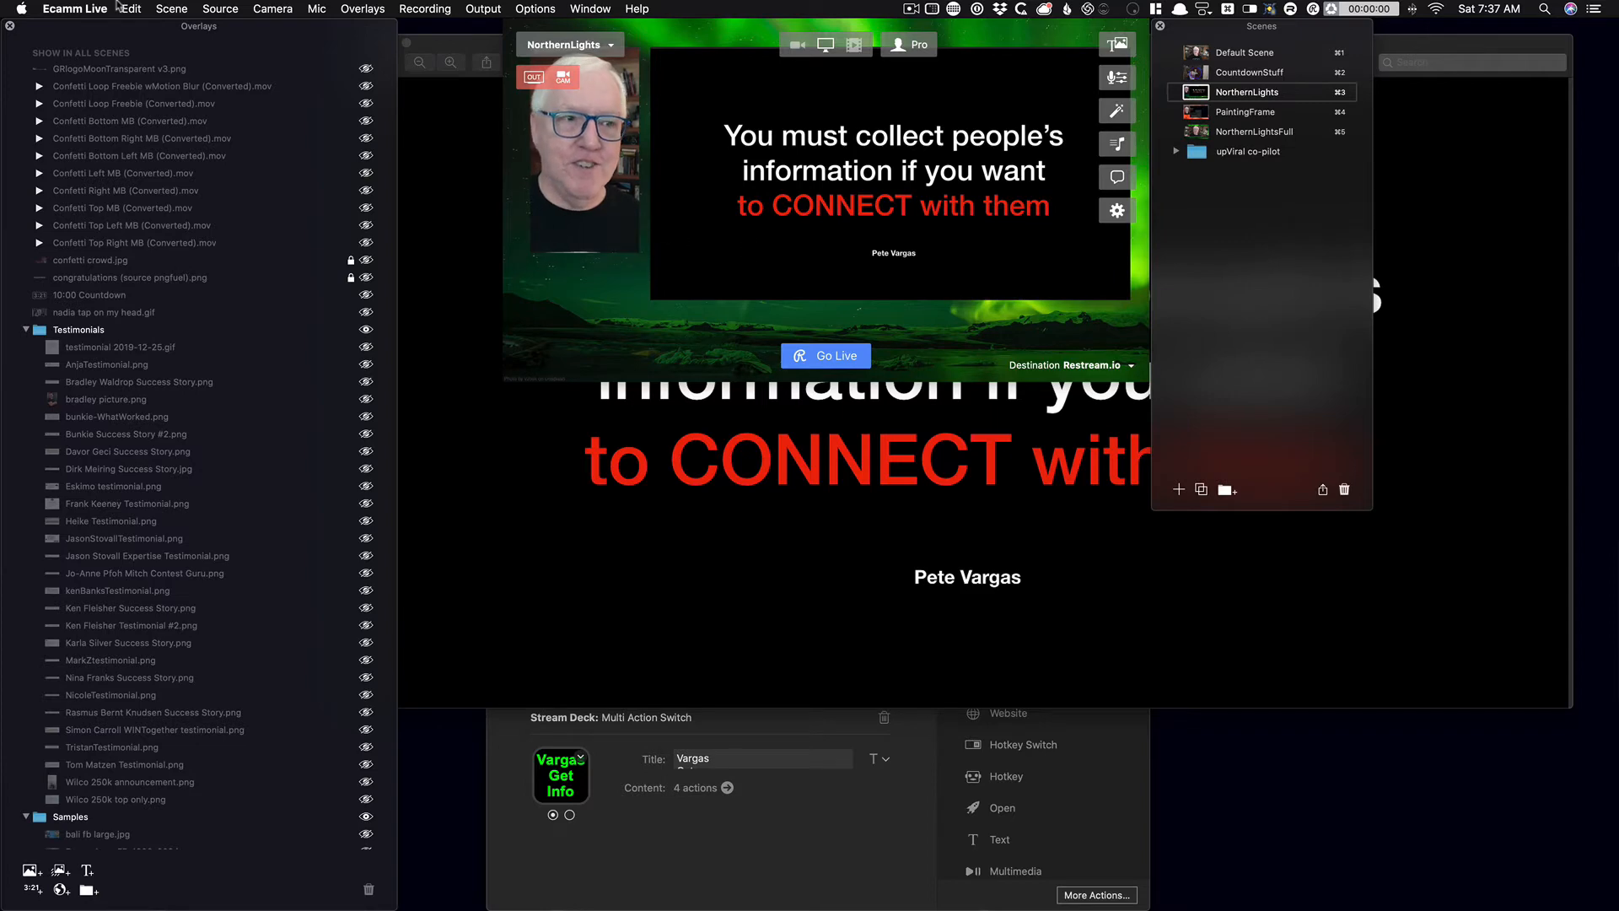
key(super+Tab)
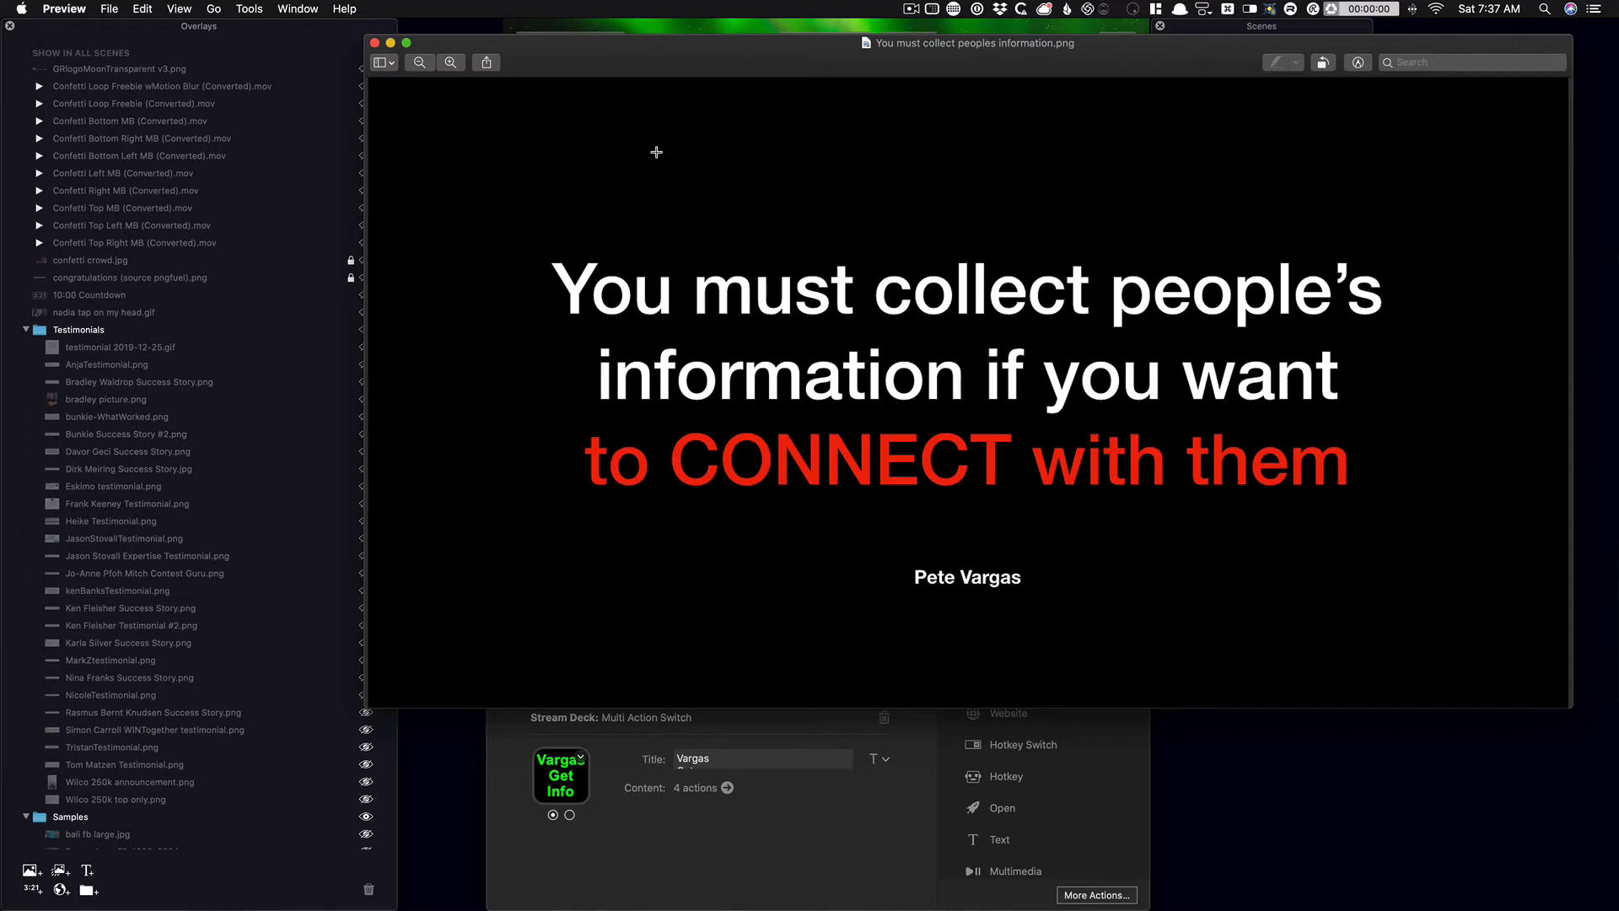
key(super+Tab)
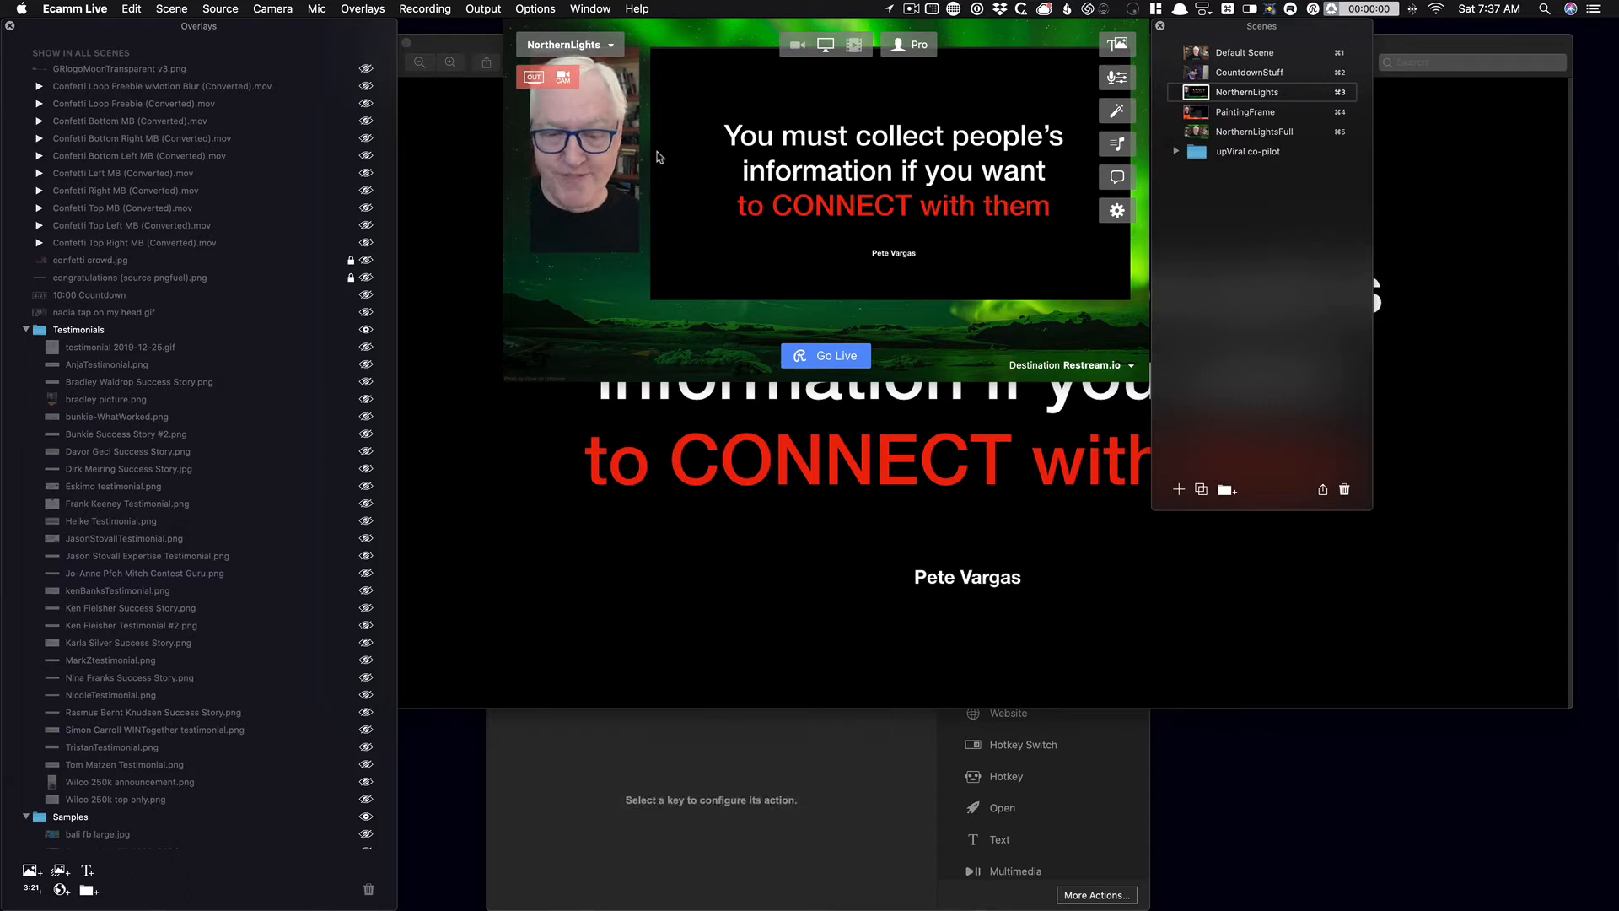
click(569, 759)
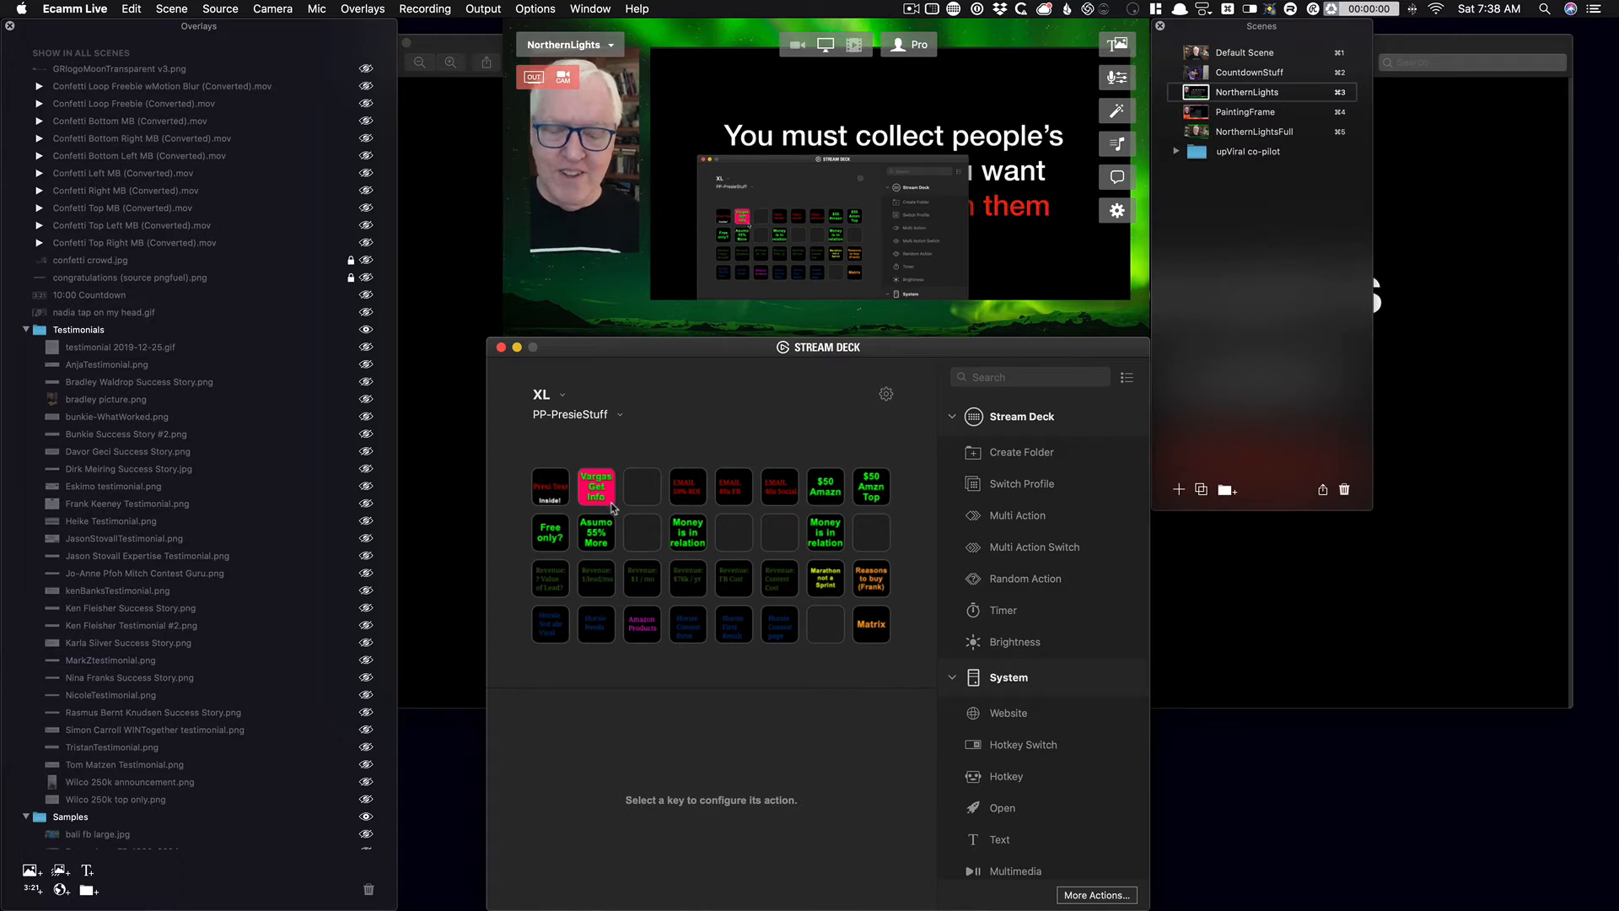
Switch to the NorthernLightsFull scene, return to the NorthernLights slide scene, and bring Stream Deck to the front.
key(super+5)
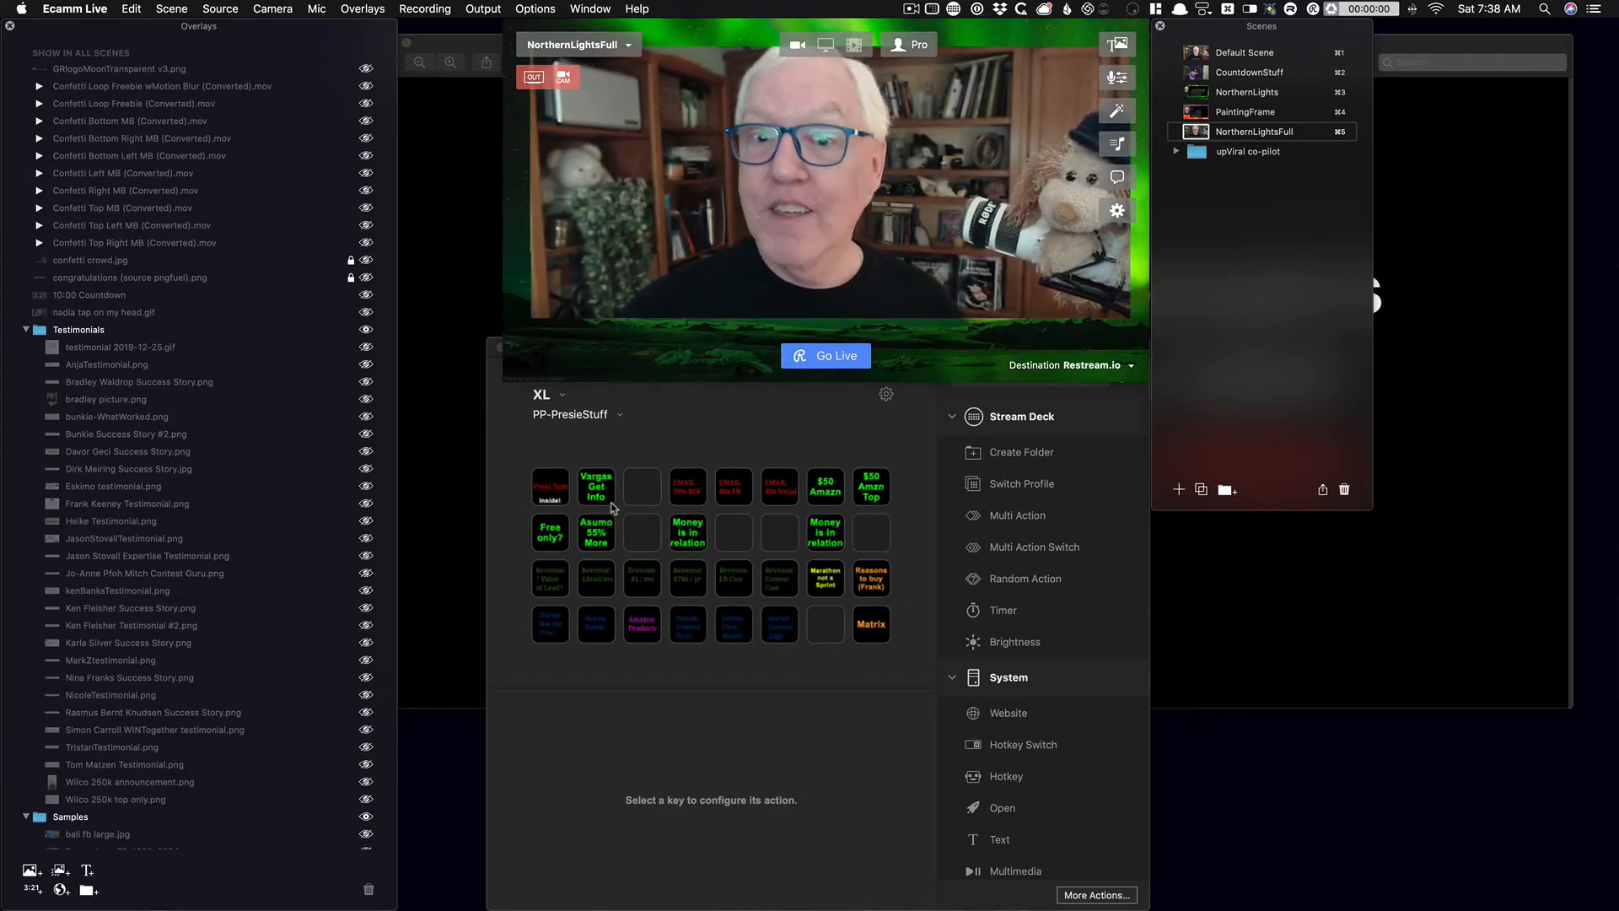
key(super+3)
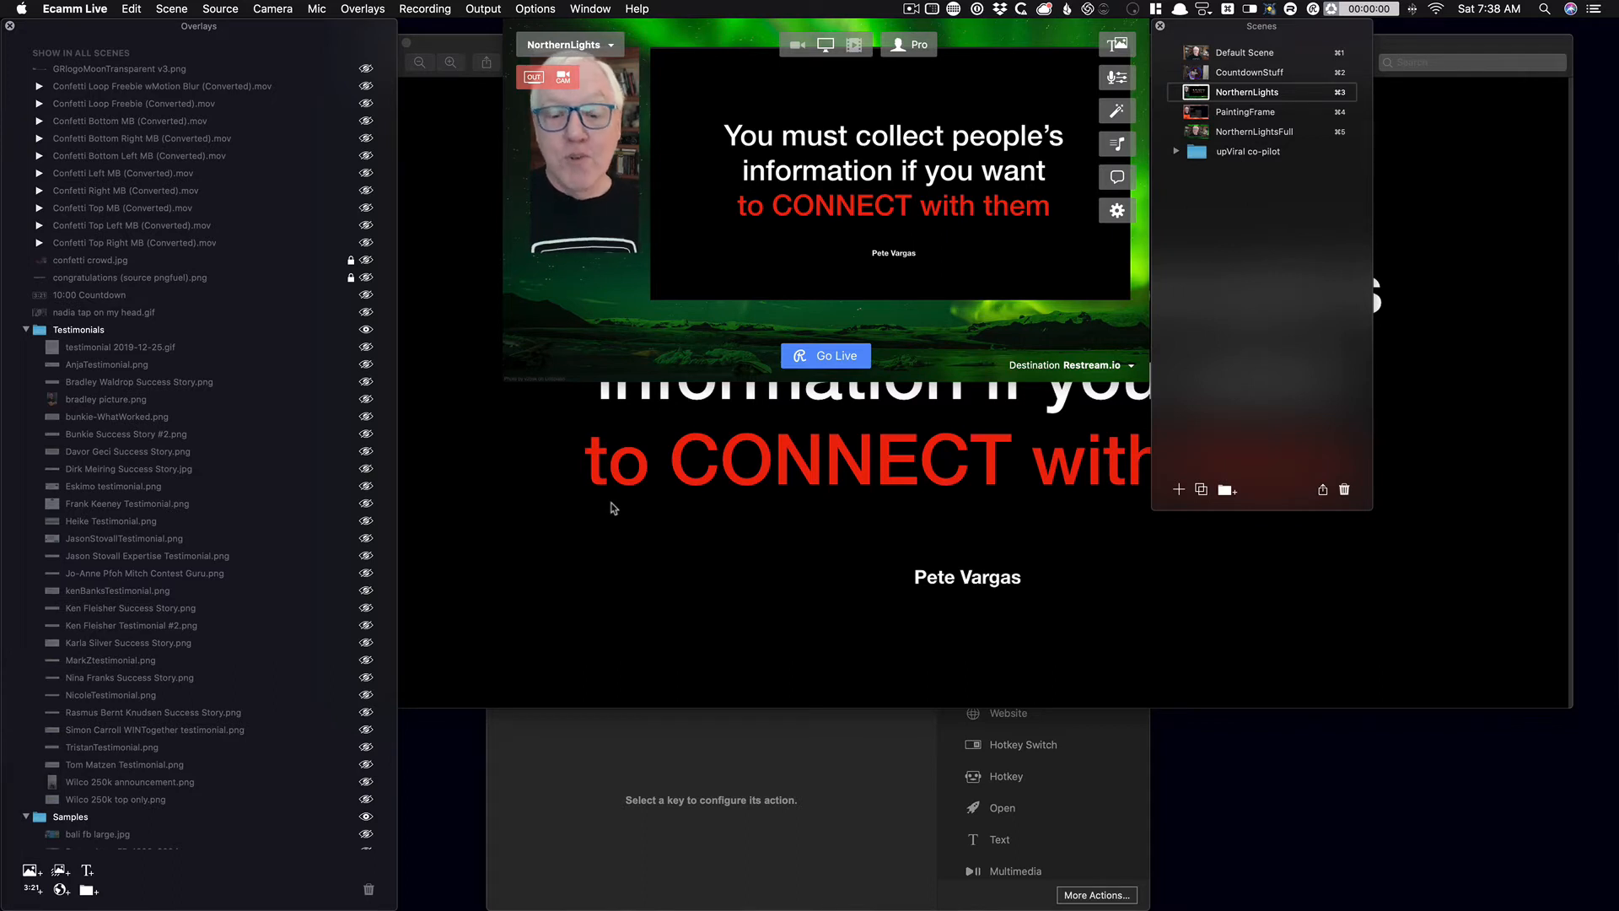
click(647, 775)
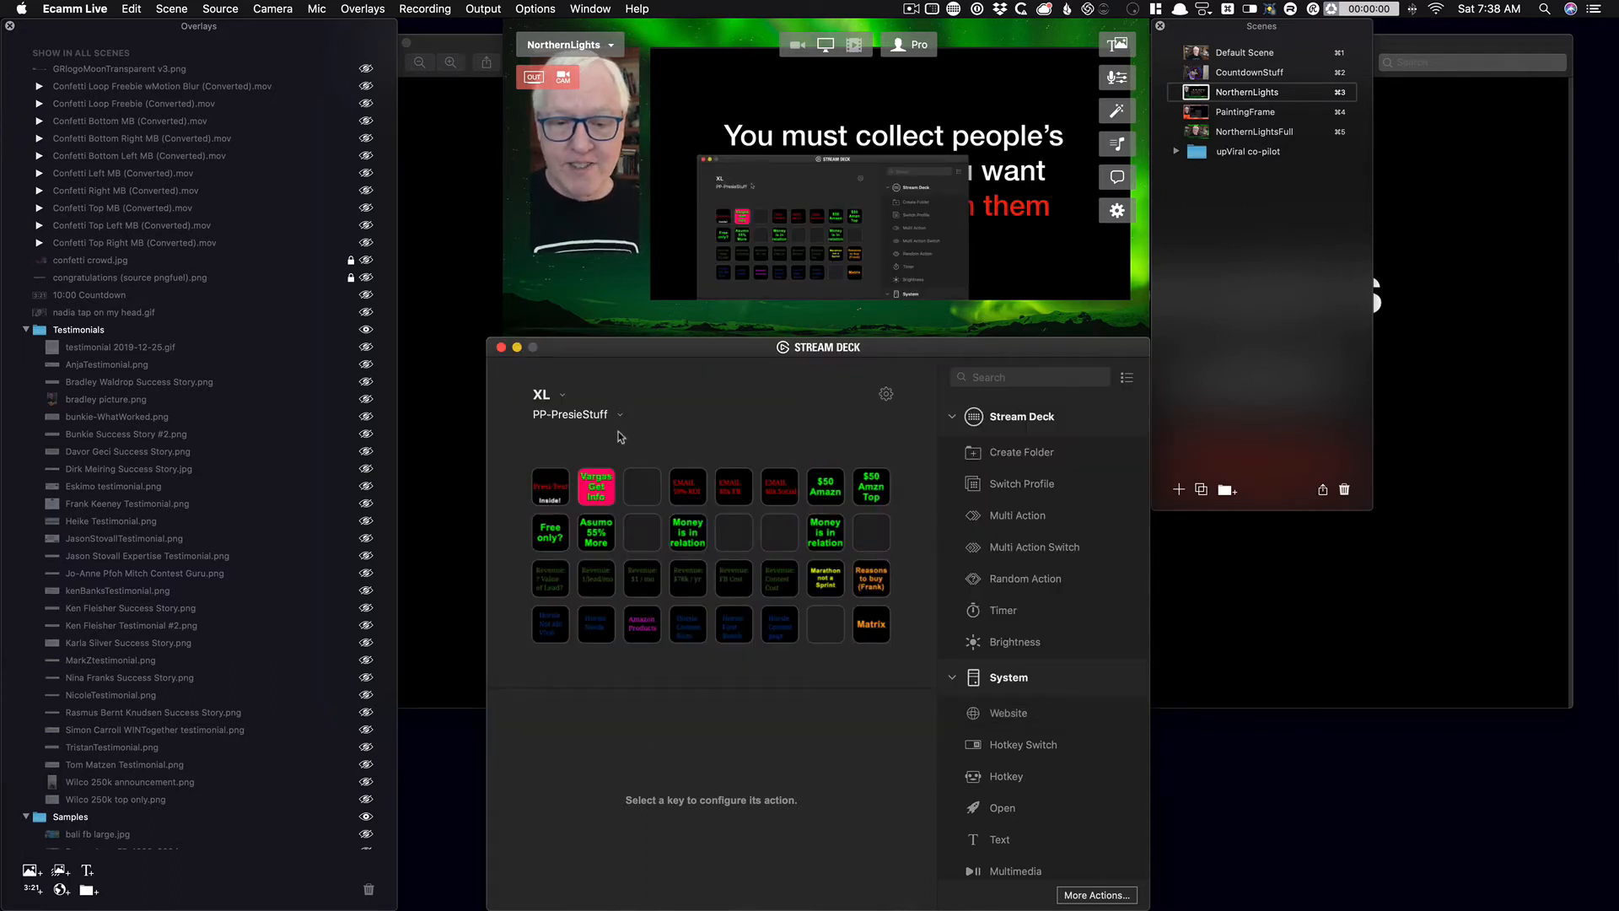
Examine both action sets of the Get Info switch and the file assigned to the first set's initial System: Open action.
click(597, 487)
double_click(596, 488)
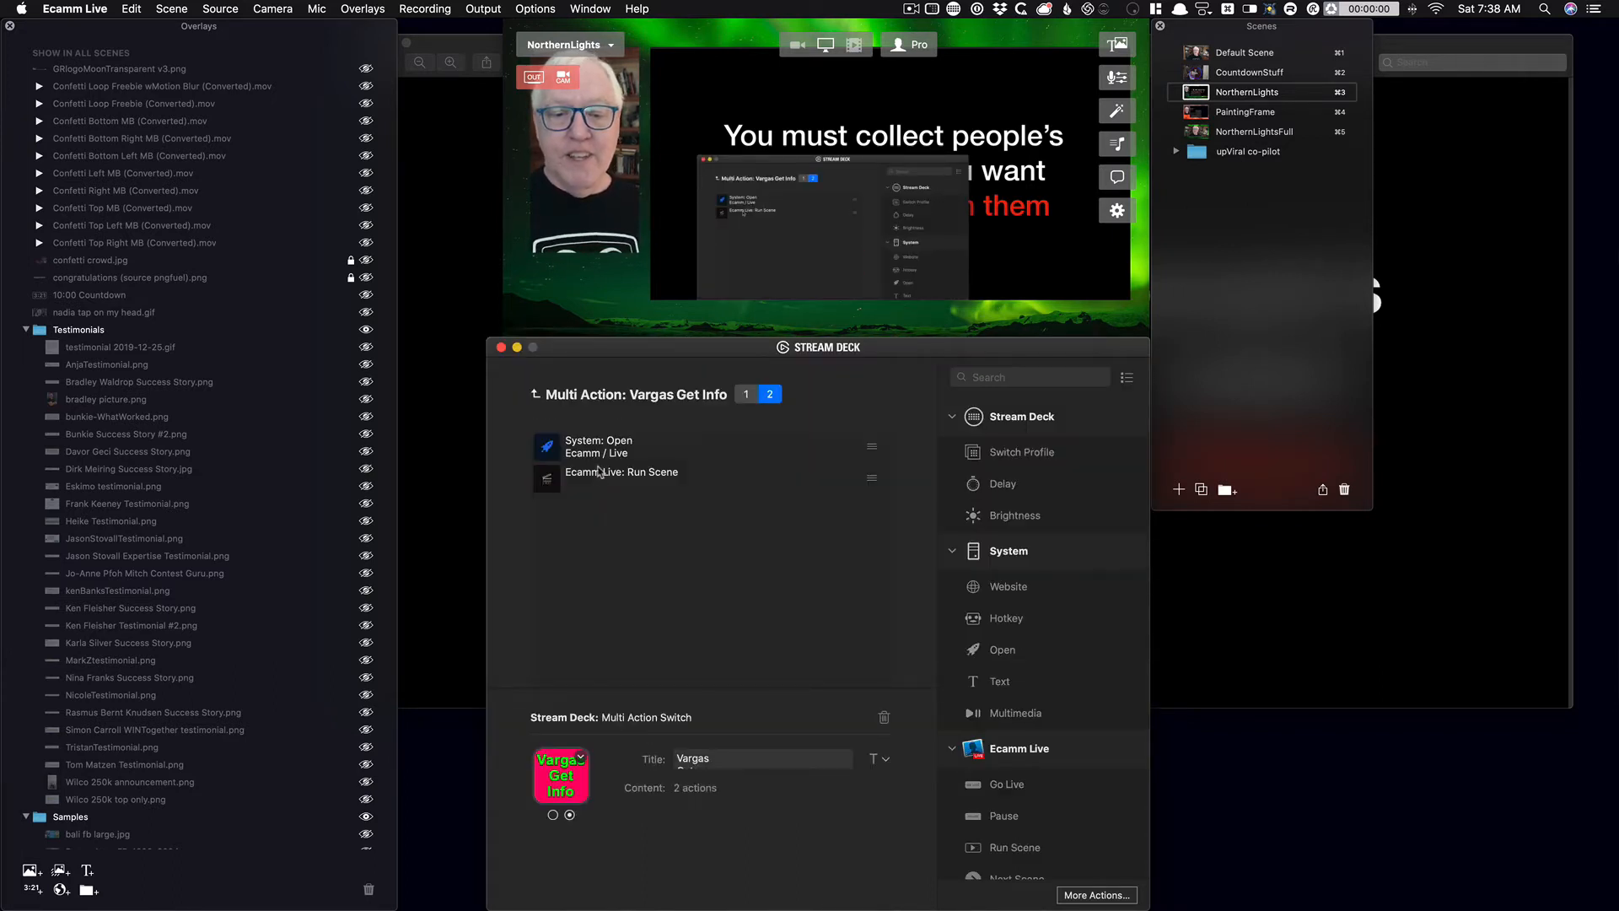
click(745, 395)
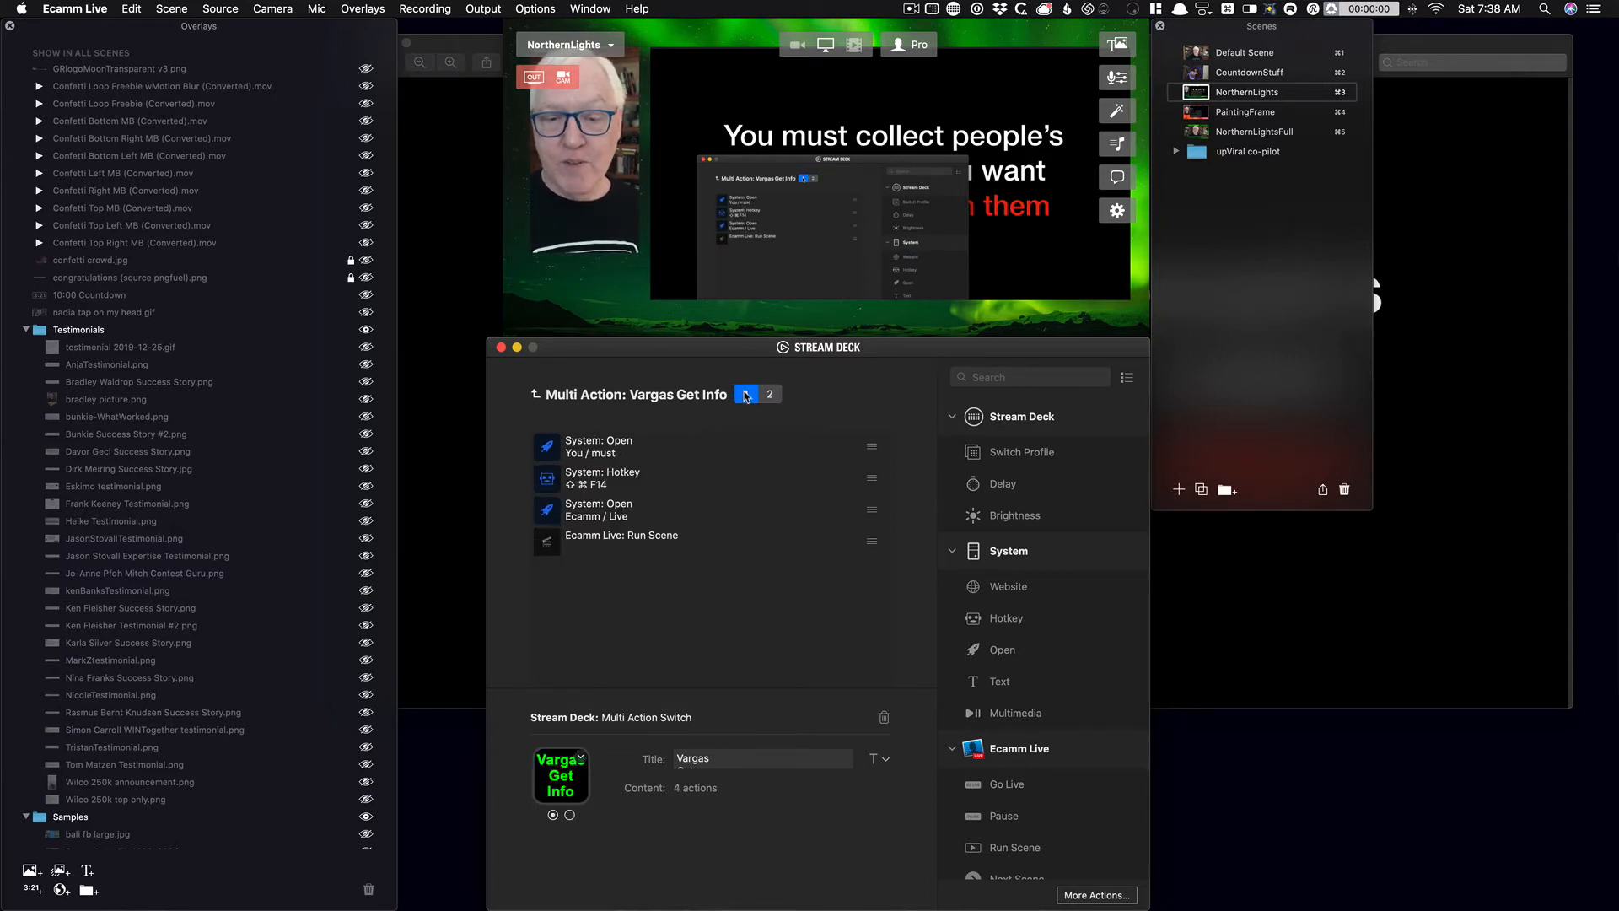
click(594, 458)
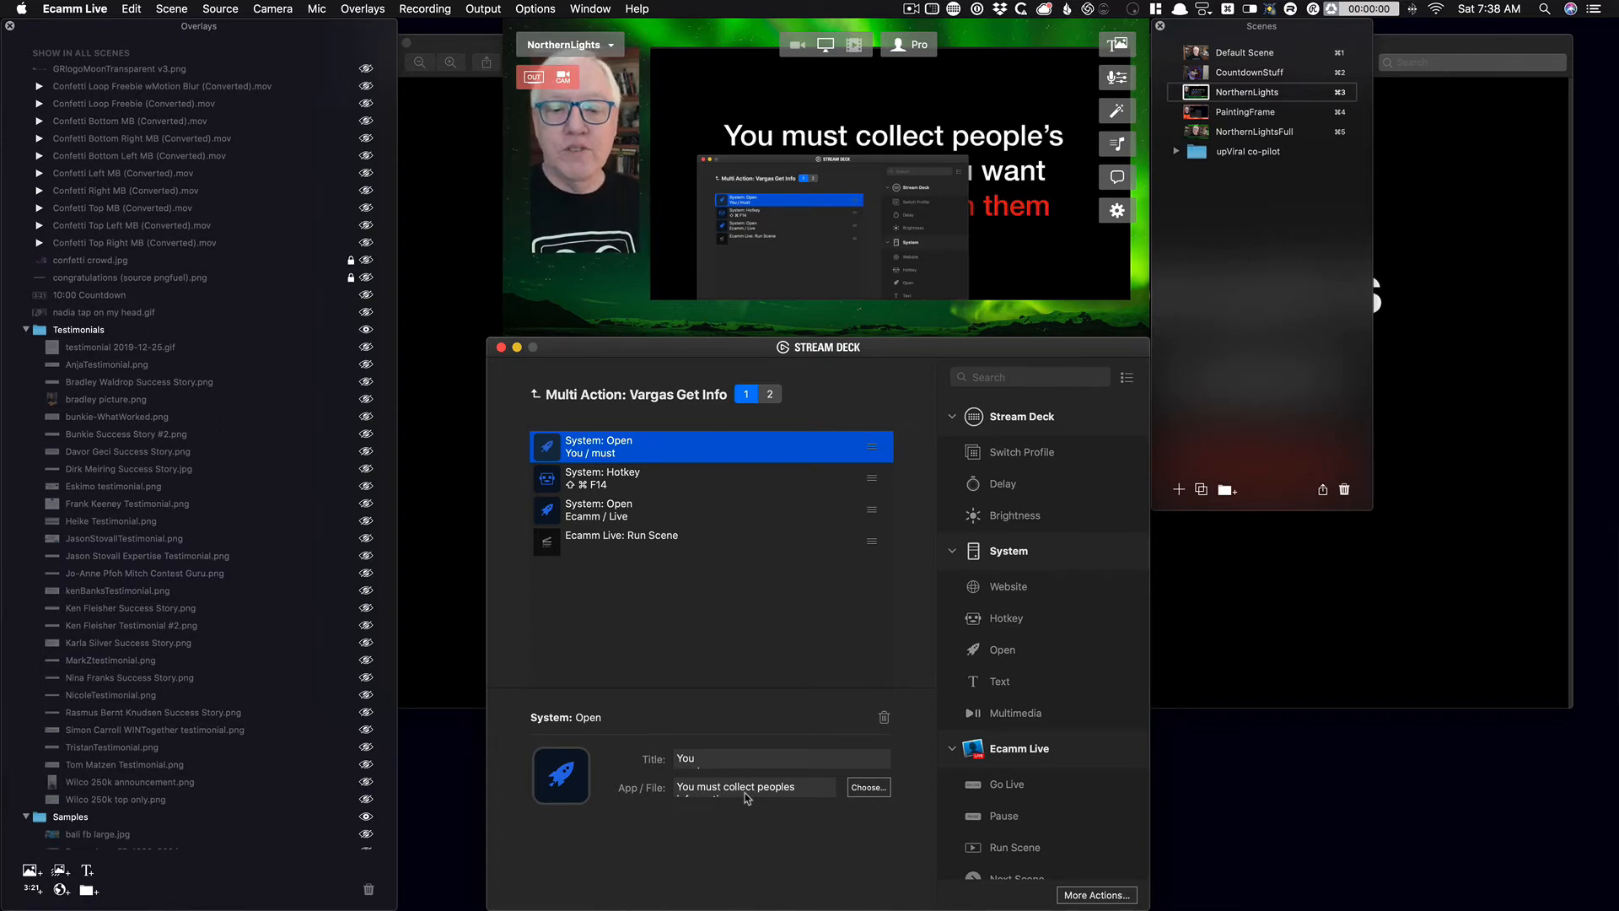
Examine the ⇧⌘F14 Hotkey action and its window - main Ecamm Live Framed macro in Keyboard Maestro, then hide Keyboard Maestro.
click(618, 480)
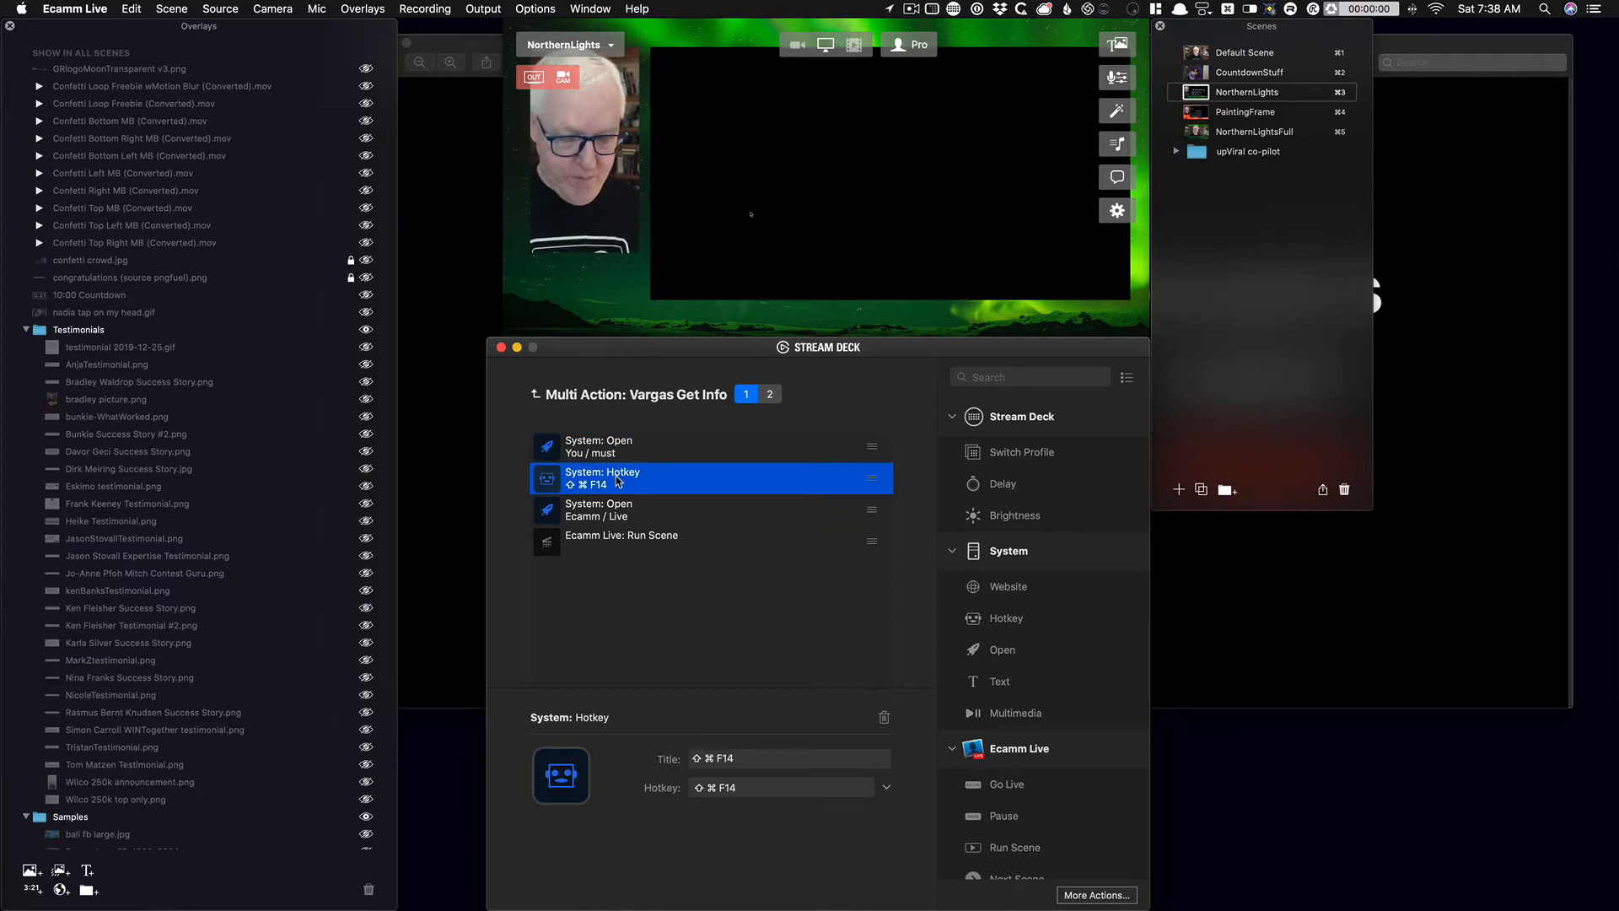
key(super+Tab)
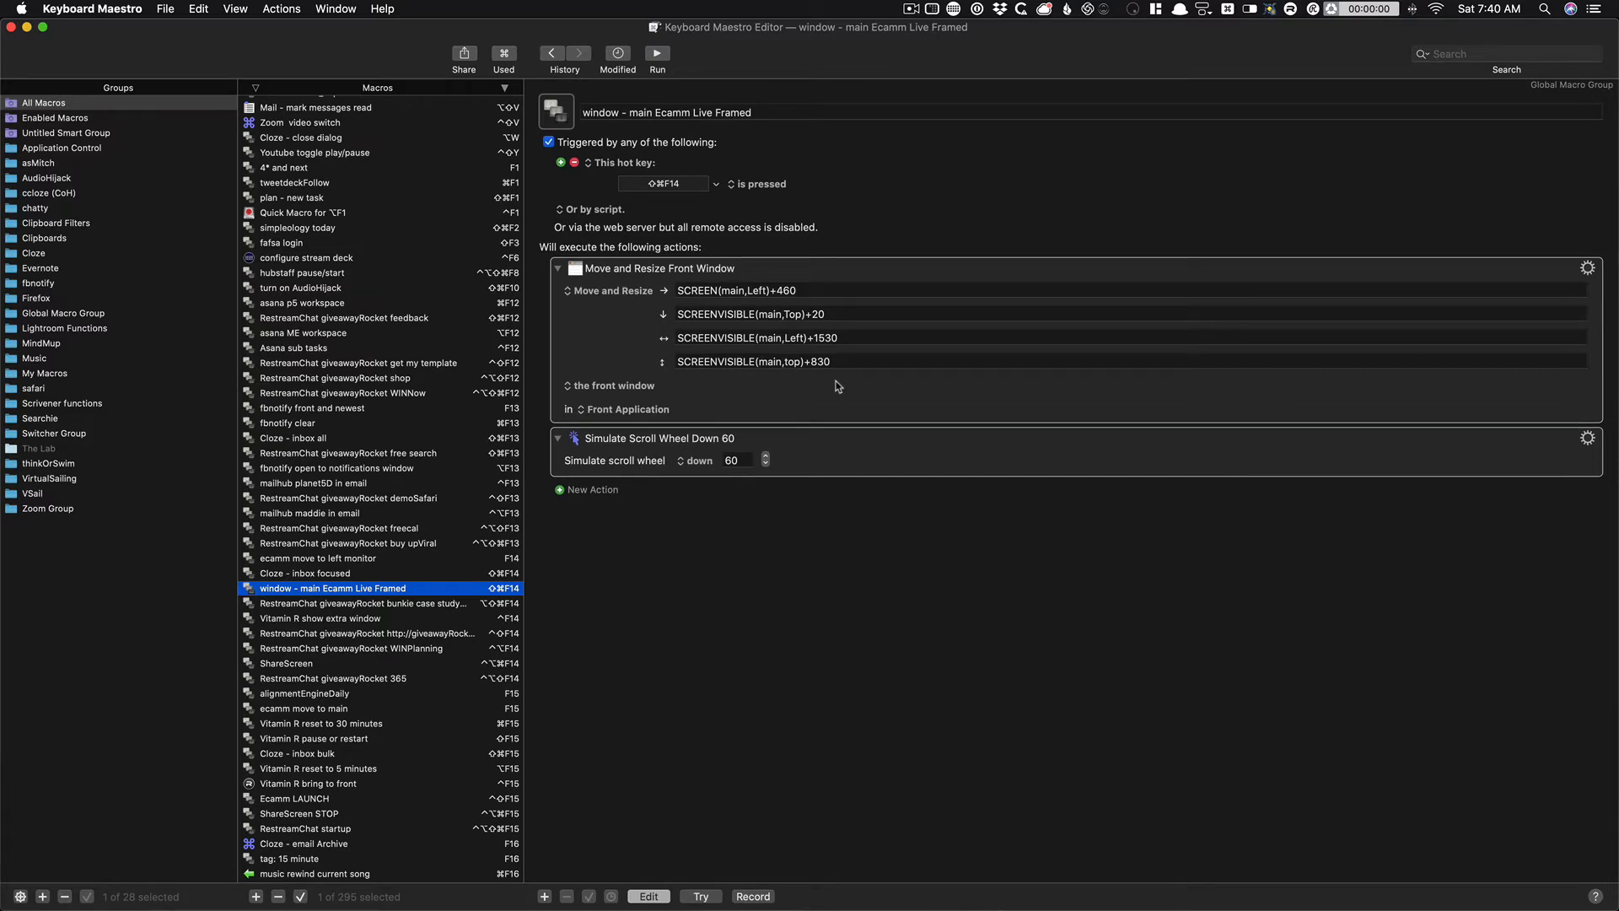
key(super+Tab)
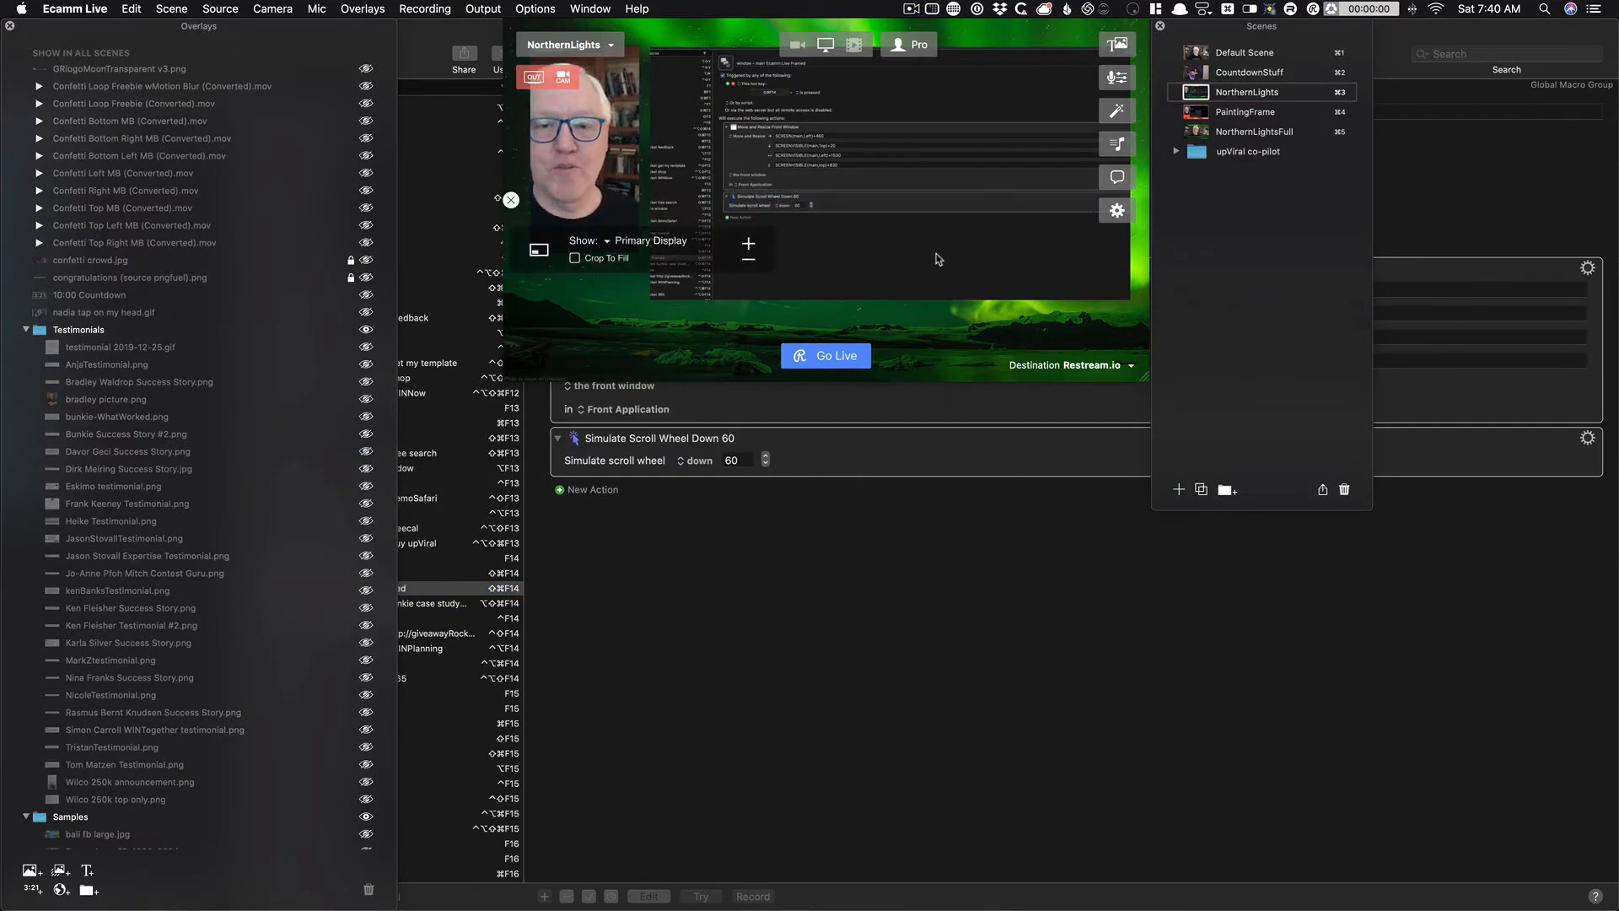
click(928, 536)
key(super+h)
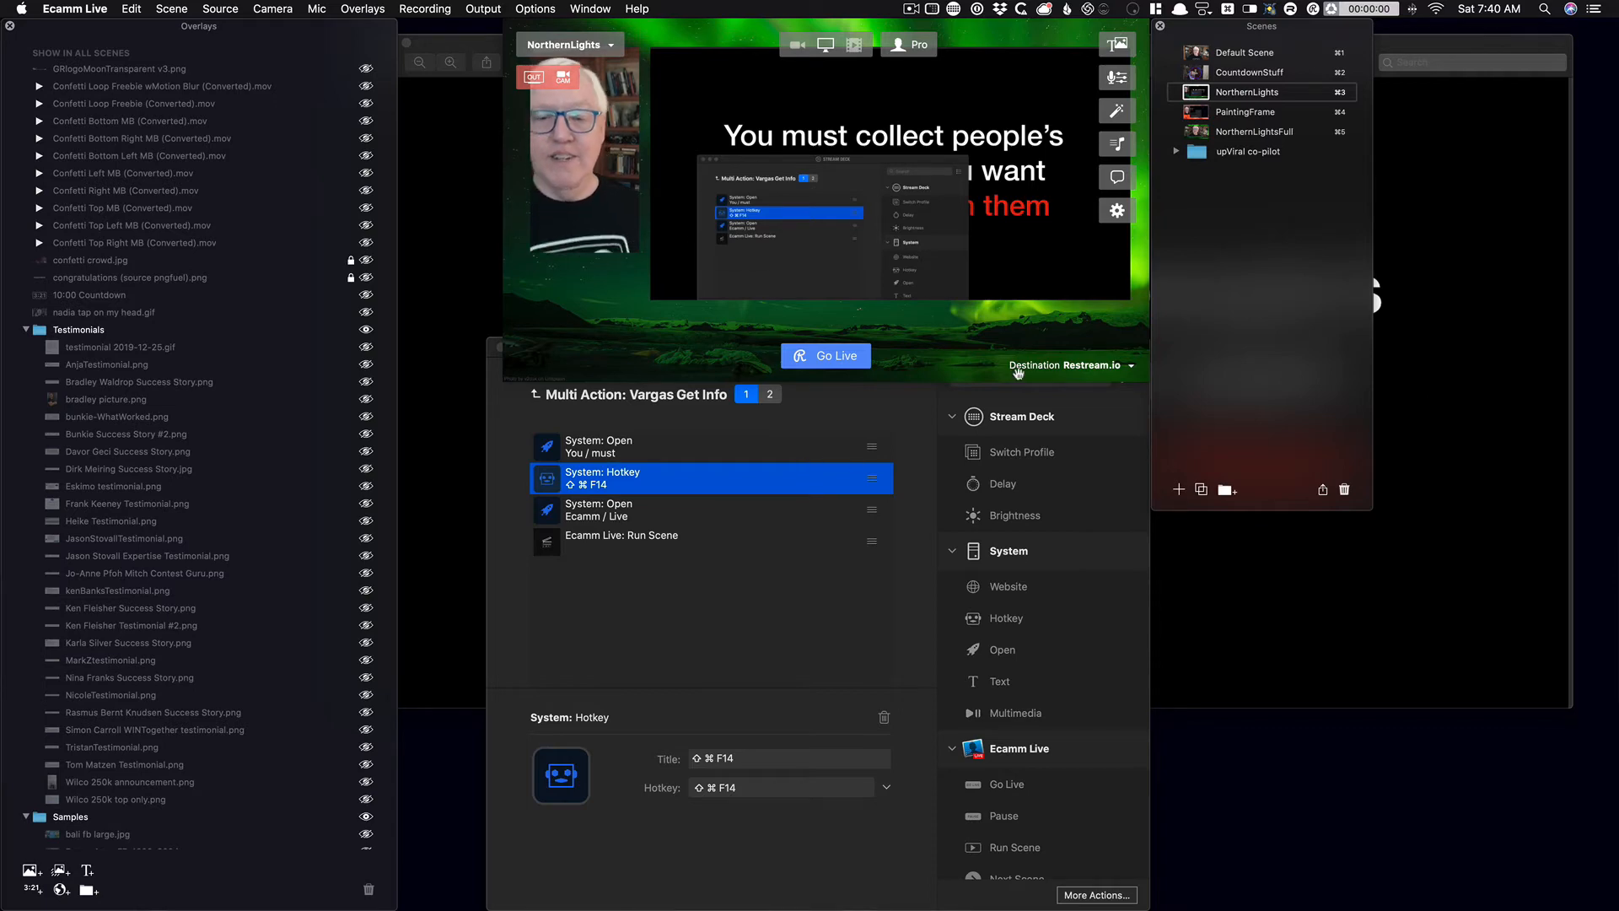
View the You must collect peoples information.png slide in Preview, switch back to Ecamm Live, and bring Stream Deck to the front.
click(1489, 386)
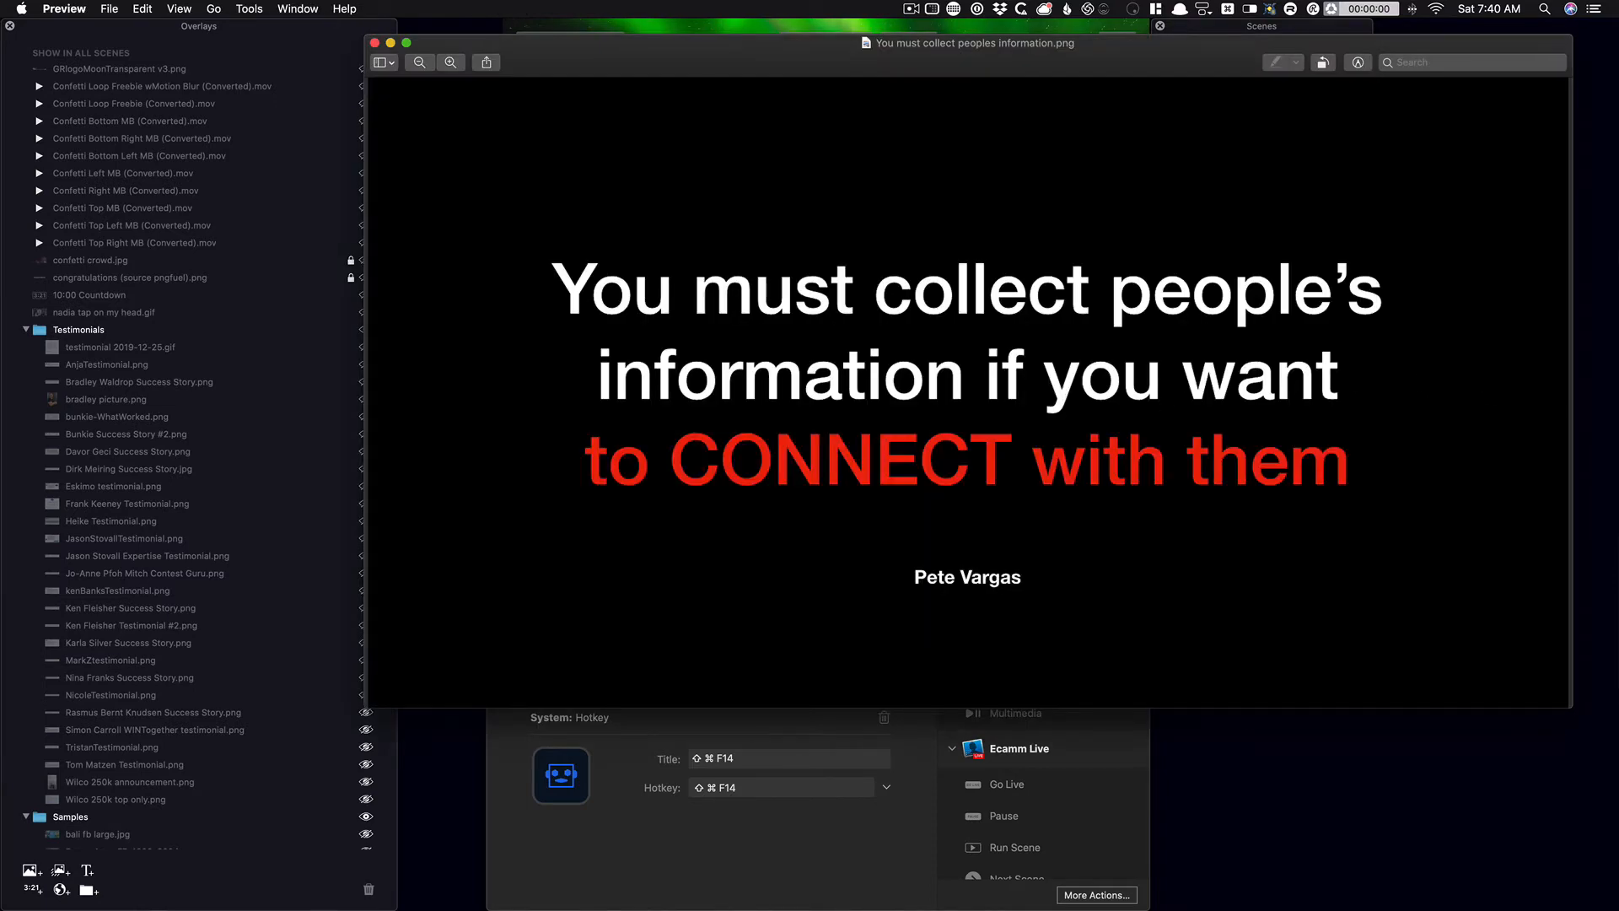
key(super+Tab)
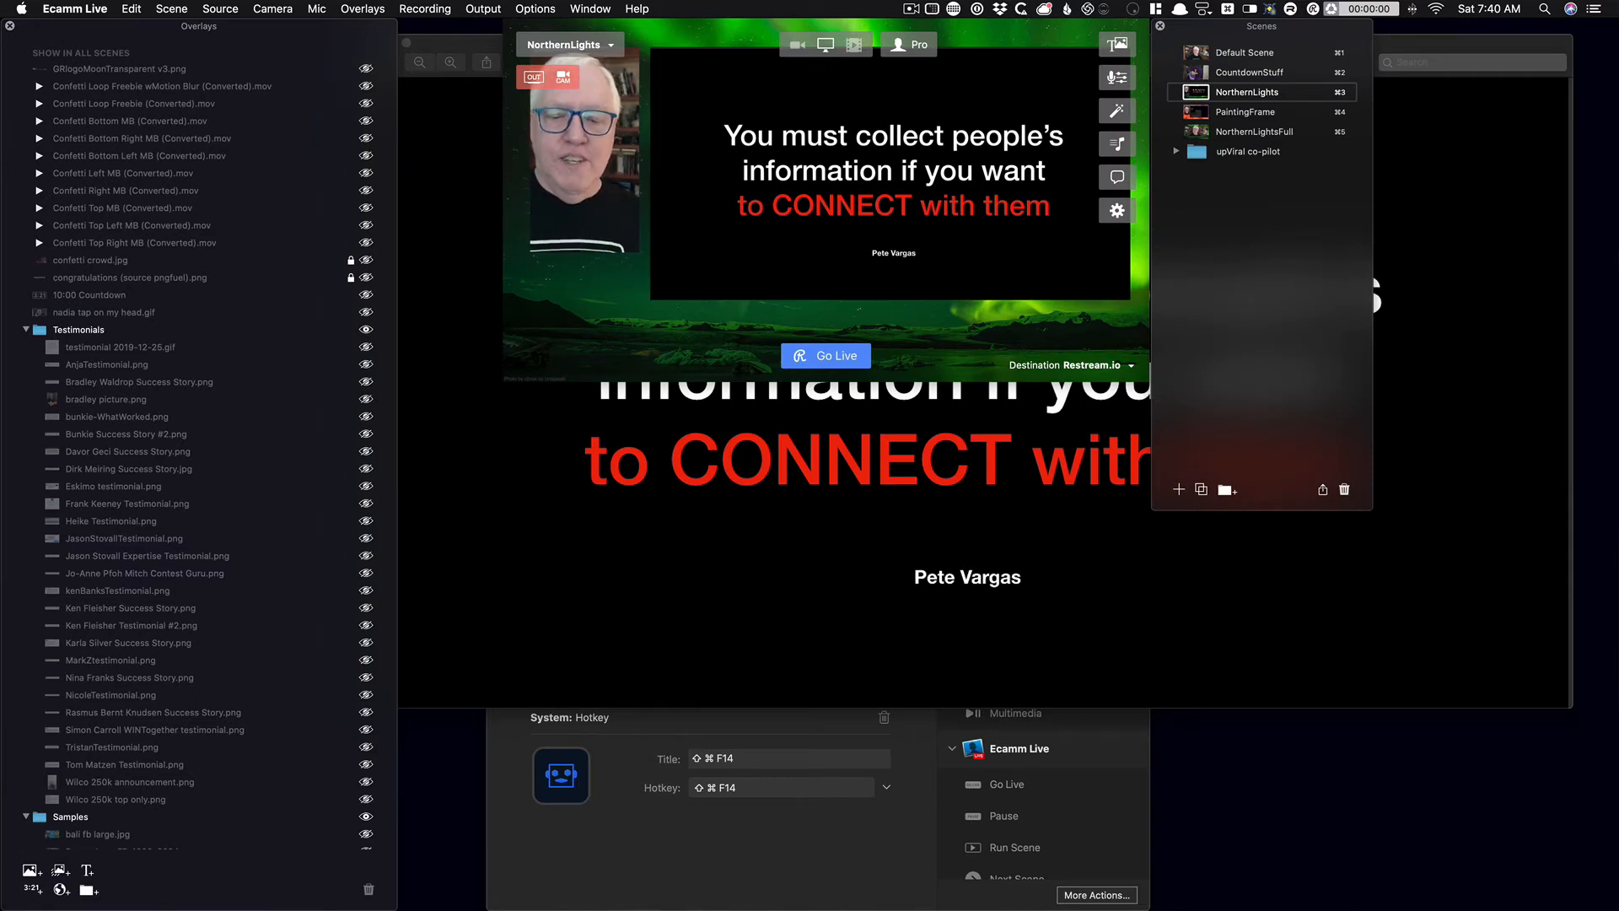
click(788, 866)
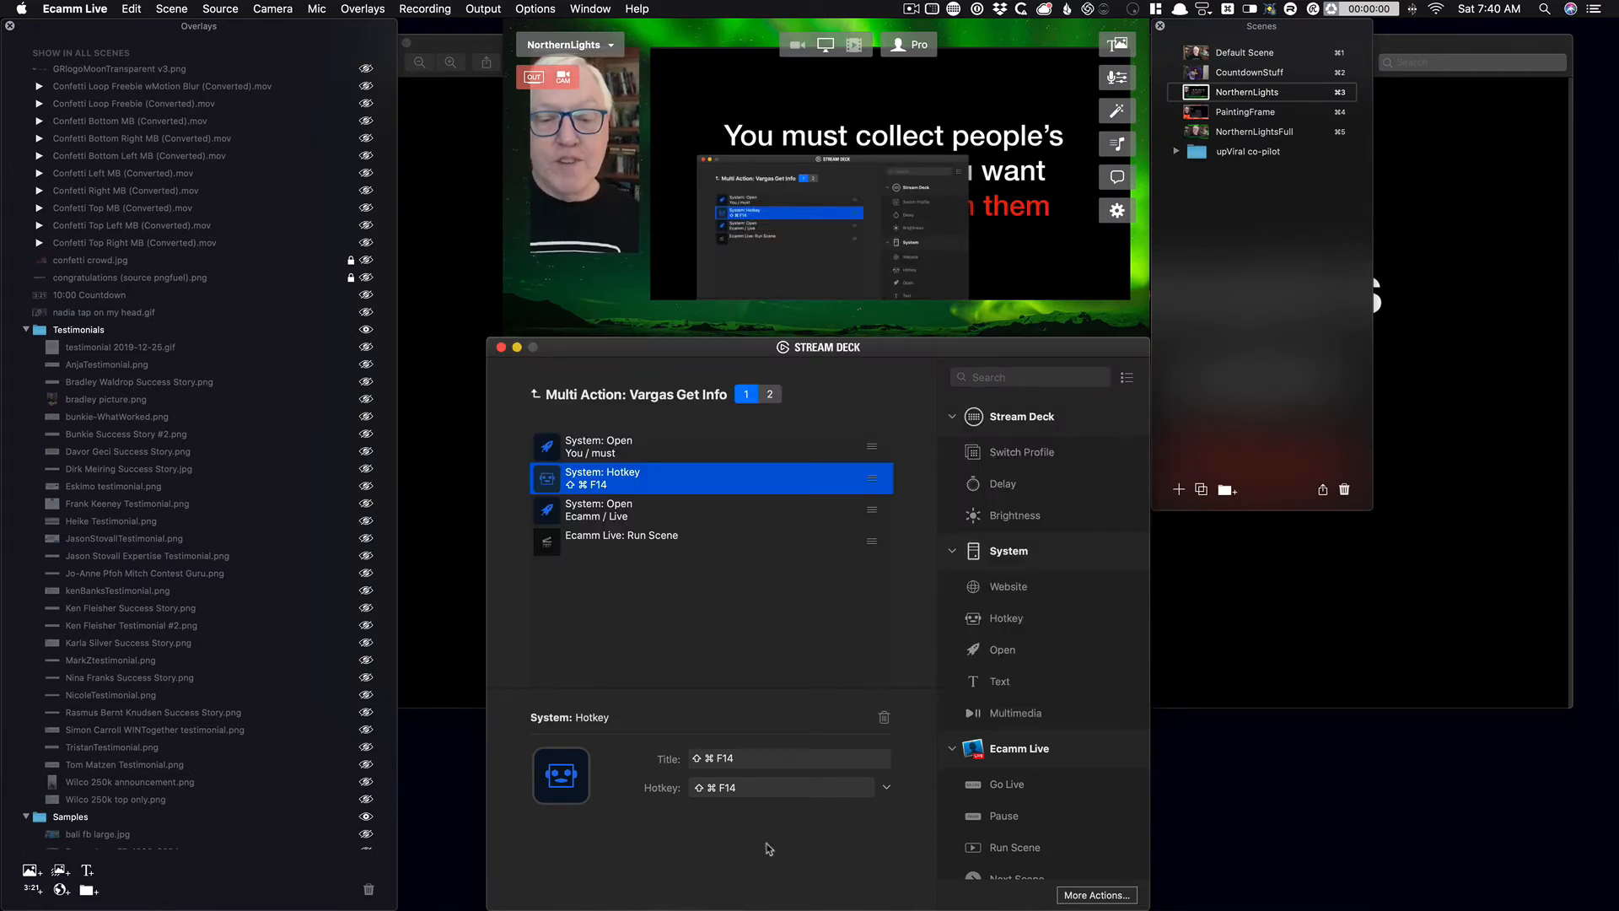
Examine the Get Info switch's Open action for Ecamm Live and its Run Scene action, and return to the PP-PresieStuff keys.
click(621, 516)
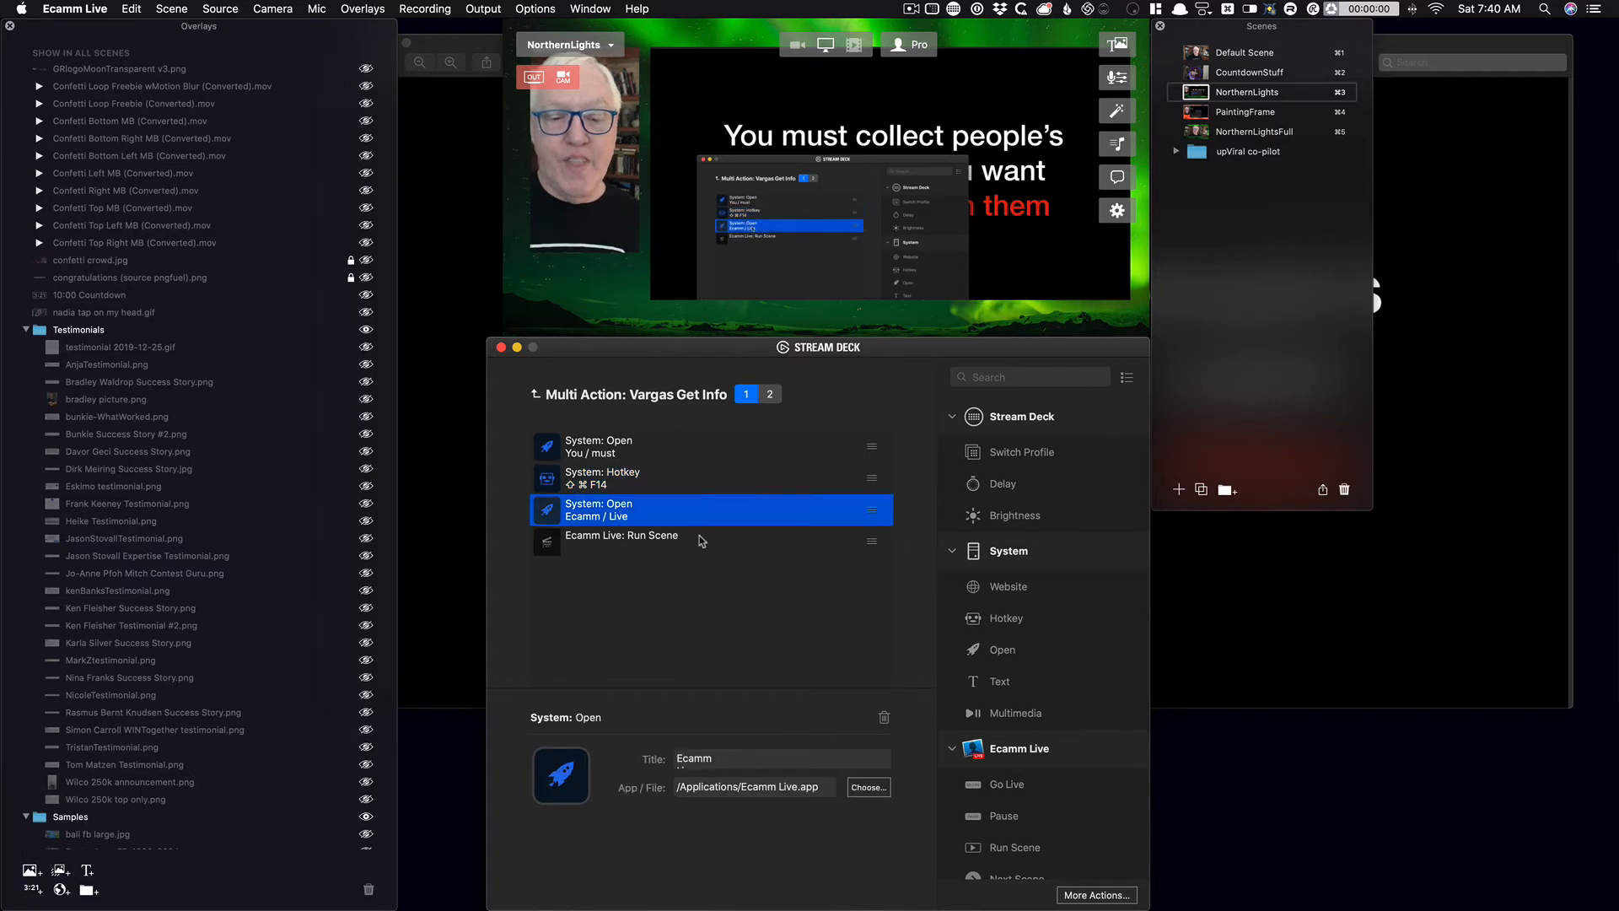
click(753, 555)
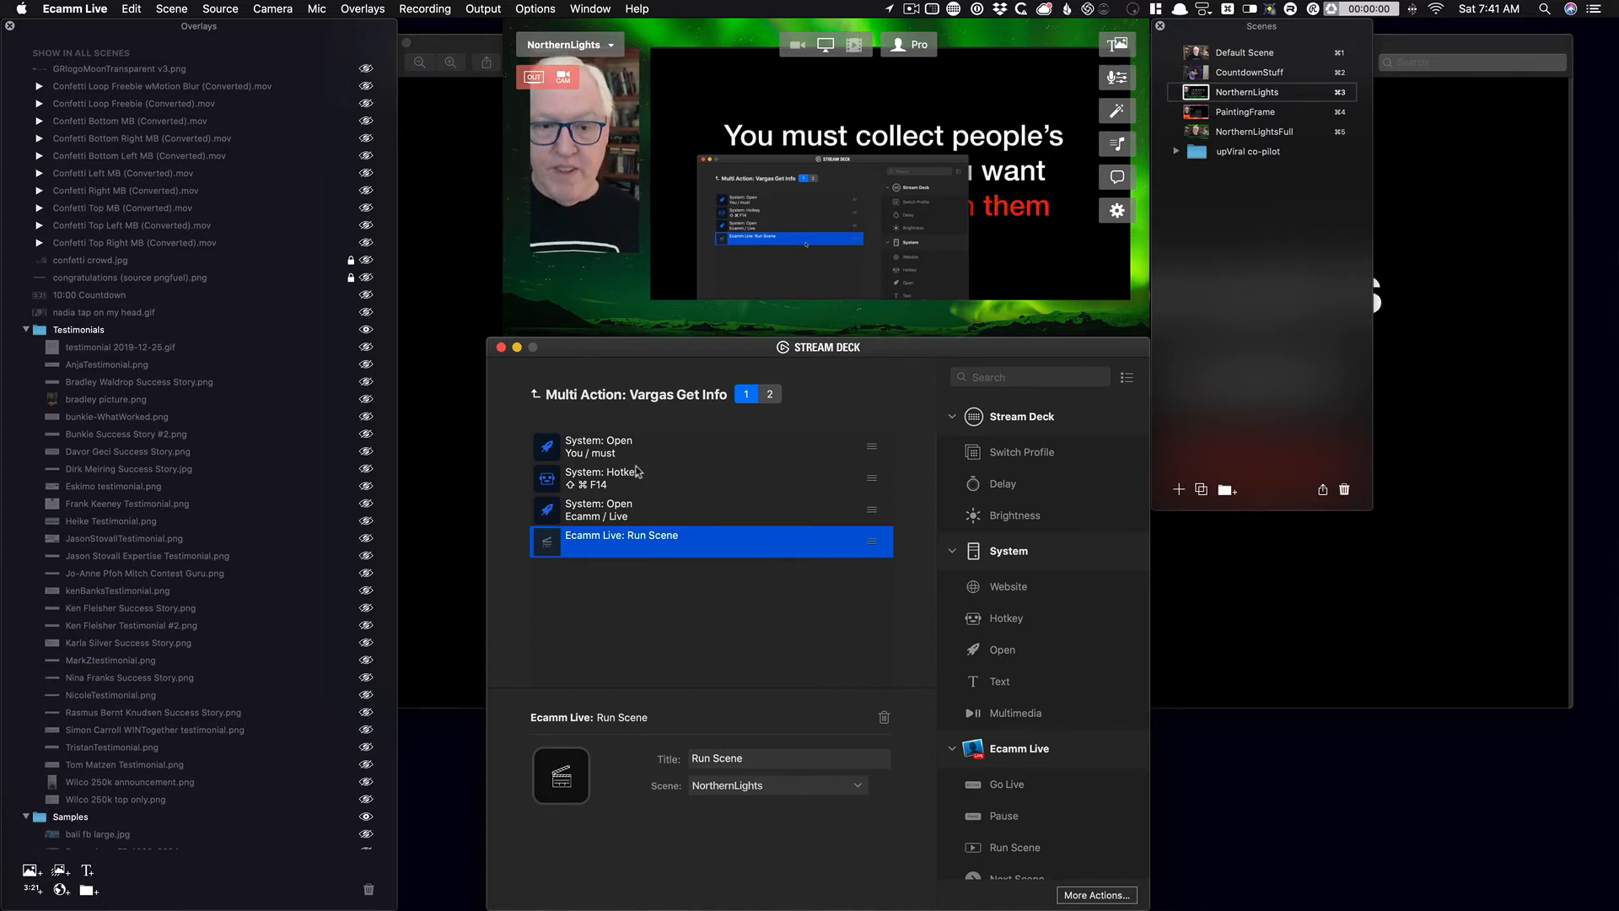
click(536, 394)
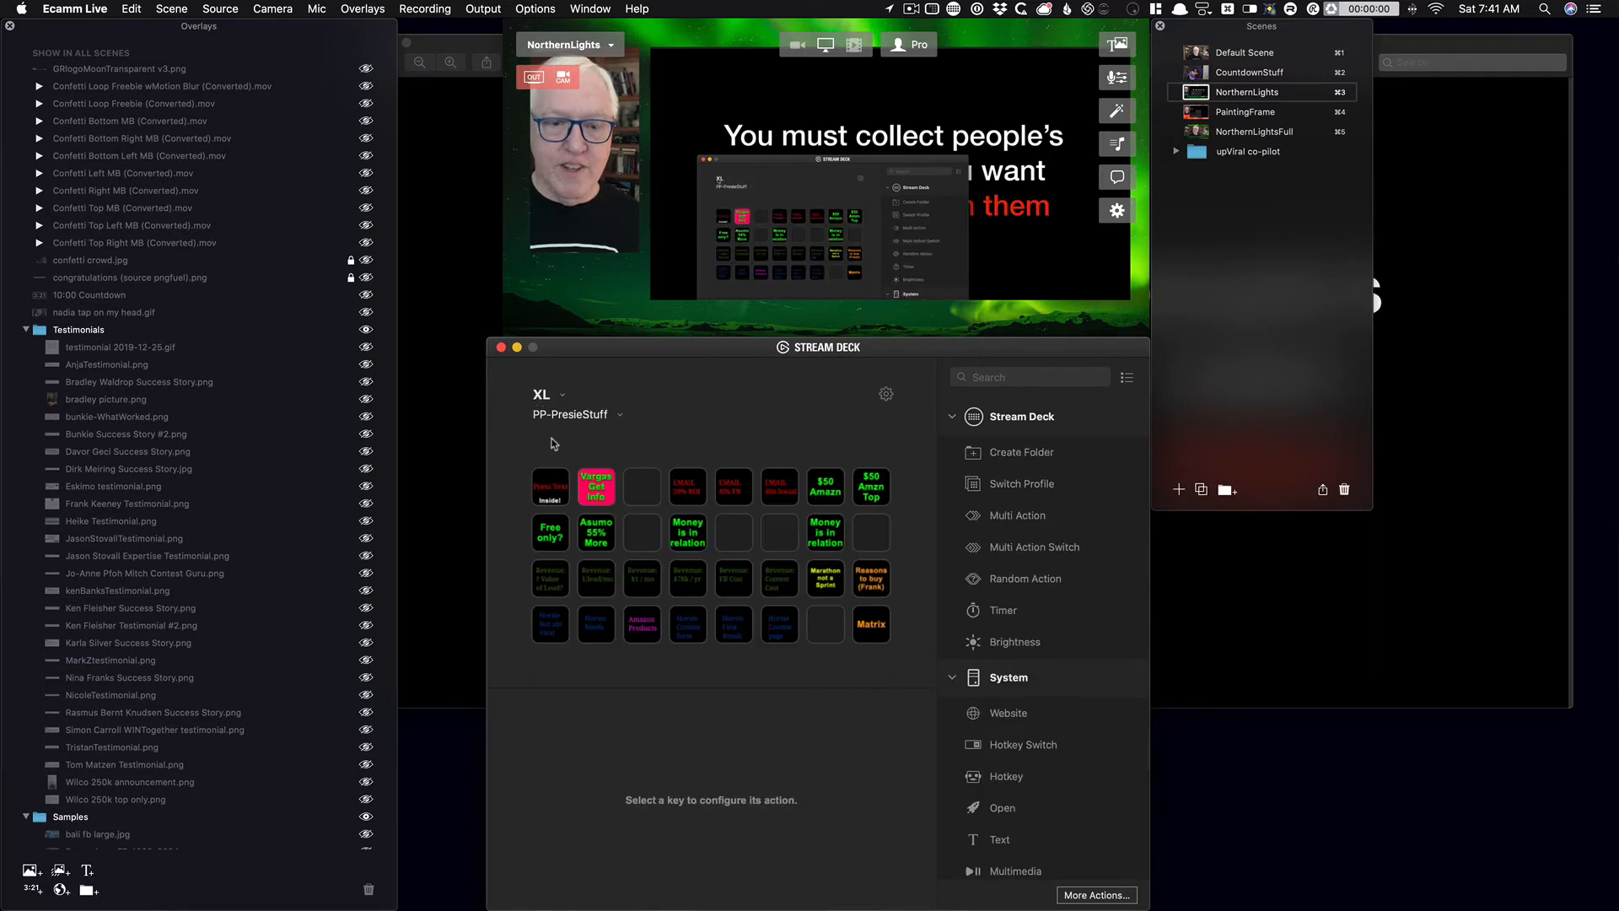
Examine the action lists of the Free only? and Asumo 55% More switches, and return to the PP-PresieStuff keys.
double_click(554, 541)
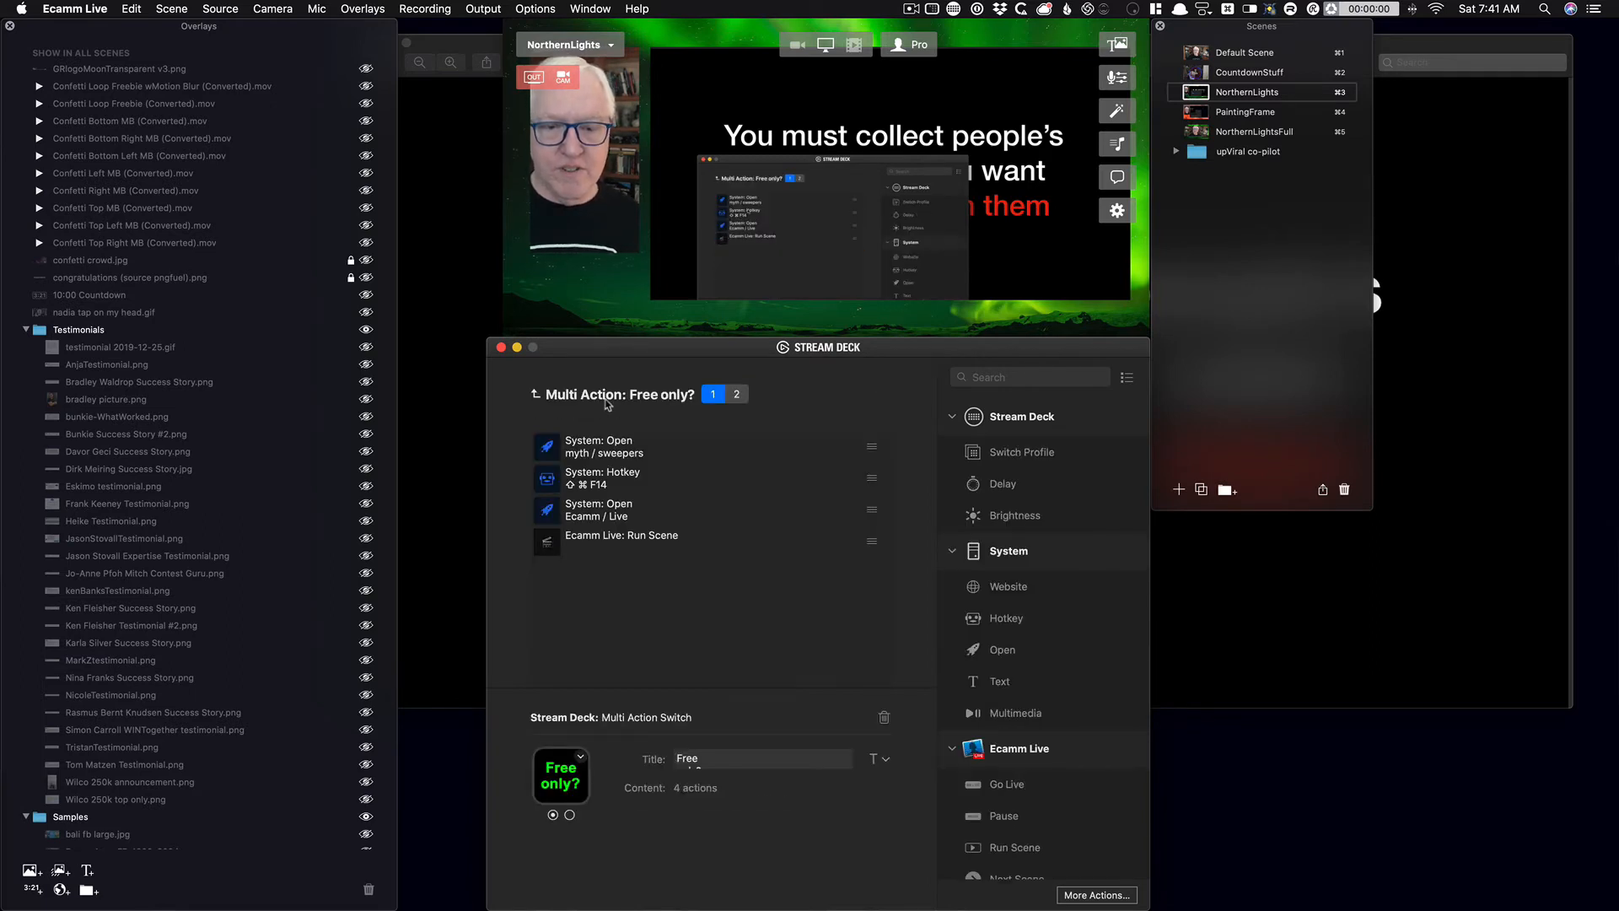
click(540, 396)
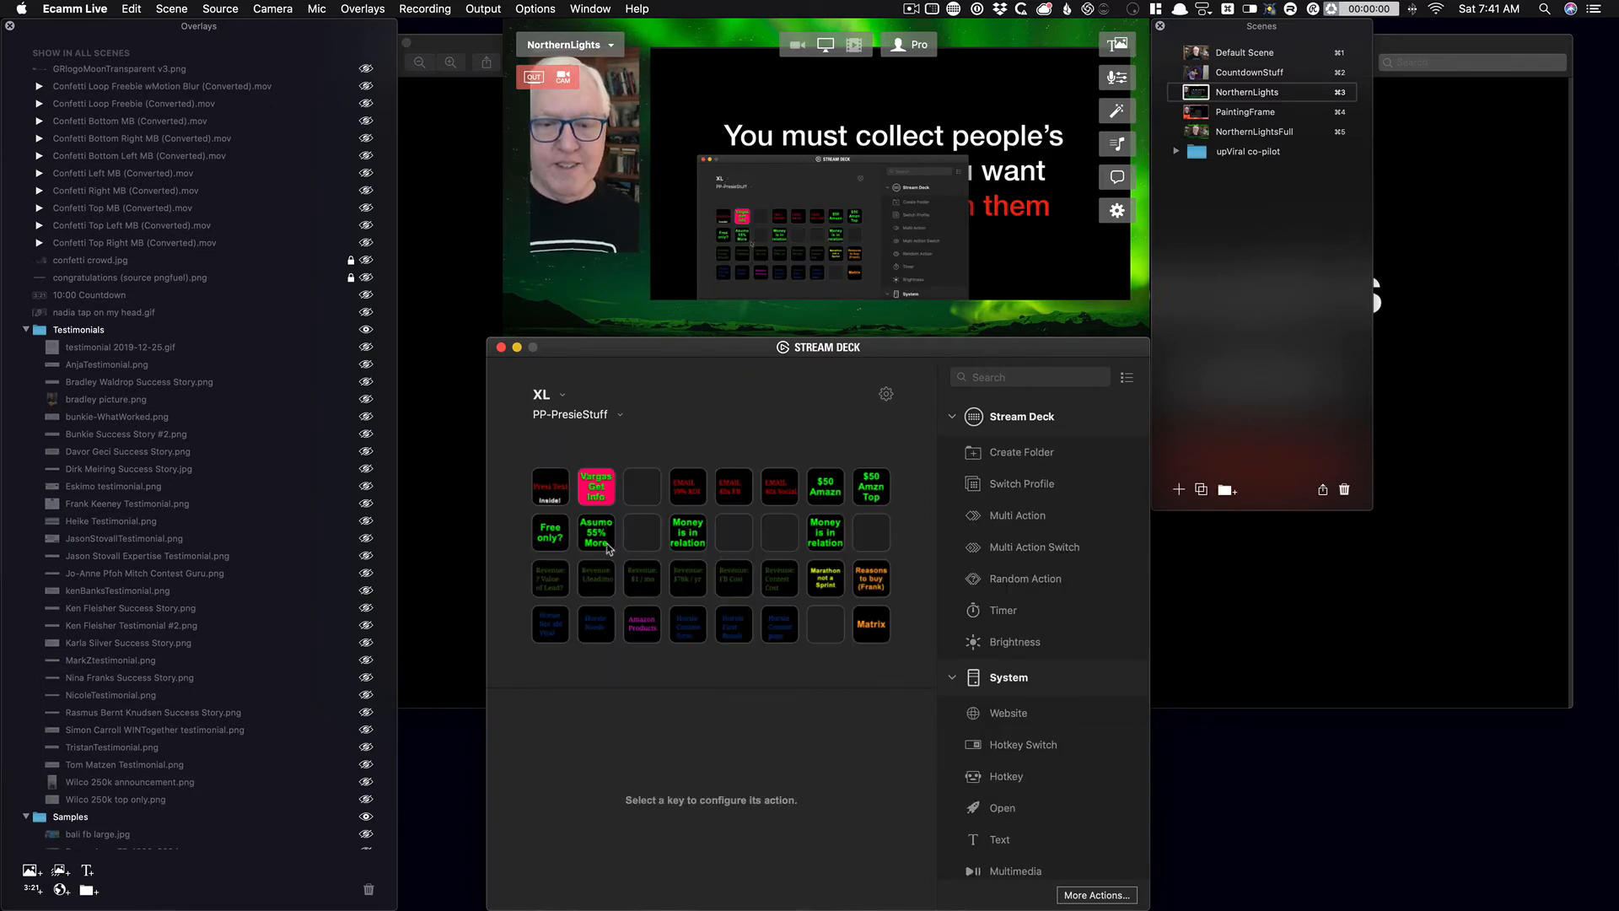
double_click(605, 544)
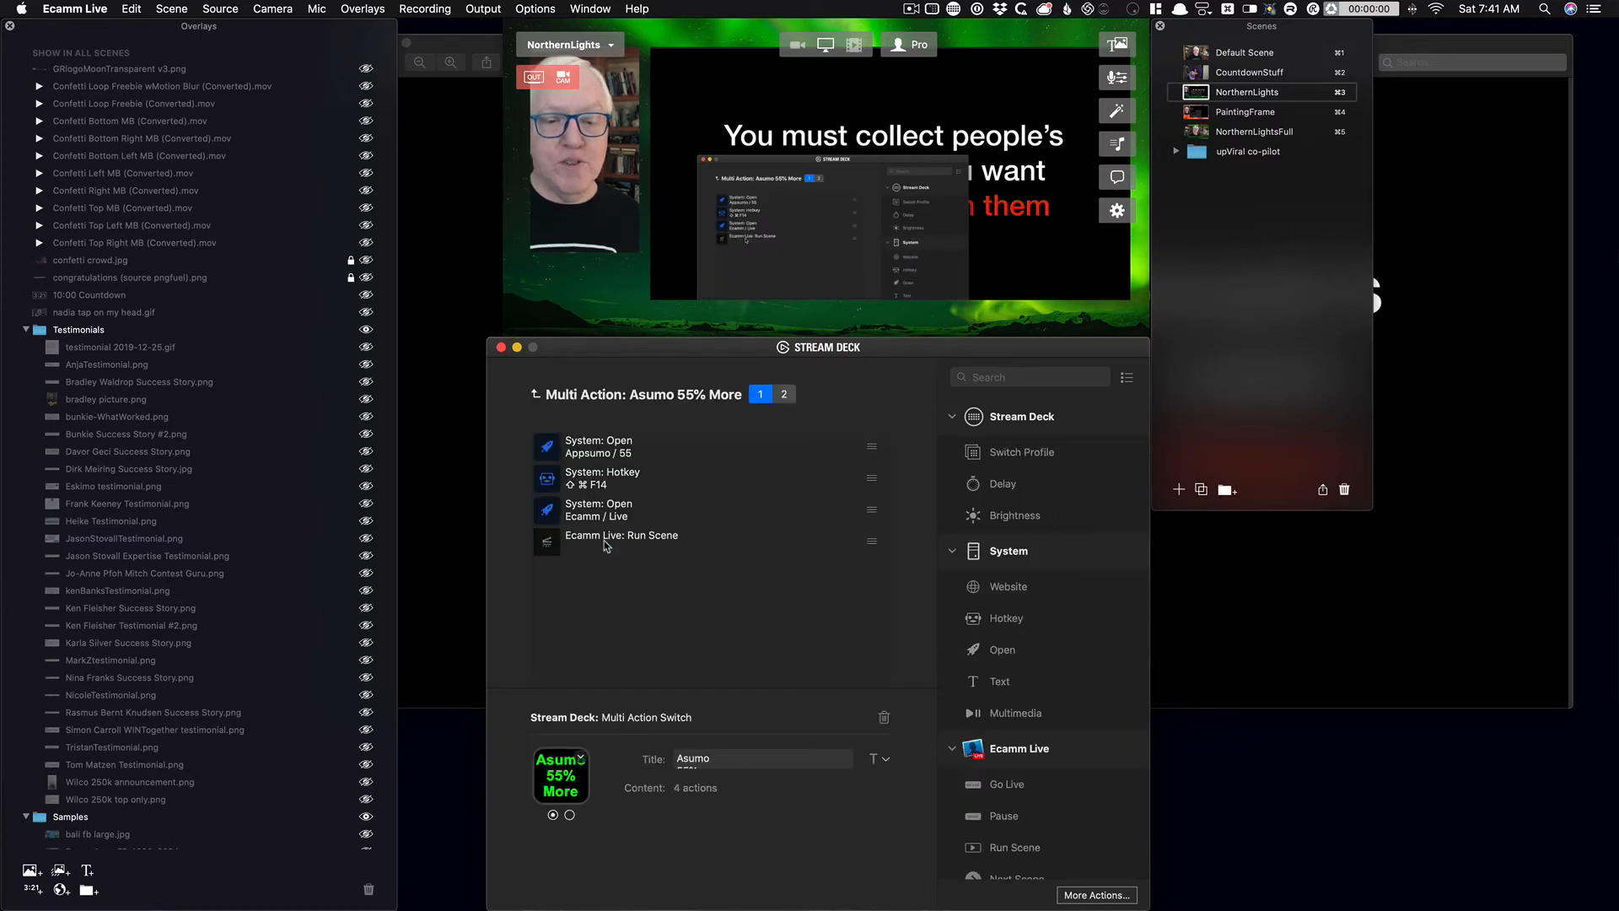
click(536, 396)
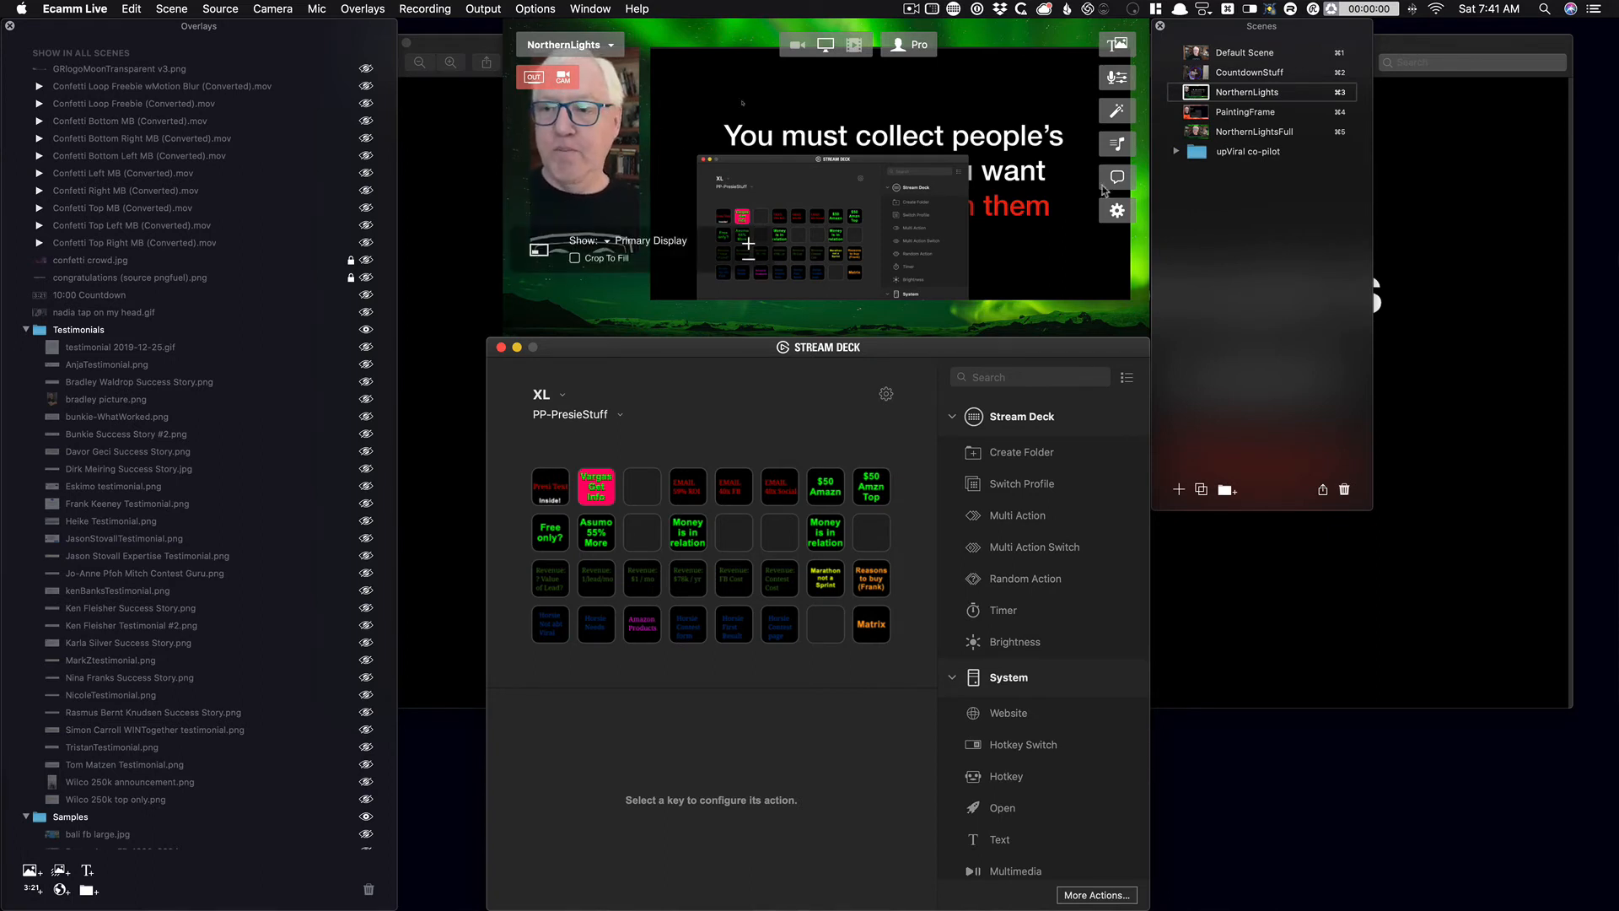
Run the NorthernLightsFull scene, show the slide in the NorthernLights scene, and return to NorthernLightsFull.
click(1200, 134)
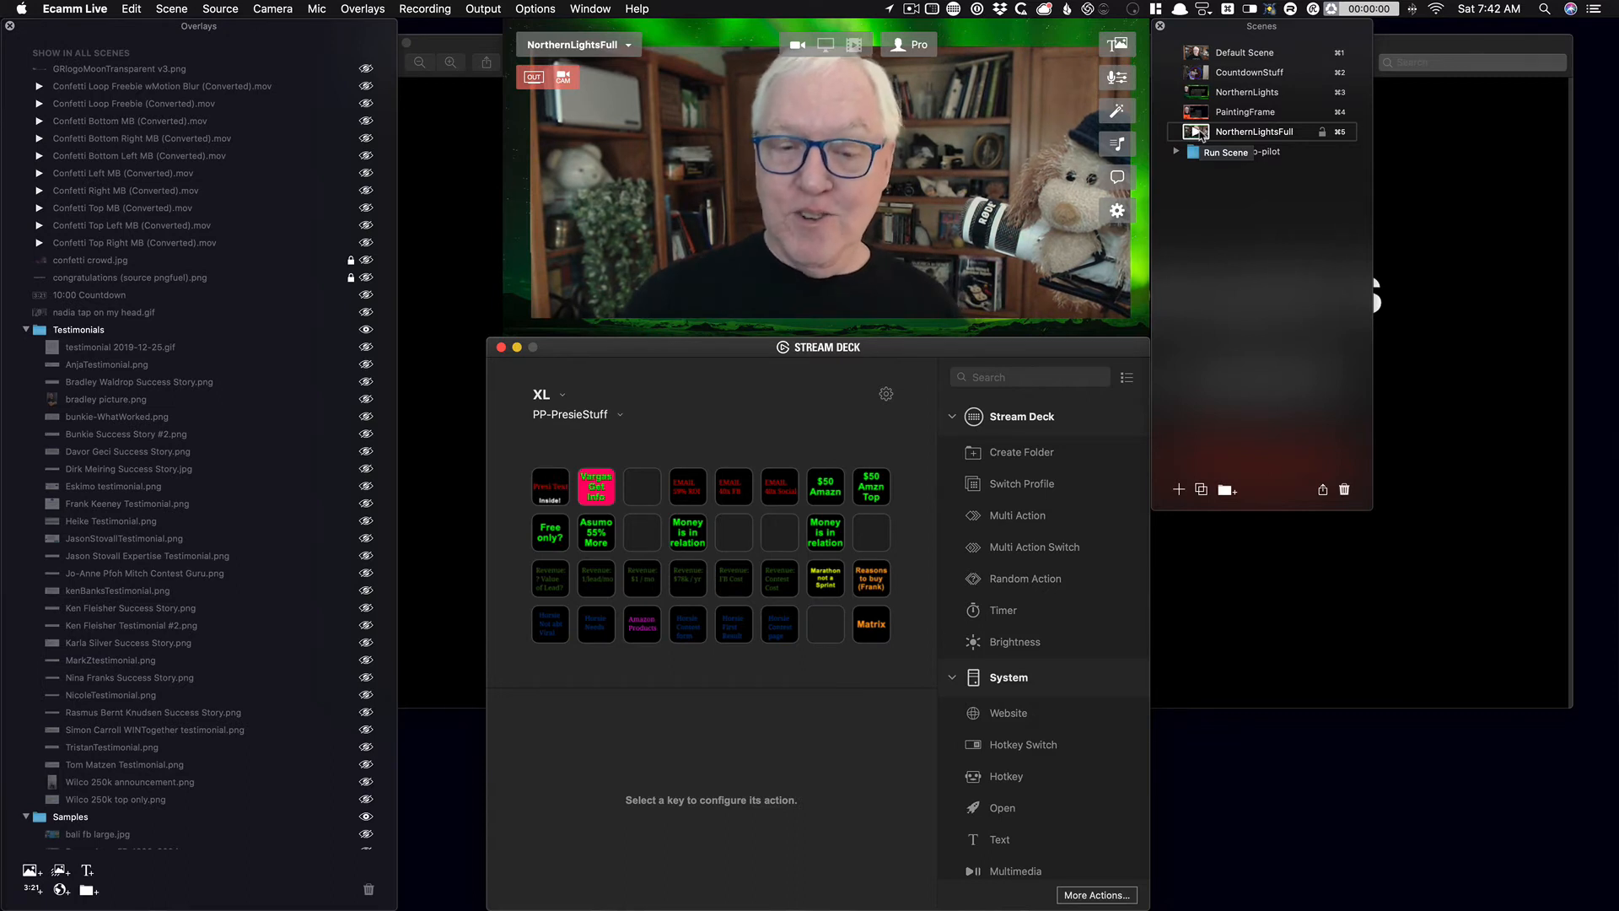
click(1200, 134)
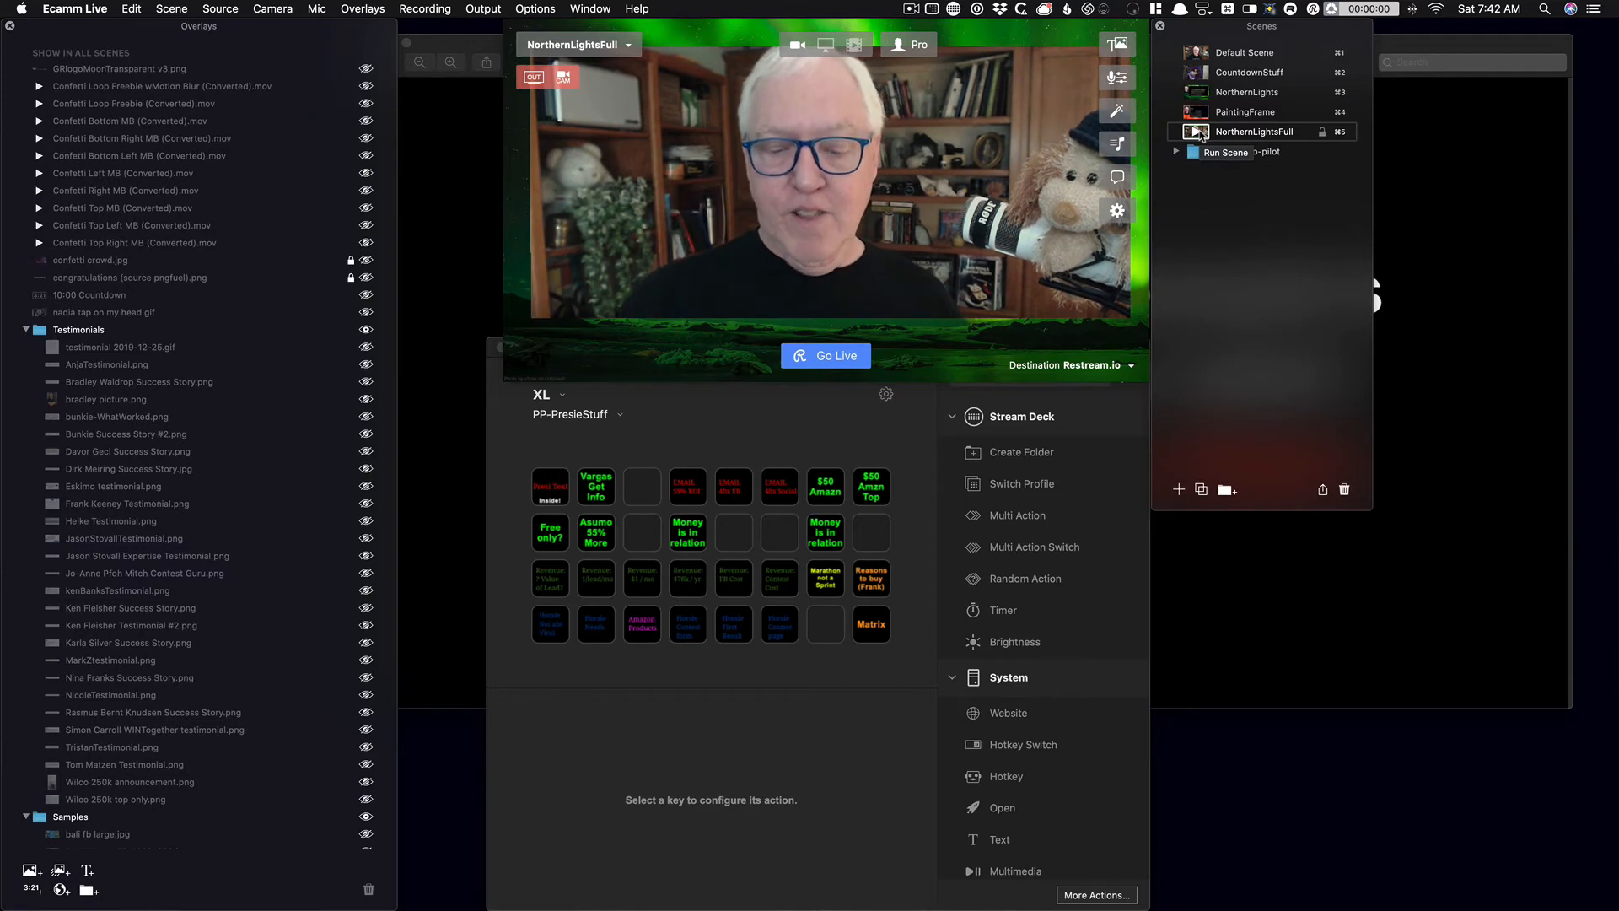
key(super+Tab)
key(super+Tab)
key(super+3)
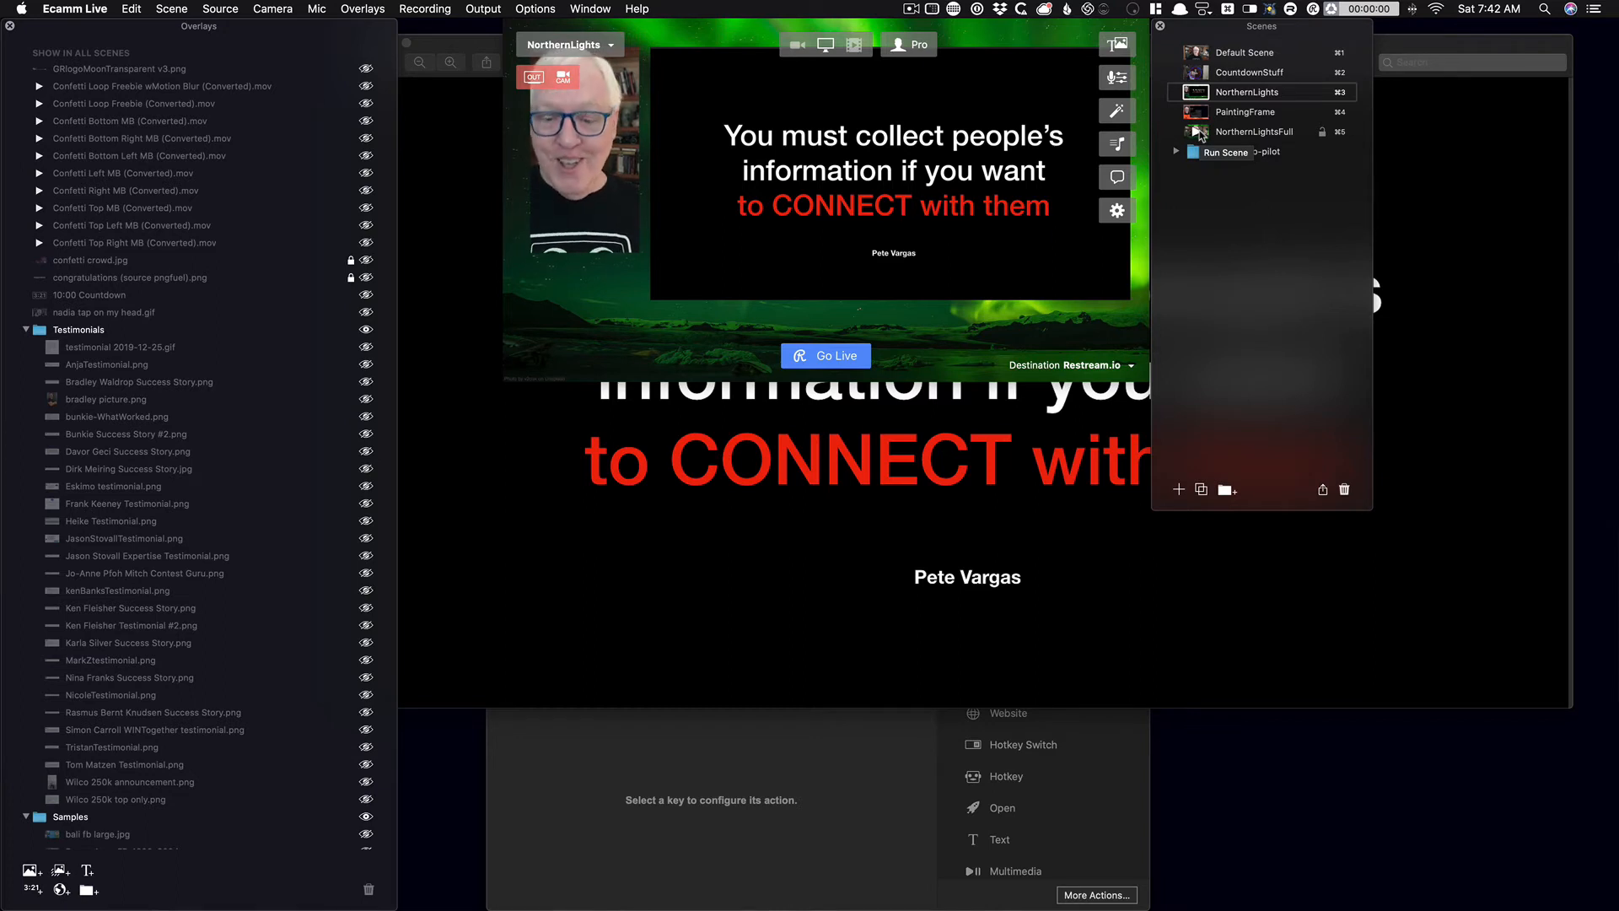
click(1198, 132)
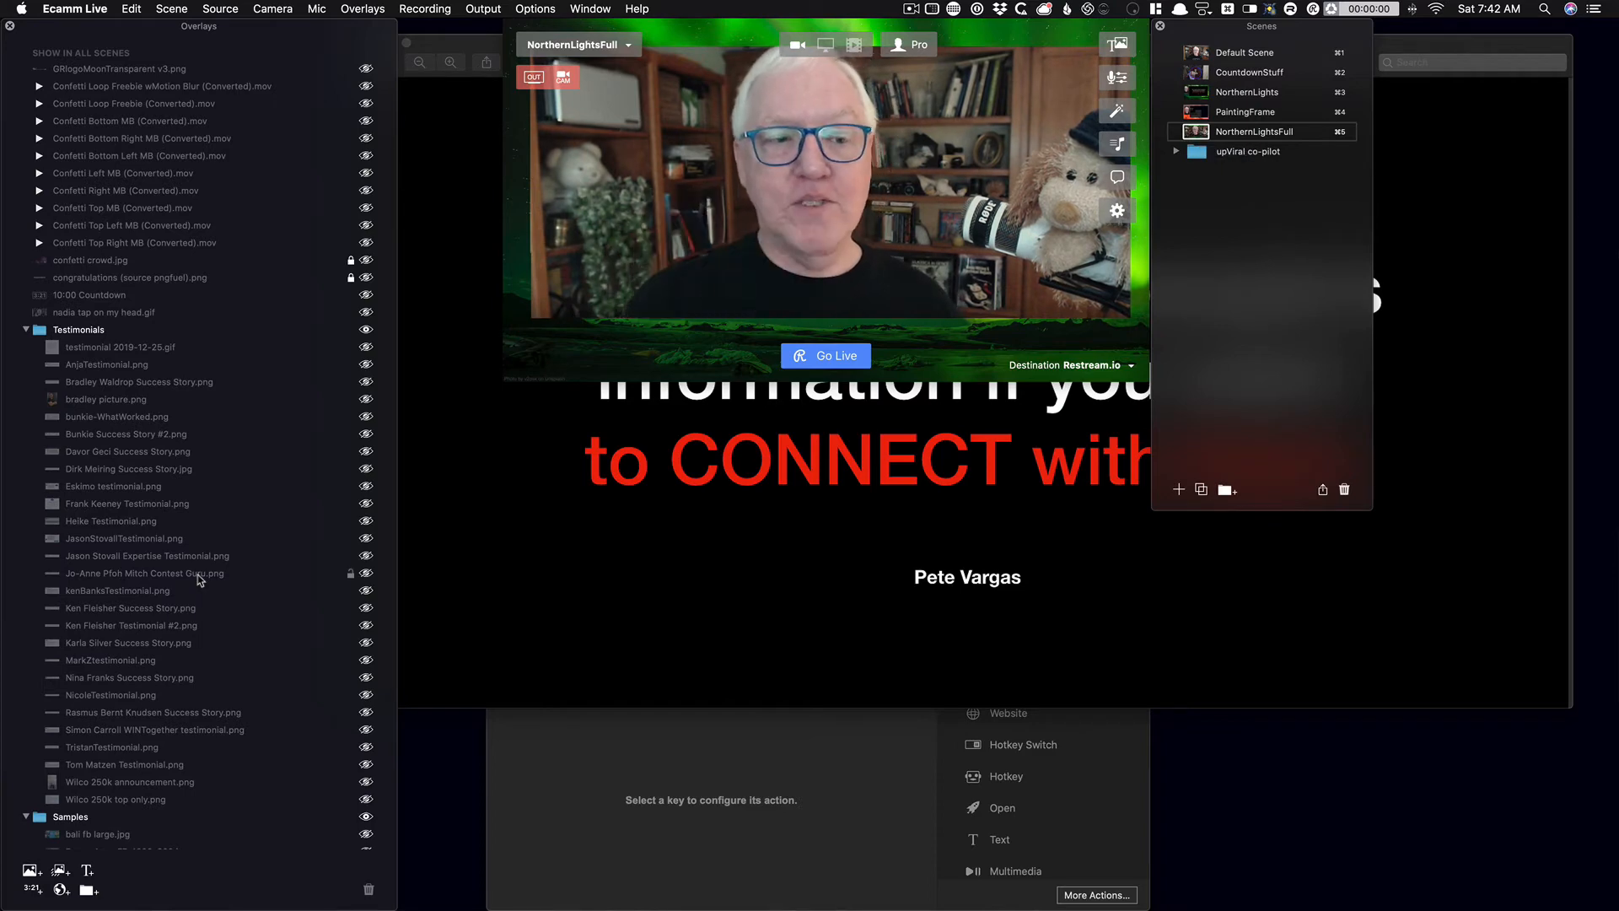
Look through the overlays from the Samples folder to PresiSlides etc, Text In Ecamm, Videos and the current scene's own overlays.
scroll(197, 576, down, 15)
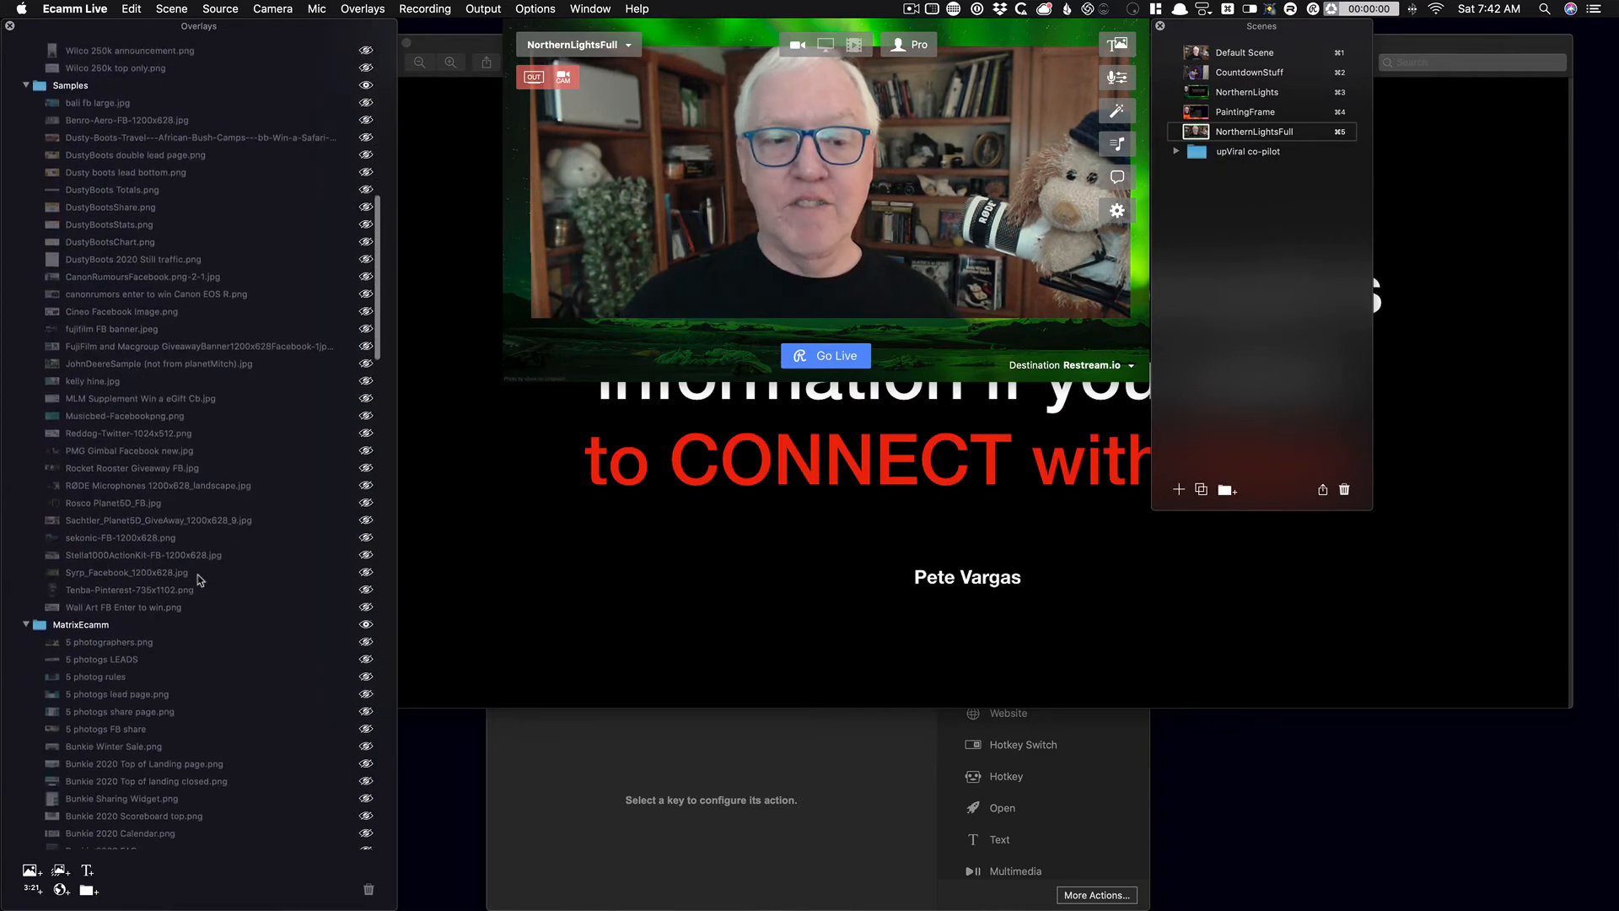
scroll(197, 574, down, 20)
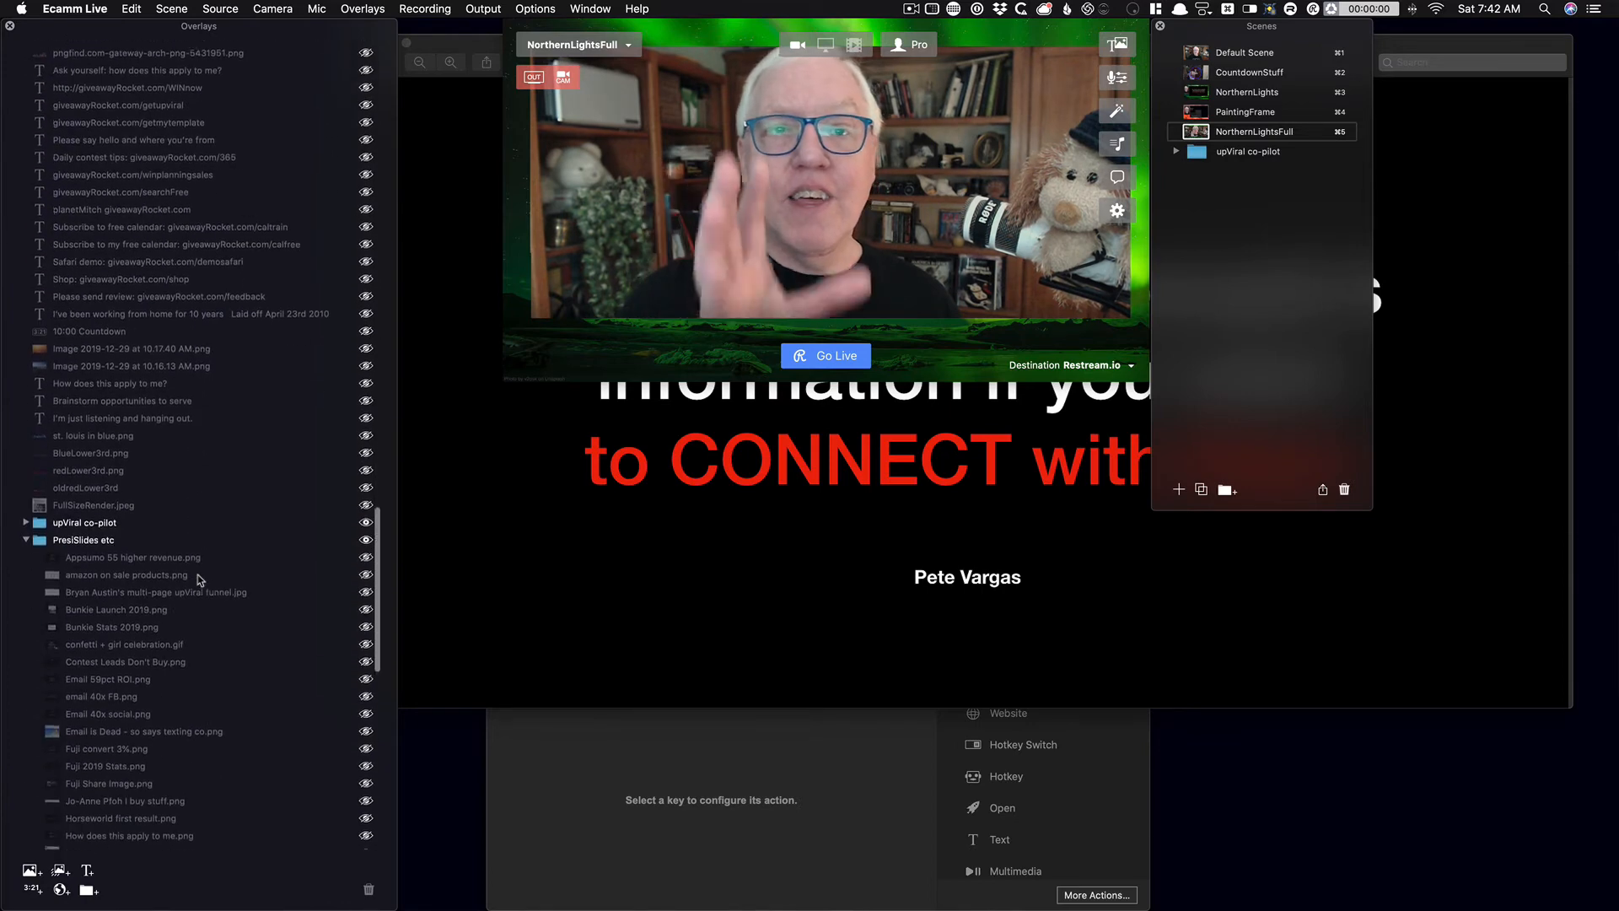
scroll(198, 580, down, 10)
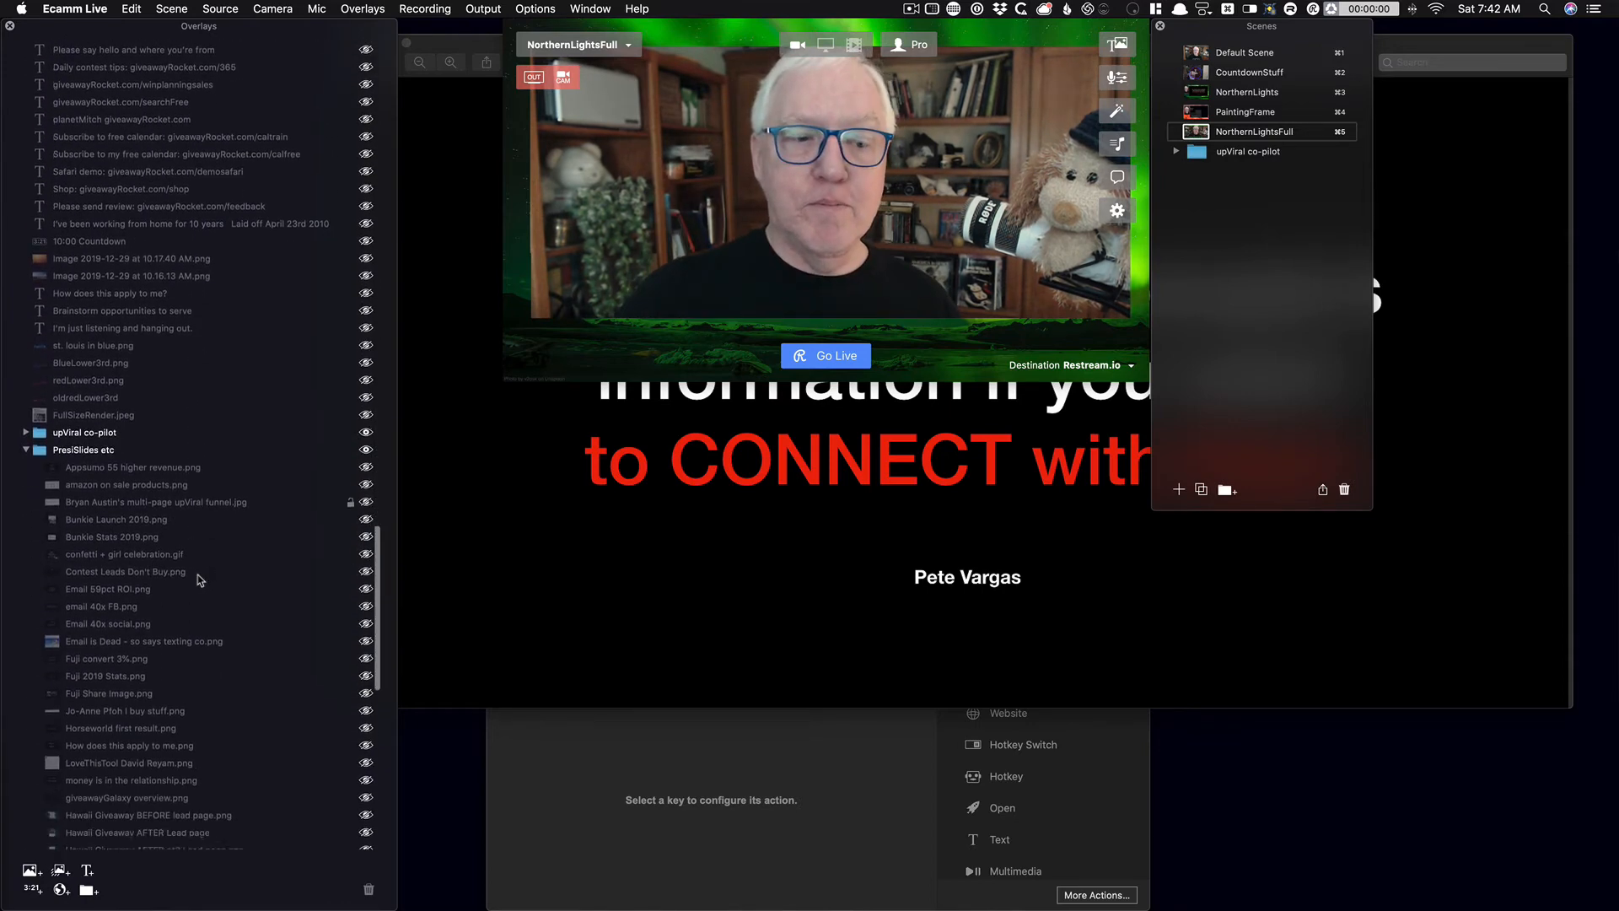
scroll(201, 580, down, 1)
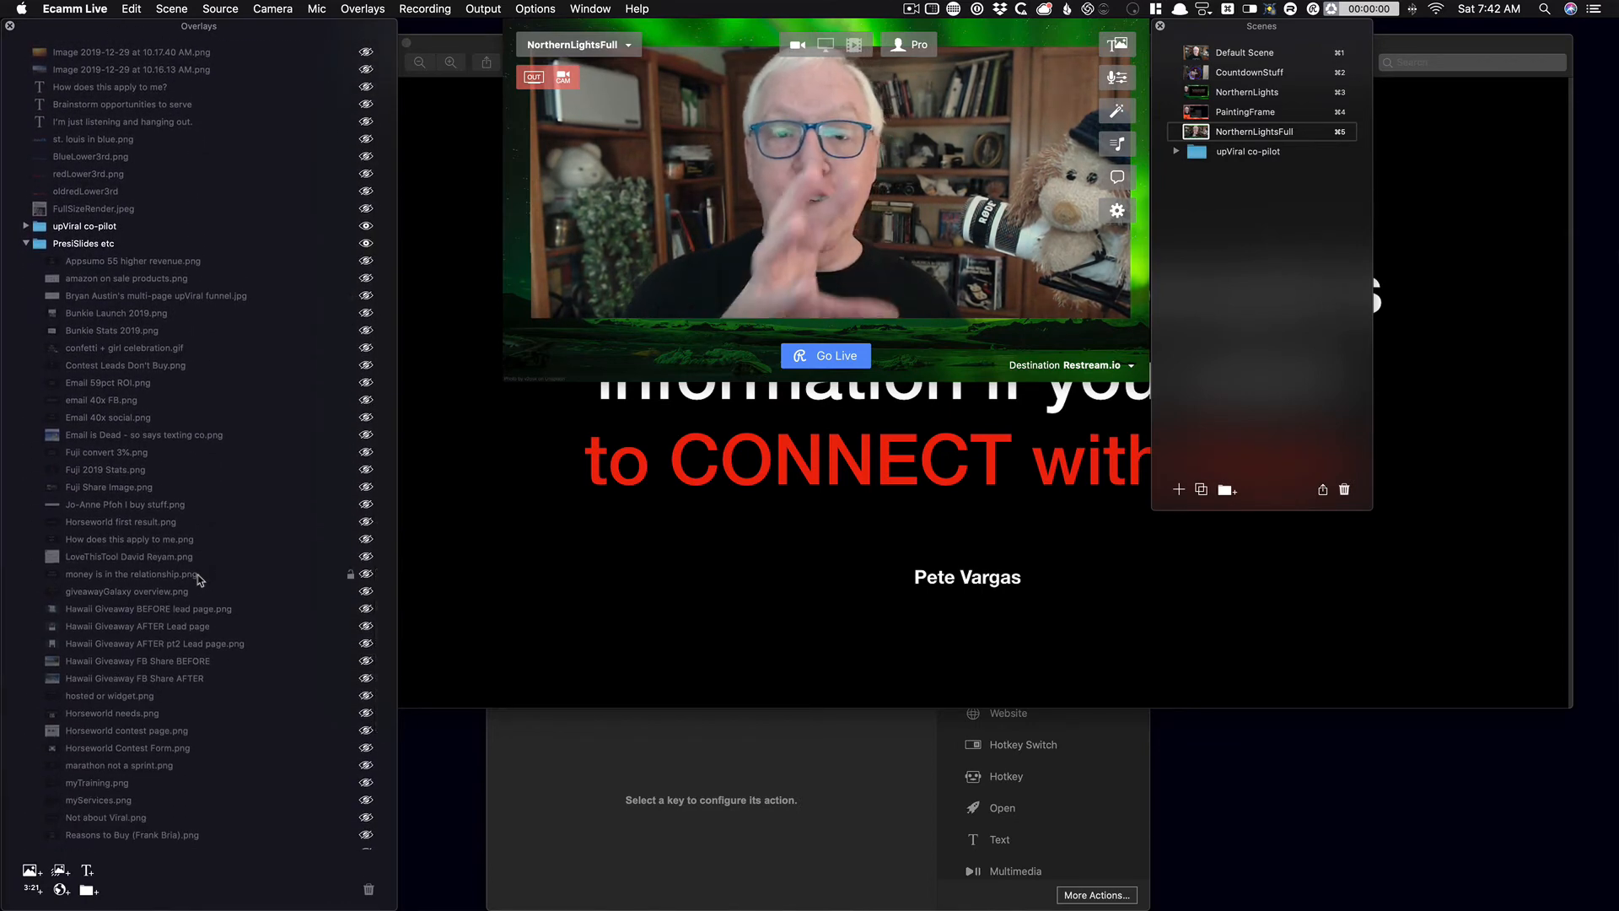
scroll(199, 578, down, 15)
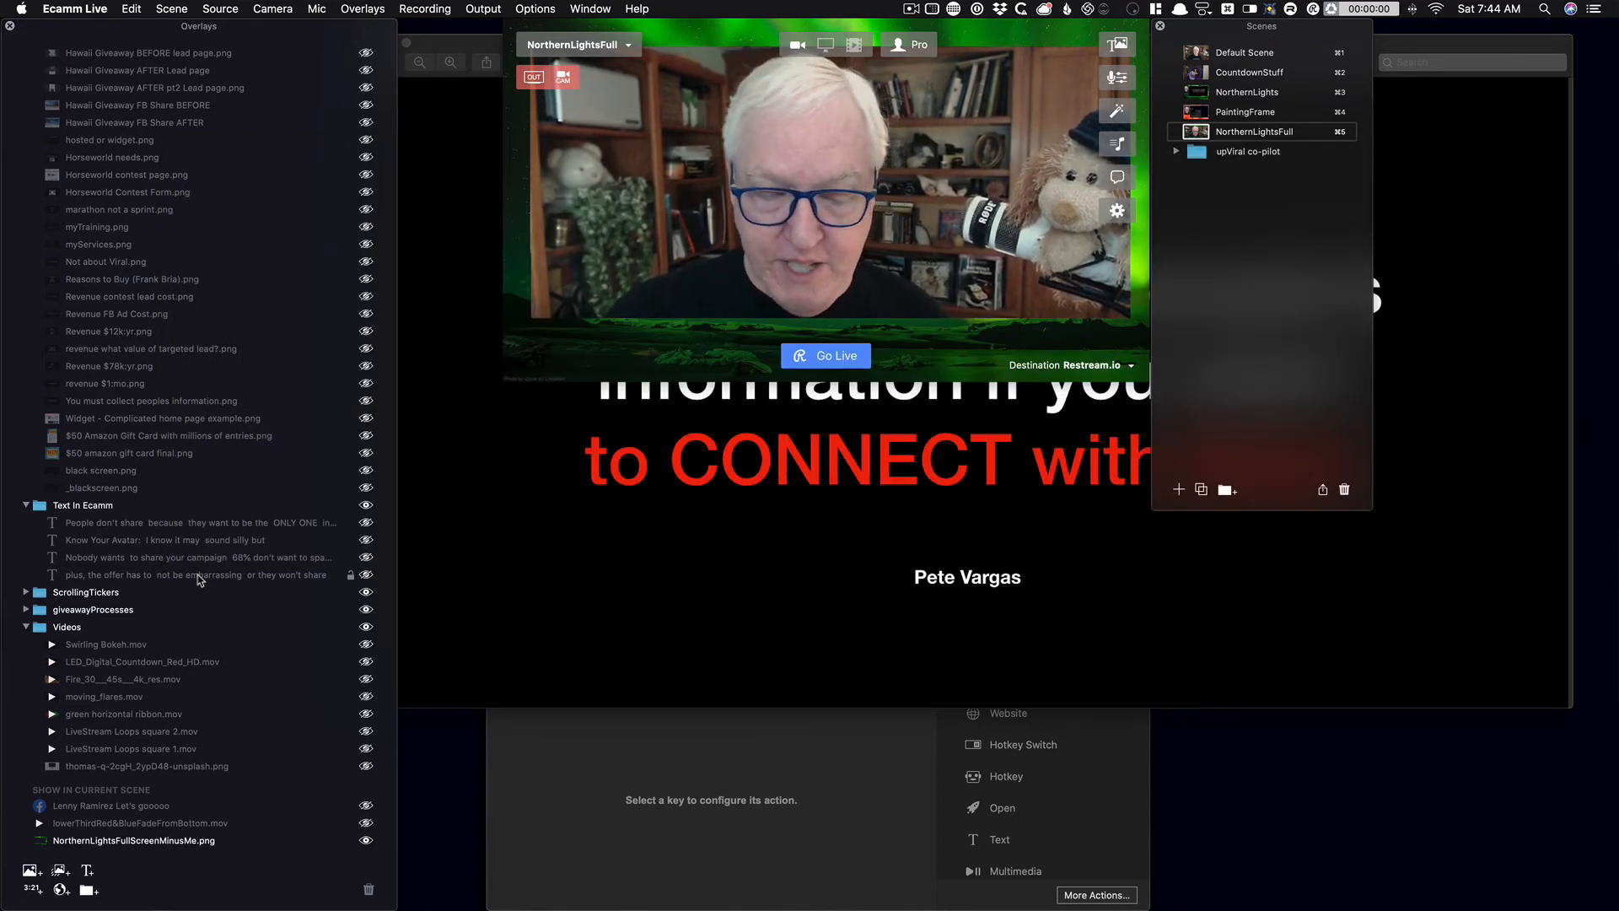
Show Safari's national enquirer covers page in the NorthernLights scene with the Shop: giveawayRocket.com/shop lower third, and bring Ecamm Live forward.
key(super+Tab)
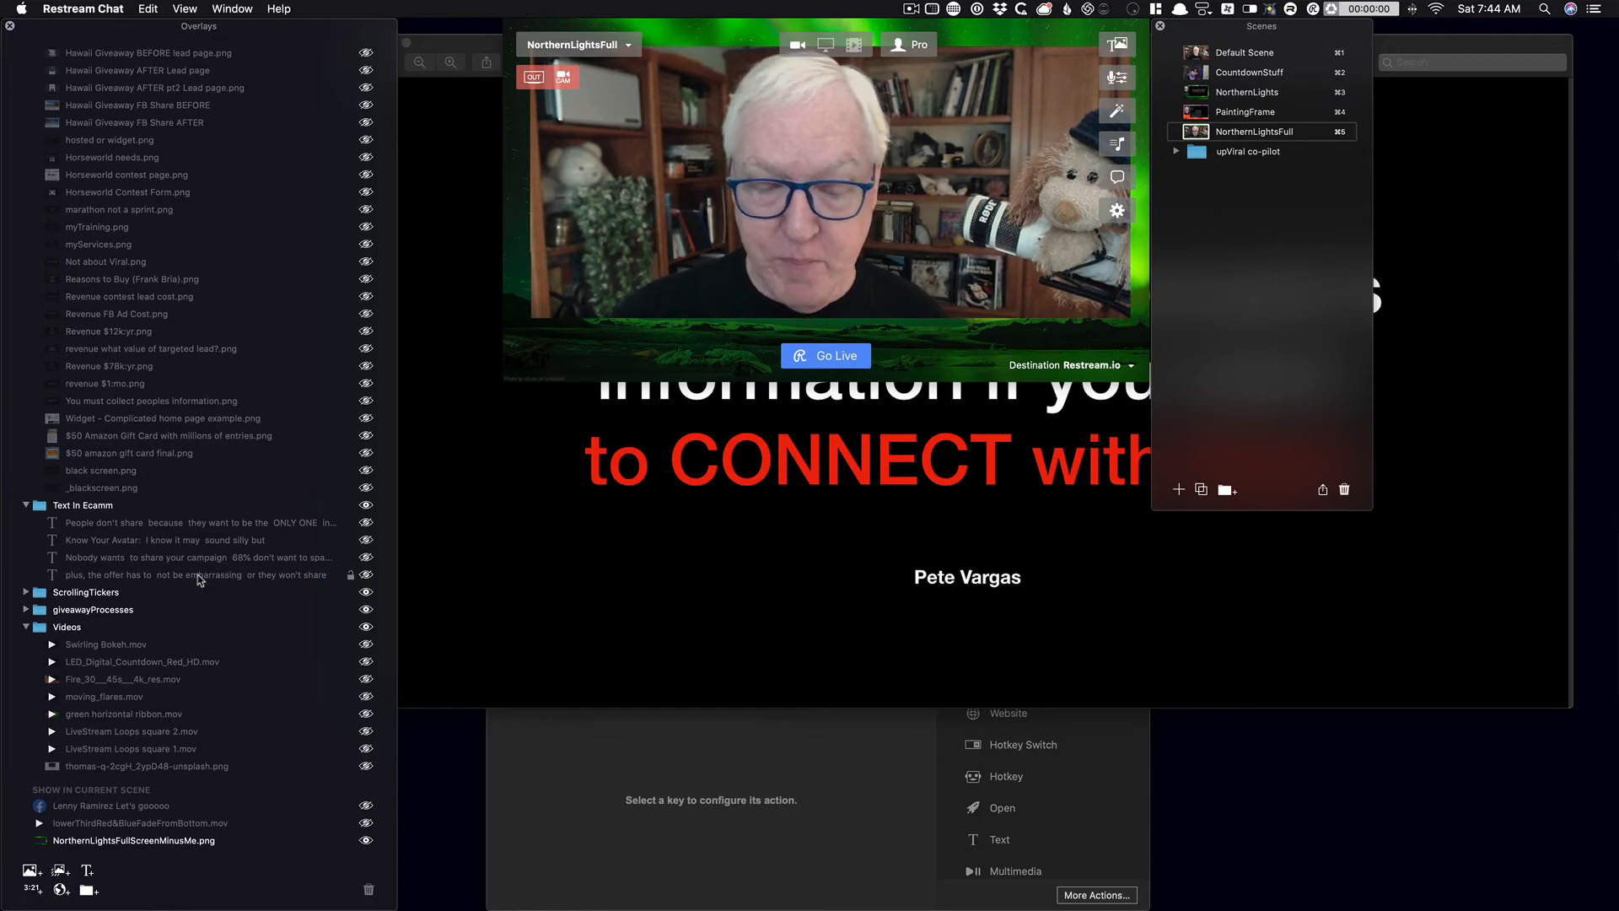
key(super+Tab)
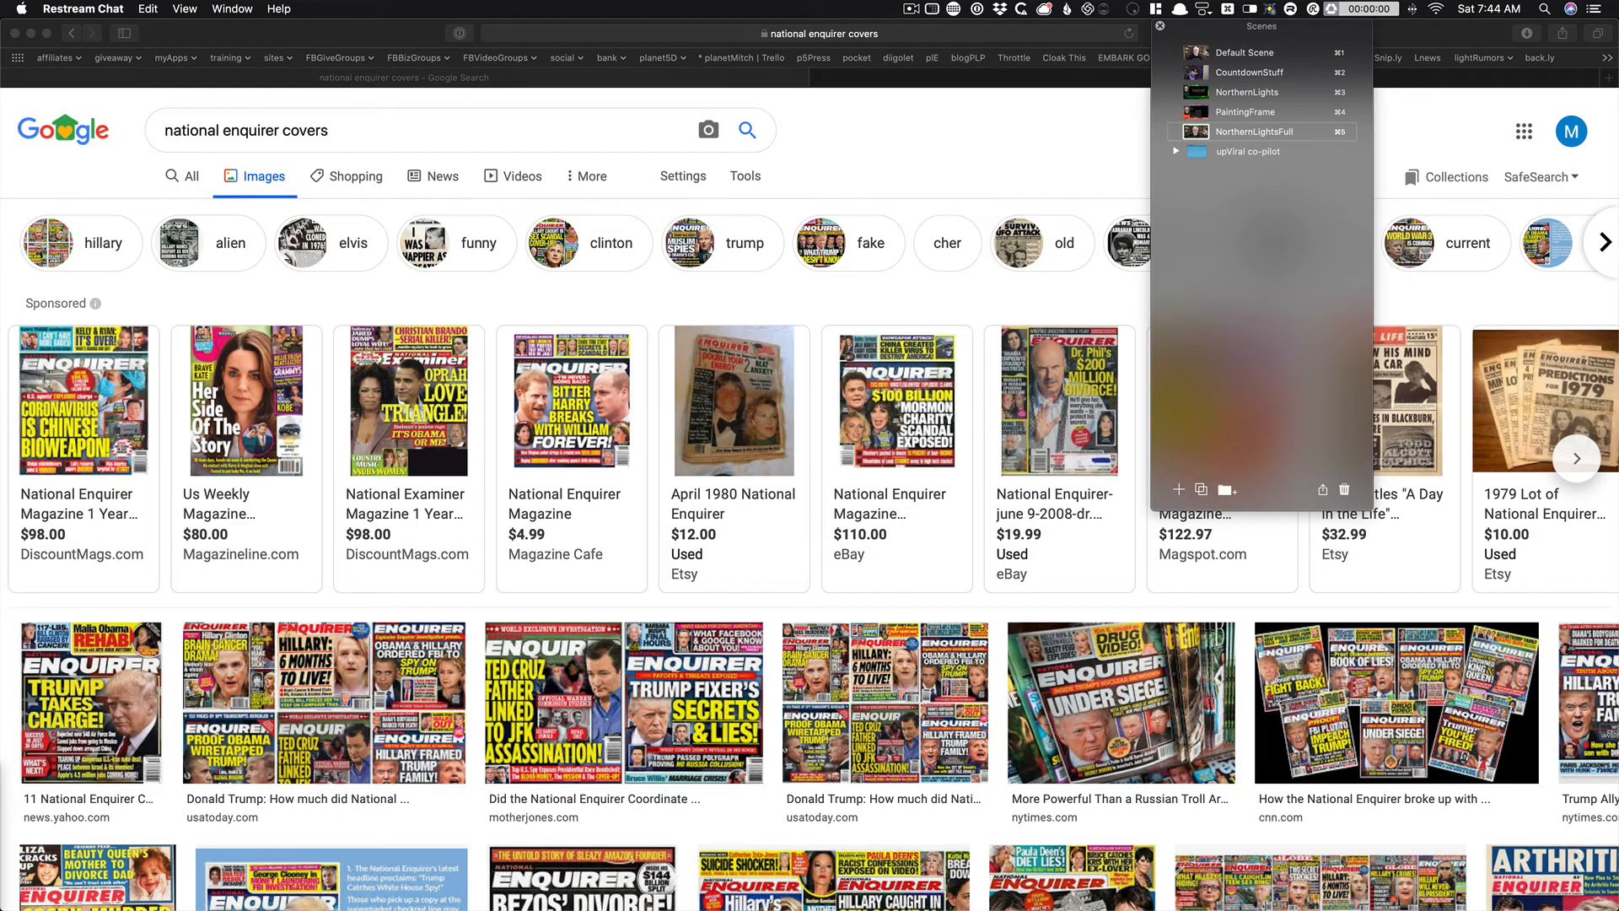
key(super+3)
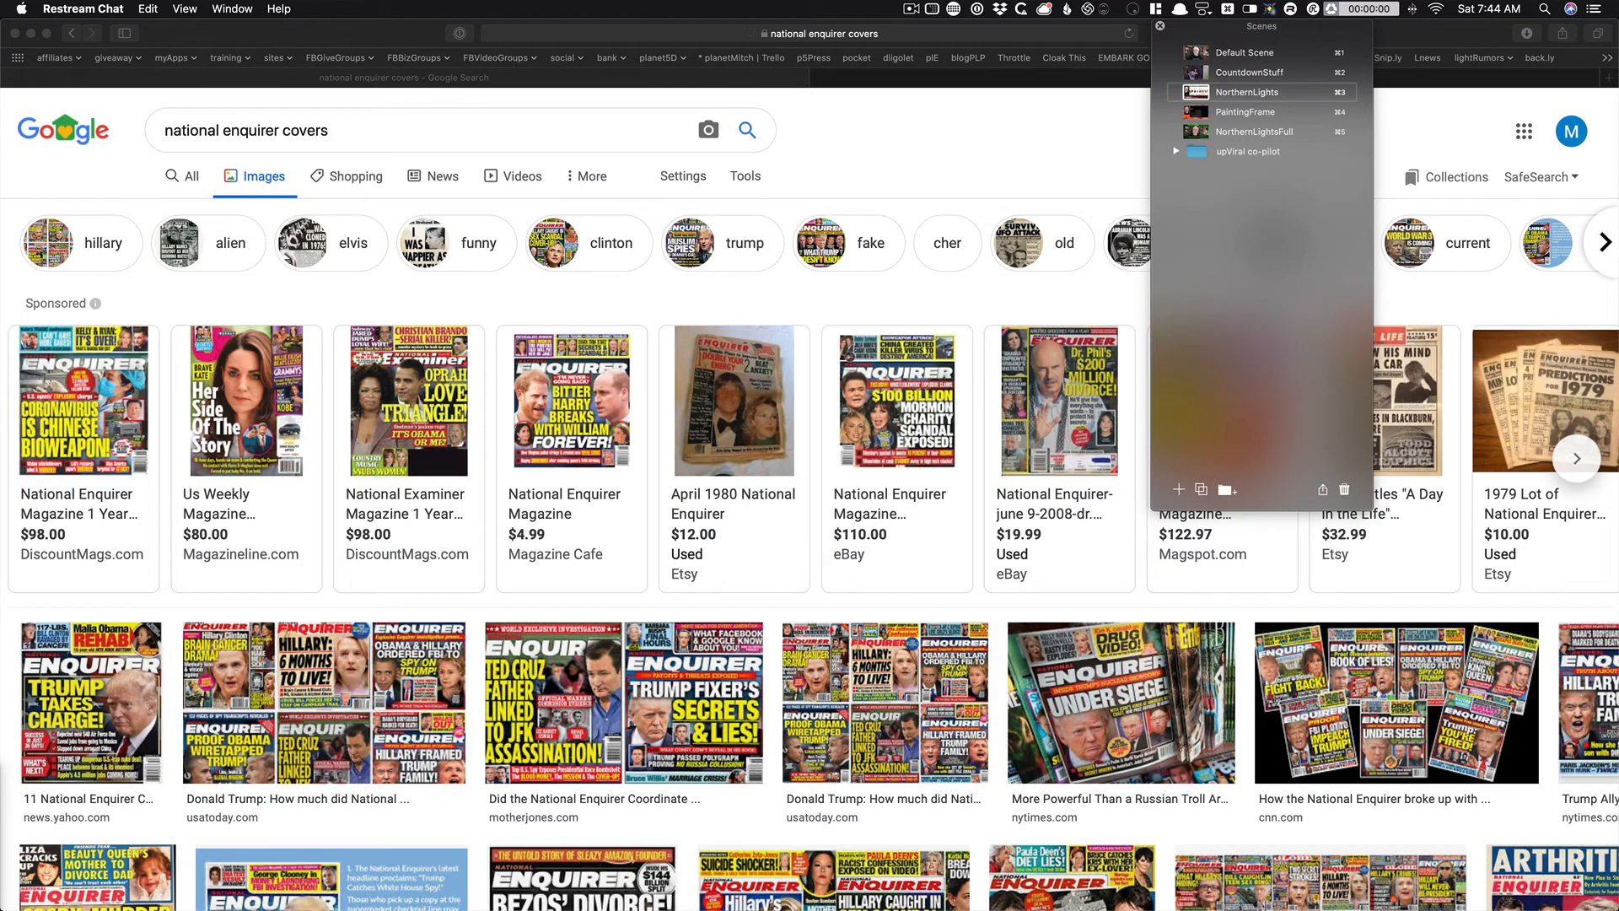
key(super+Tab)
key(super+Tab)
key(super+Tab)
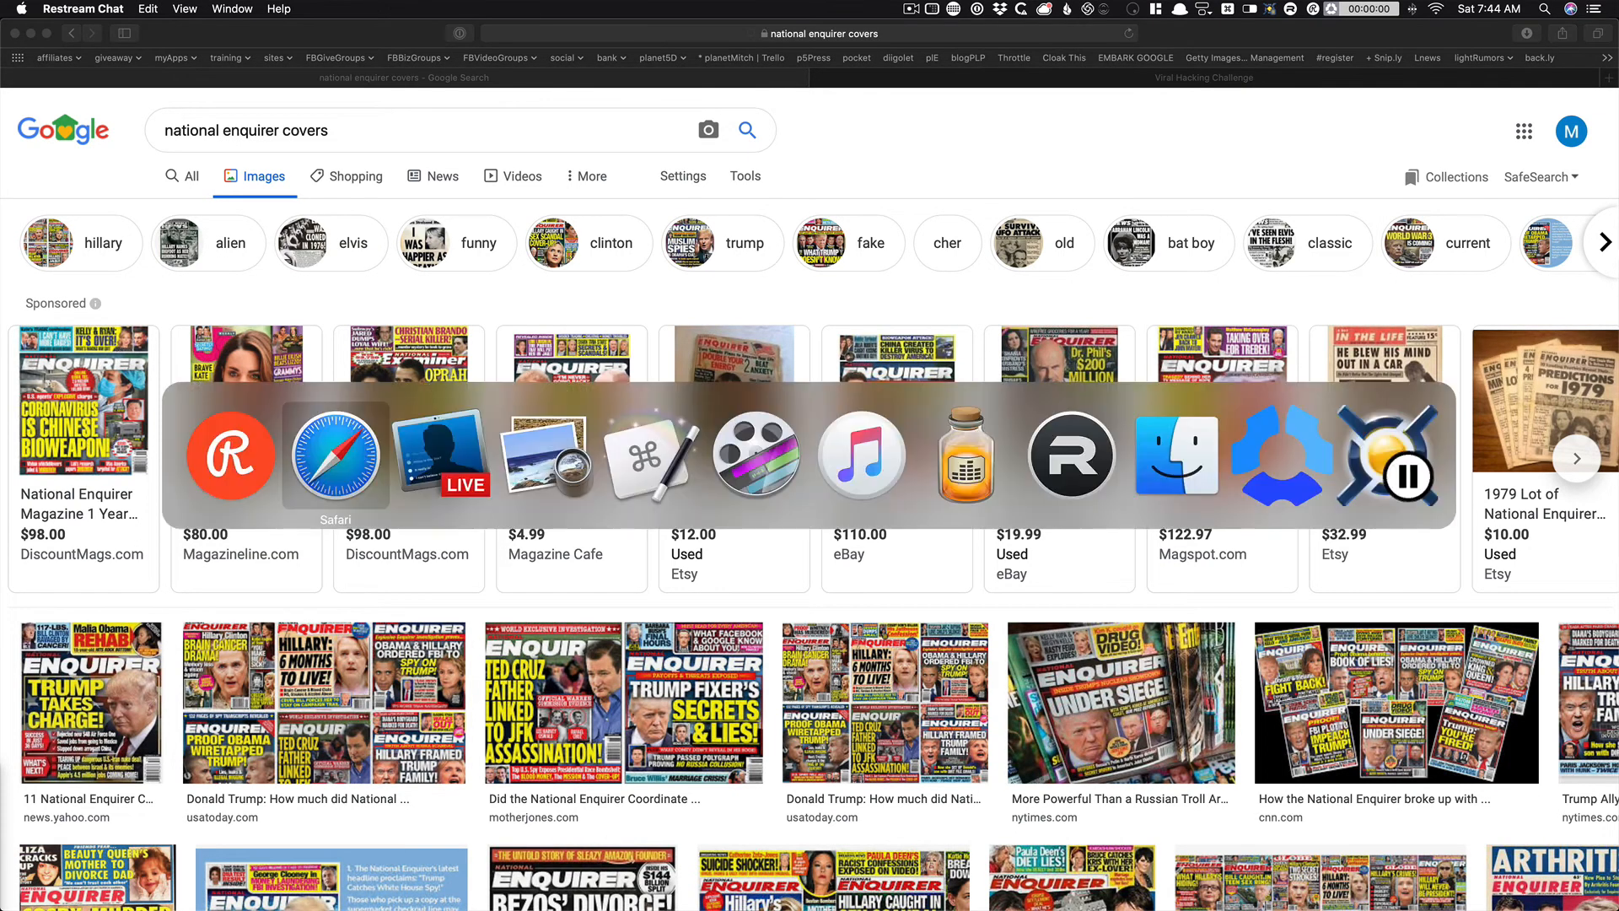
key(super+Tab)
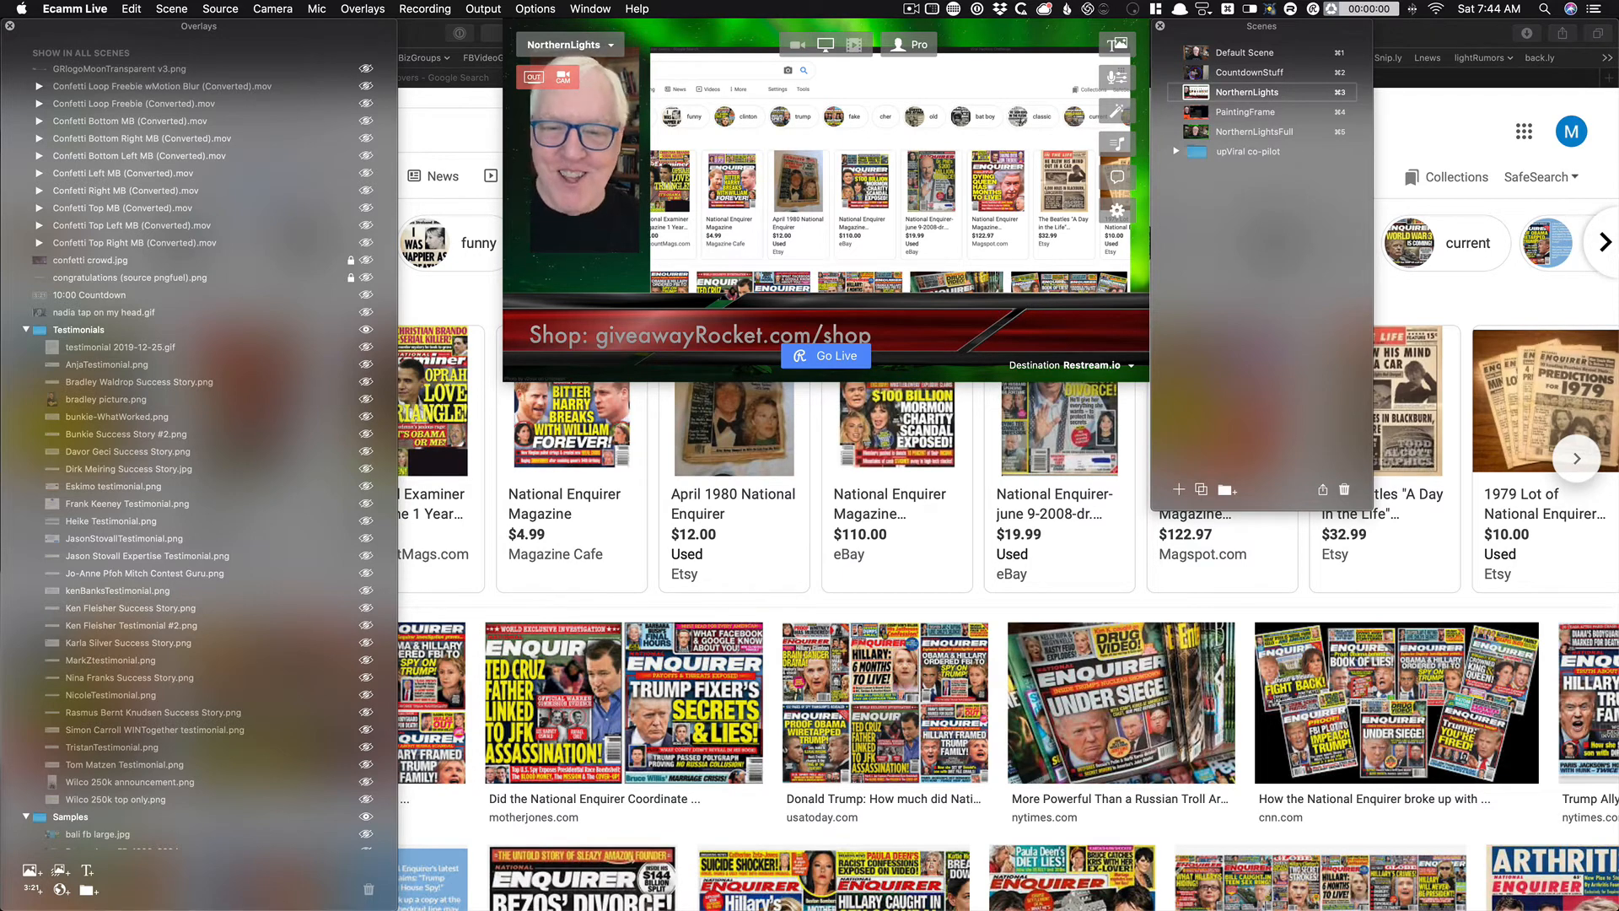
Return to the NorthernLightsFull scene without the Shop overlay, clear Safari away, and bring Stream Deck's Ecamm profile to the front.
key(super+5)
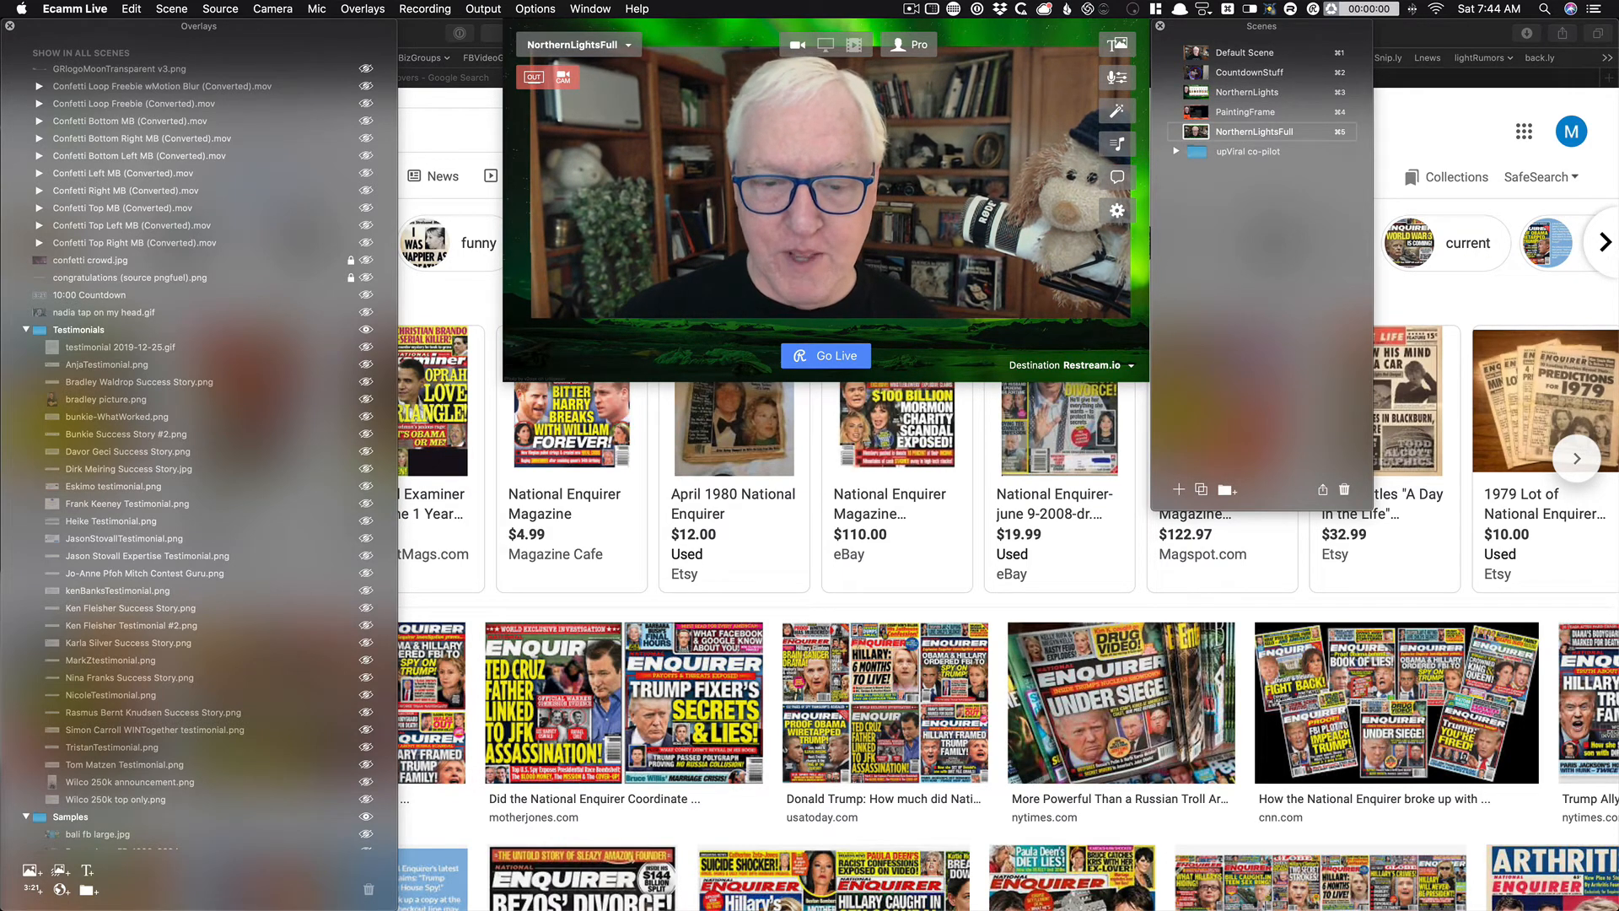
click(643, 604)
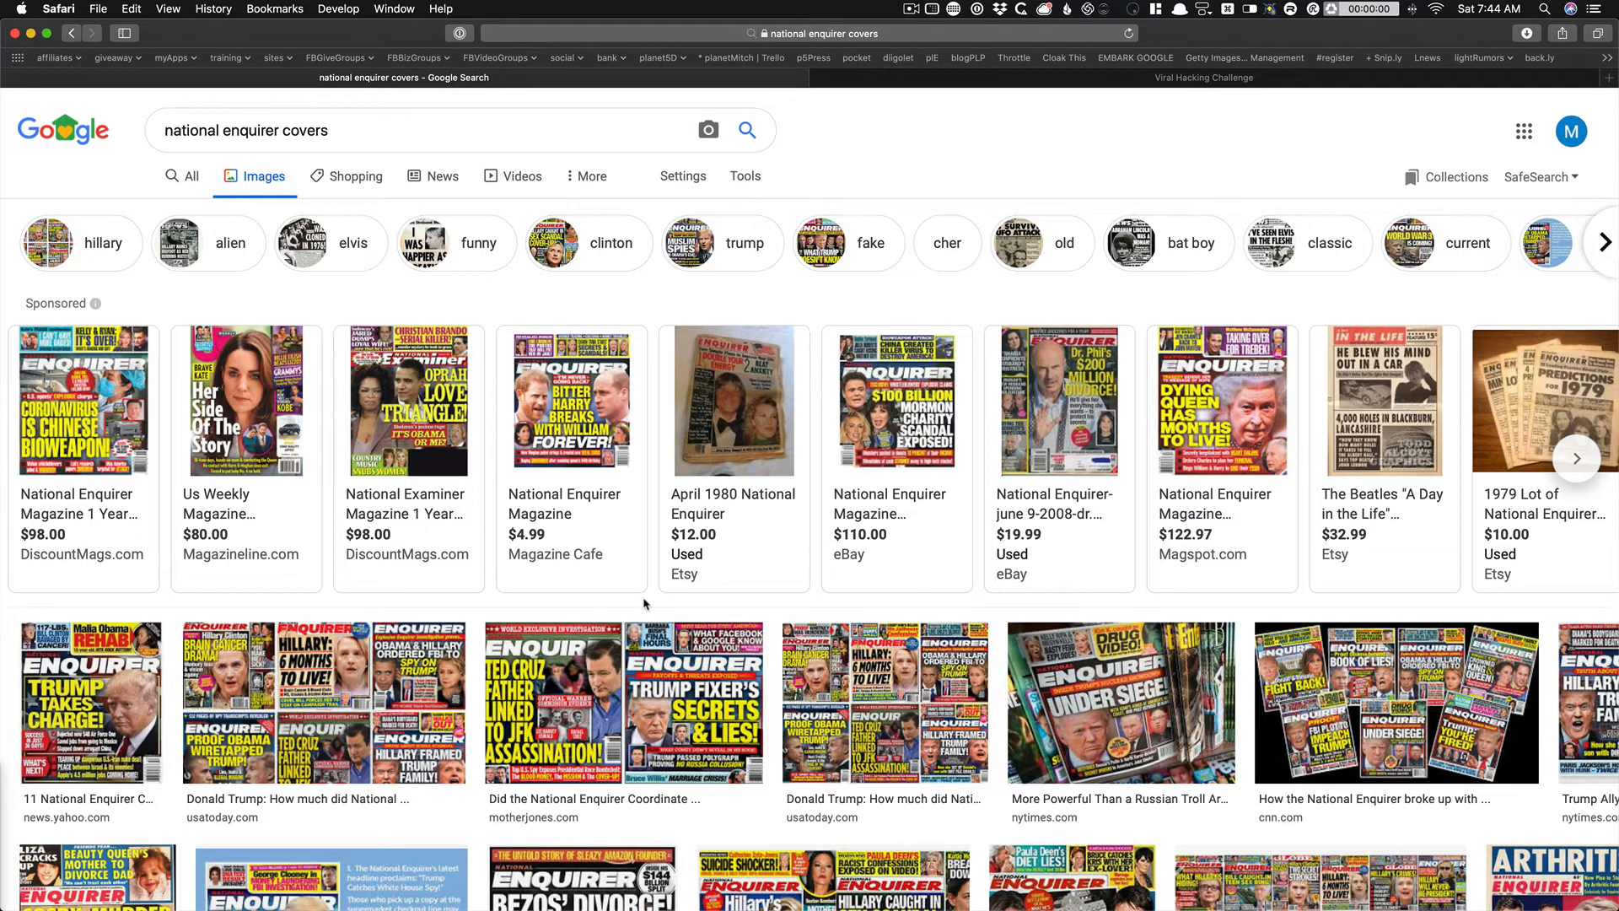
key(super+Tab)
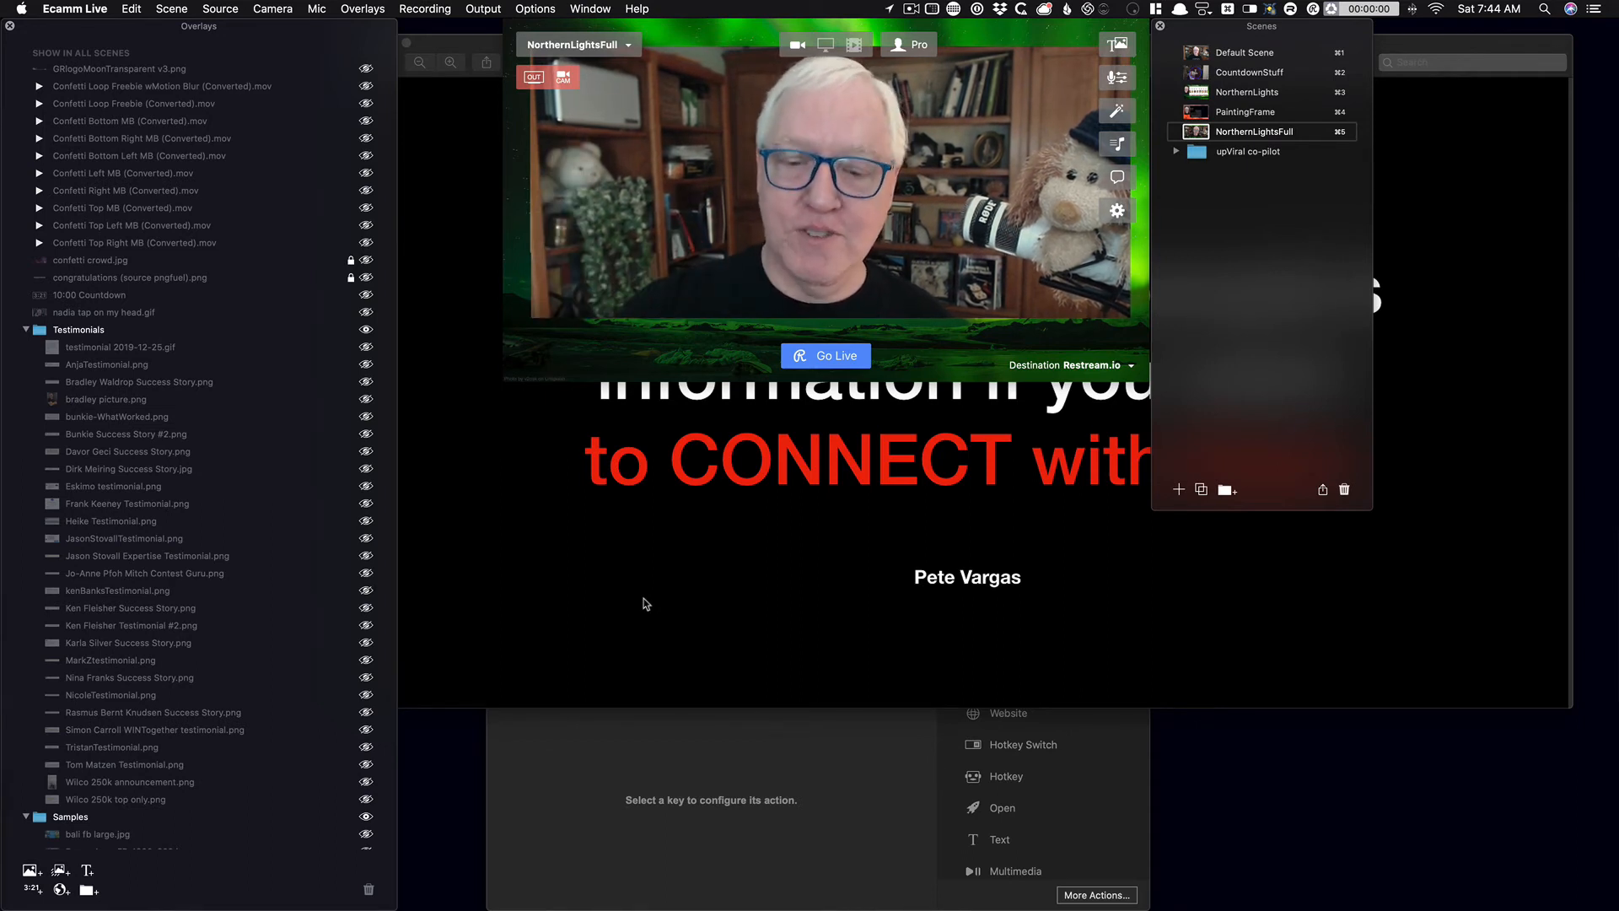
click(721, 725)
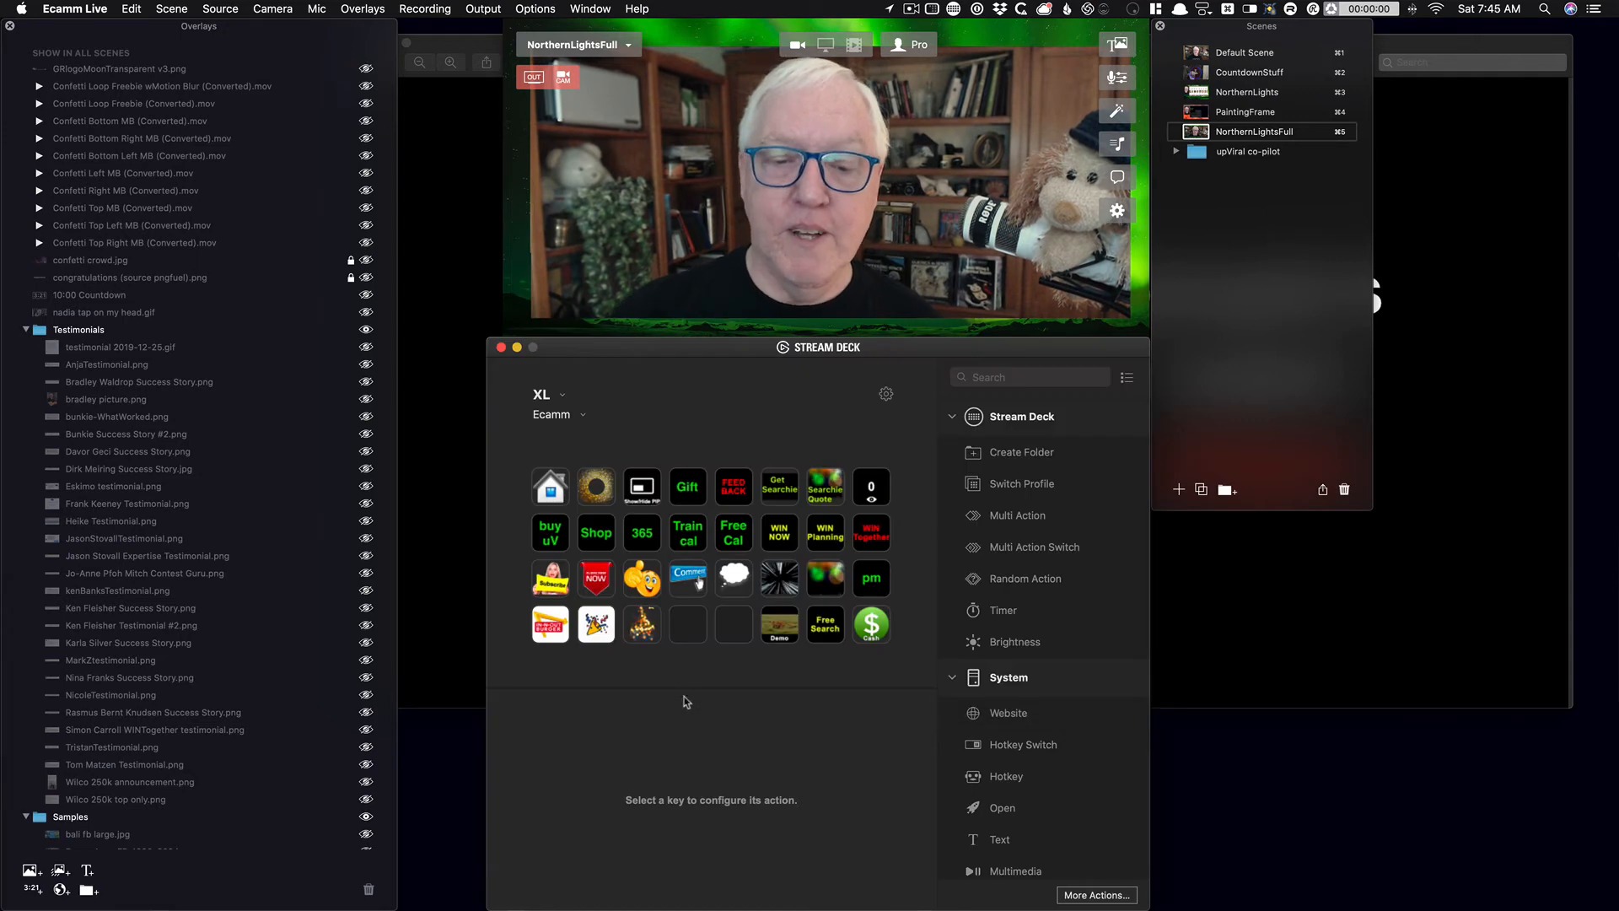
Open the Shop multi action switch, review its first action set, and inspect the shop keyboard macro Hotkey action.
click(596, 531)
scroll(596, 532, down, 2)
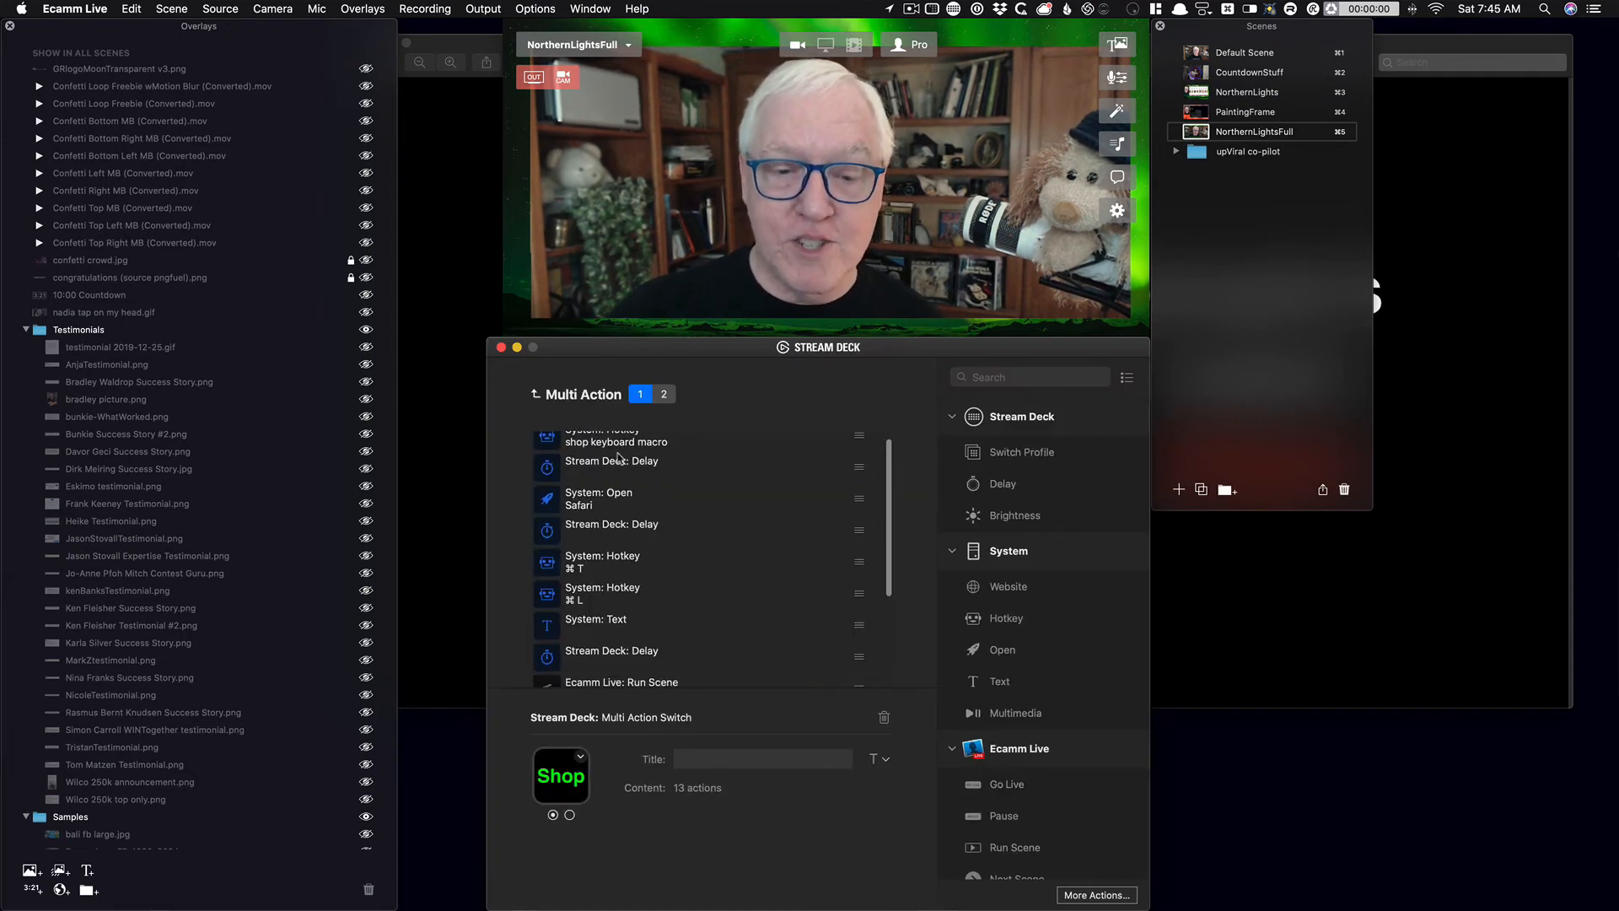
scroll(621, 461, up, 3)
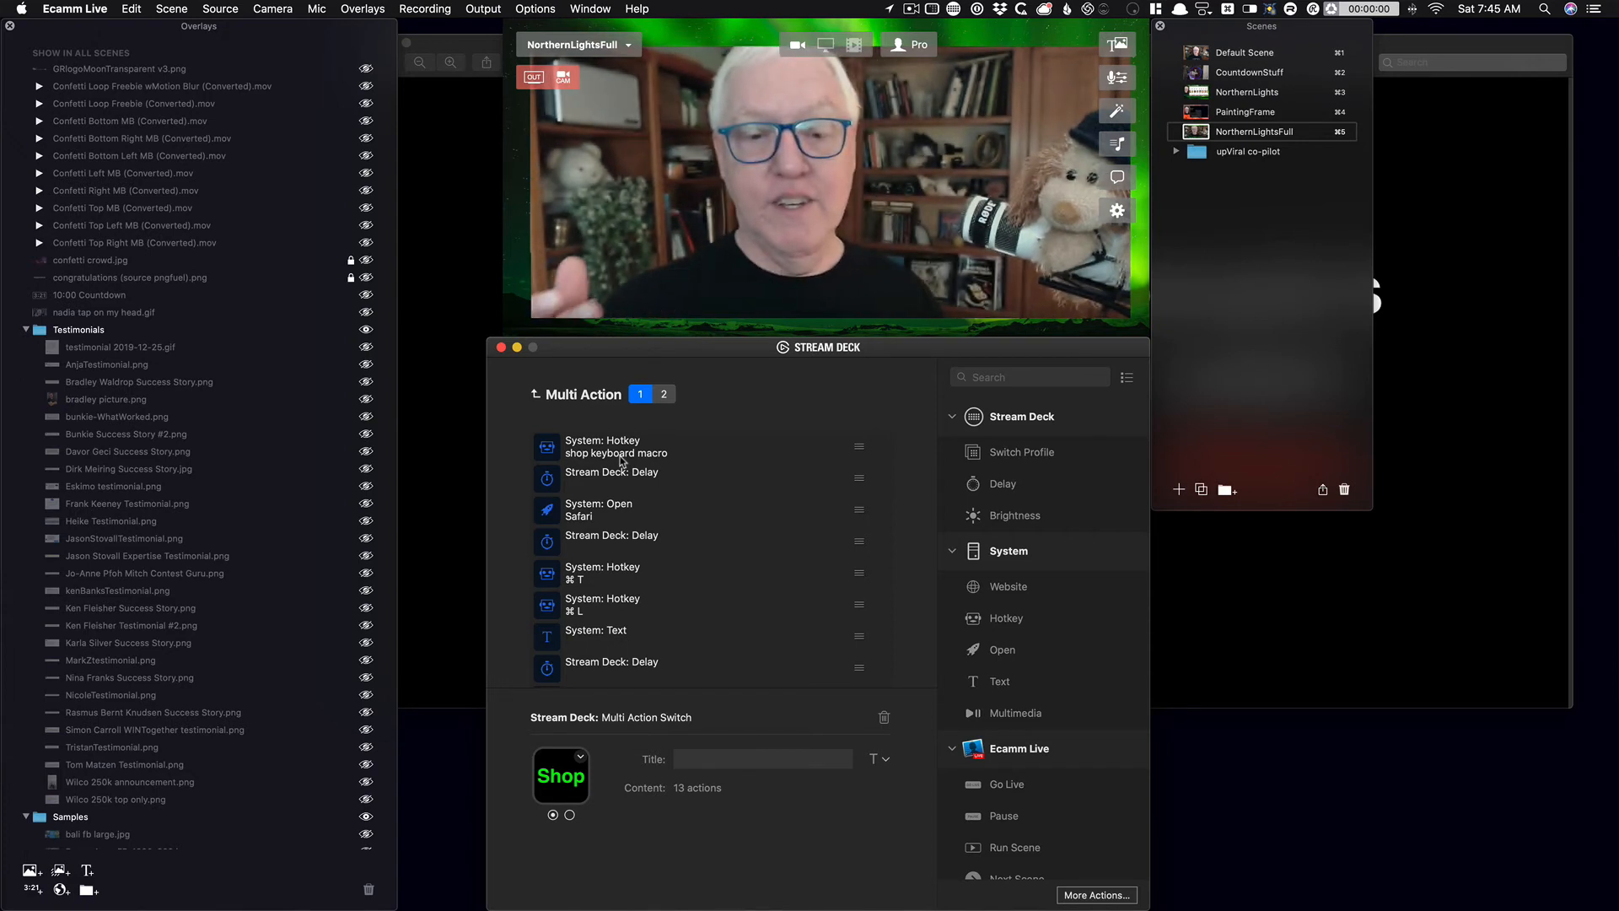
click(622, 461)
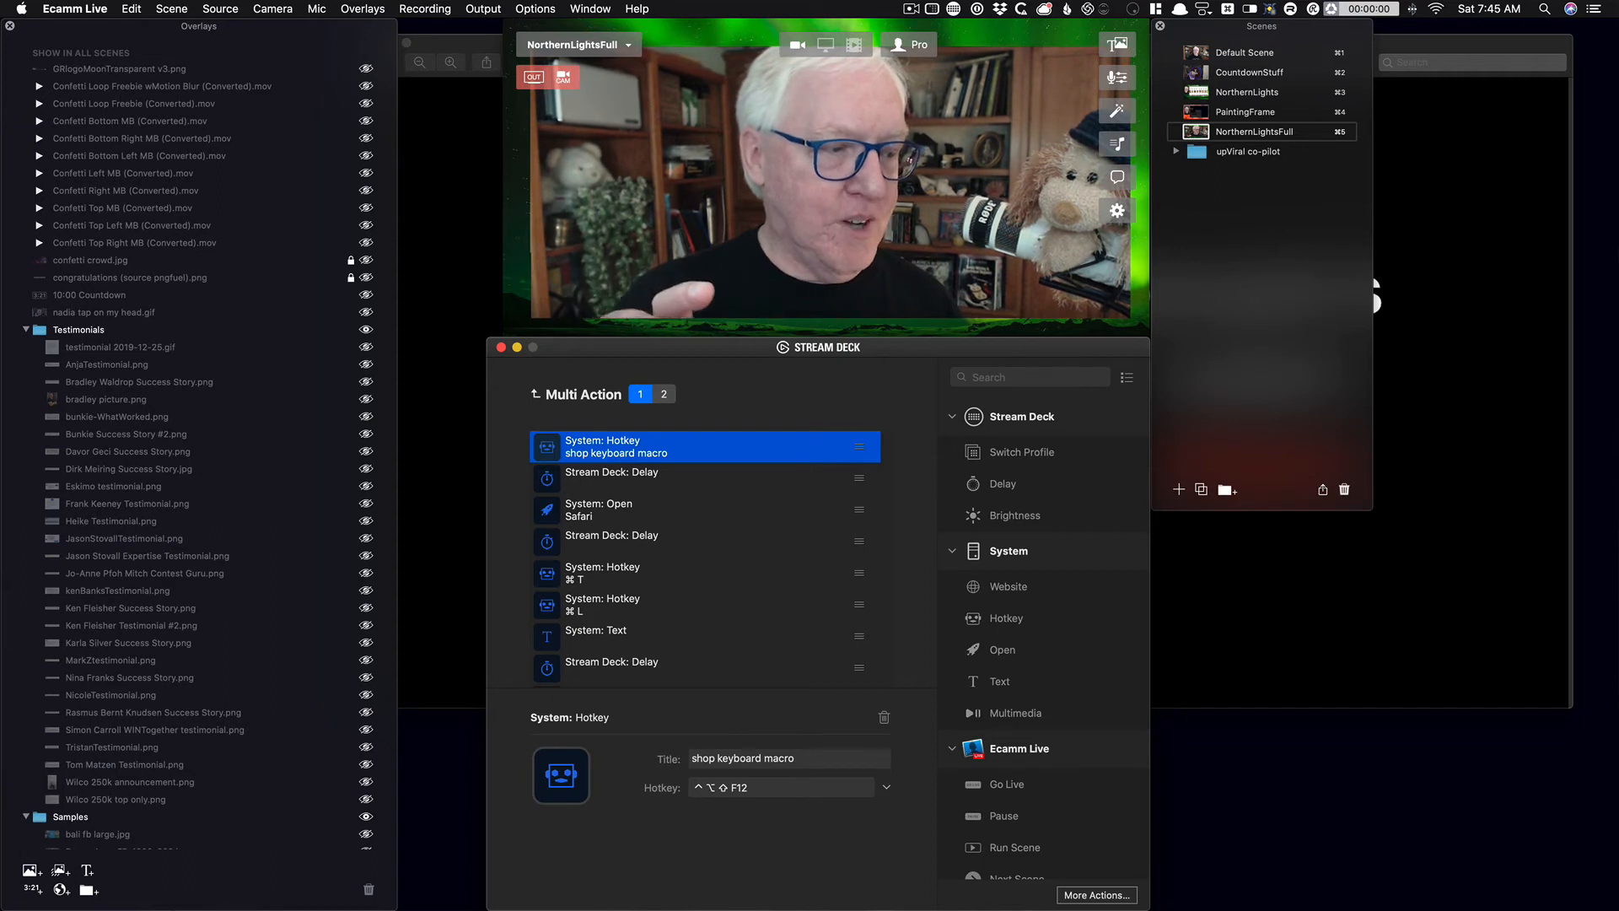
Bring Restream Chat forward, move its window clear of the screen edge, and send a short test message of repeated "jg" letters.
key(super+Tab)
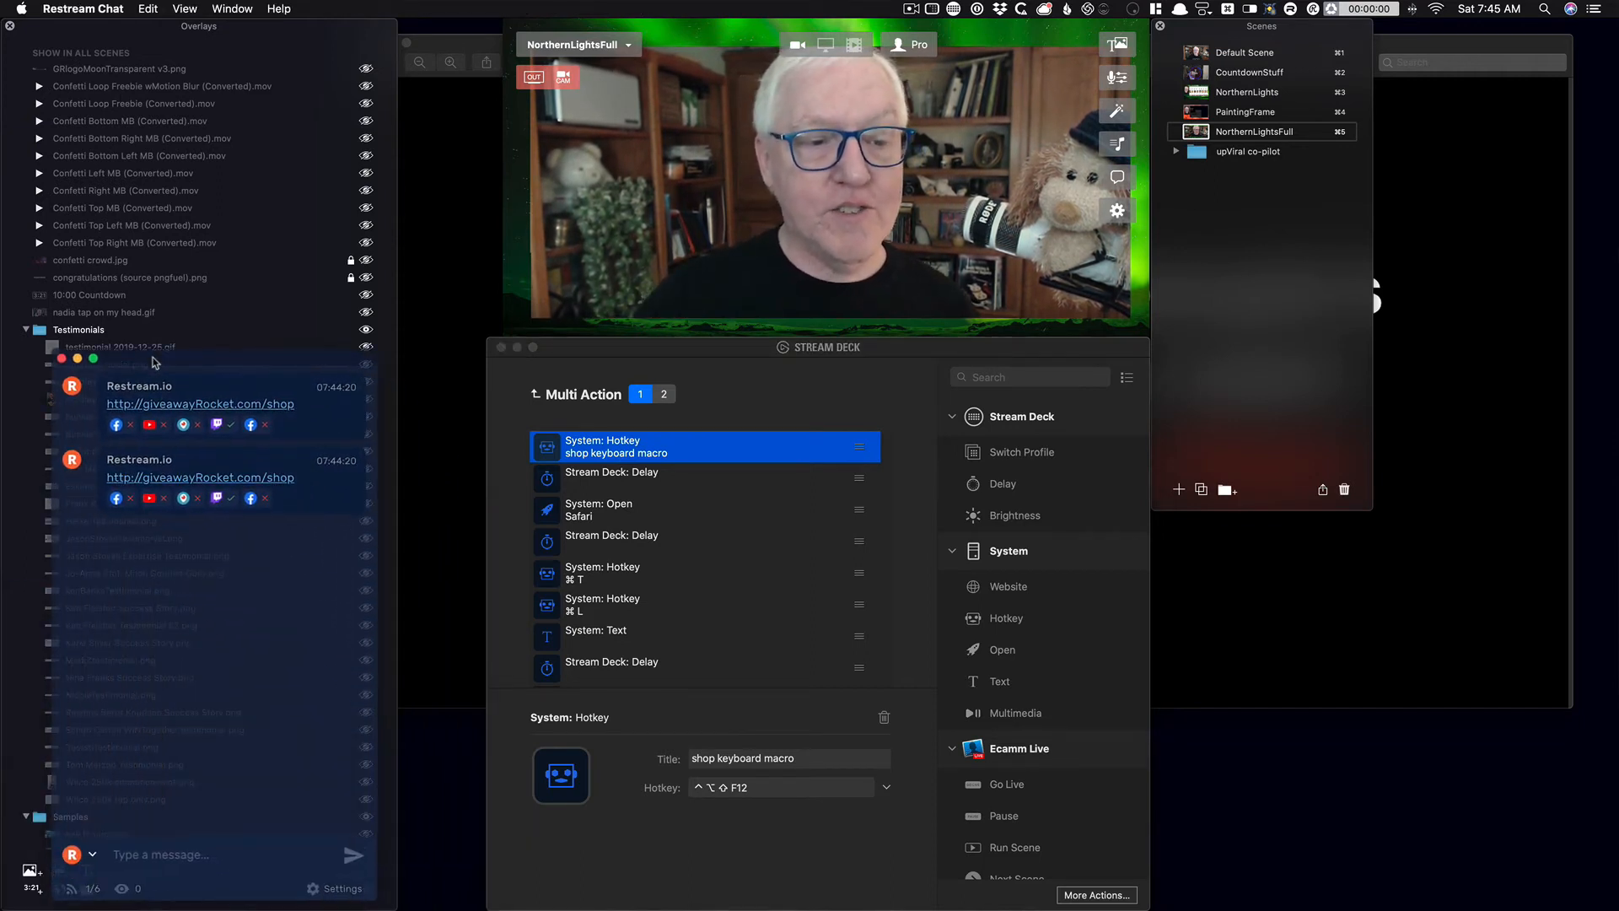
drag(145, 350, 246, 309)
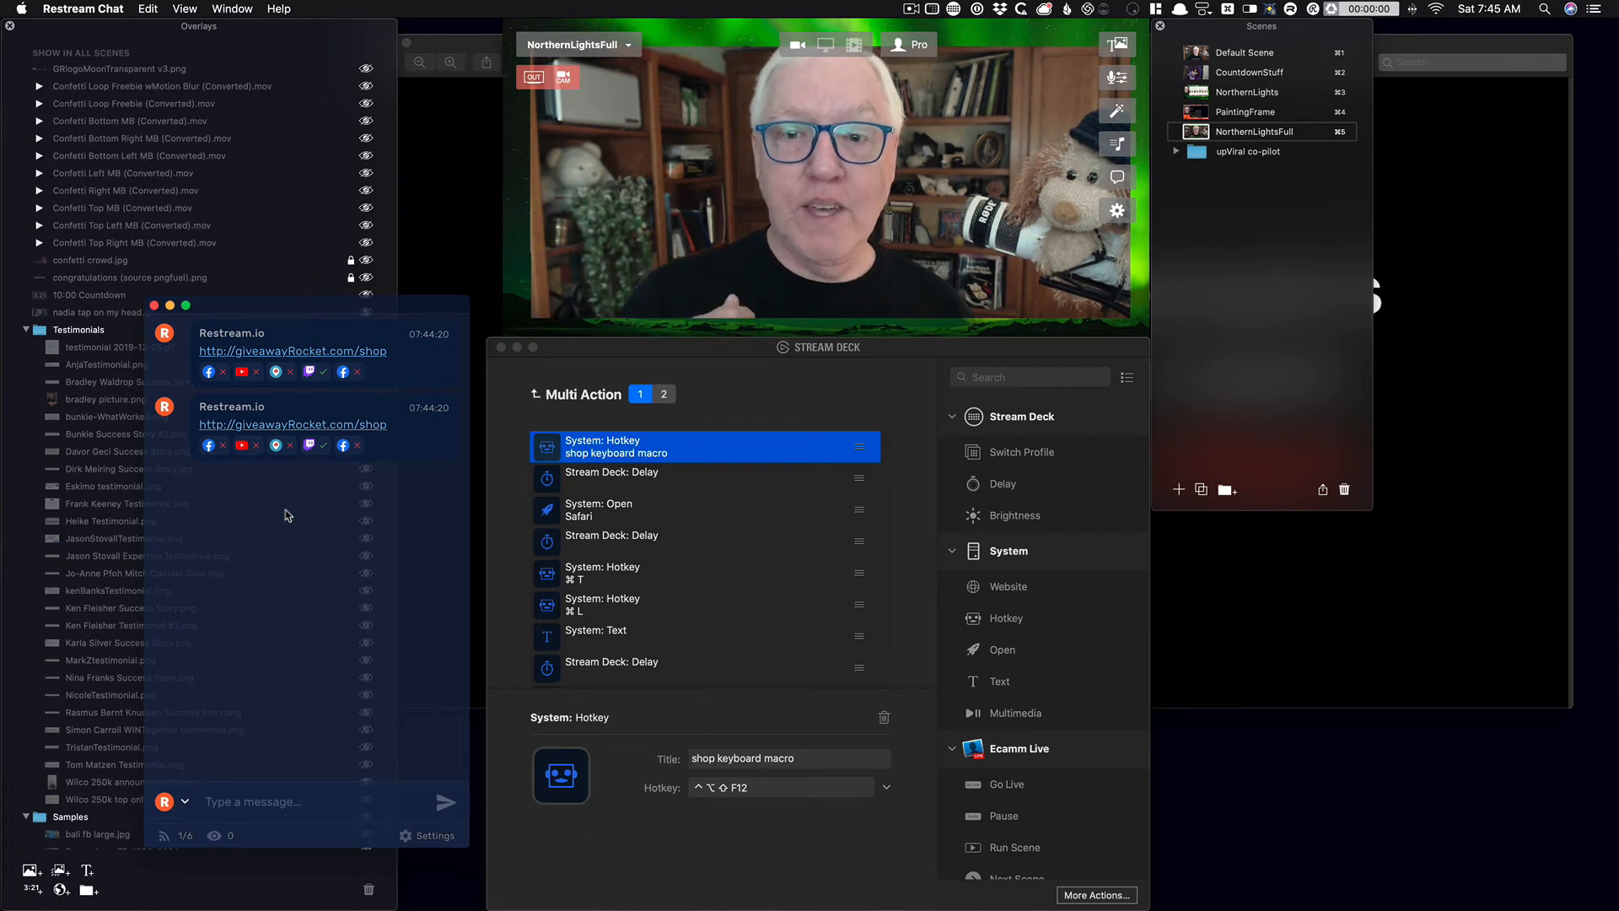
click(228, 793)
text(jgjgjgj)
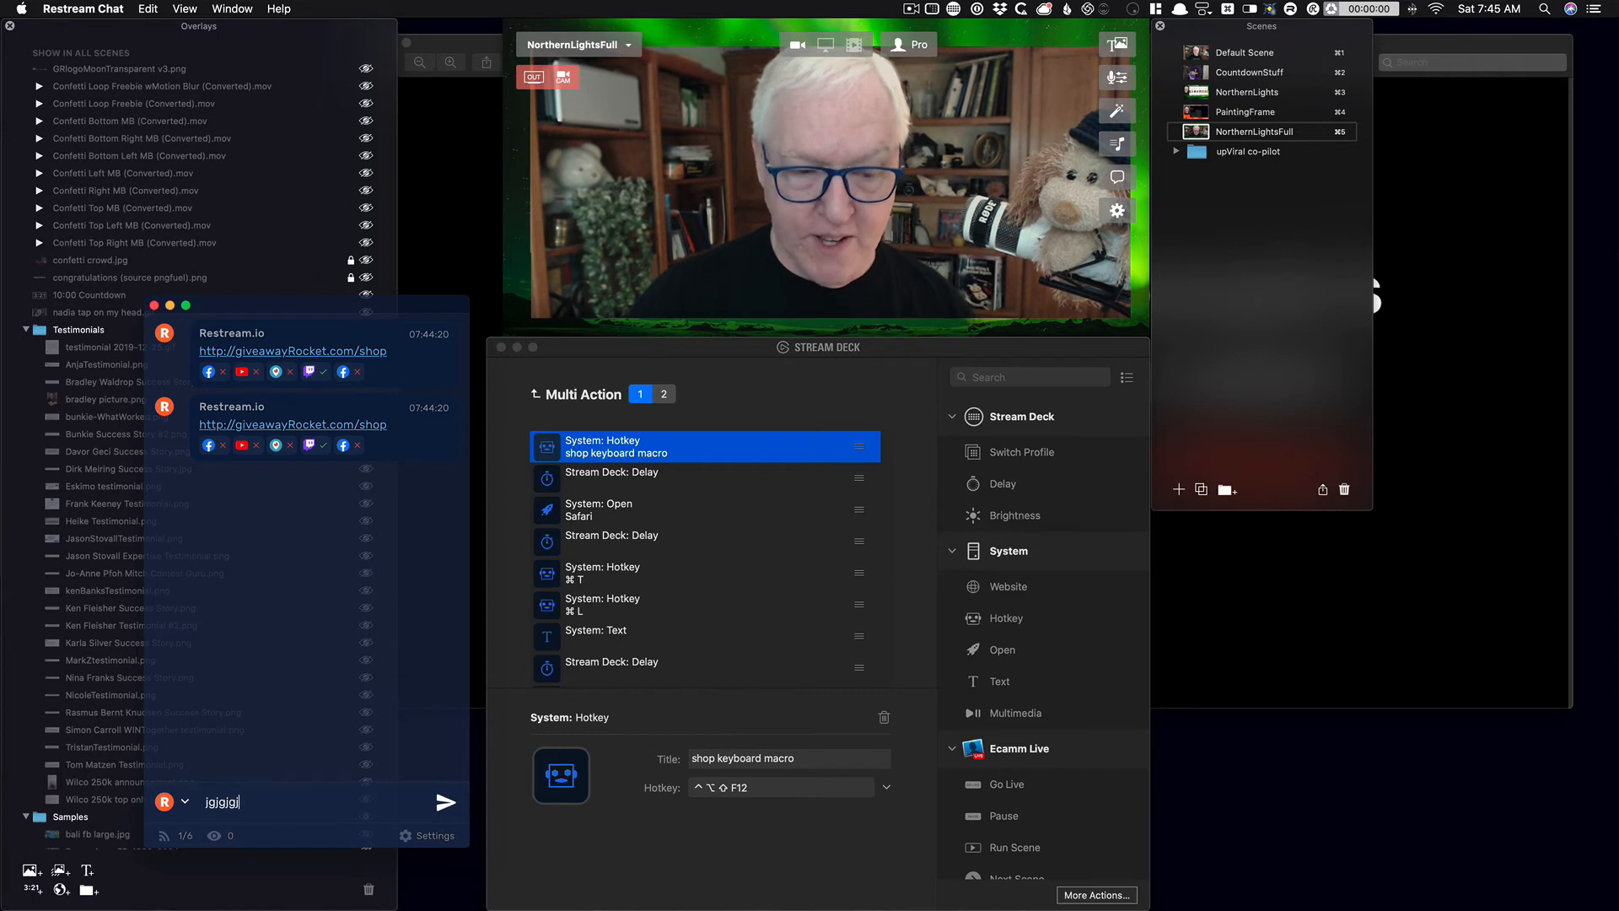
key(Return)
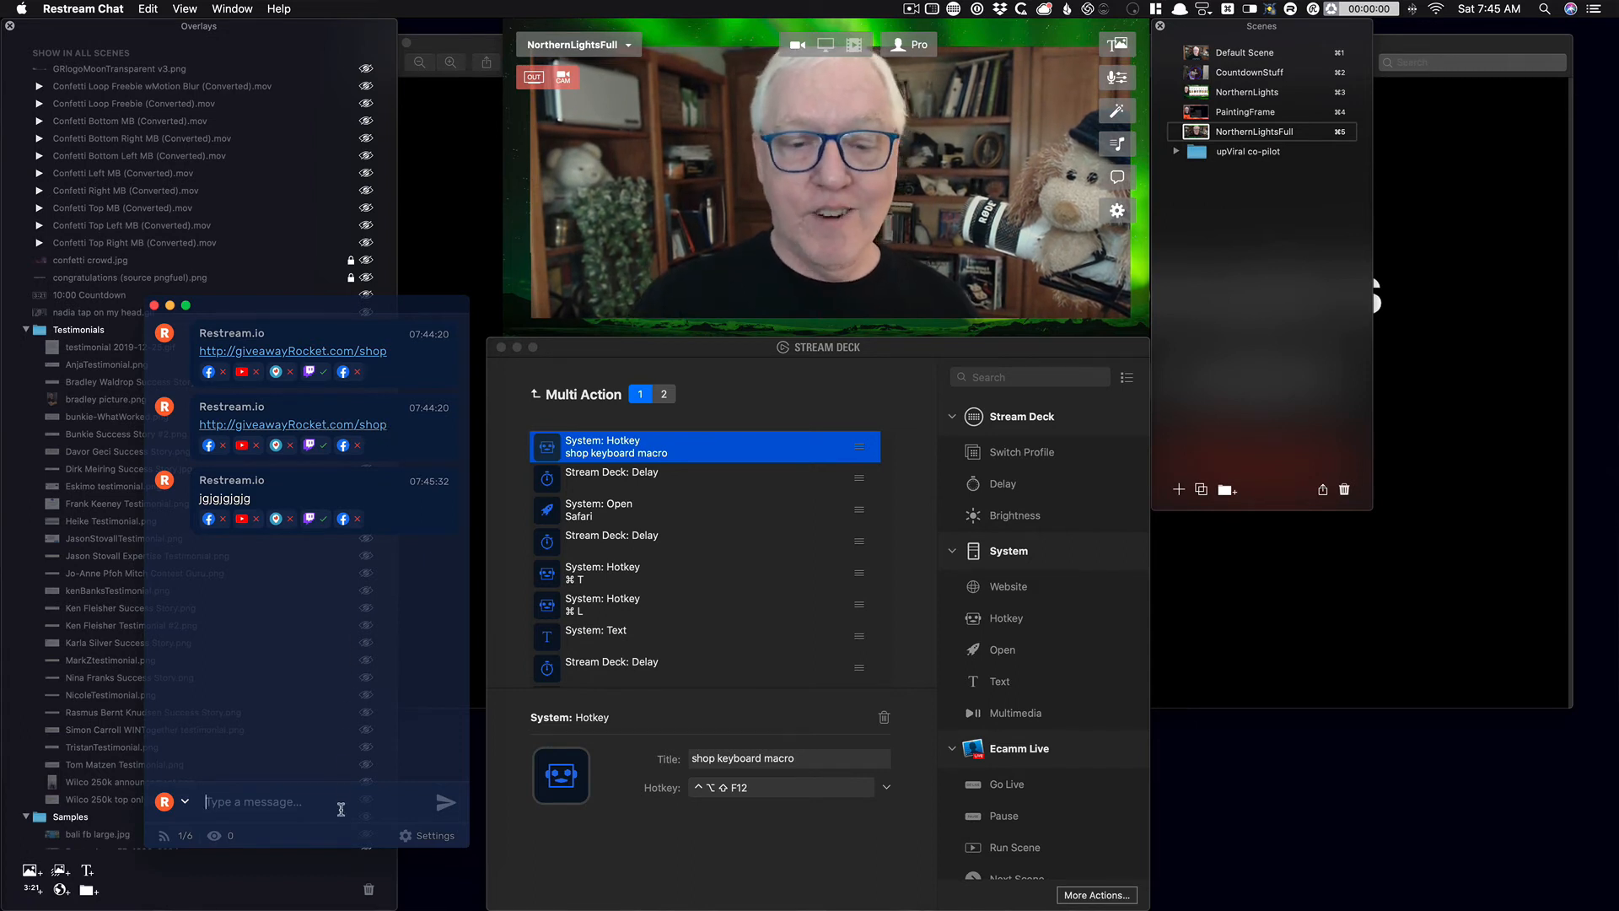
Inspect the first Delay, the Open Safari, and the second Delay actions in the Shop multi action.
click(552, 481)
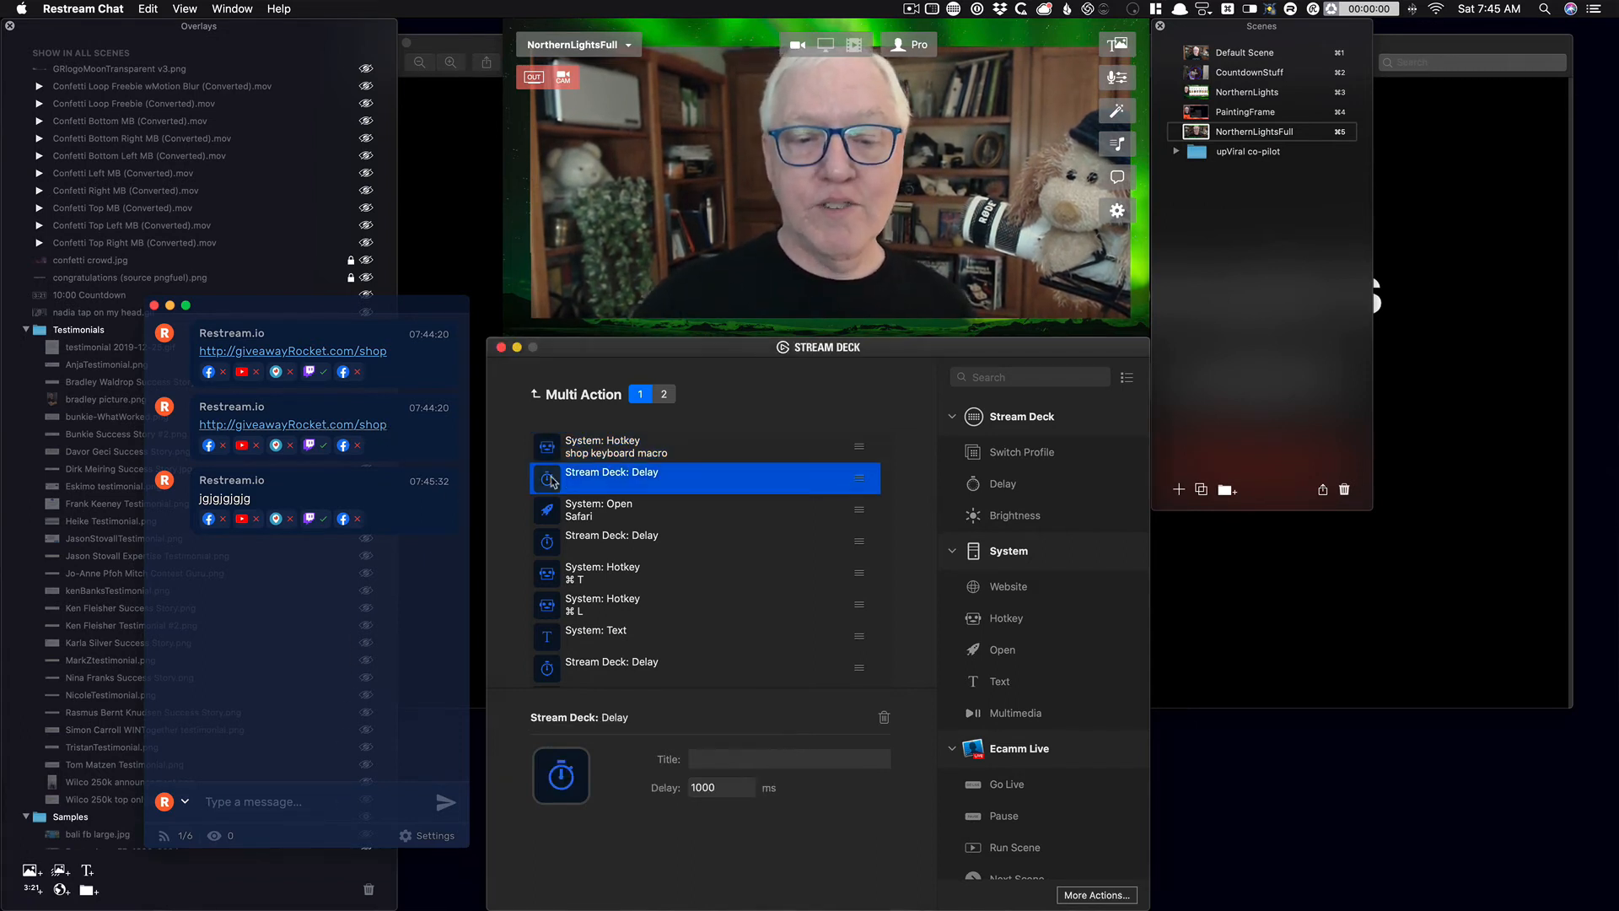
click(579, 516)
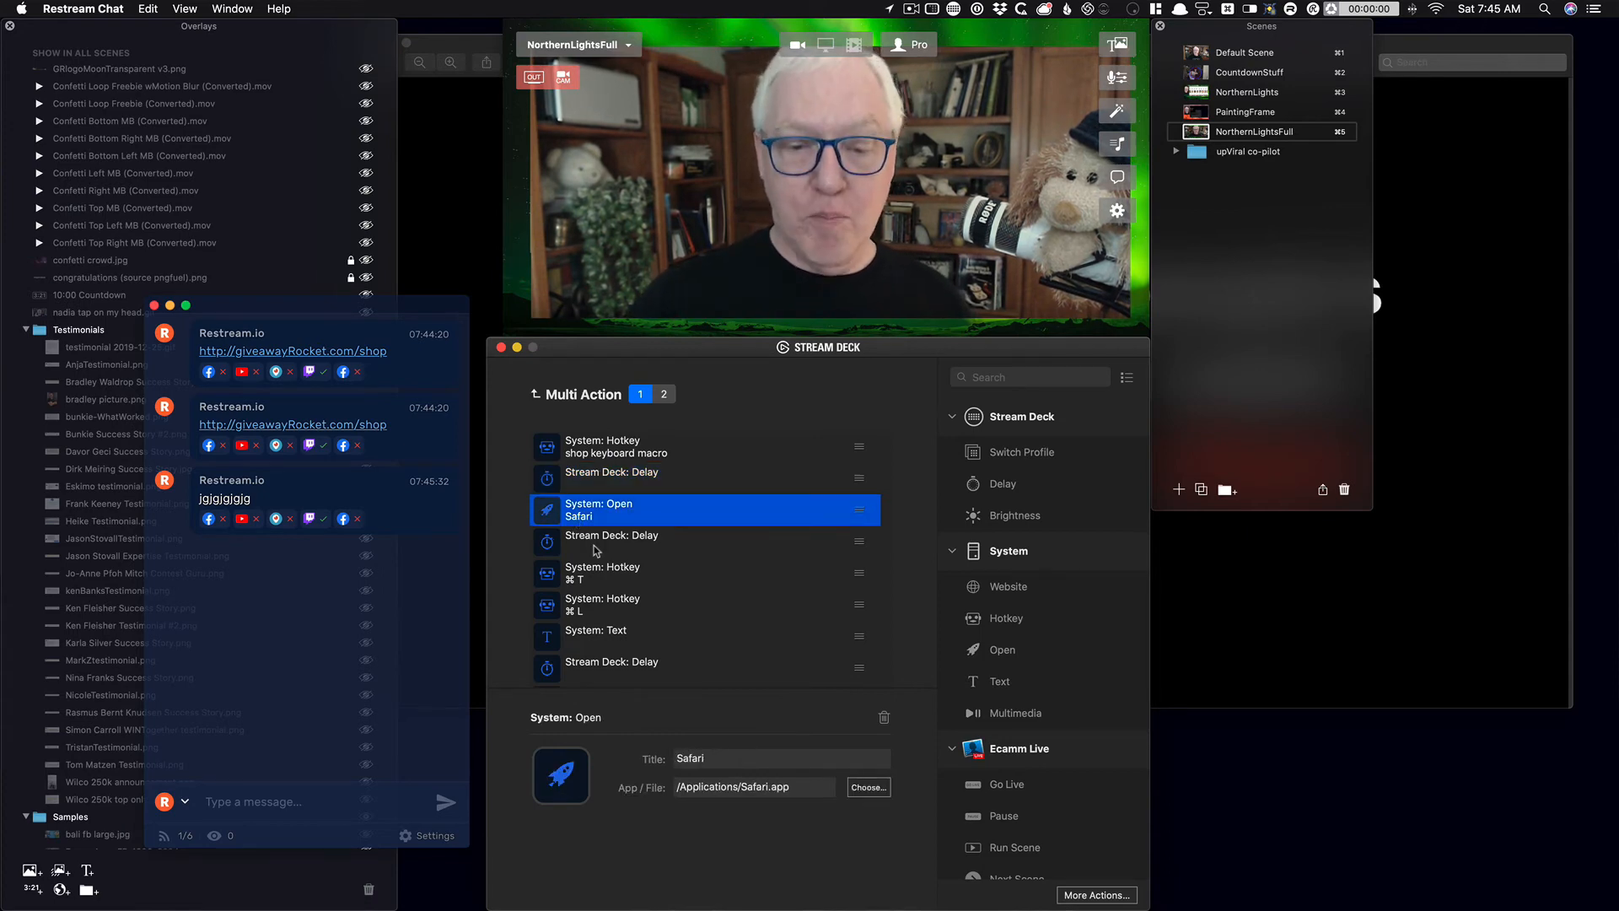
click(581, 549)
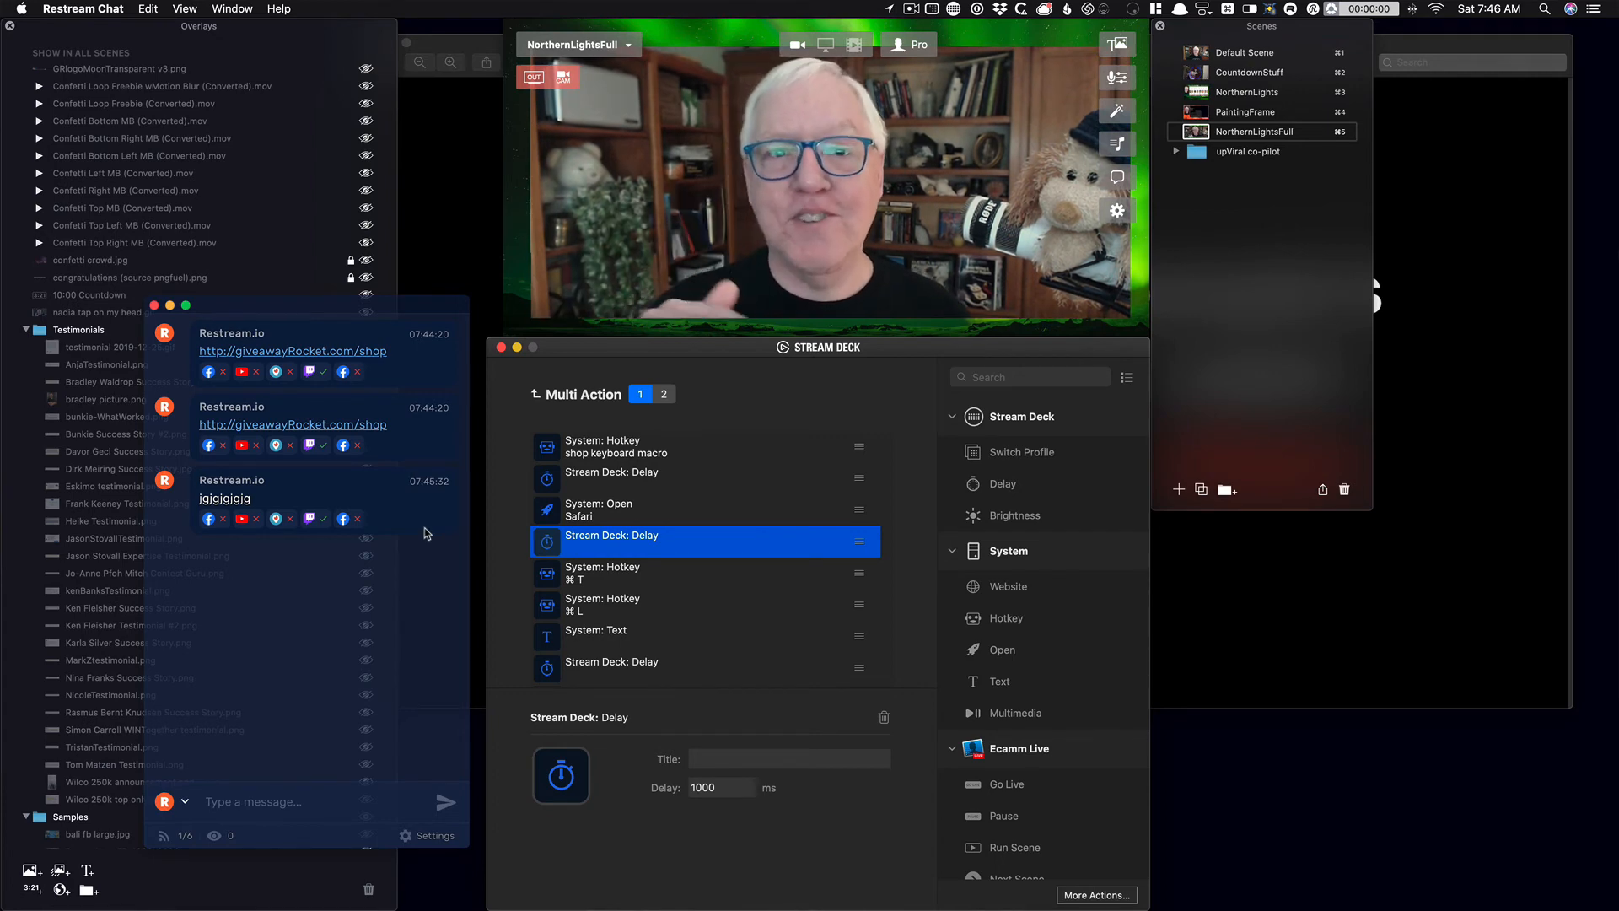
Open a new empty Safari window, and bring Ecamm Live and the Stream Deck multi action back to the front.
key(super+Tab)
key(super+Tab)
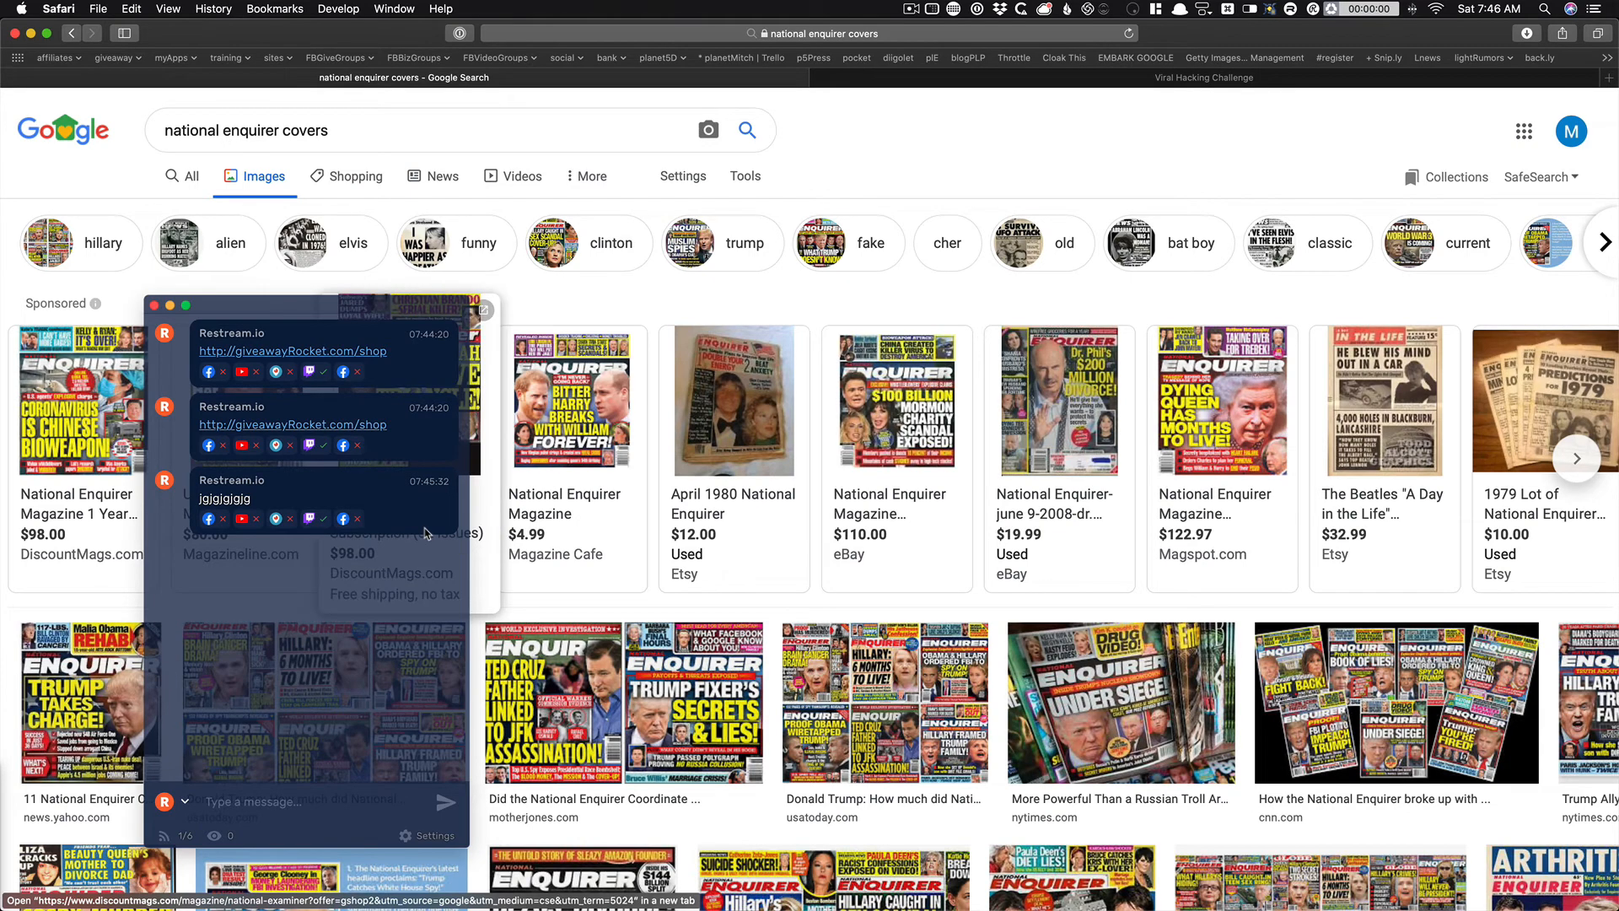
key(super+n)
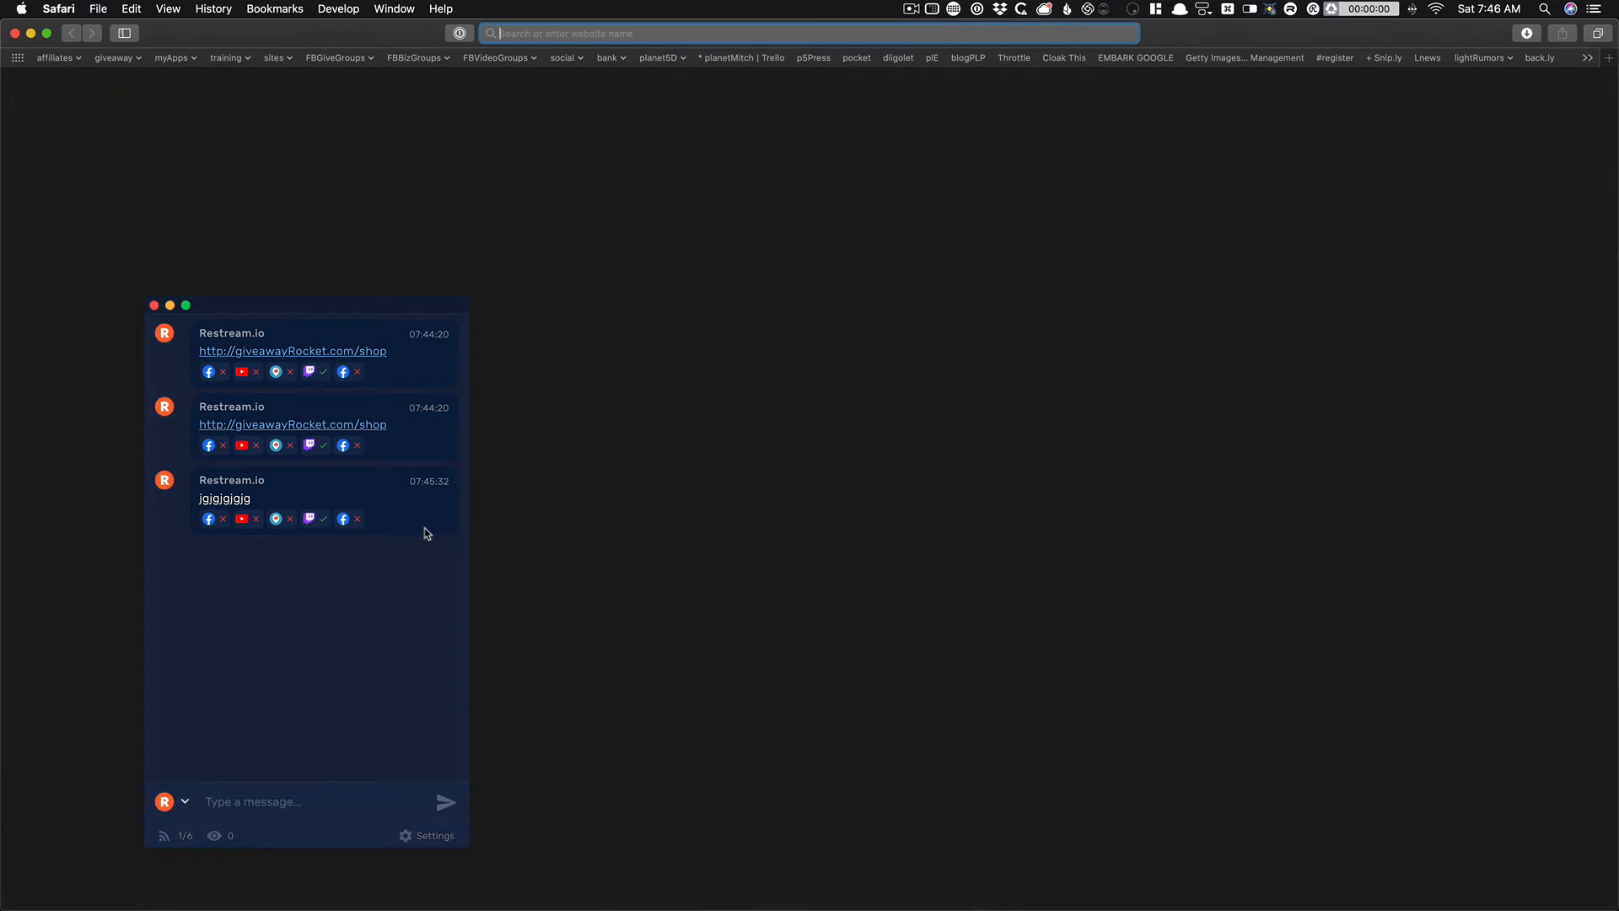
key(super+Tab)
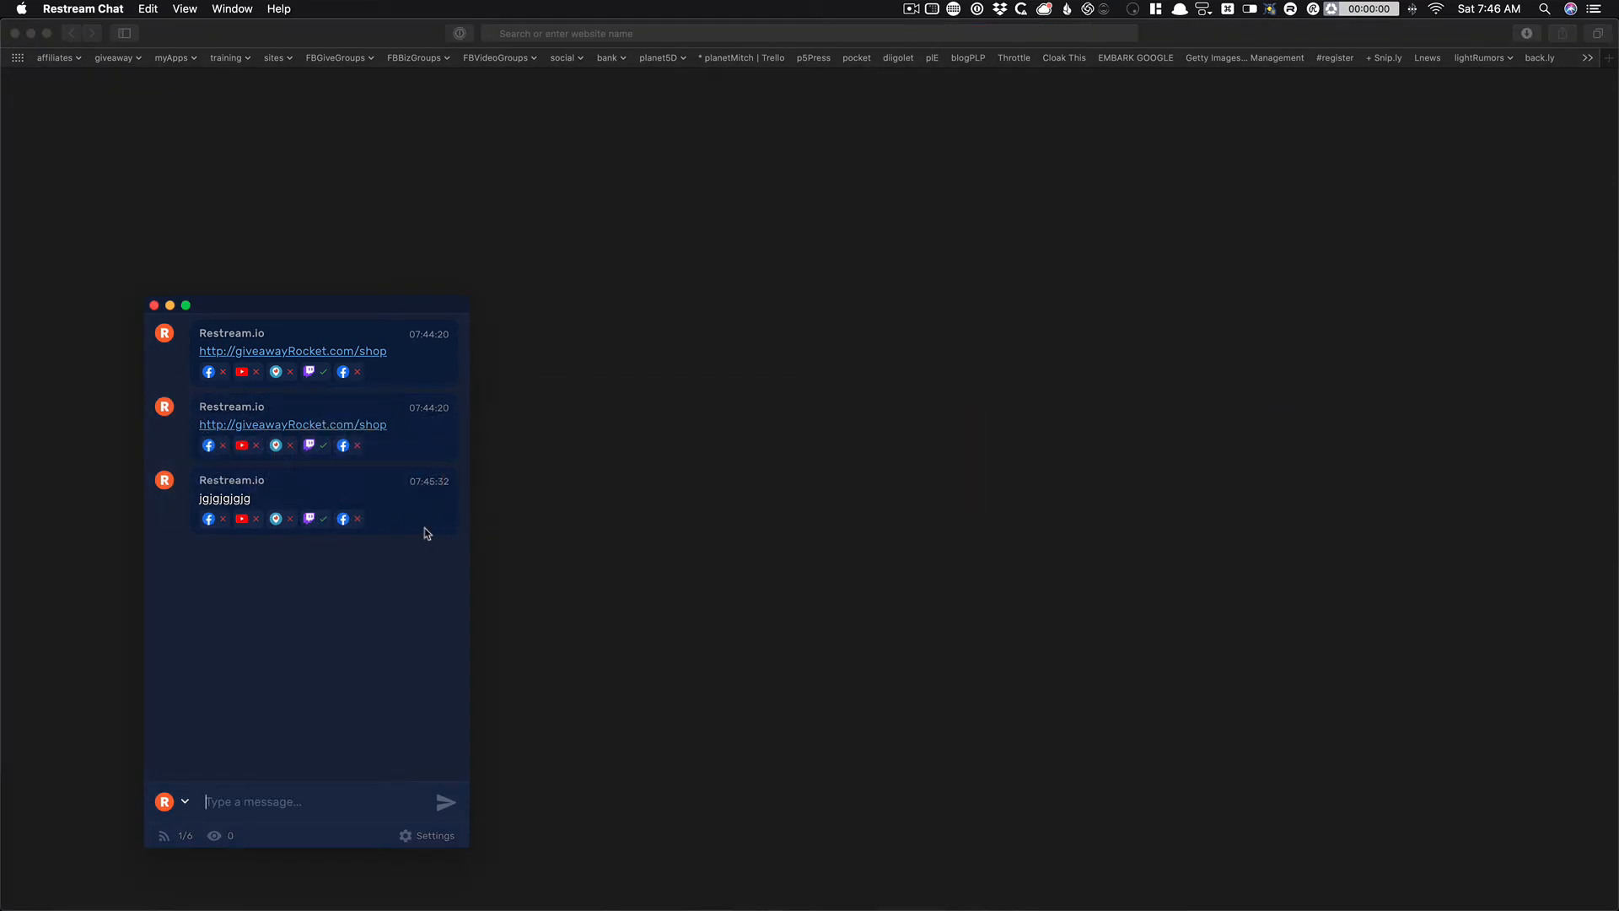
key(super+Tab)
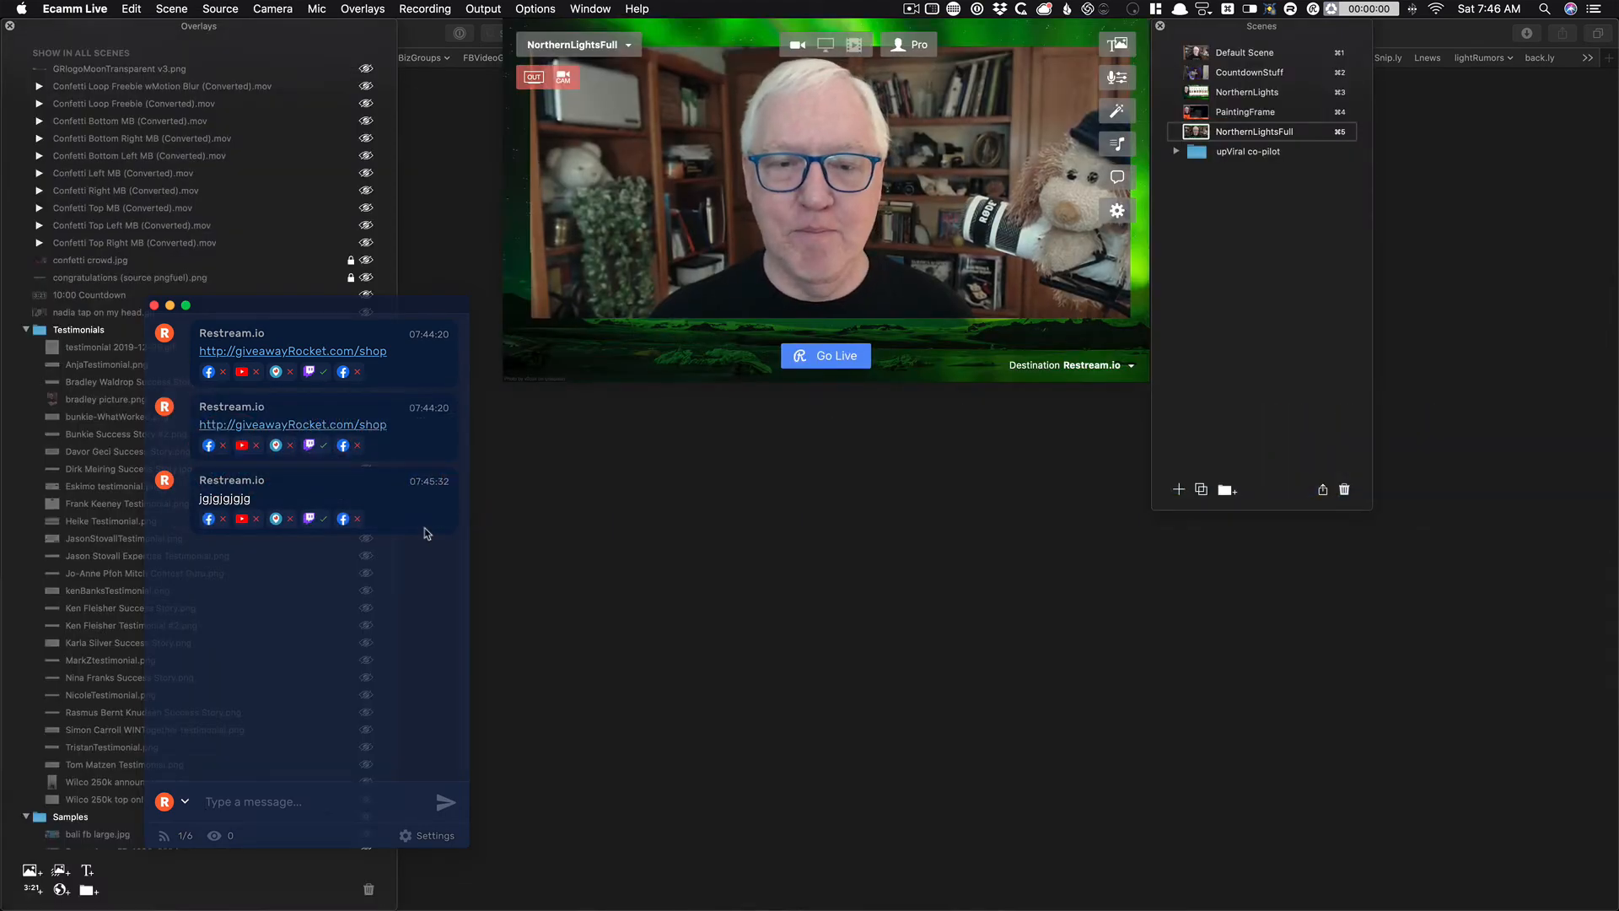
key(super+Tab)
key(super+Tab)
key(Escape)
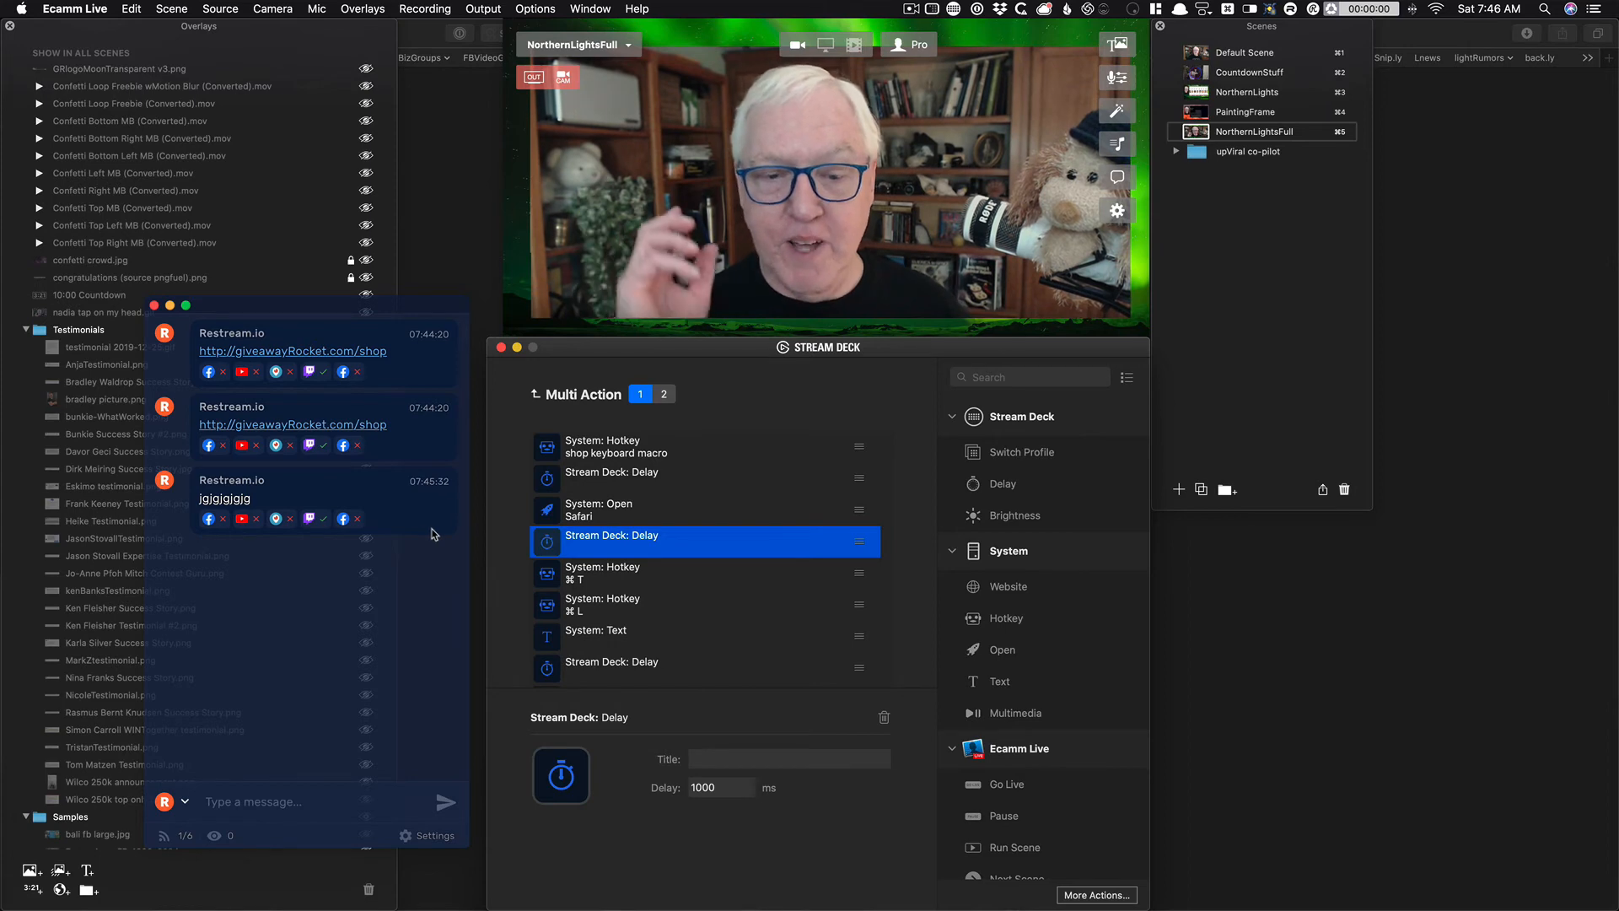
Inspect the multi action's ⌘T and ⌘L Hotkey actions and the System Text action that enters the shop URL.
click(588, 576)
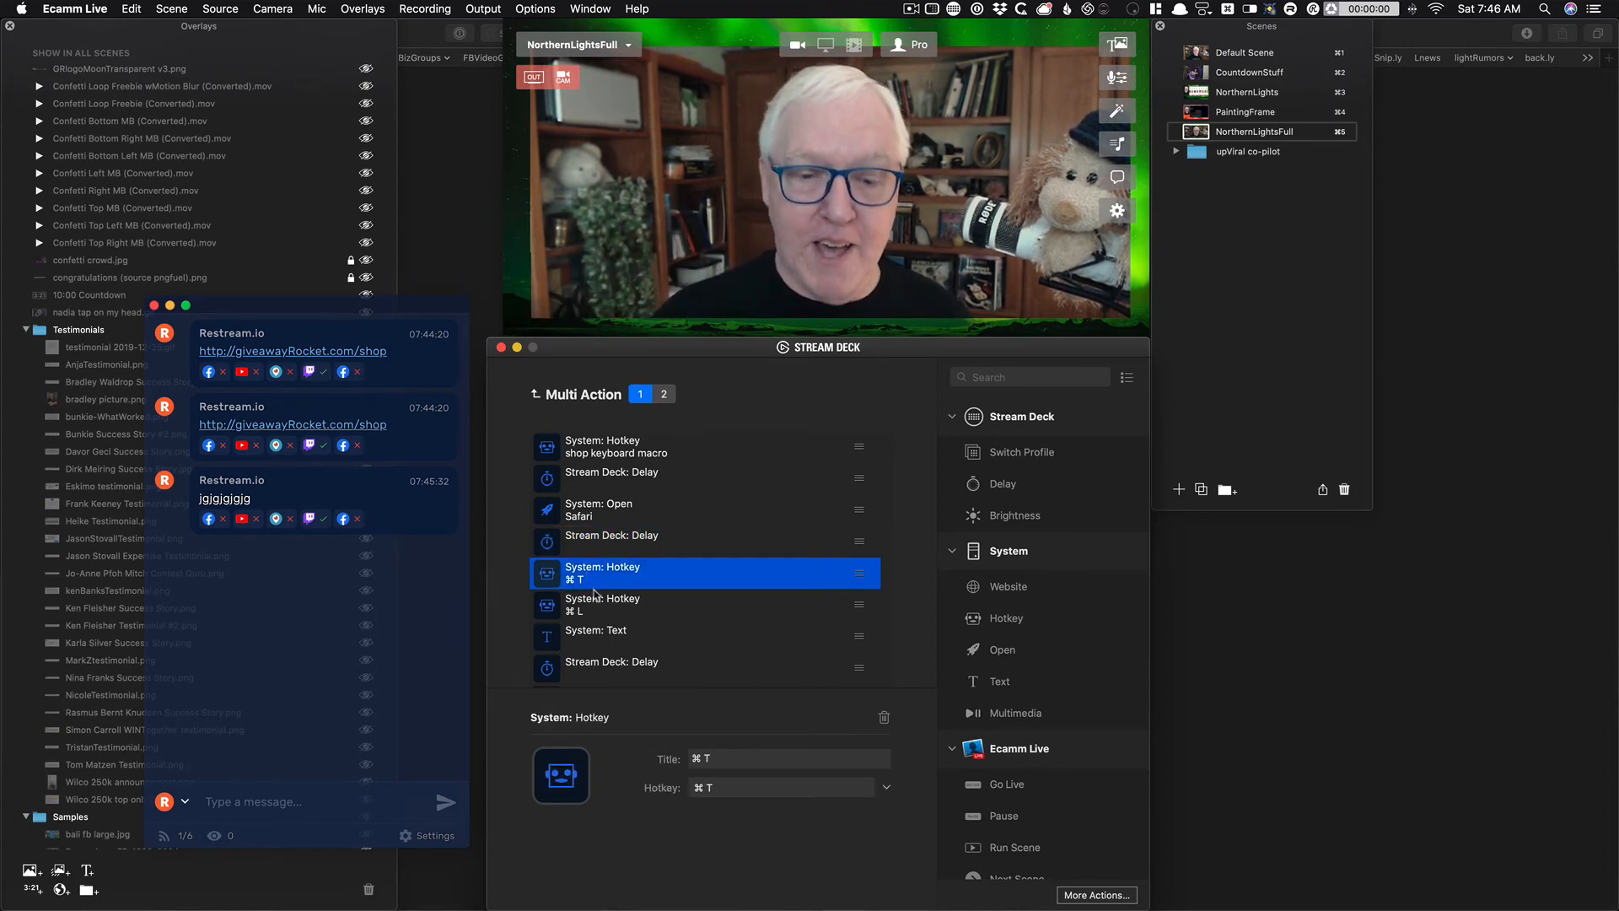
click(602, 611)
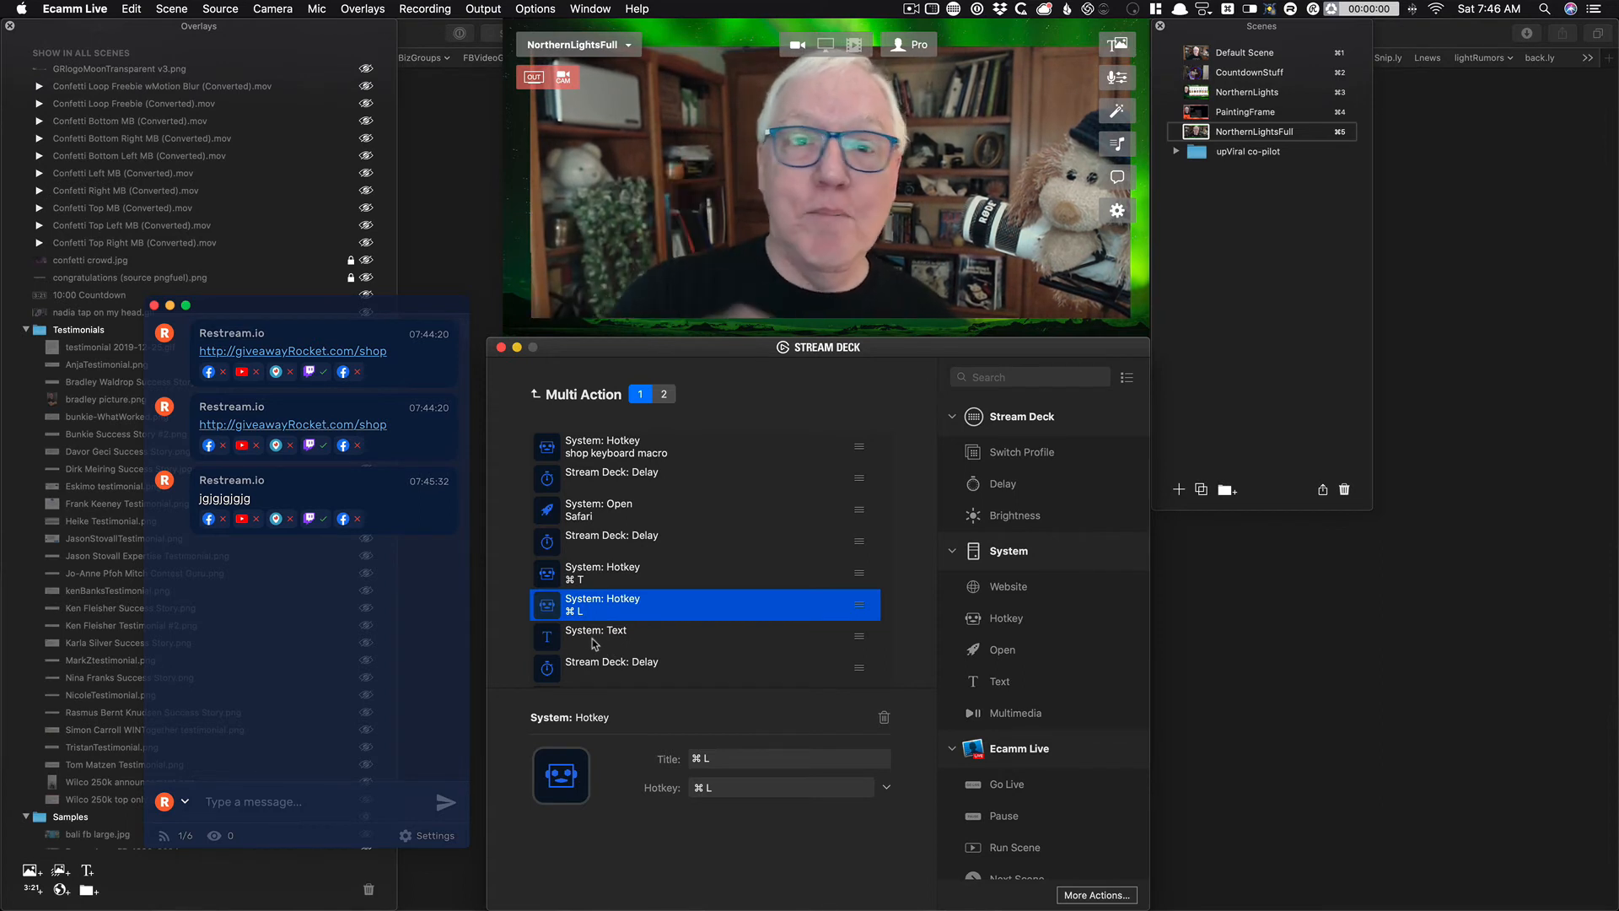
scroll(594, 644, down, 4)
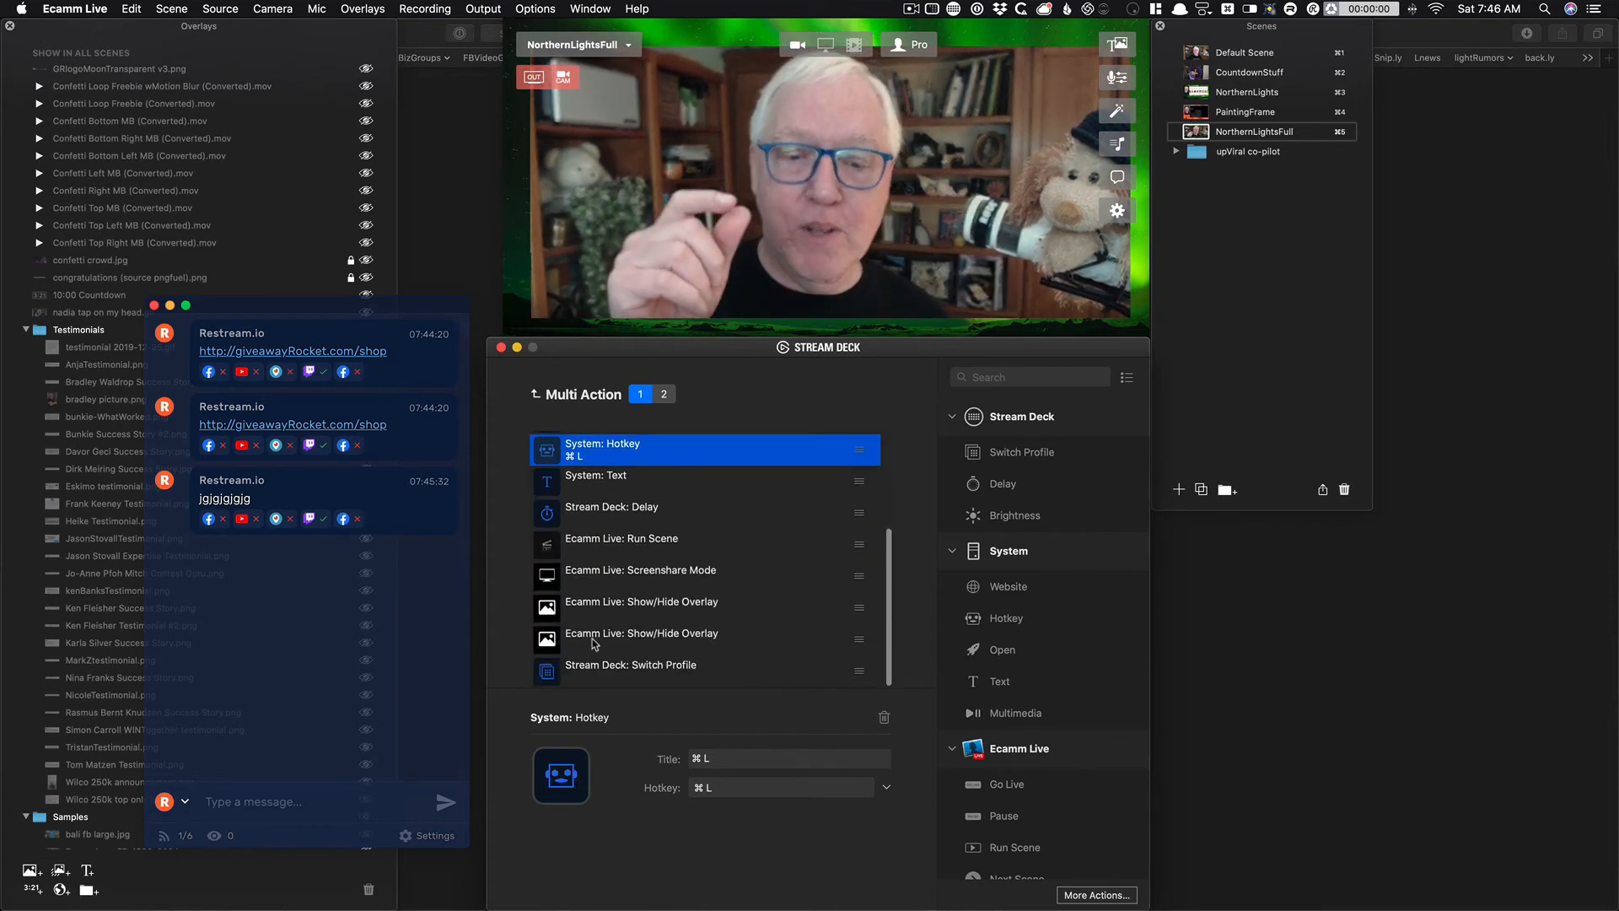
click(593, 488)
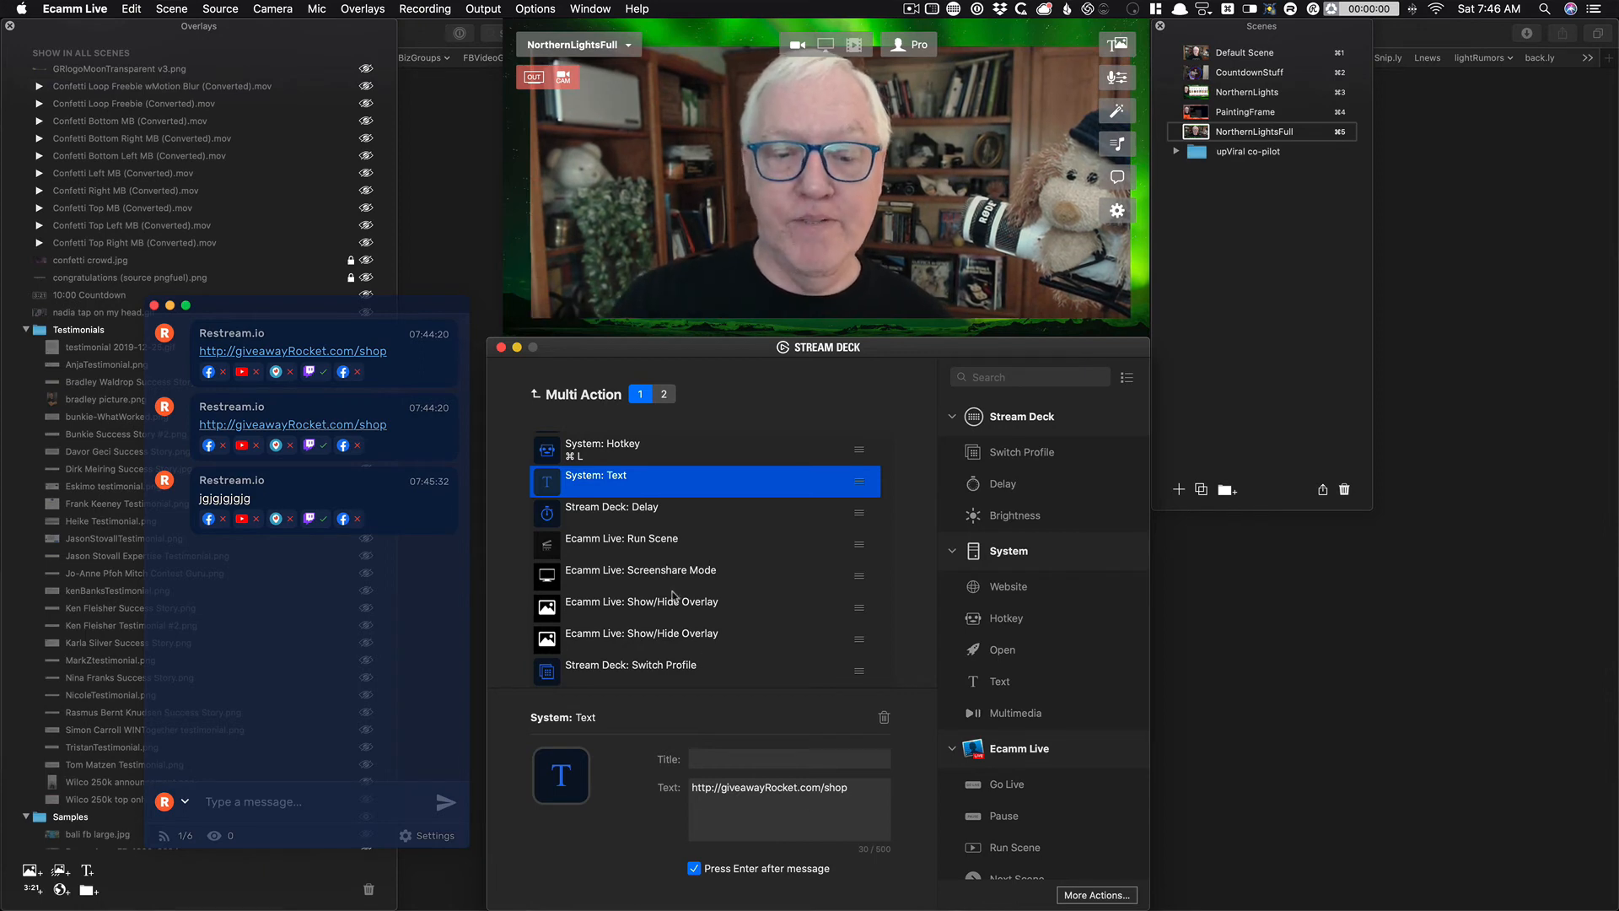
Inspect the multi action's Run Scene, Screenshare Mode, both Show/Hide Overlay, and Switch Profile actions.
click(624, 548)
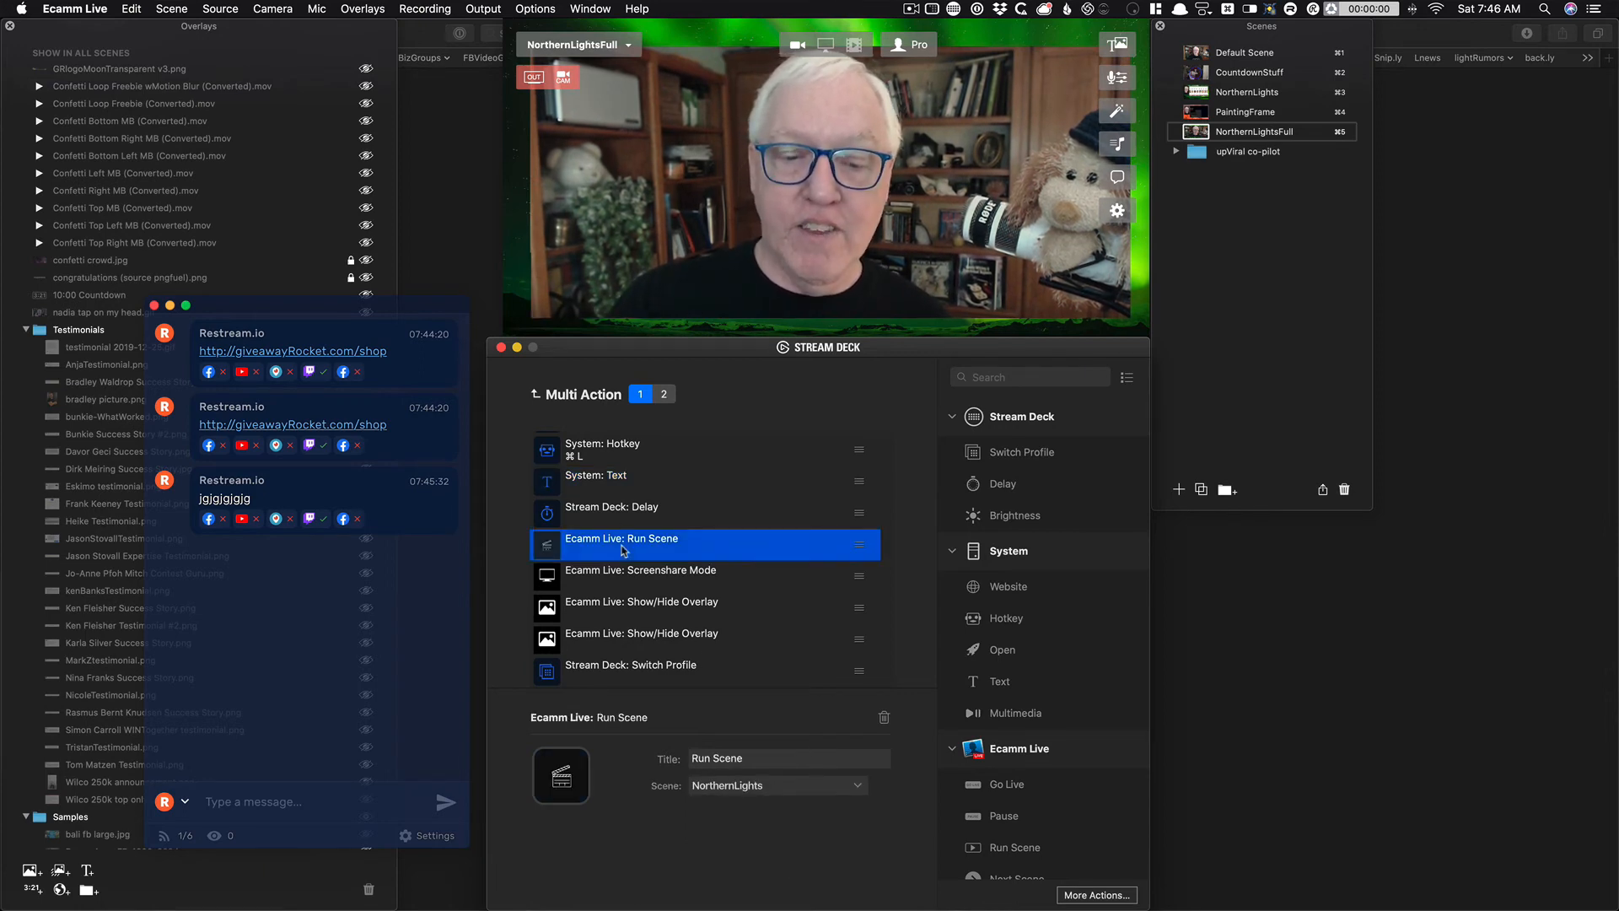
click(638, 582)
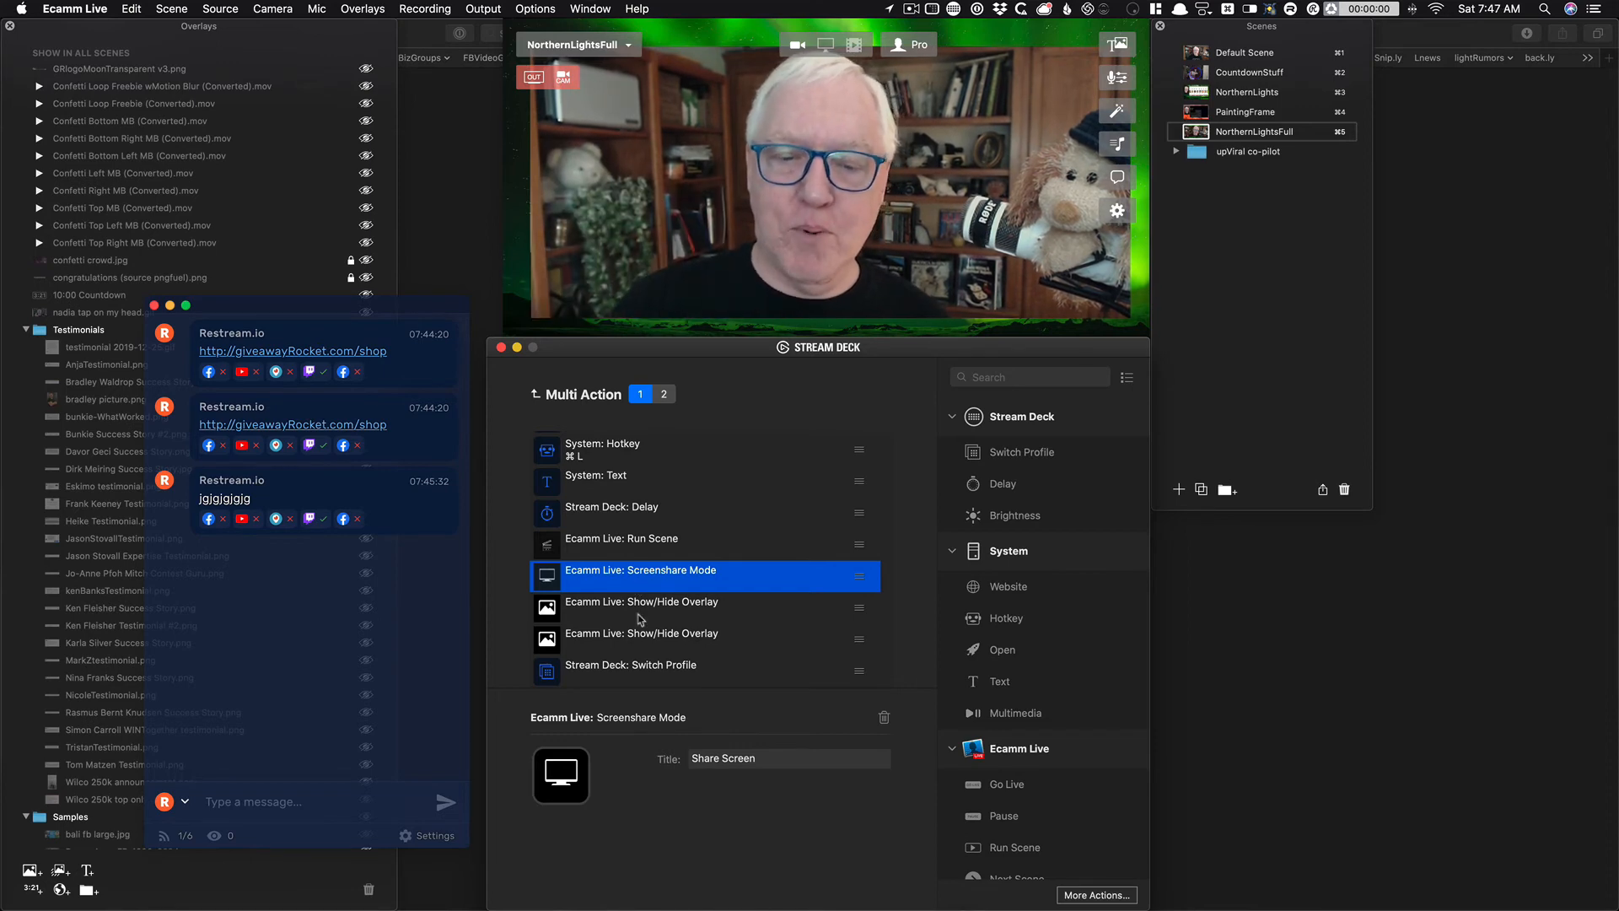
click(640, 618)
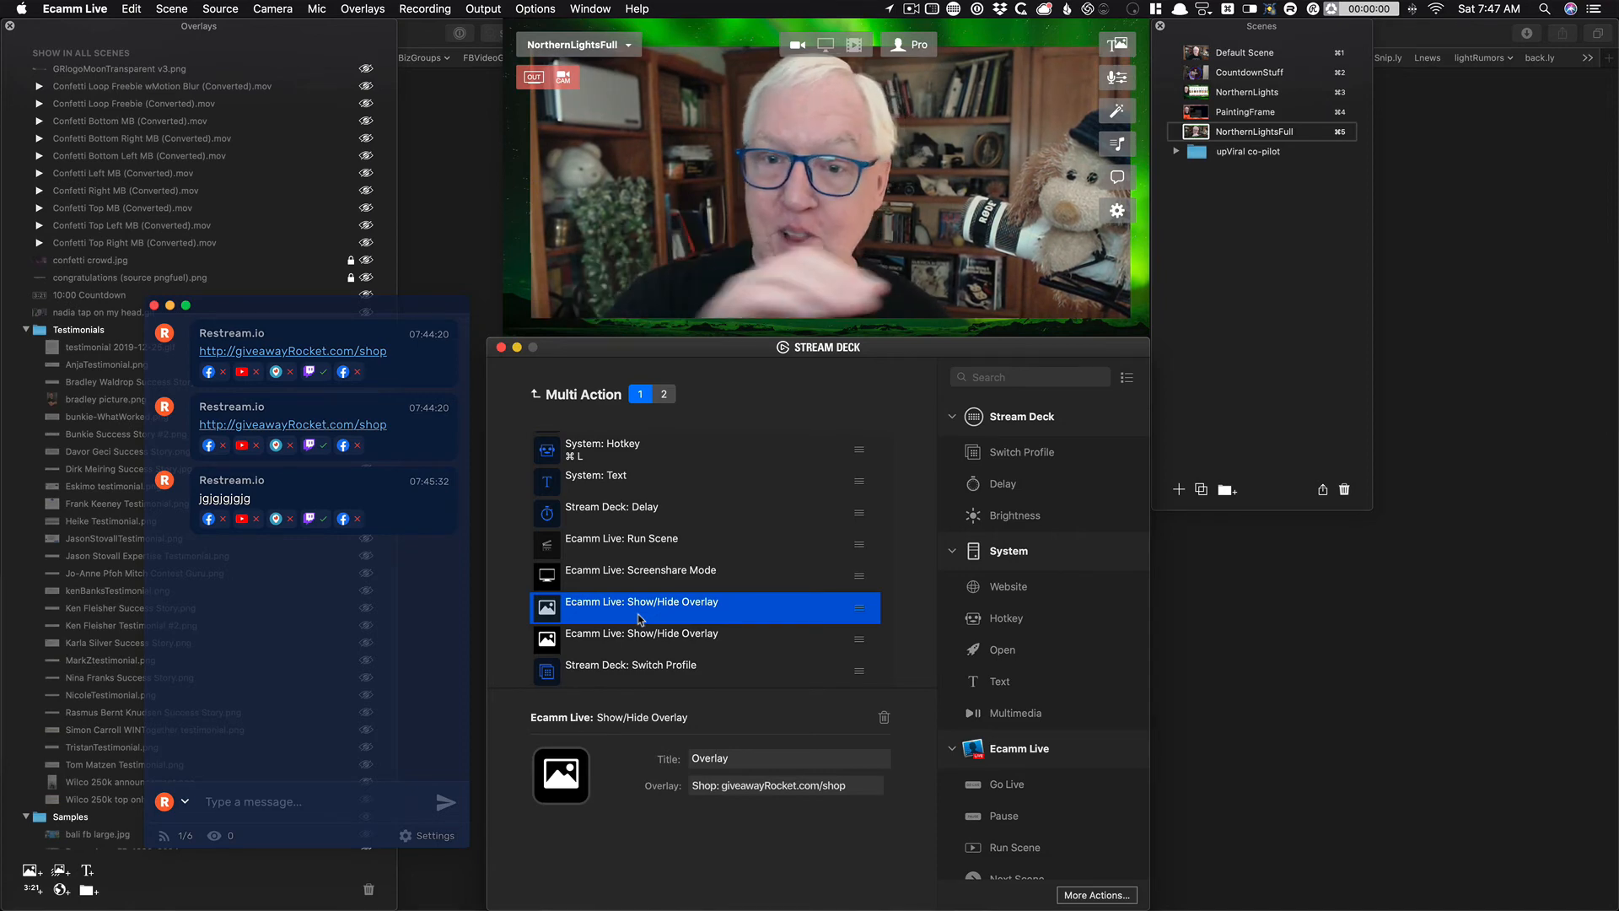
click(627, 641)
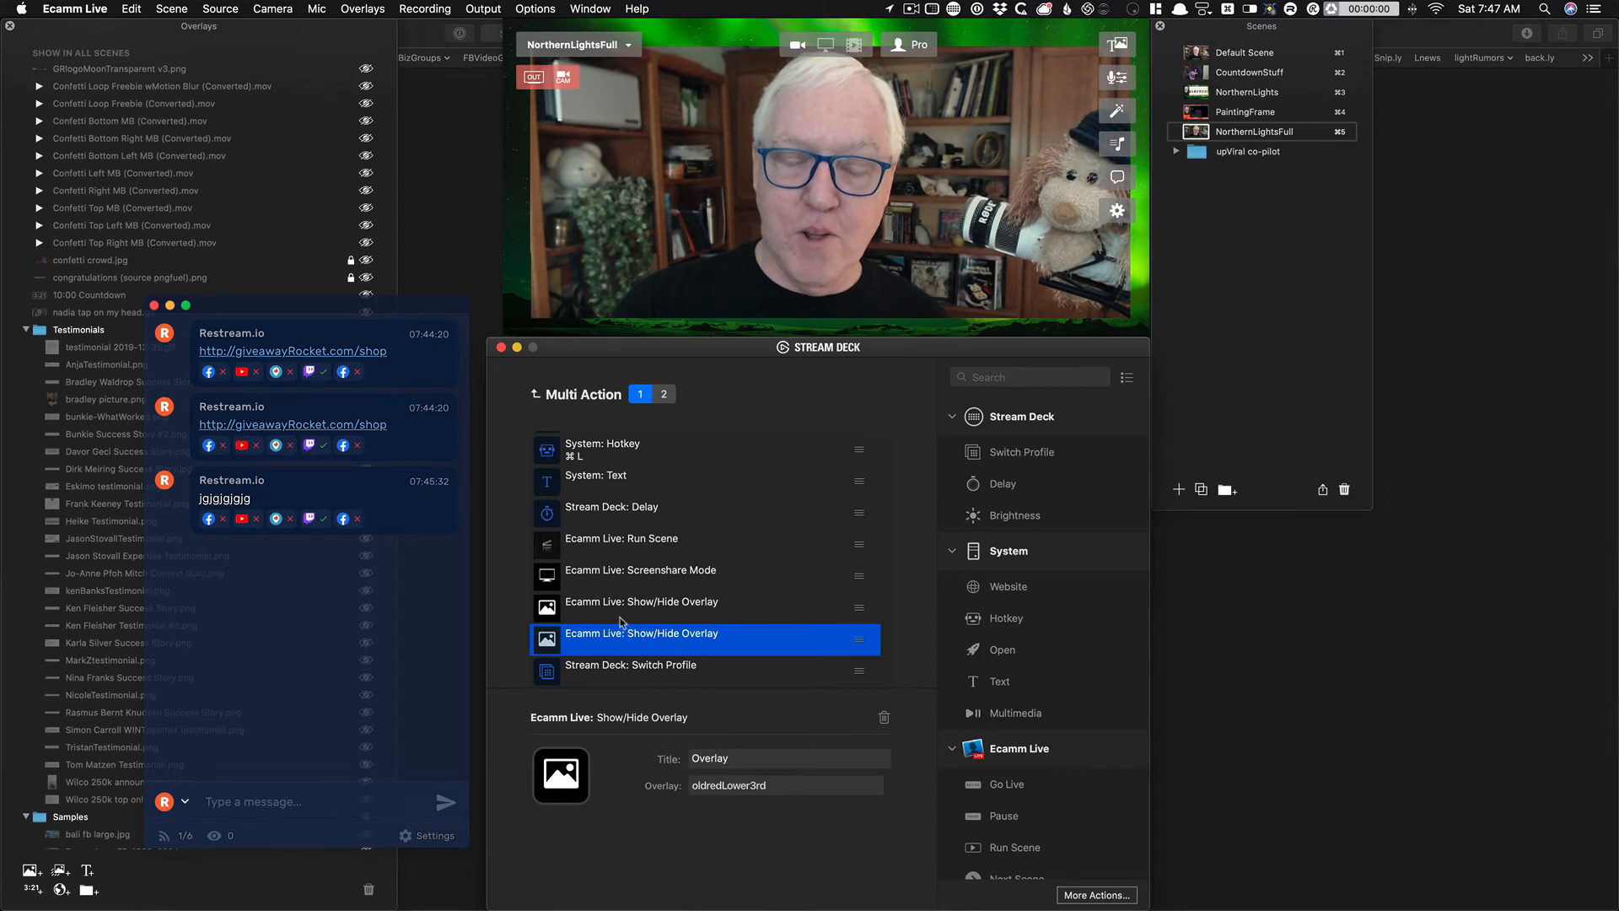
click(620, 607)
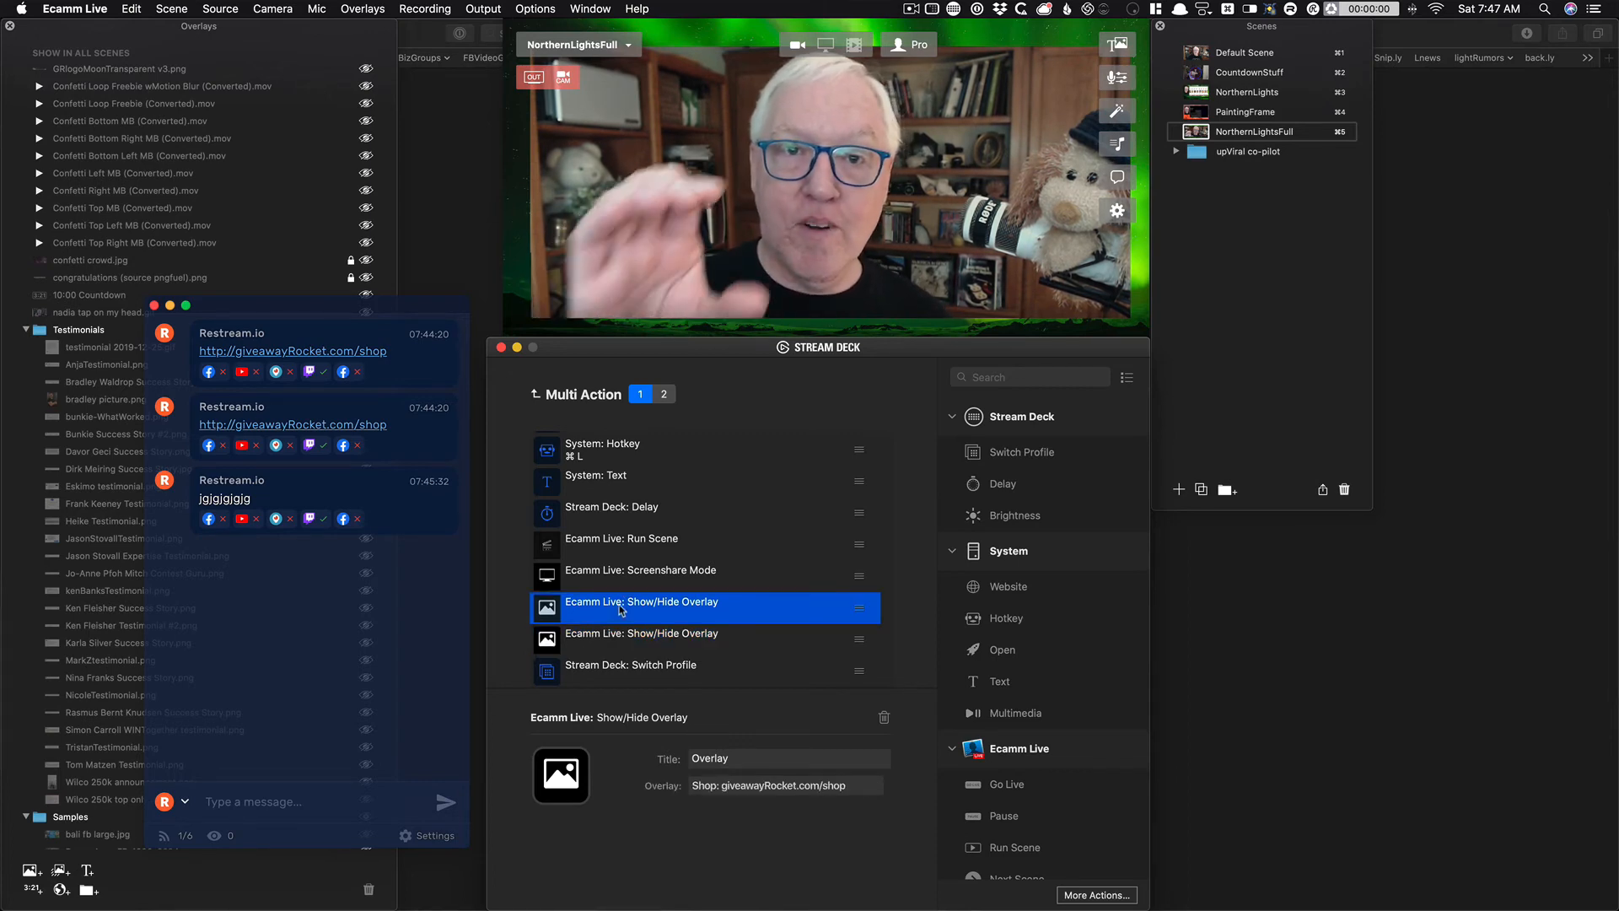
click(634, 670)
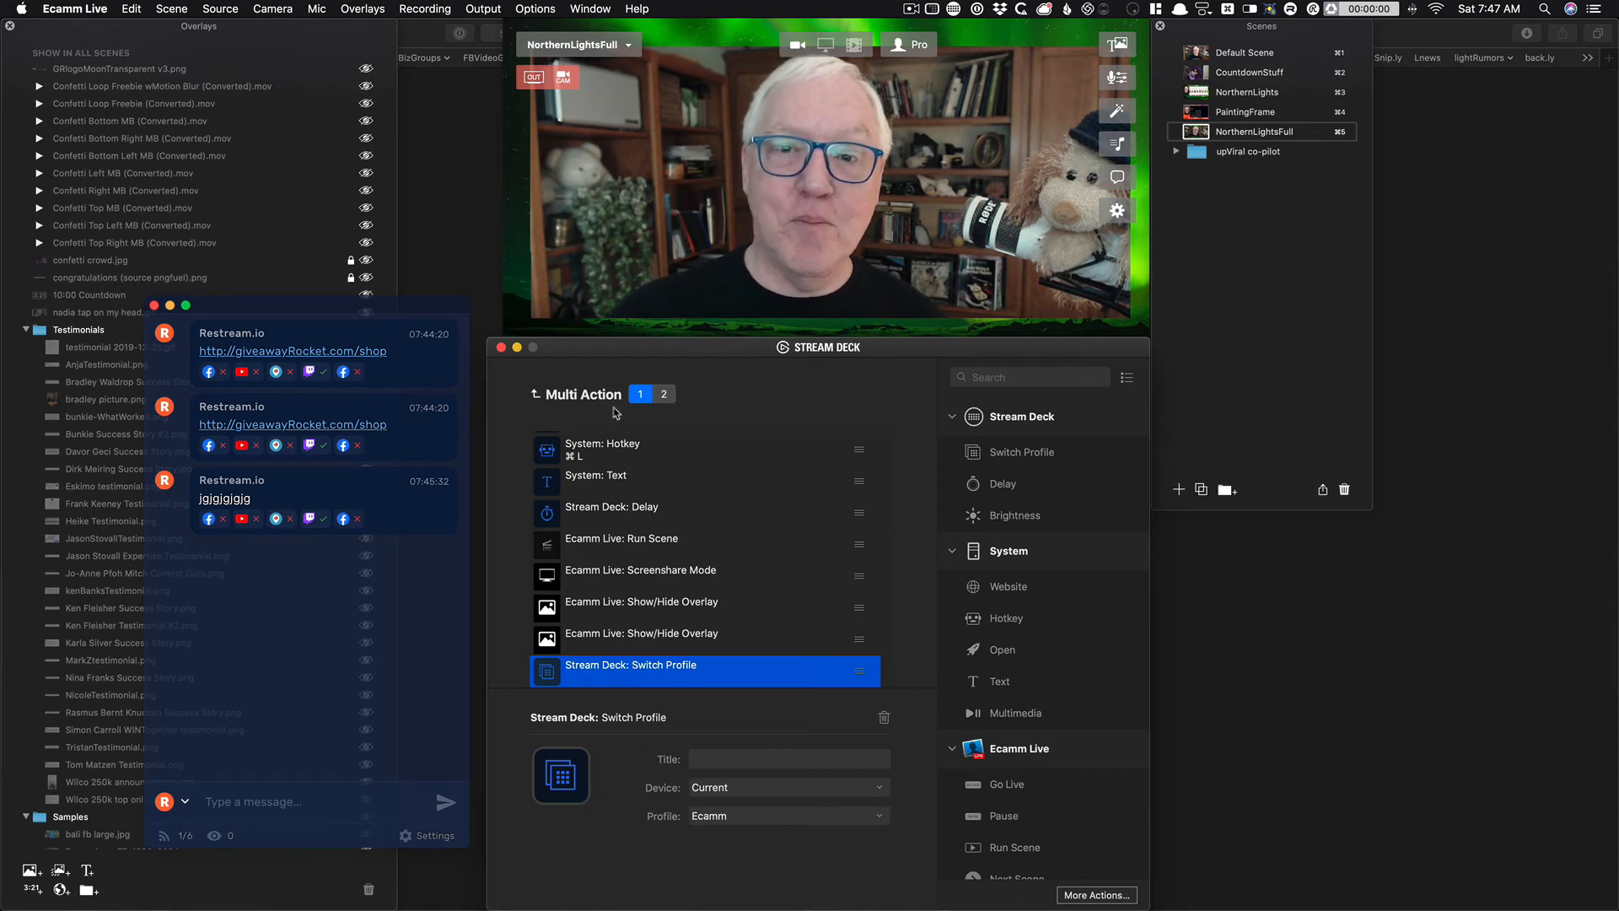
mouse_move(663, 306)
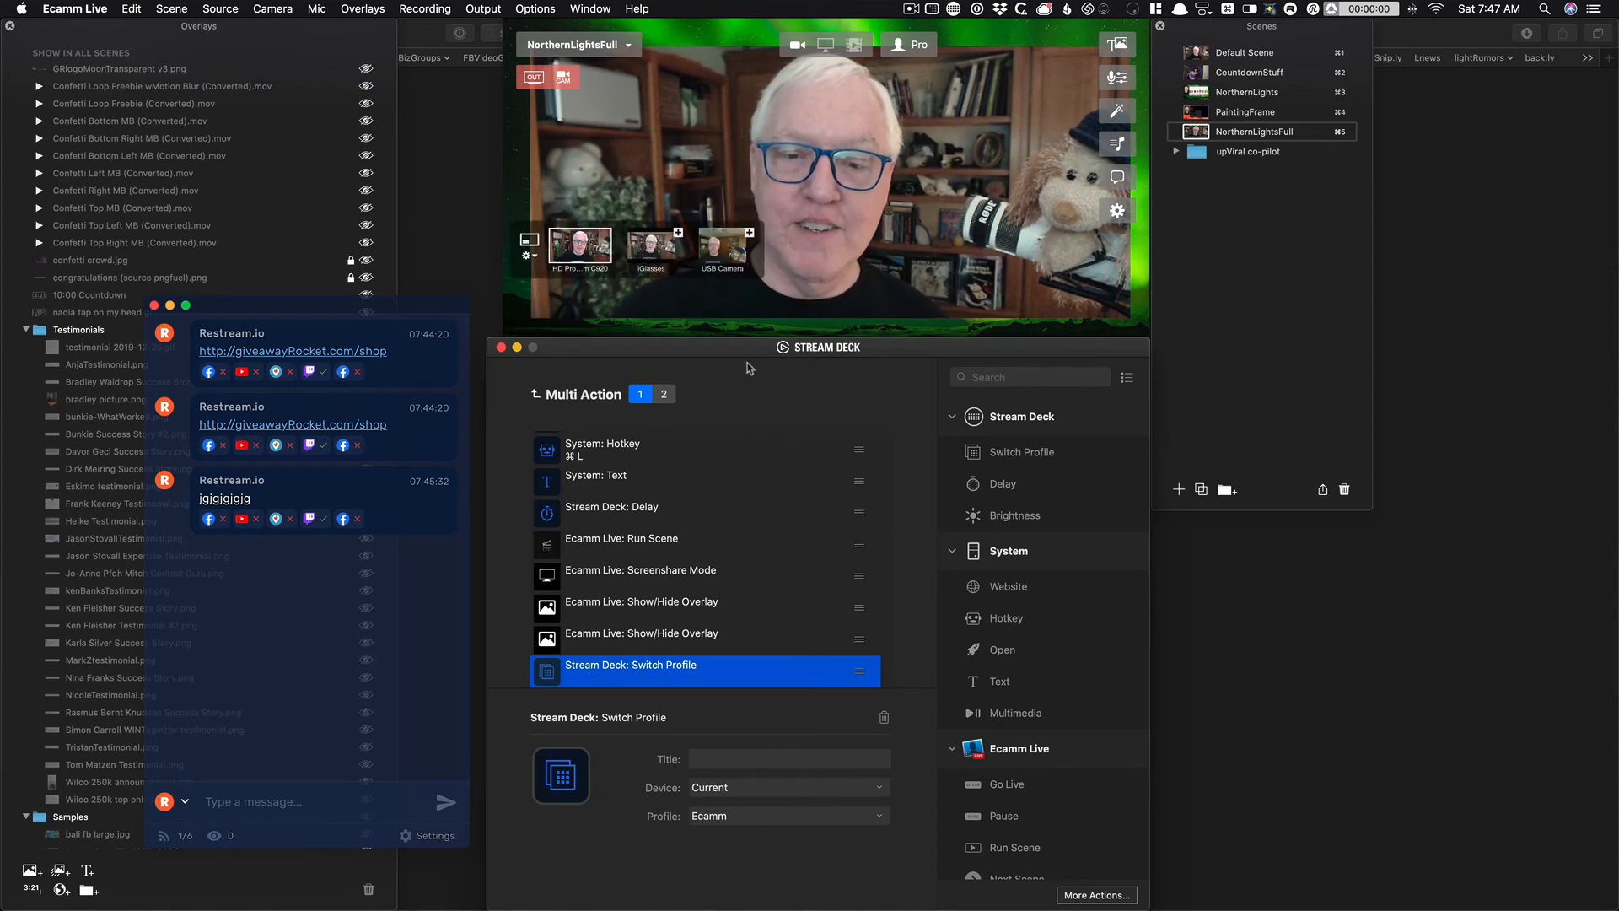
click(763, 323)
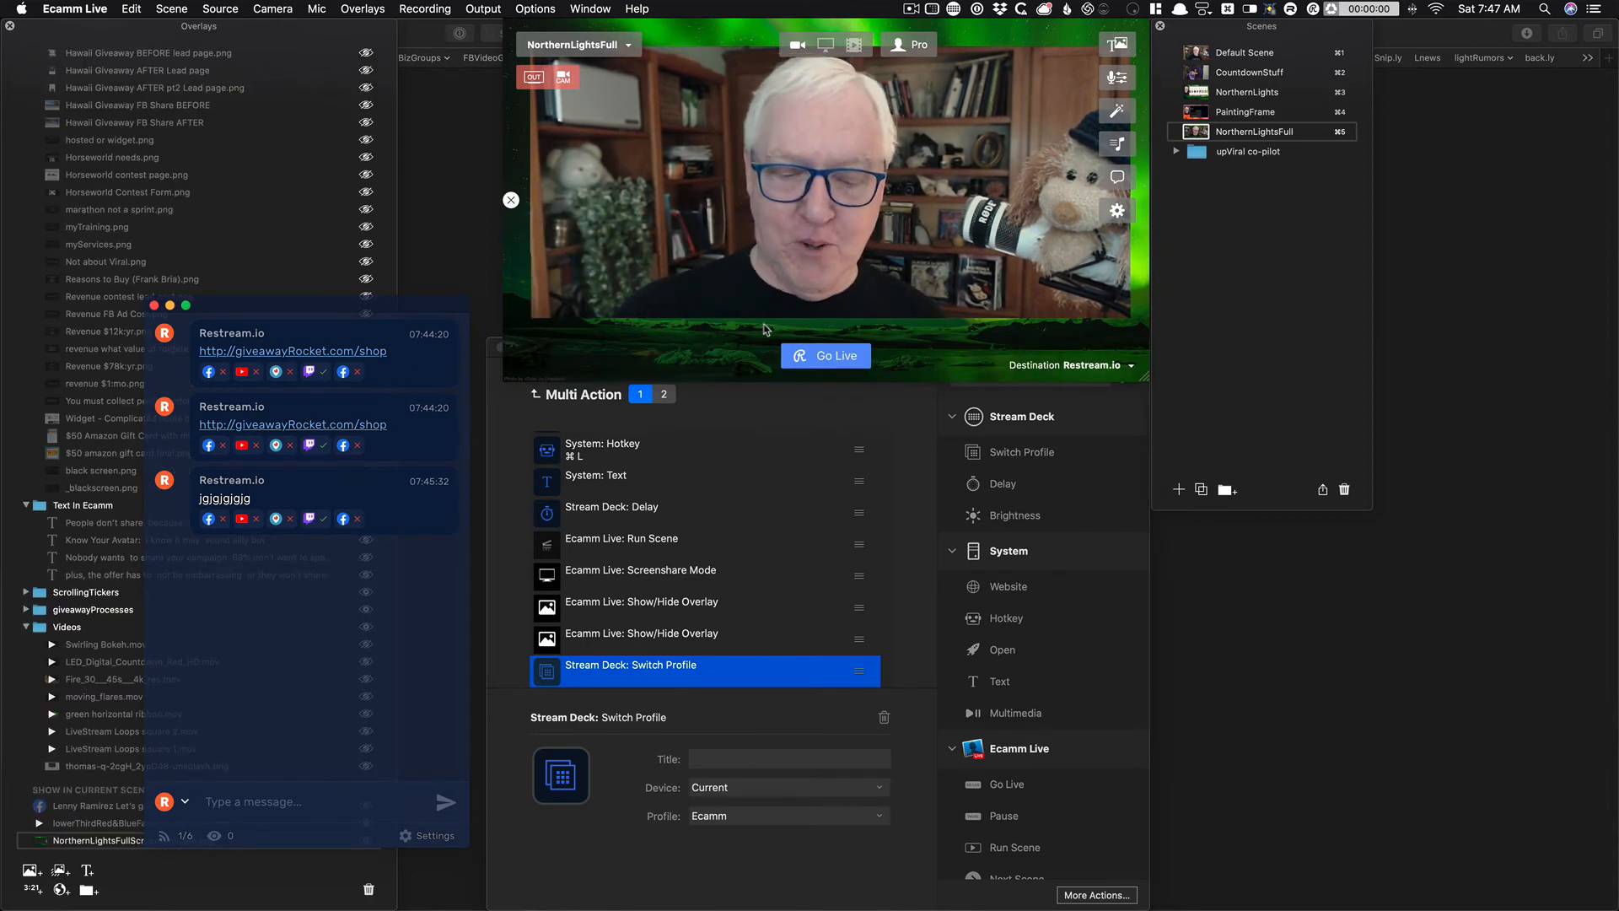
key(super+Tab)
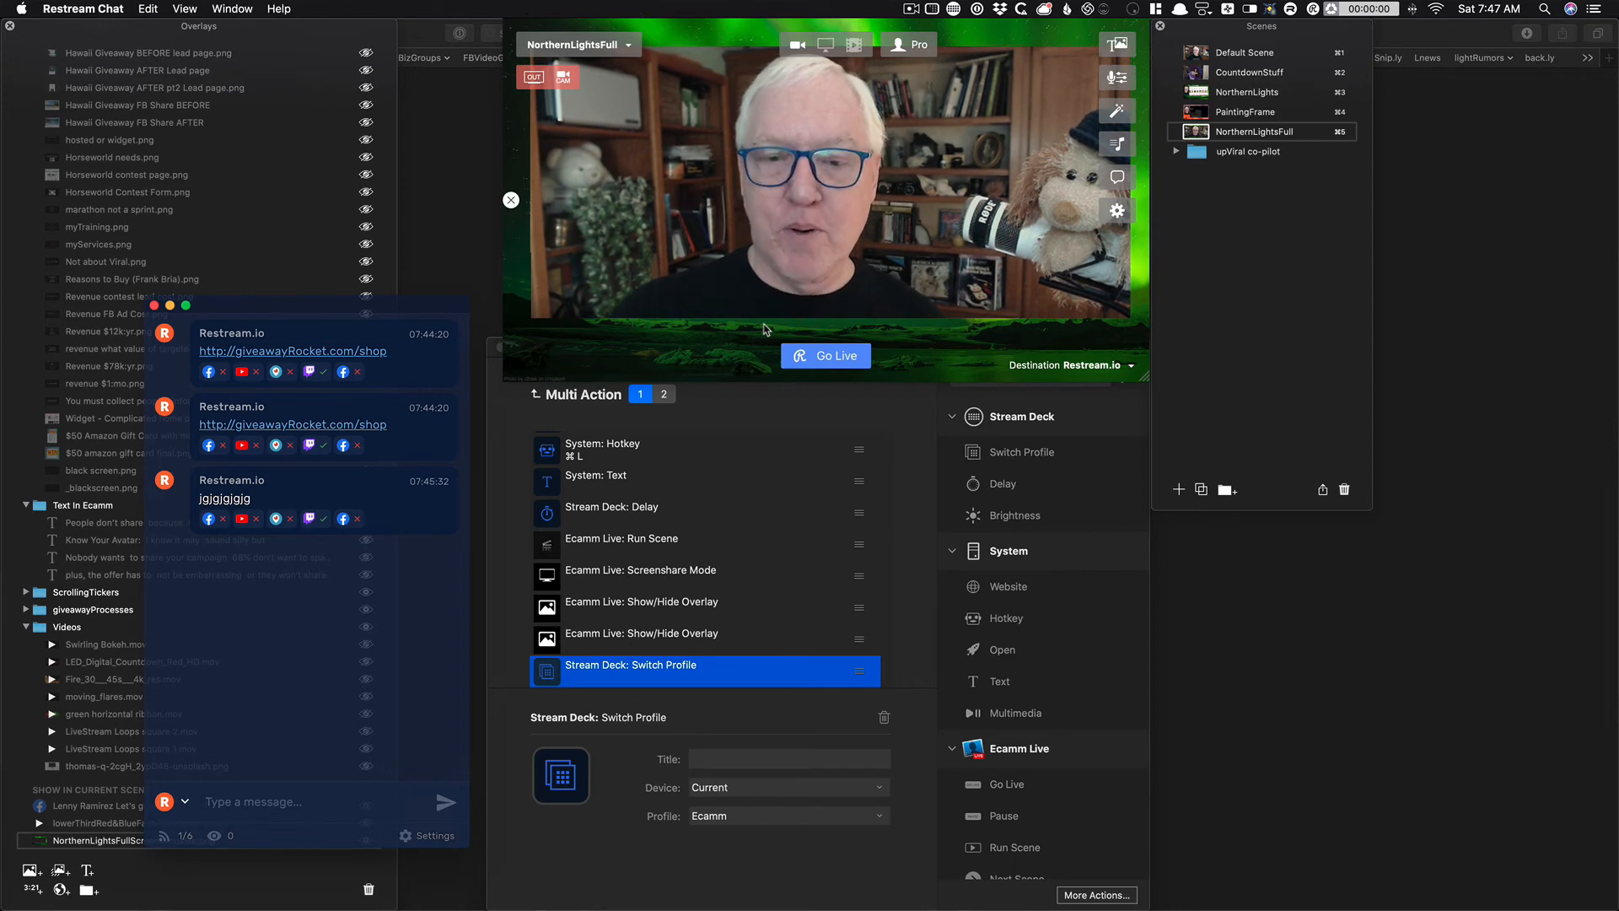
key(super+Tab)
click(218, 805)
text(http://giveawayRocket.com/shop)
key(Return)
key(super+t)
text(http://giveawayRocket.com/shop)
key(Return)
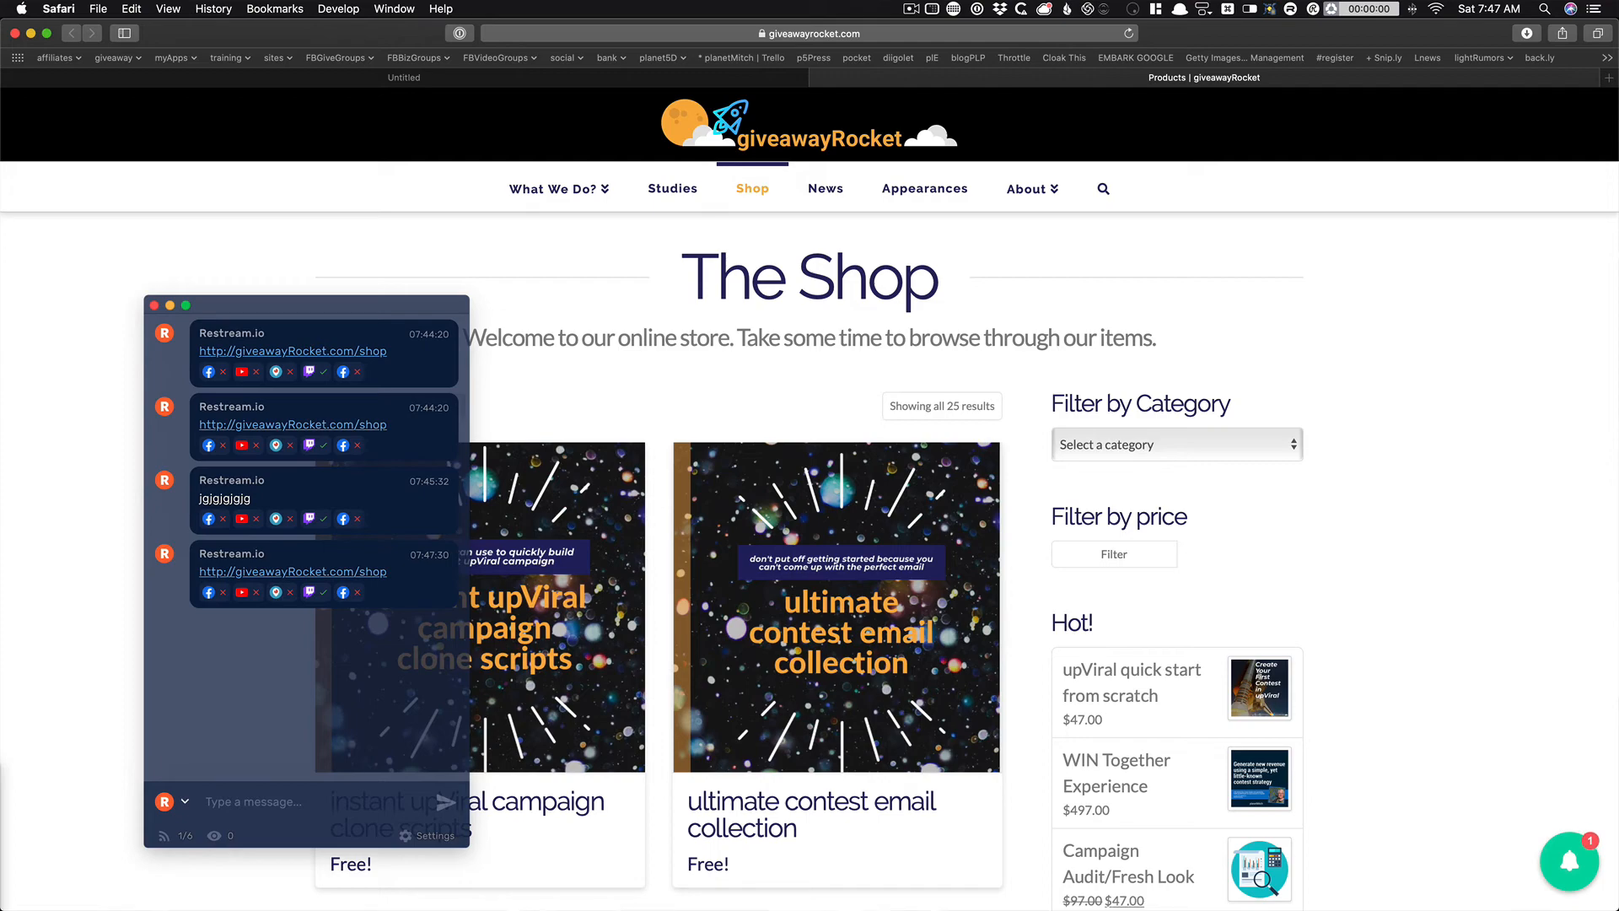
key(ctrl+alt+BackSpace)
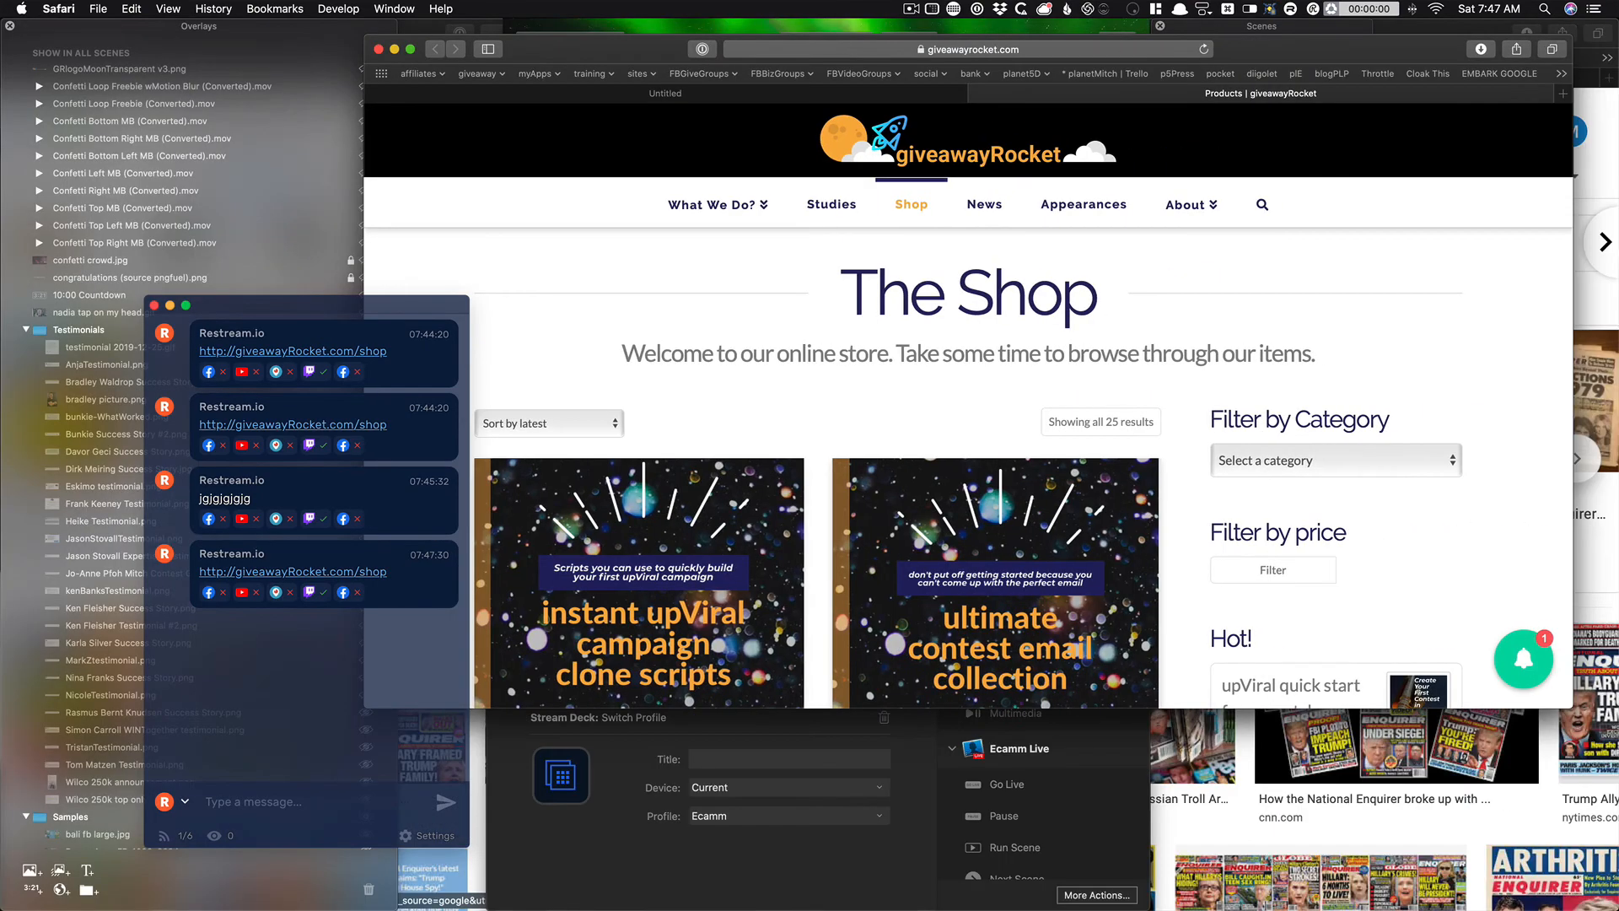
key(super+Tab)
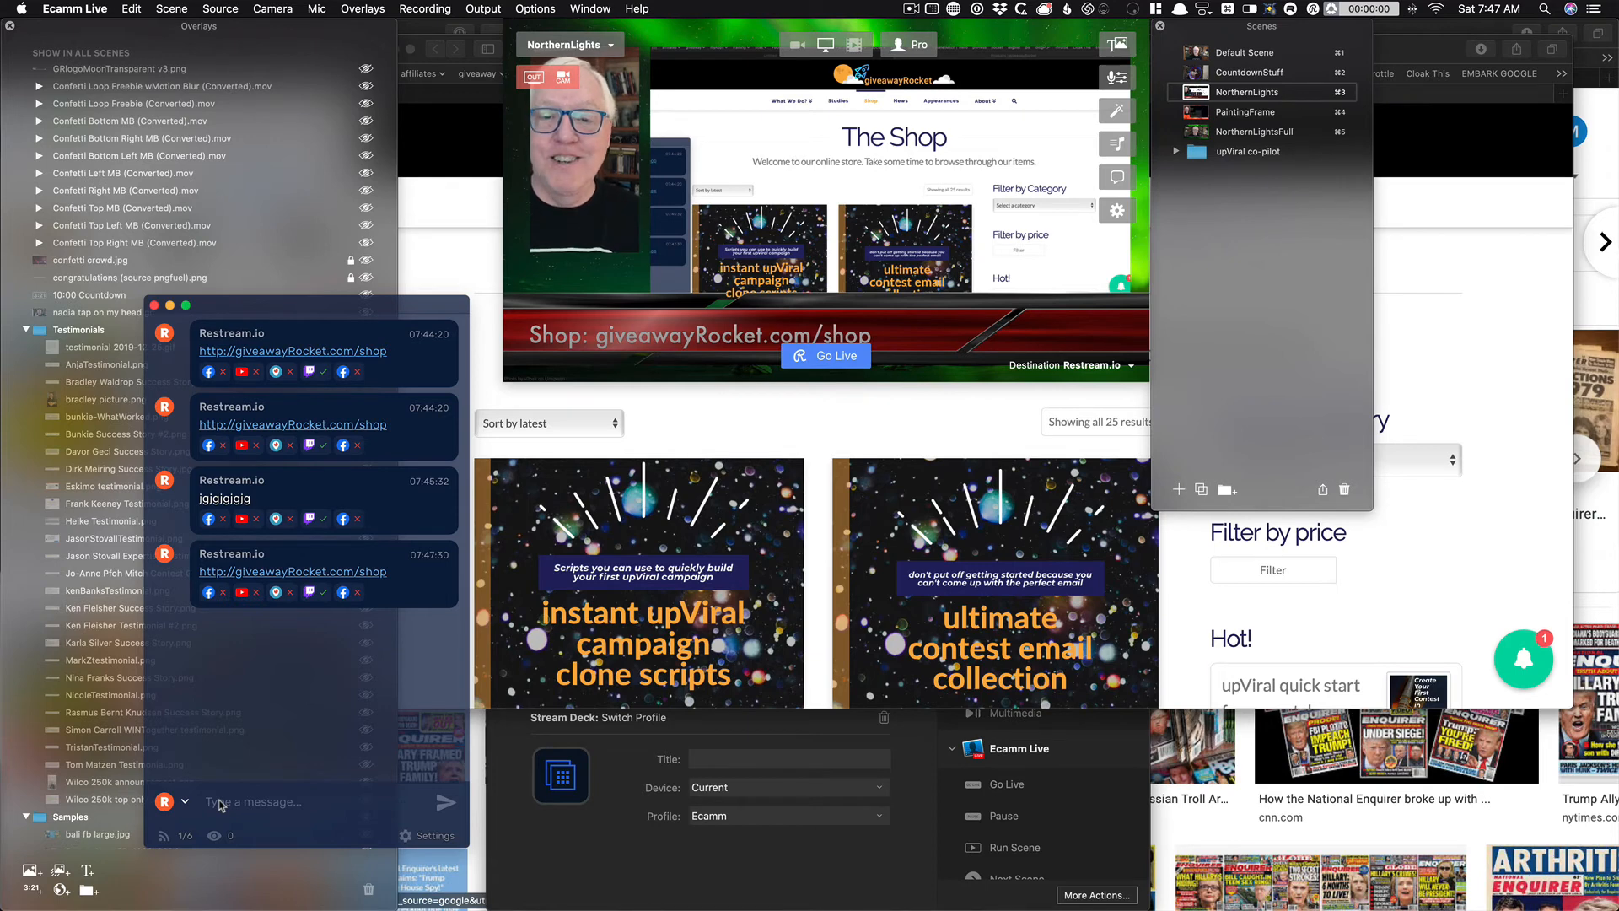
Move the Restream Chat window off the primary display, demonstrate it over the Ecamm Live preview, and move it off the display again.
drag(344, 307, 0, 307)
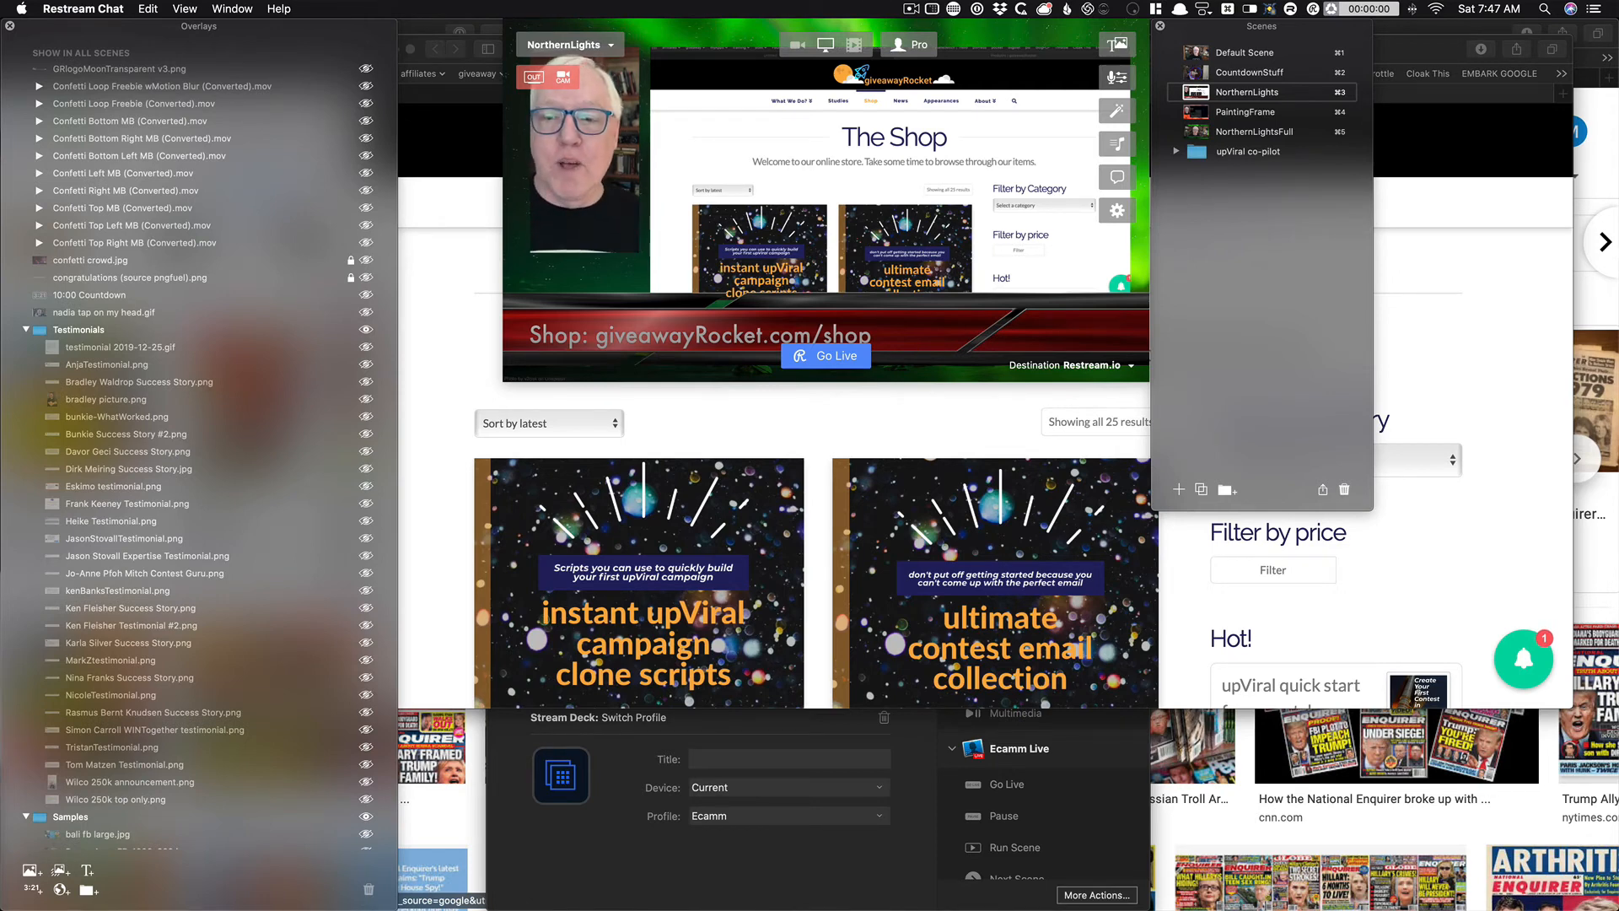
mouse_move(783, 226)
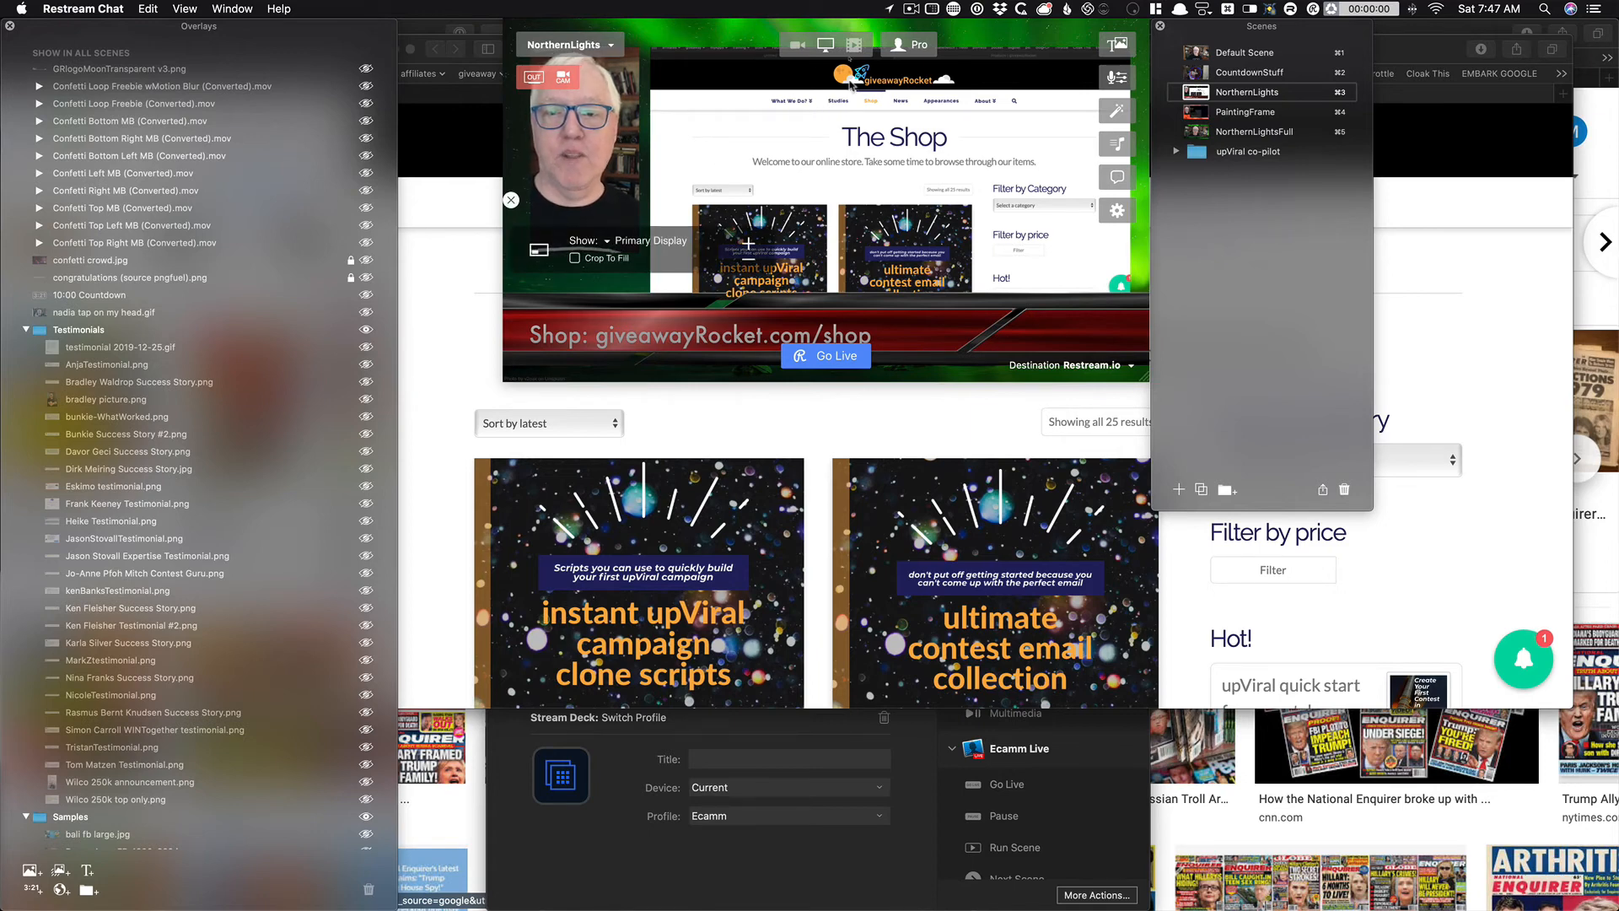
mouse_move(757, 339)
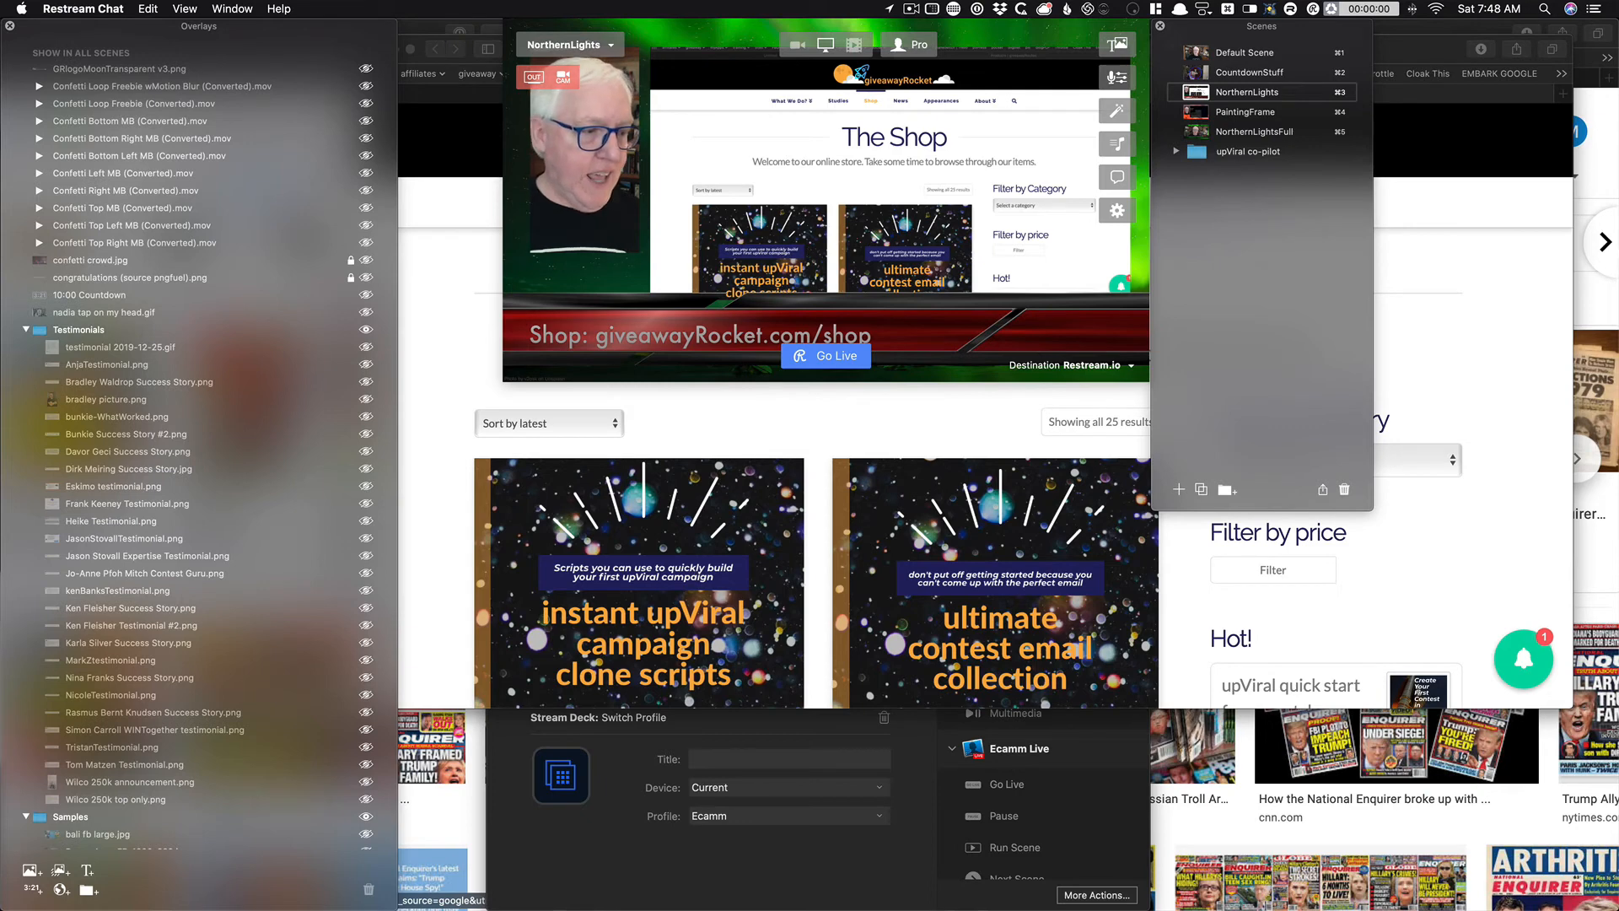
drag(0, 591, 834, 44)
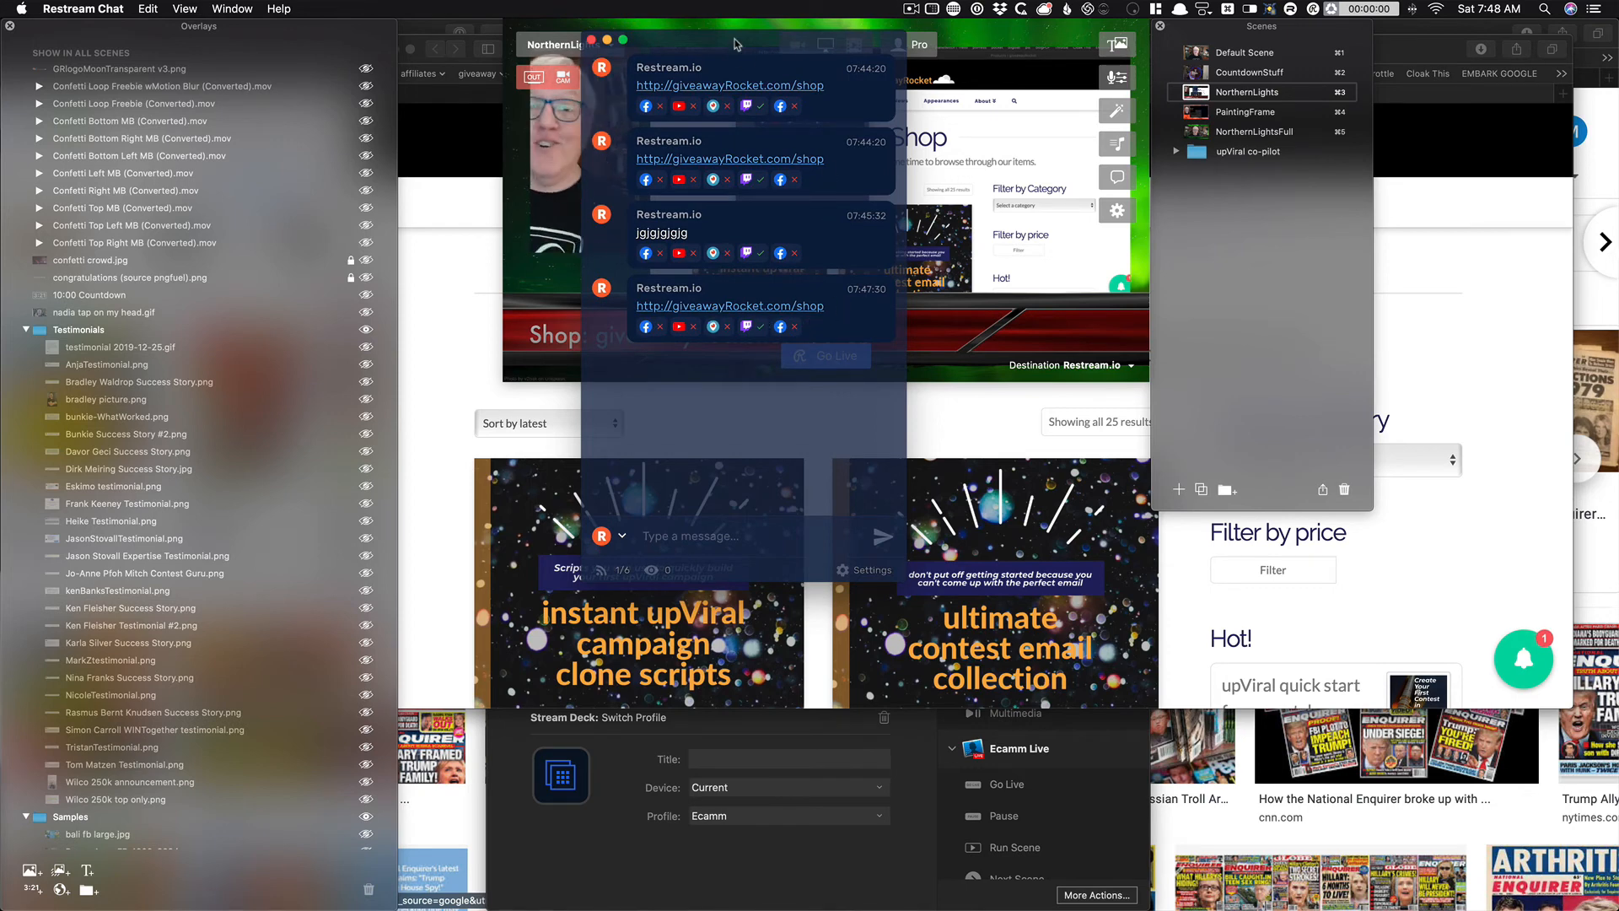
drag(736, 40, 0, 590)
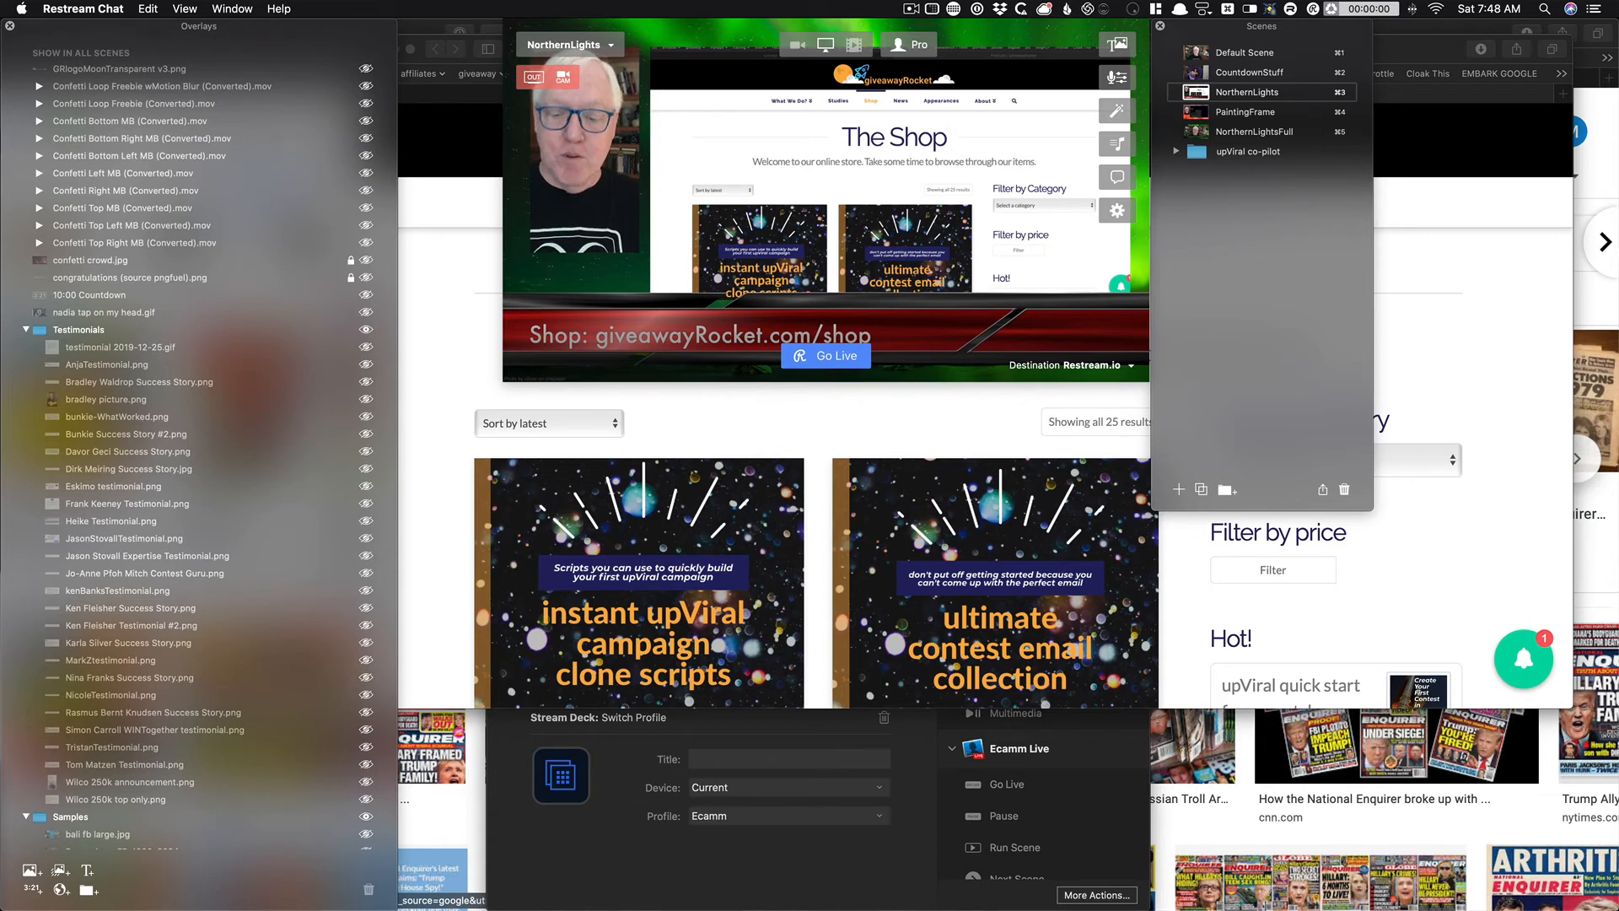
Switch to the NorthernLightsFull scene and back to NorthernLights with the "You must collect people's information" slide shared.
key(super+5)
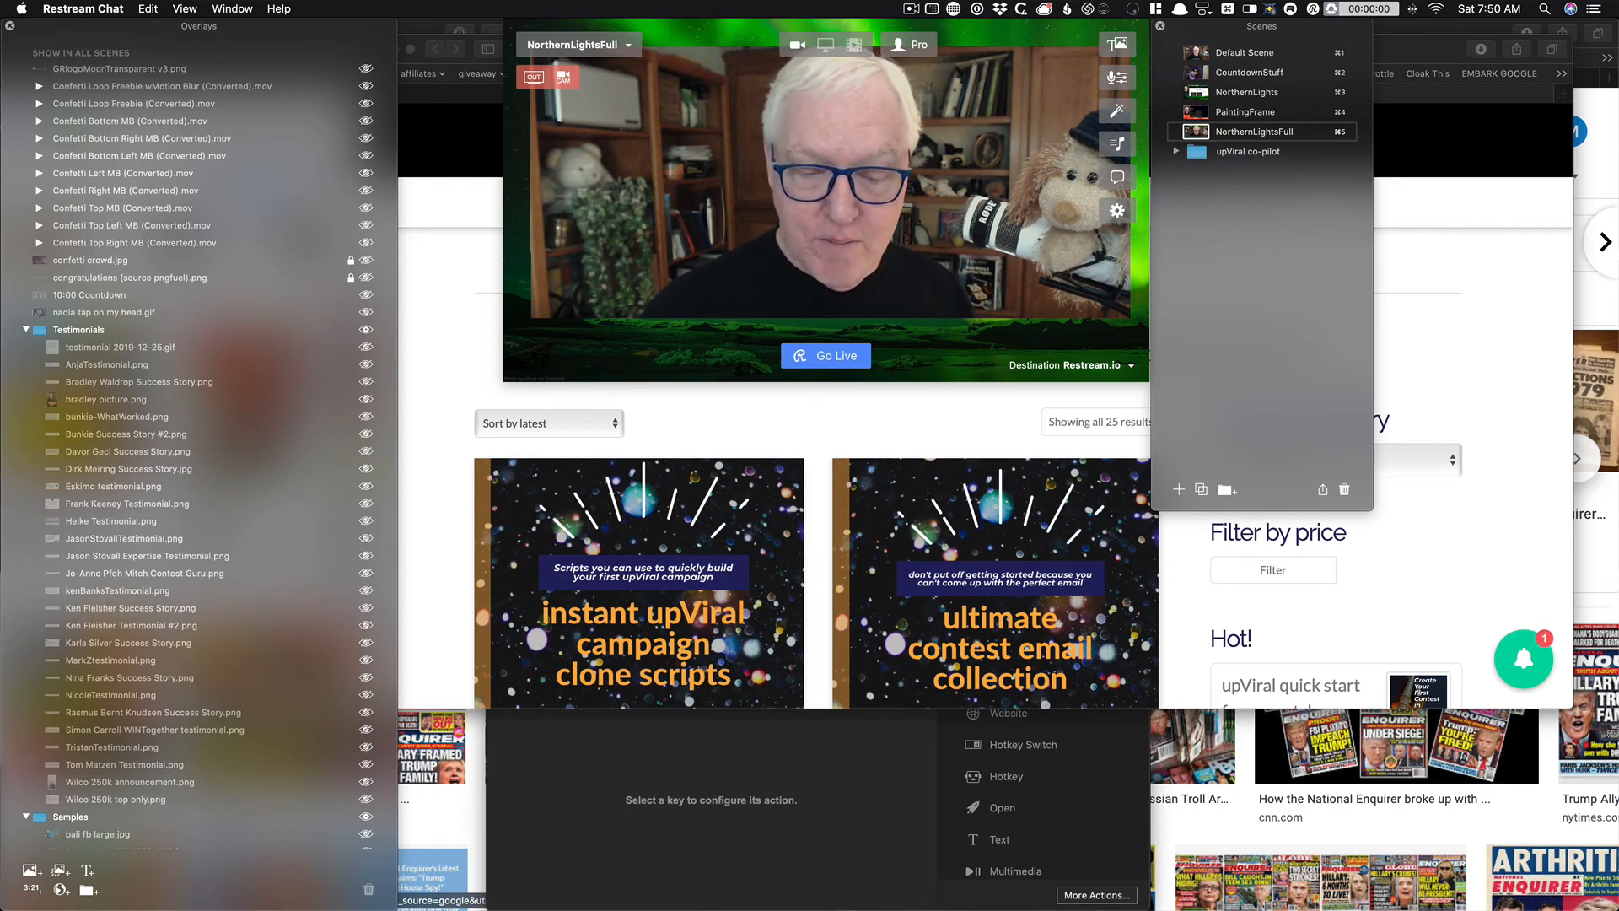
key(super+3)
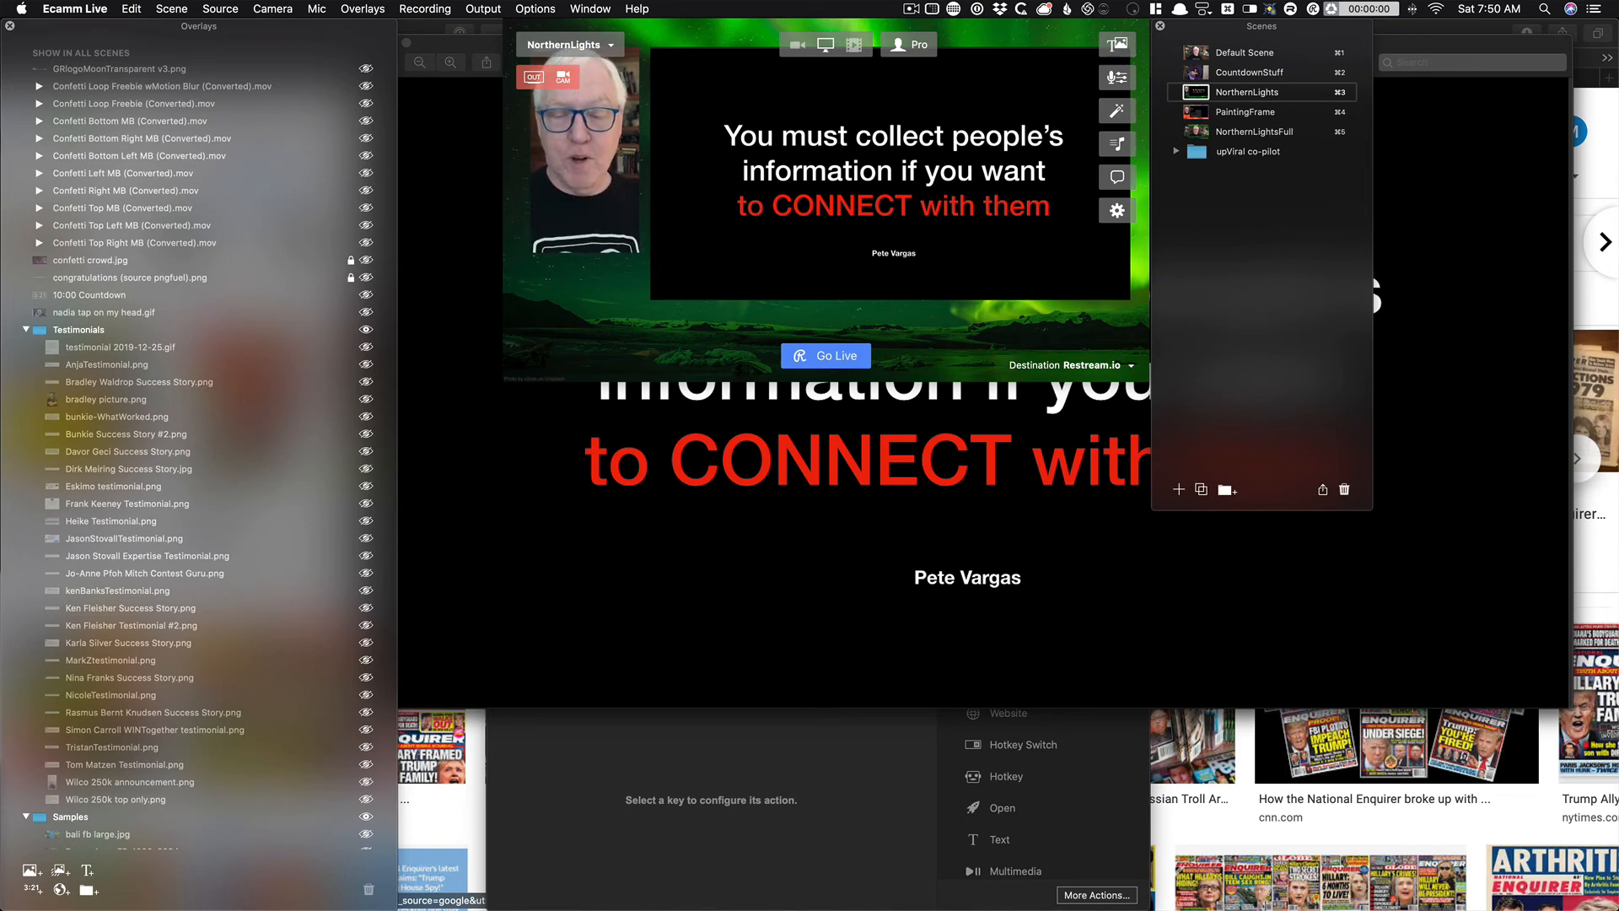
Switch to the NorthernLightsFull scene, bring Stream Deck forward, and show the In-N-Out Burger profile-switch key on device 15.
key(super+5)
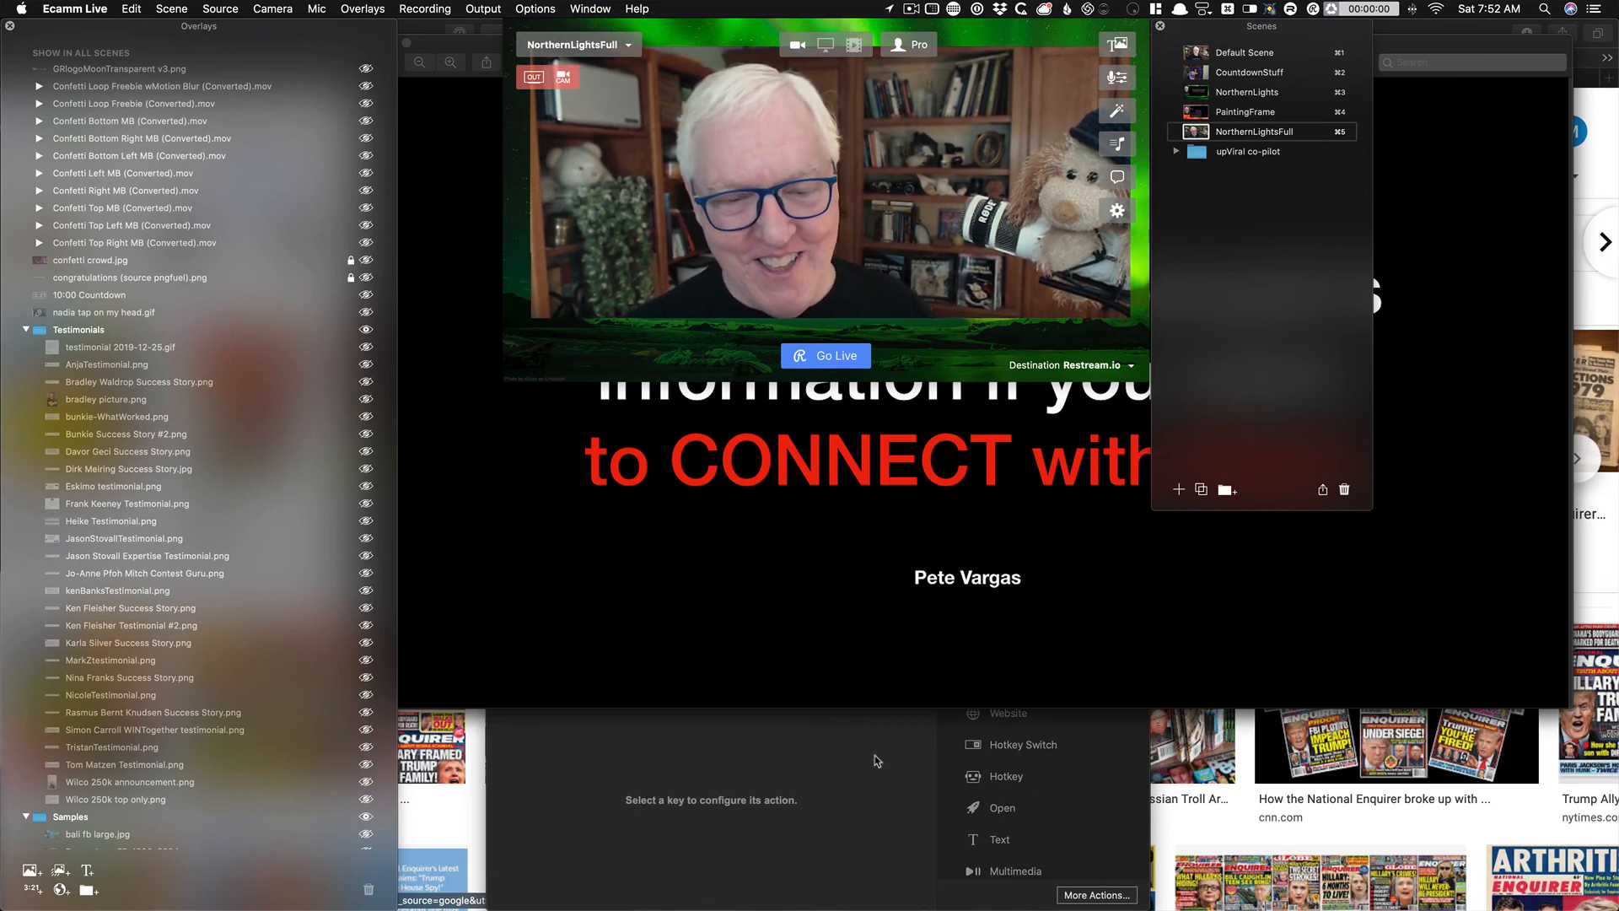
click(524, 813)
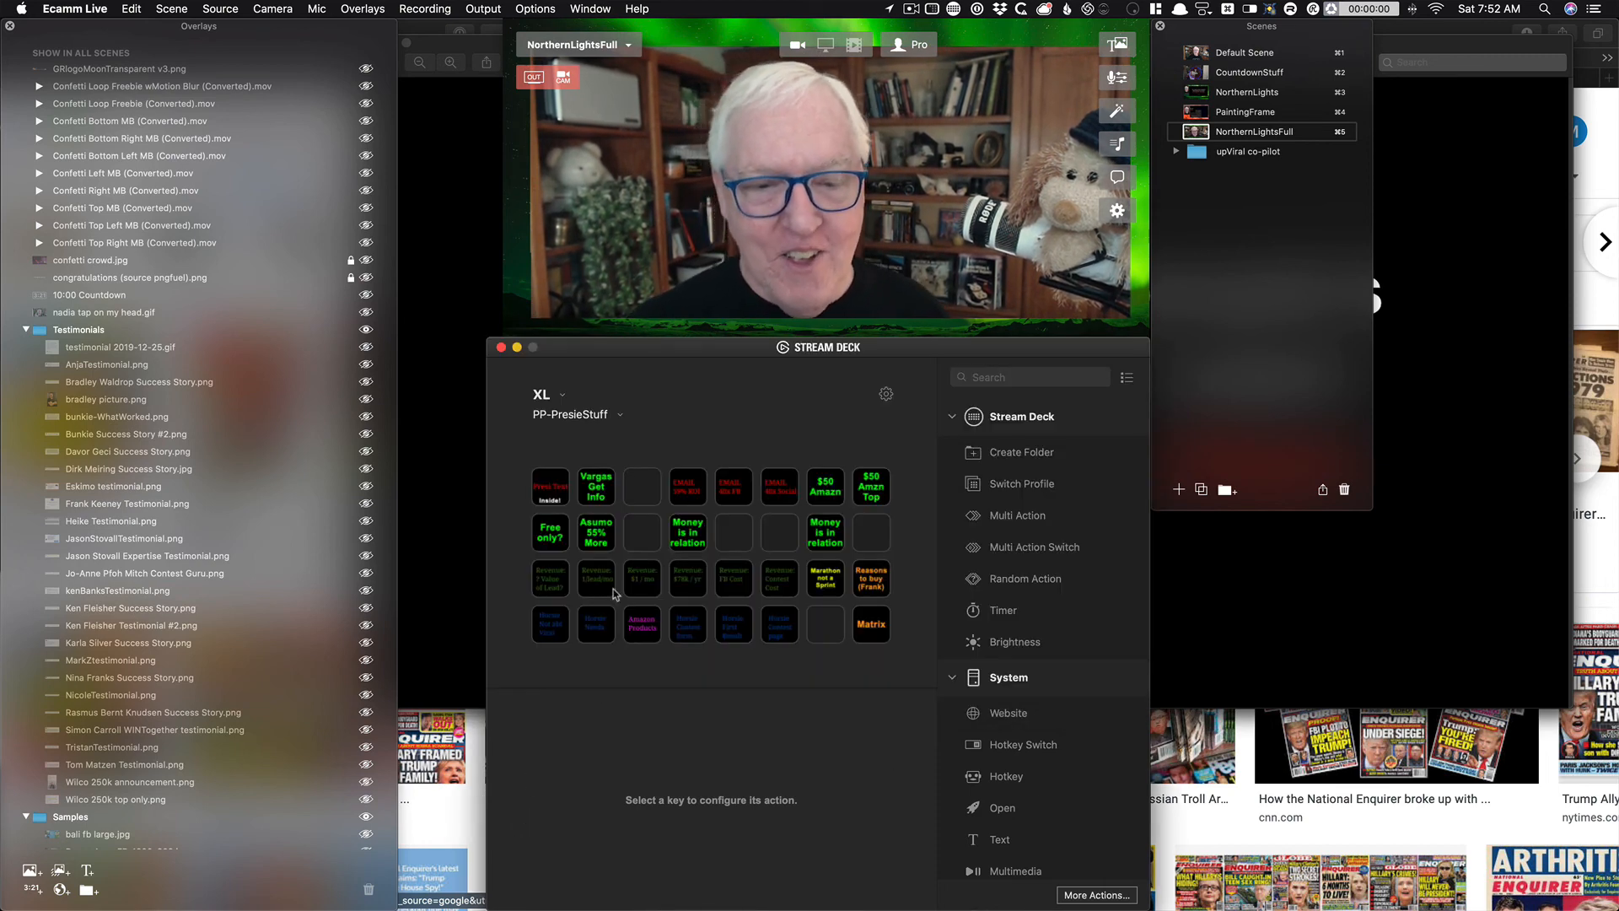
click(544, 394)
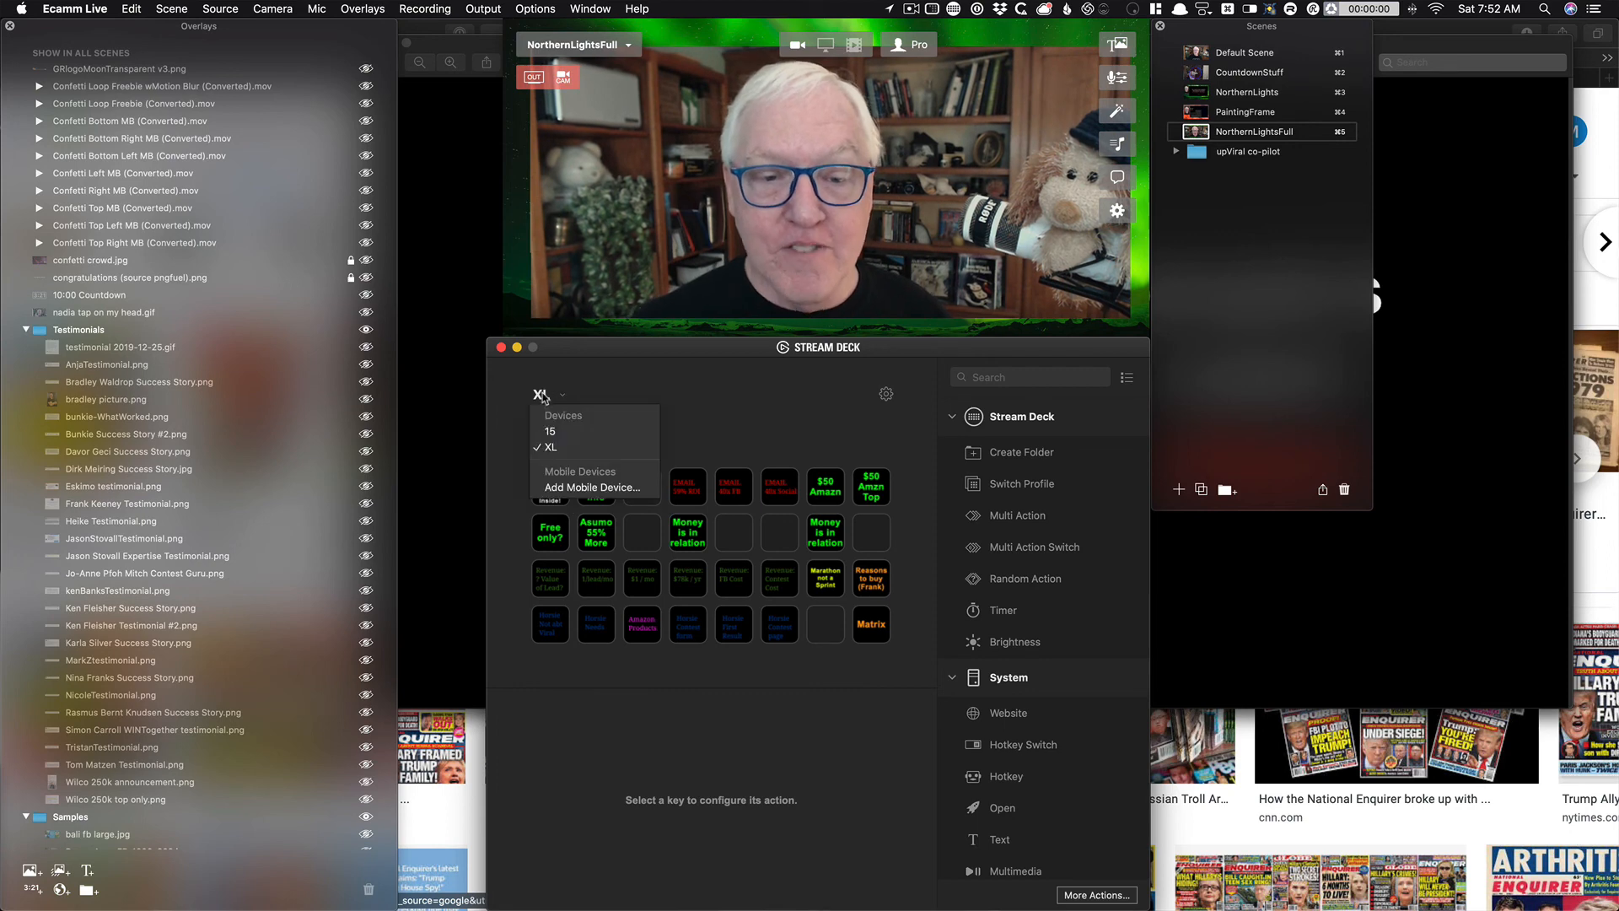
click(550, 431)
click(640, 650)
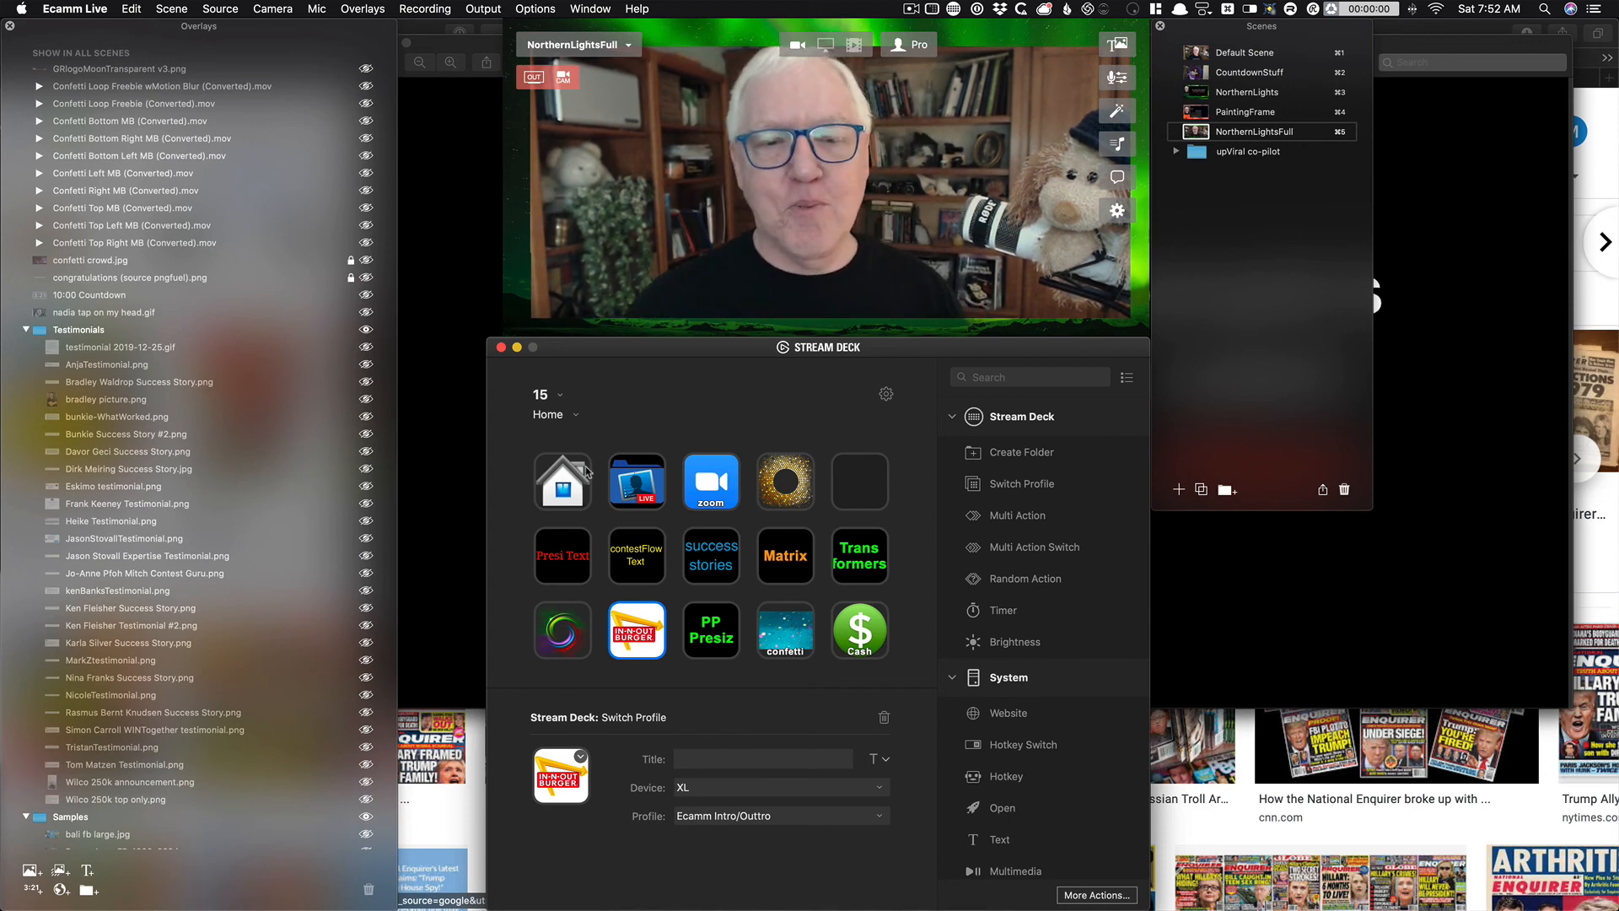
Return to the XL device in Stream Deck and load its Ecamm Intro/Outtro profile.
click(543, 401)
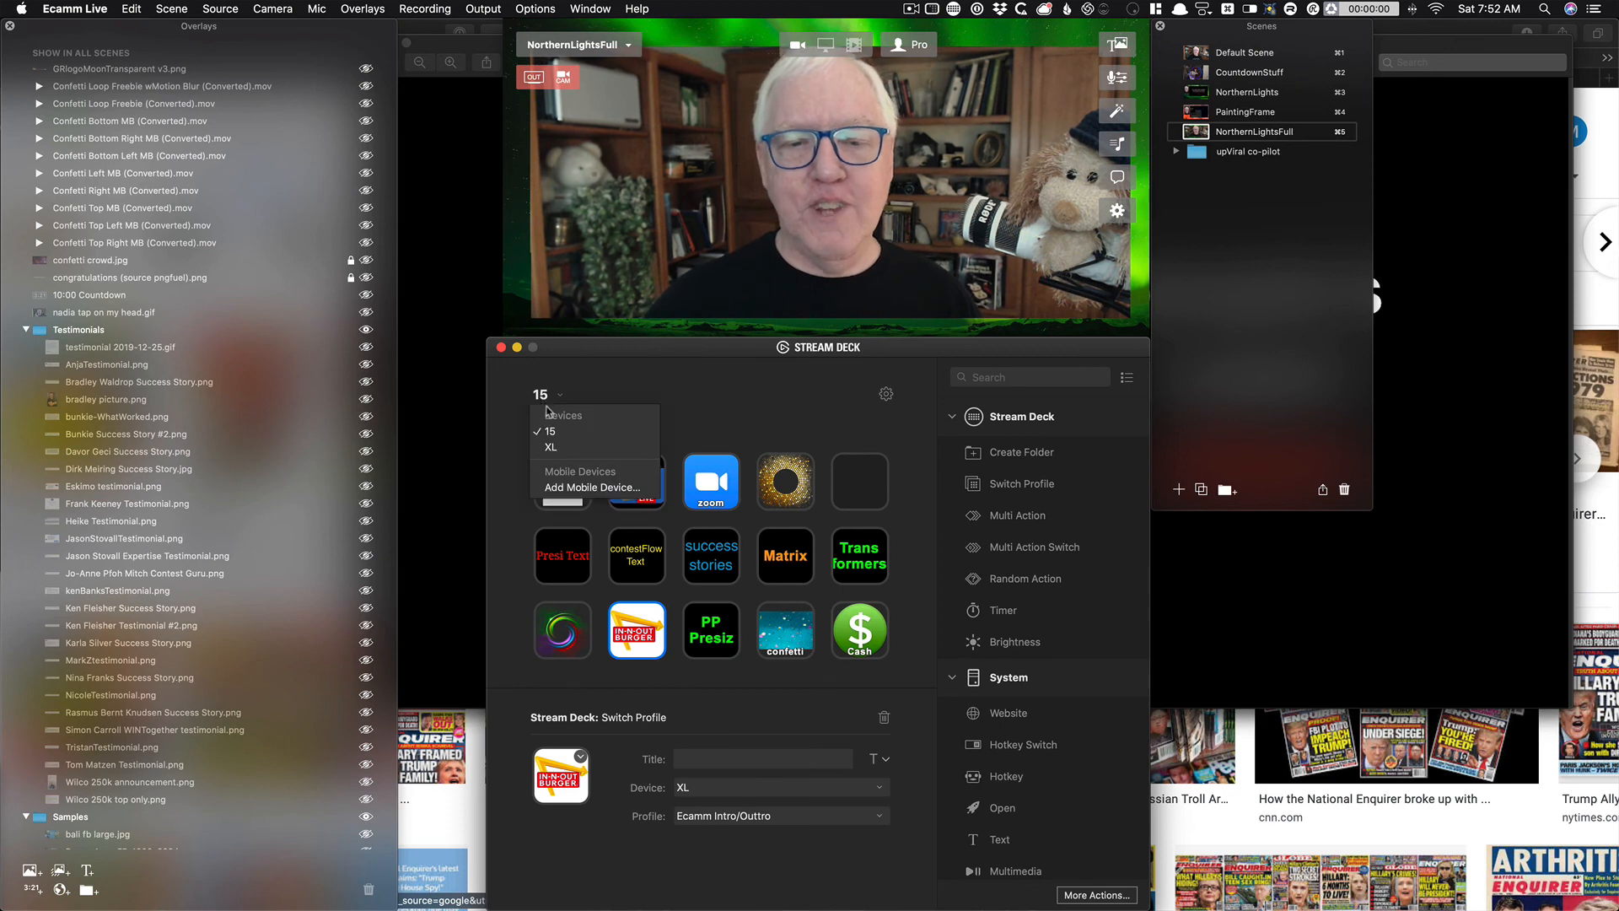
click(552, 448)
click(552, 417)
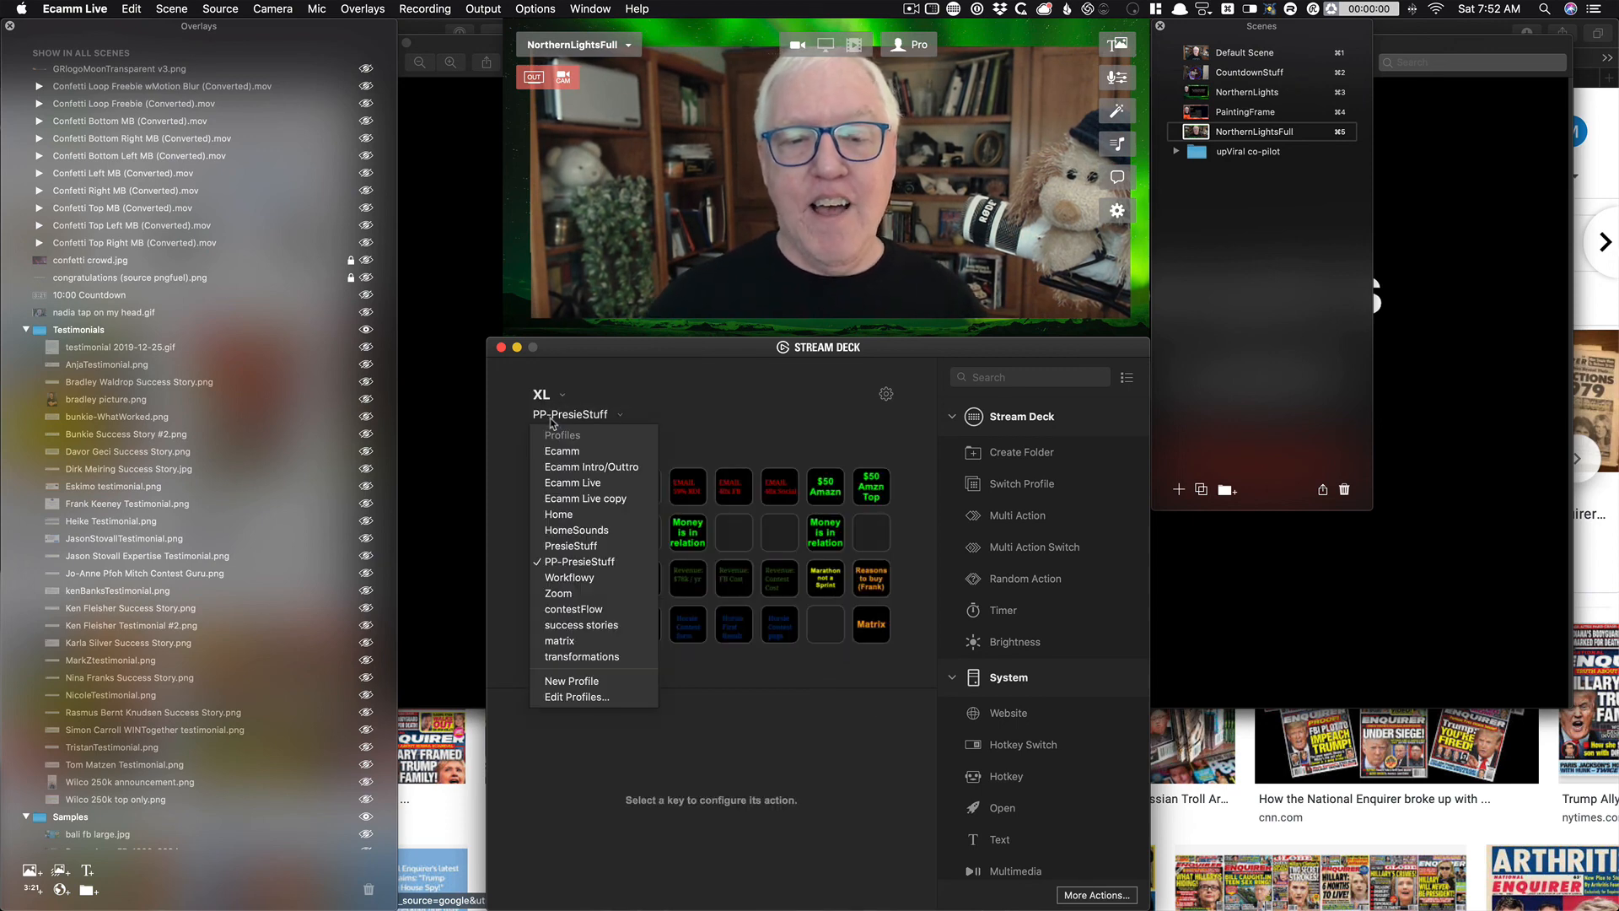
click(631, 468)
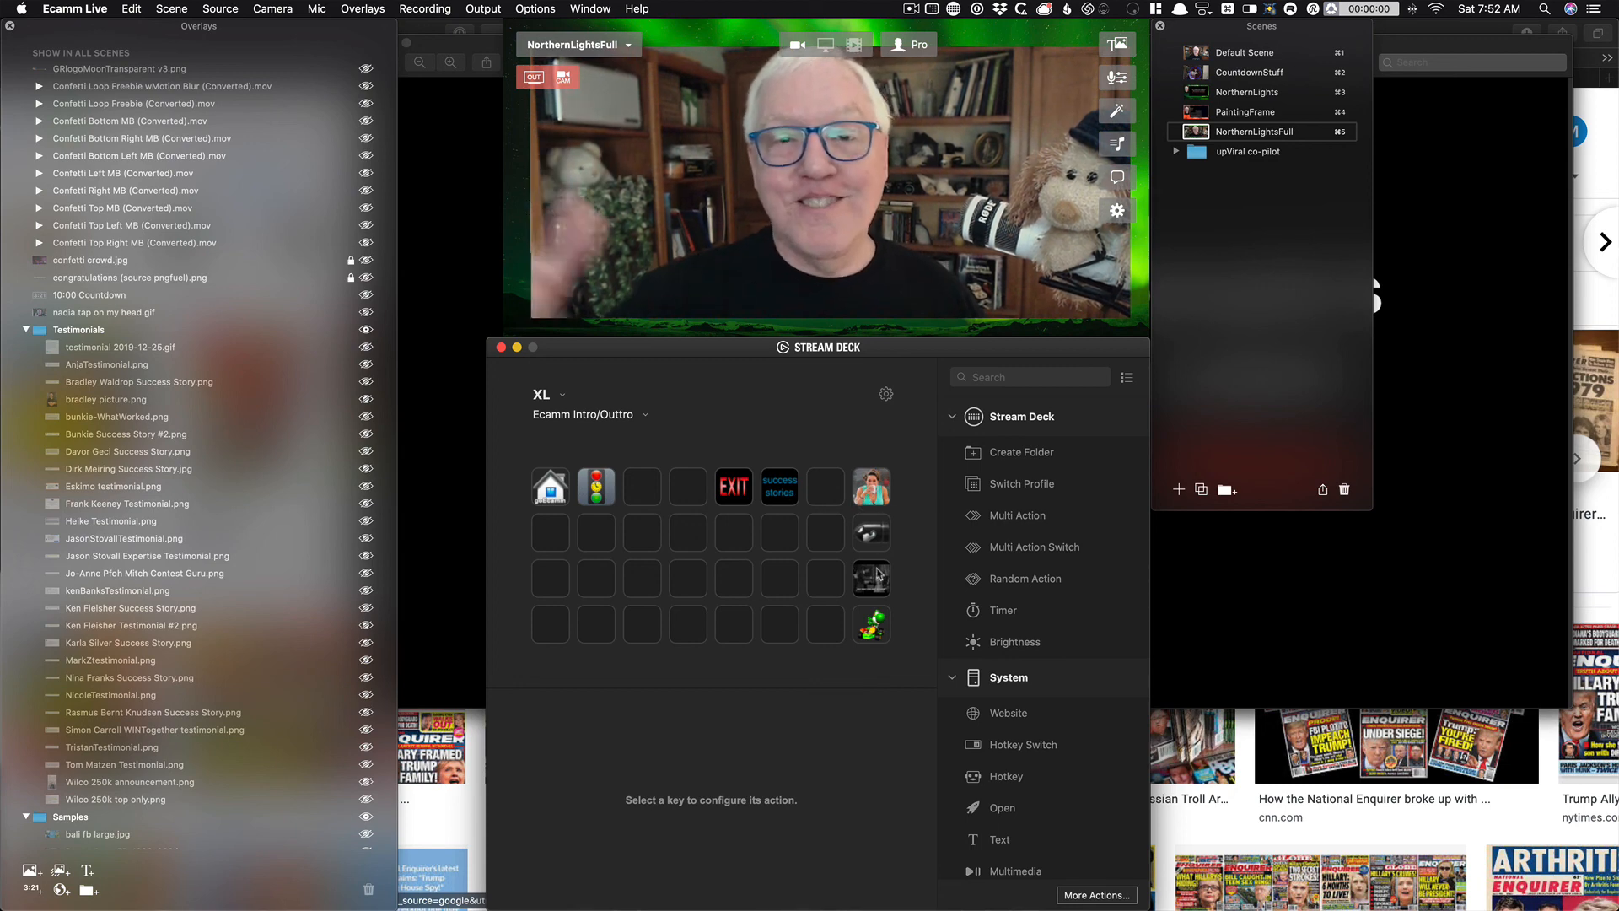
Review the first action sequence of the Multi Action Switch on the first row's last key, and return to the key grid.
click(872, 496)
double_click(872, 495)
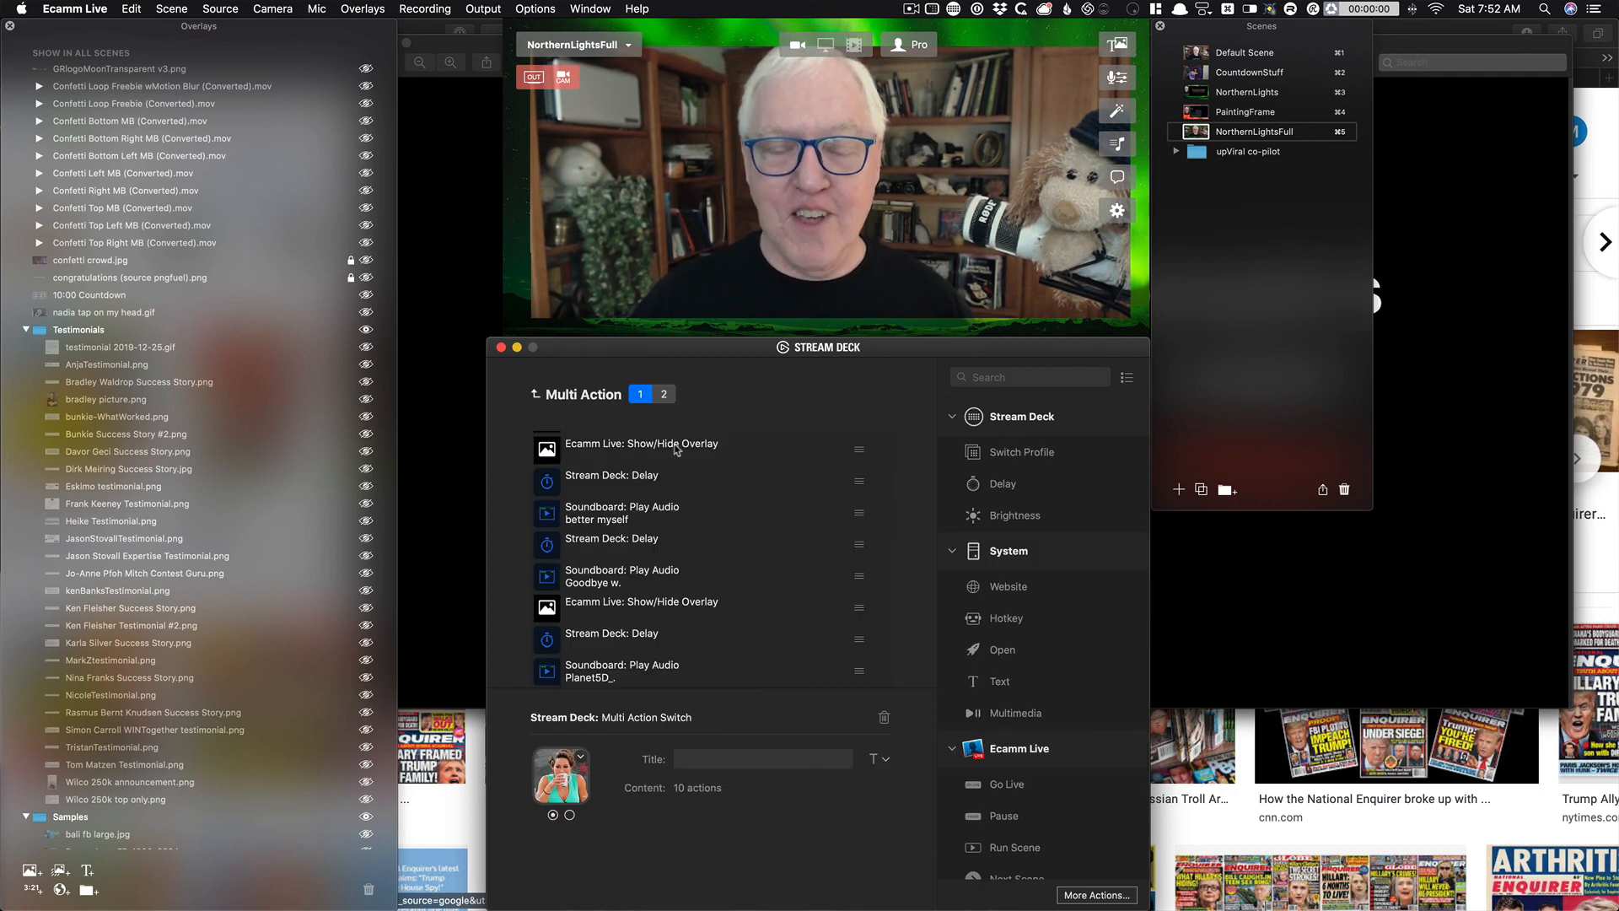
scroll(684, 561, down, 1)
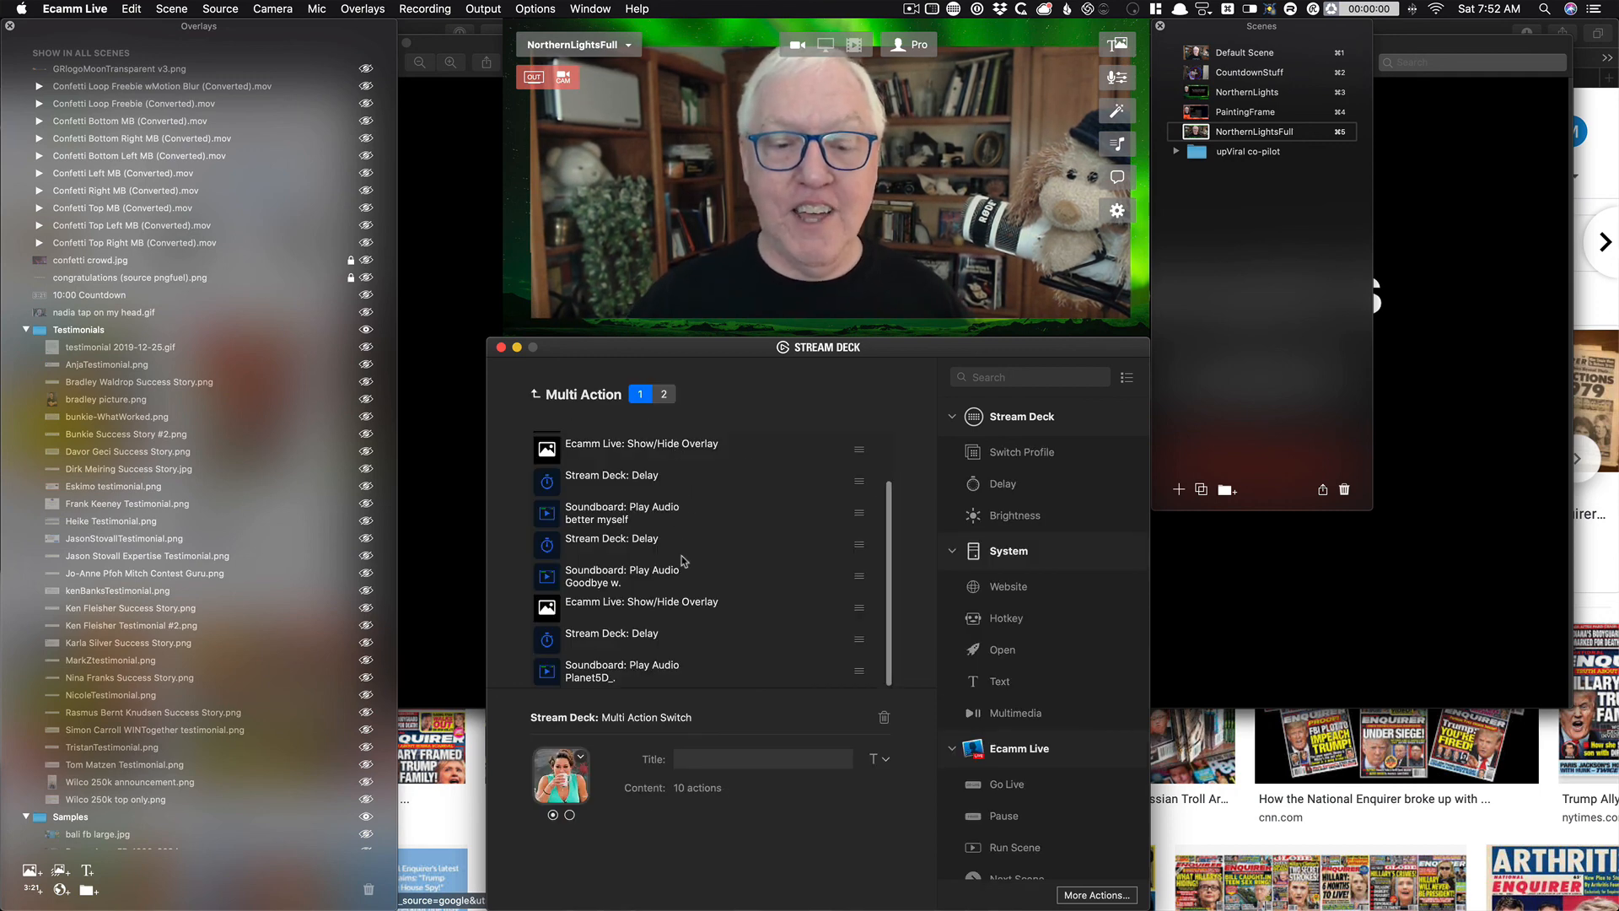
scroll(678, 588, up, 2)
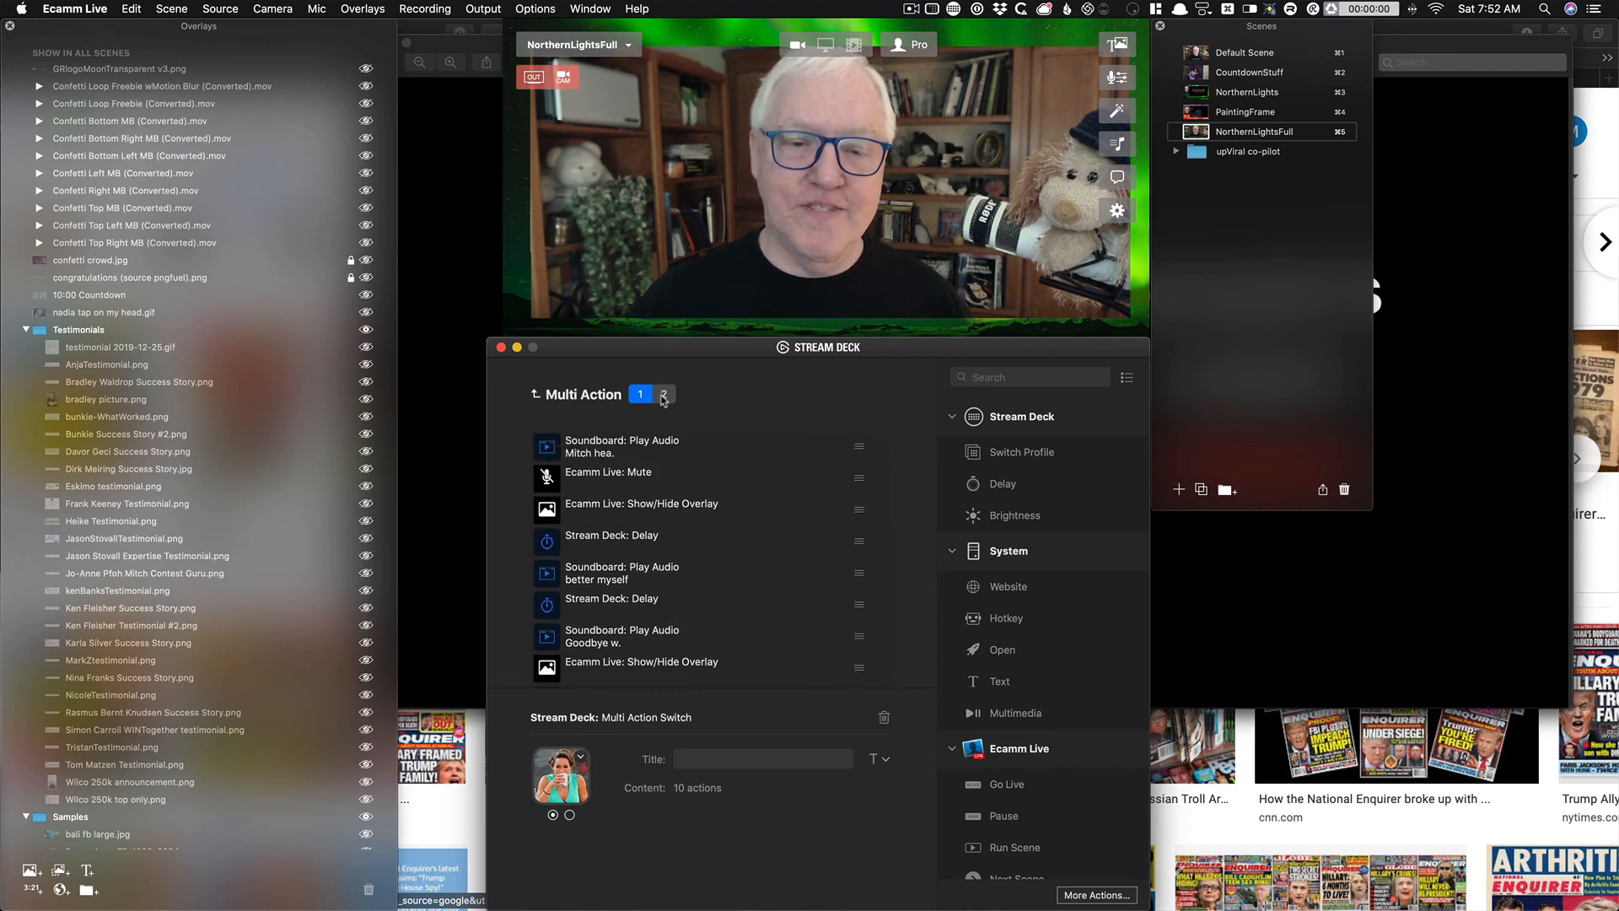
scroll(649, 597, down, 2)
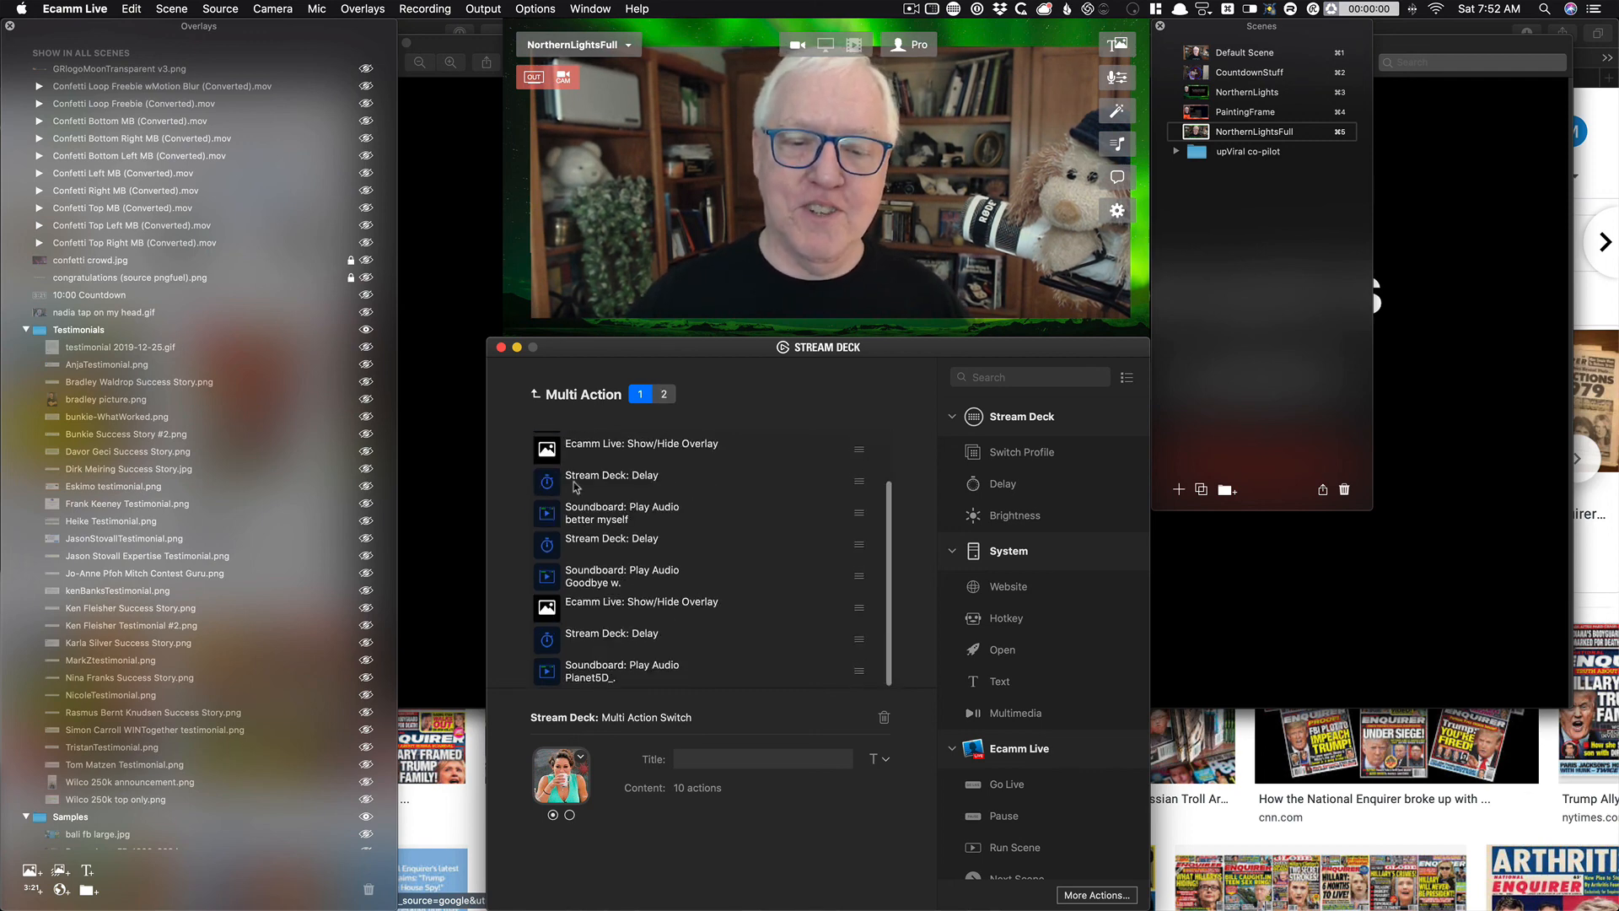
click(535, 394)
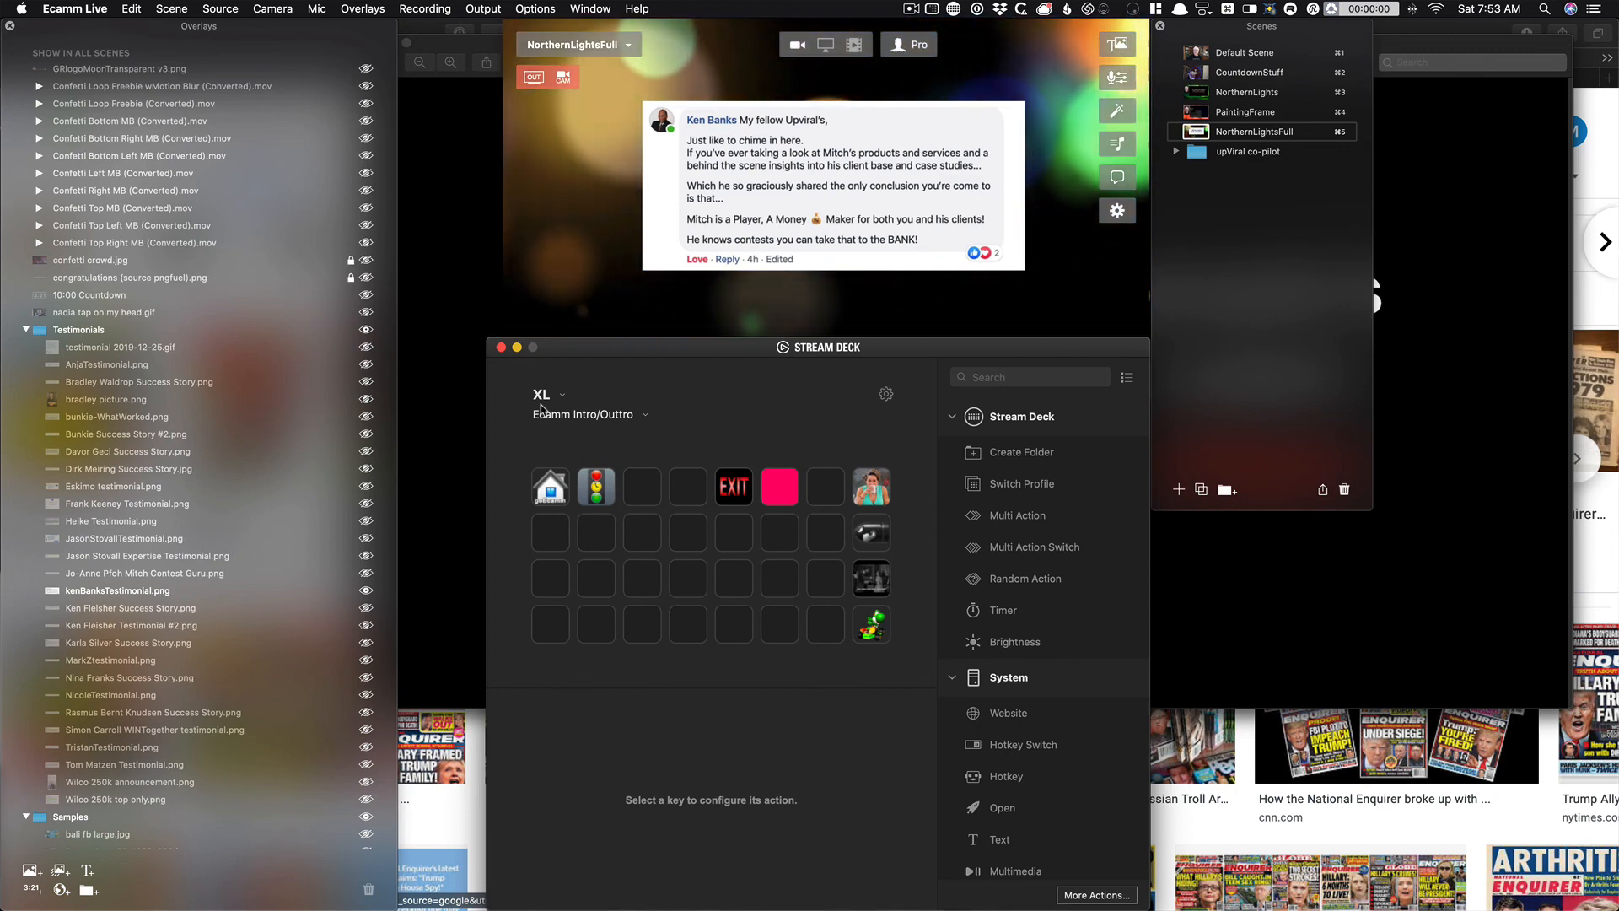
mouse_move(873, 325)
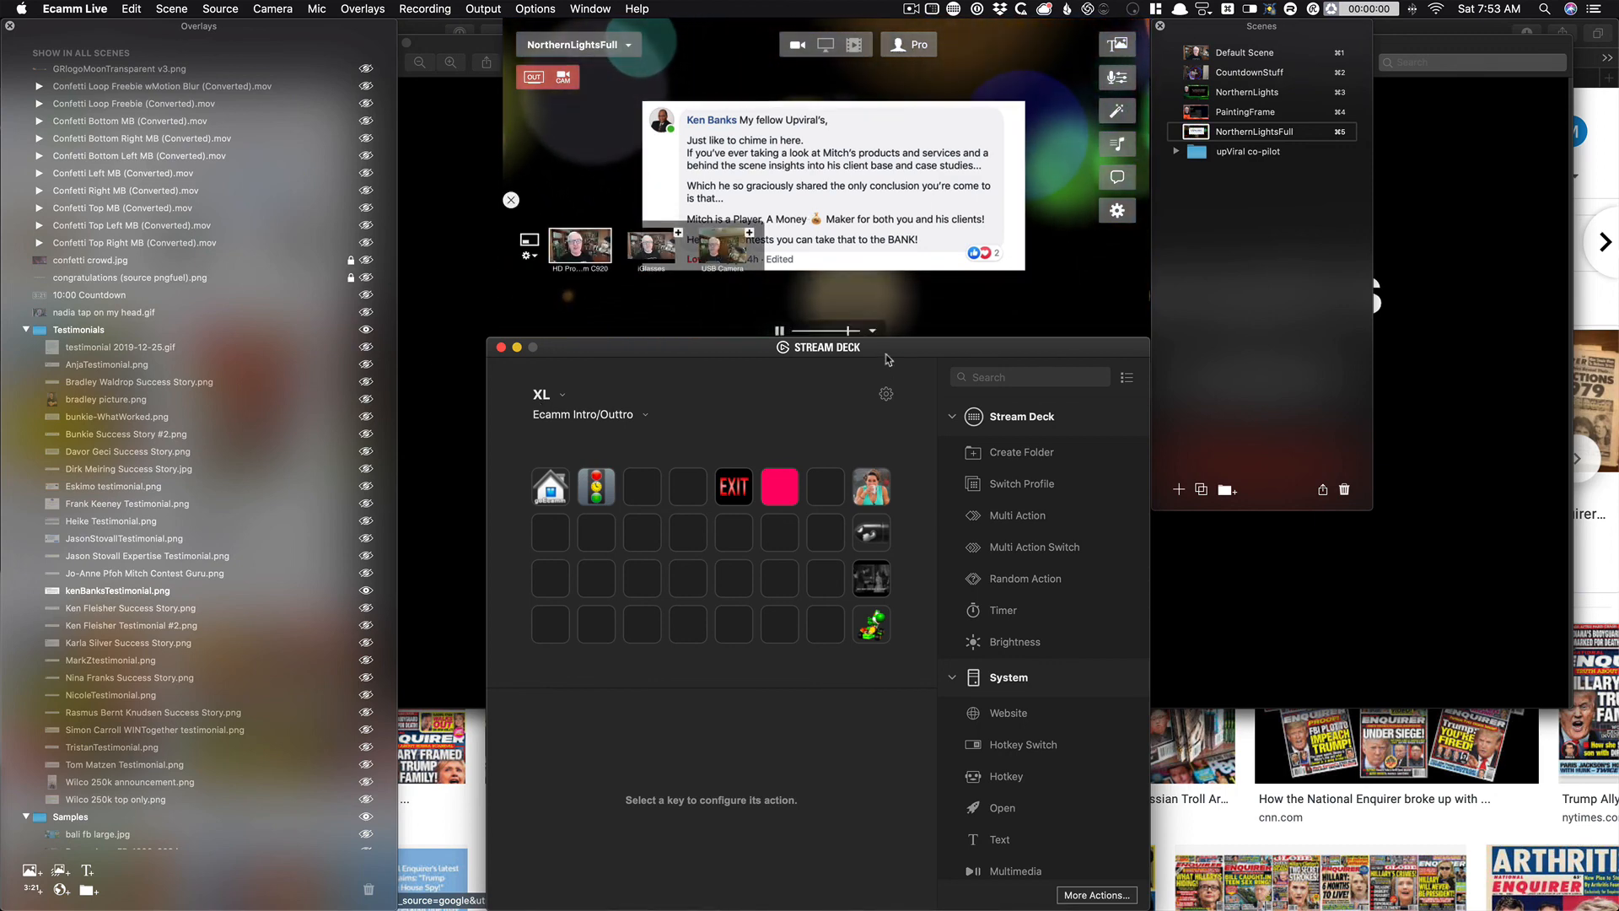